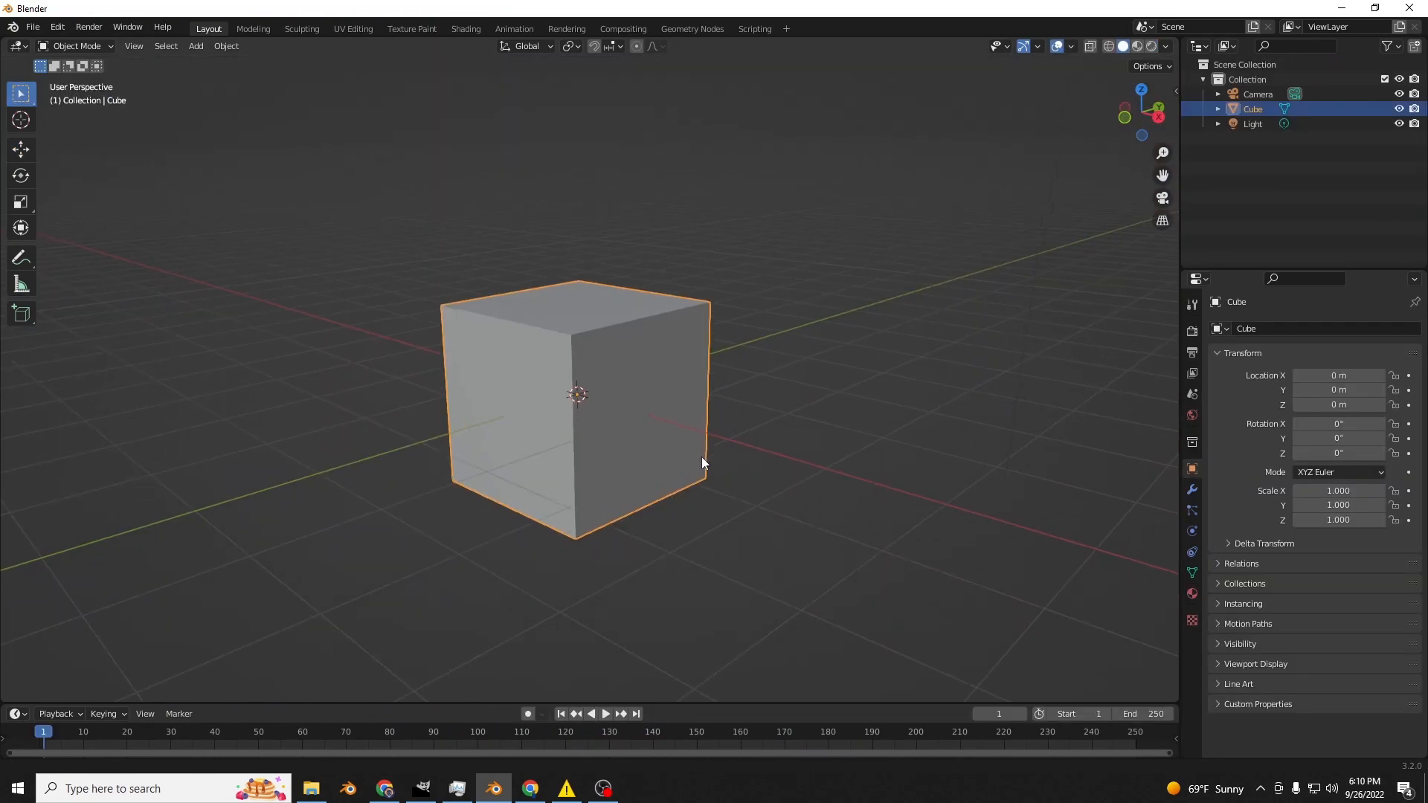
Delete the default cube and add an ico sphere mesh in its place.
{"action": "middle_click_drag", "start_coordinate": [702, 456], "coordinate": [731, 555]}
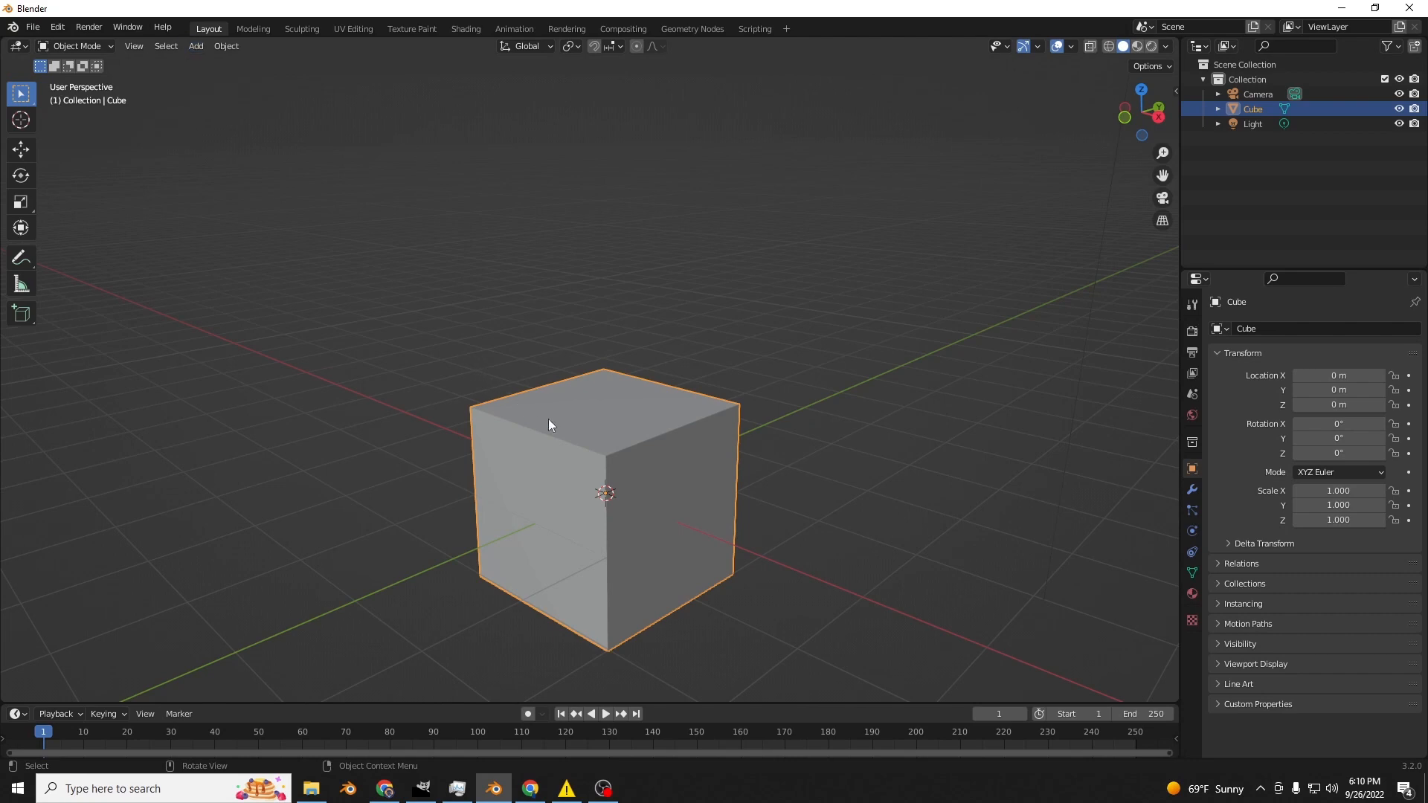
{"action": "key", "text": "Delete"}
{"action": "left_click", "coordinate": [197, 47]}
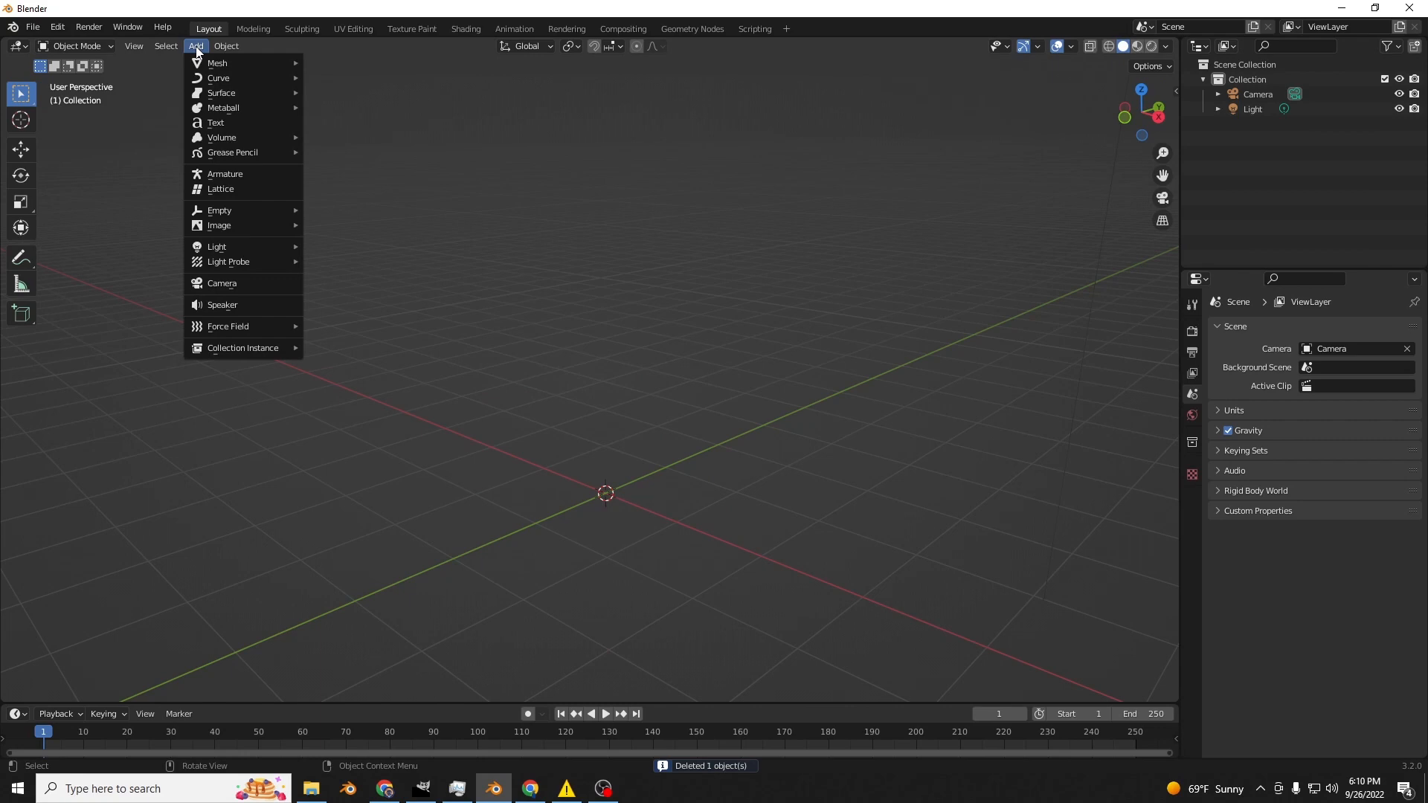
{"action": "mouse_move", "coordinate": [201, 60]}
{"action": "left_click", "coordinate": [383, 135]}
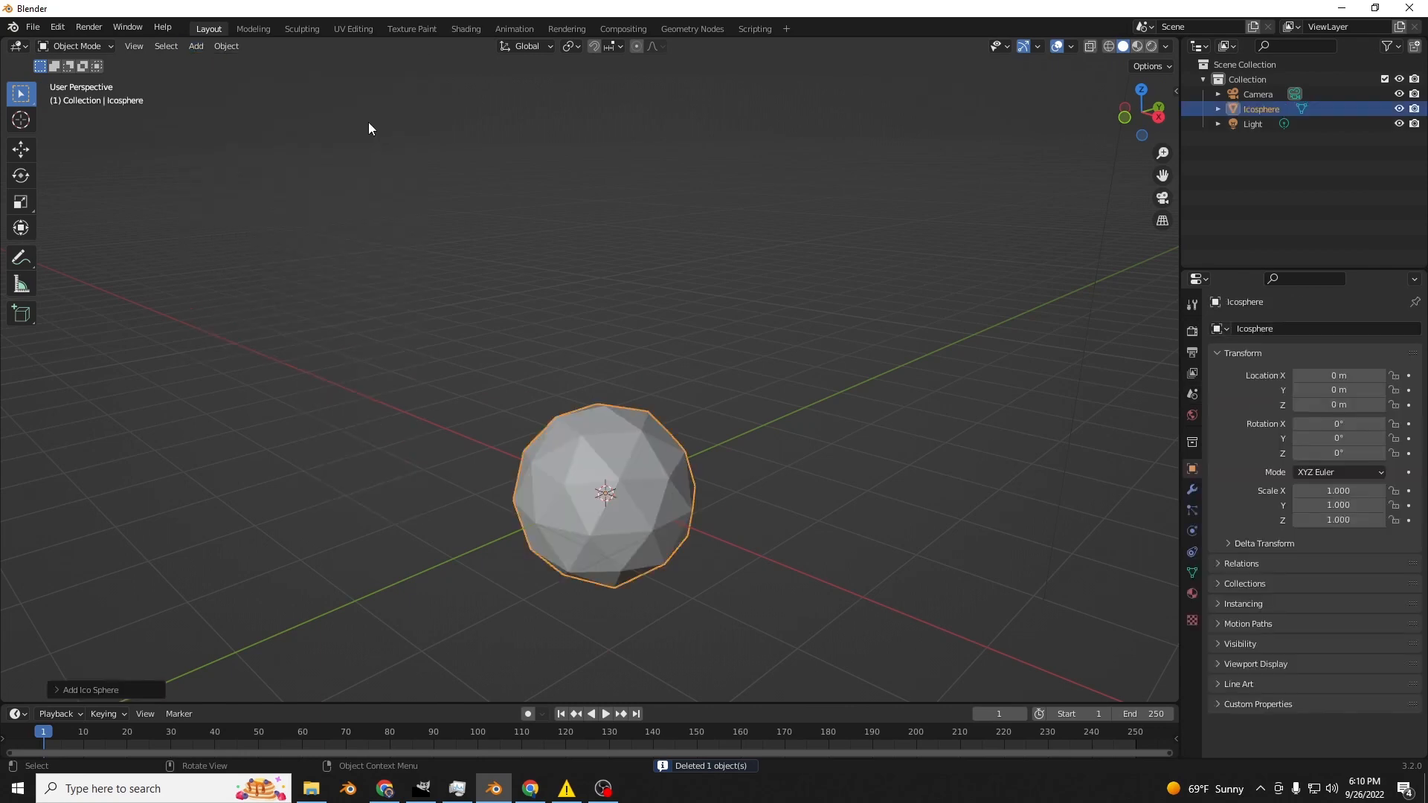
Set the new ico sphere's subdivisions to 1 and its radius to 0.47 m.
{"action": "left_click", "coordinate": [111, 689]}
{"action": "left_click_drag", "start_coordinate": [223, 544], "coordinate": [178, 561]}
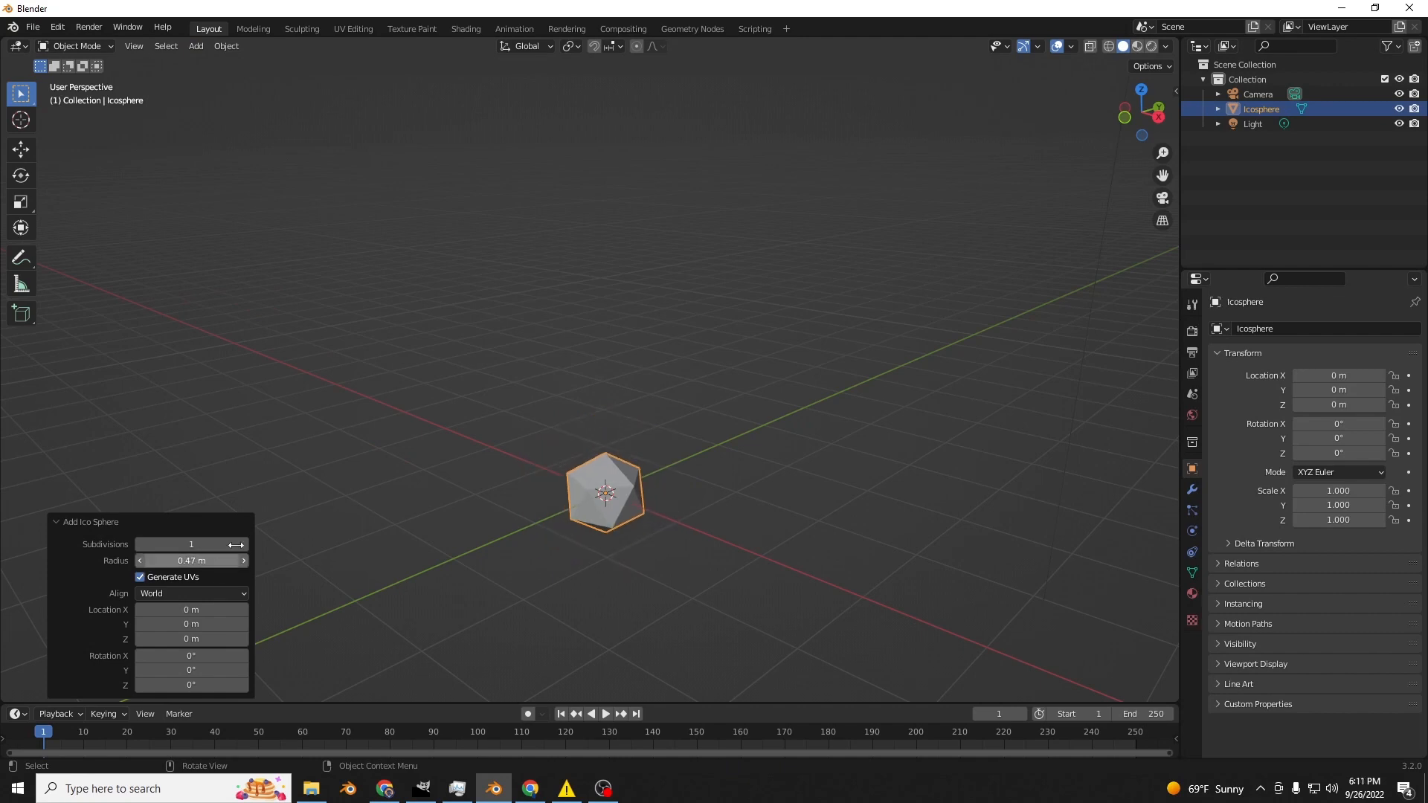
{"action": "left_click", "coordinate": [882, 458]}
{"action": "left_click", "coordinate": [577, 495]}
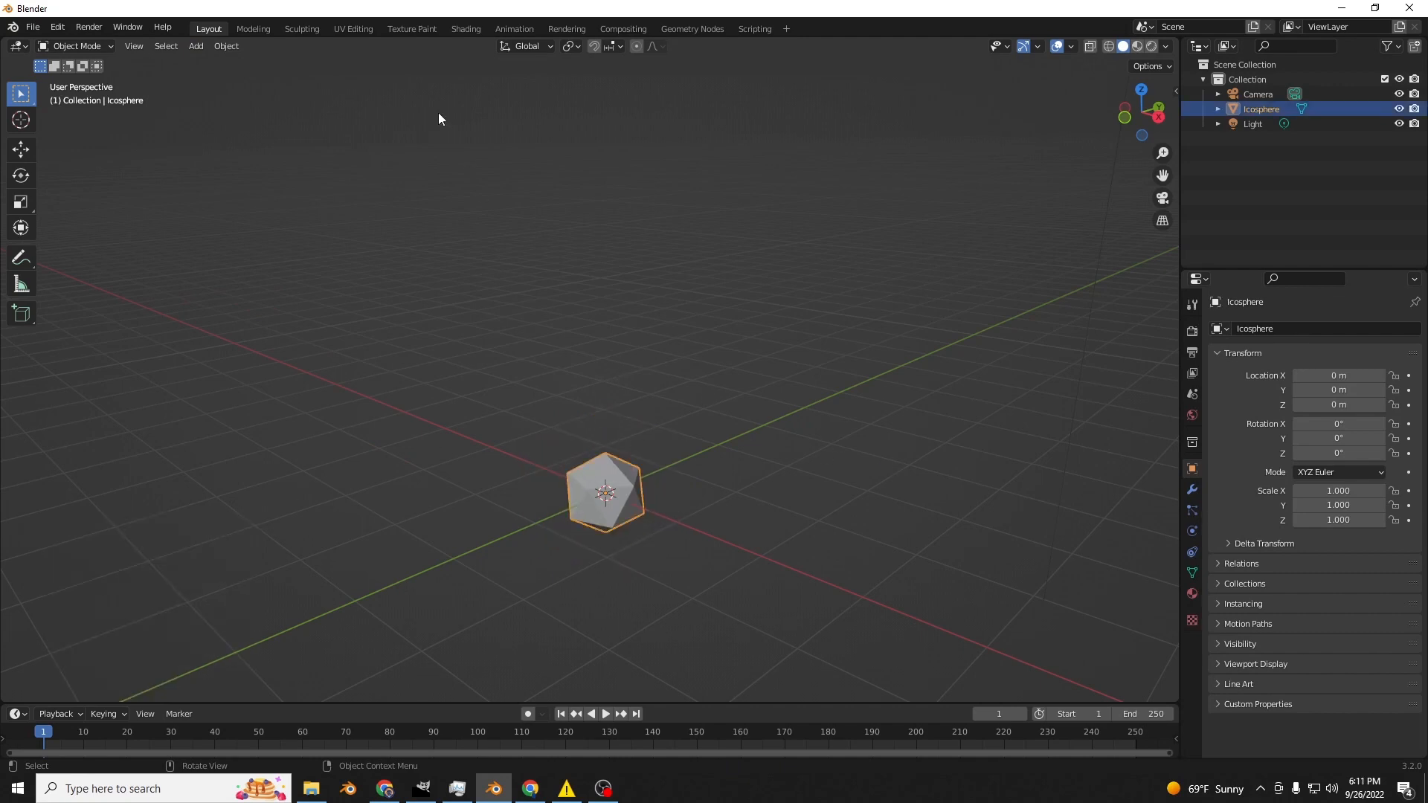
Switch to the Shading workspace and shade the icosphere smooth.
{"action": "left_click", "coordinate": [468, 29]}
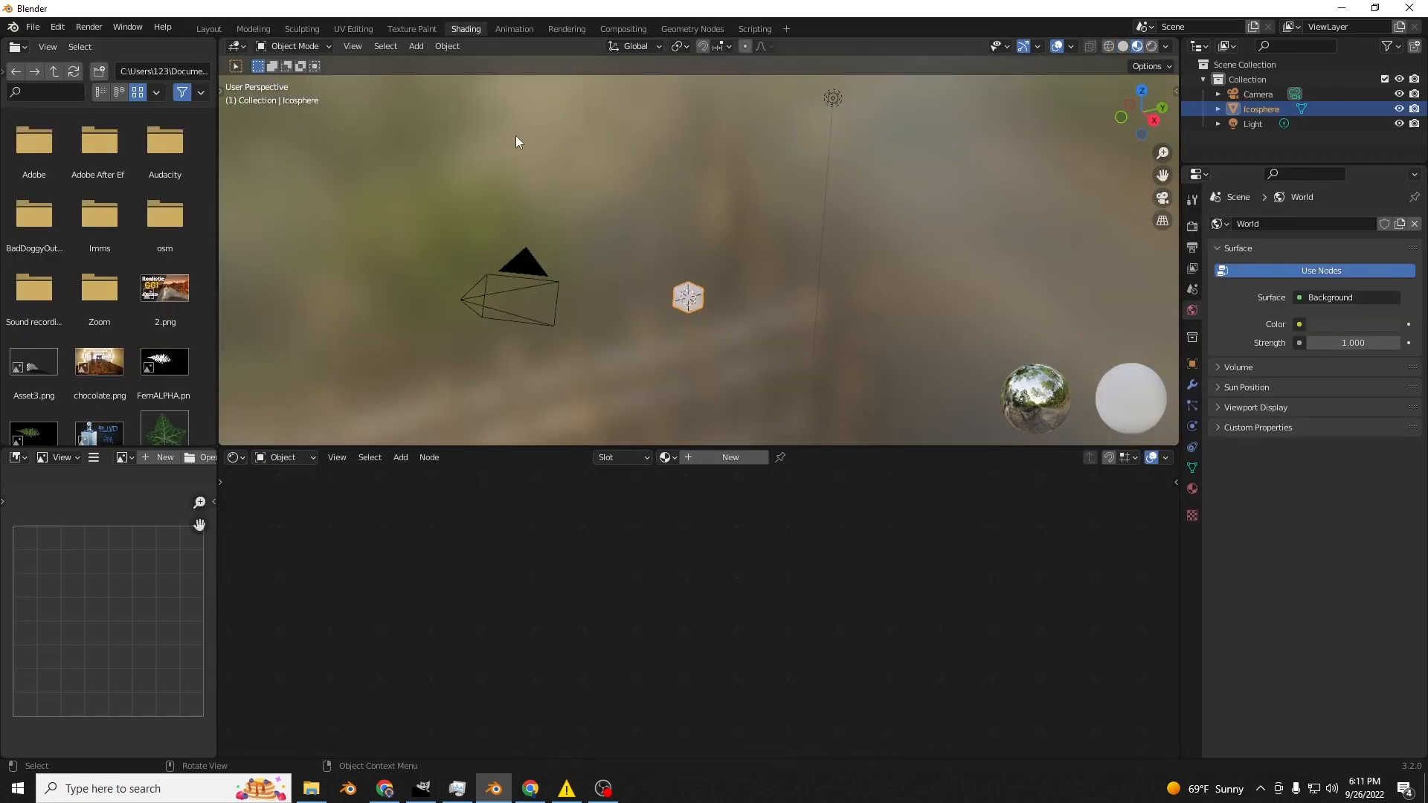
{"action": "right_click", "coordinate": [688, 317]}
{"action": "scroll", "coordinate": [748, 349], "scroll_direction": "up", "scroll_amount": 5}
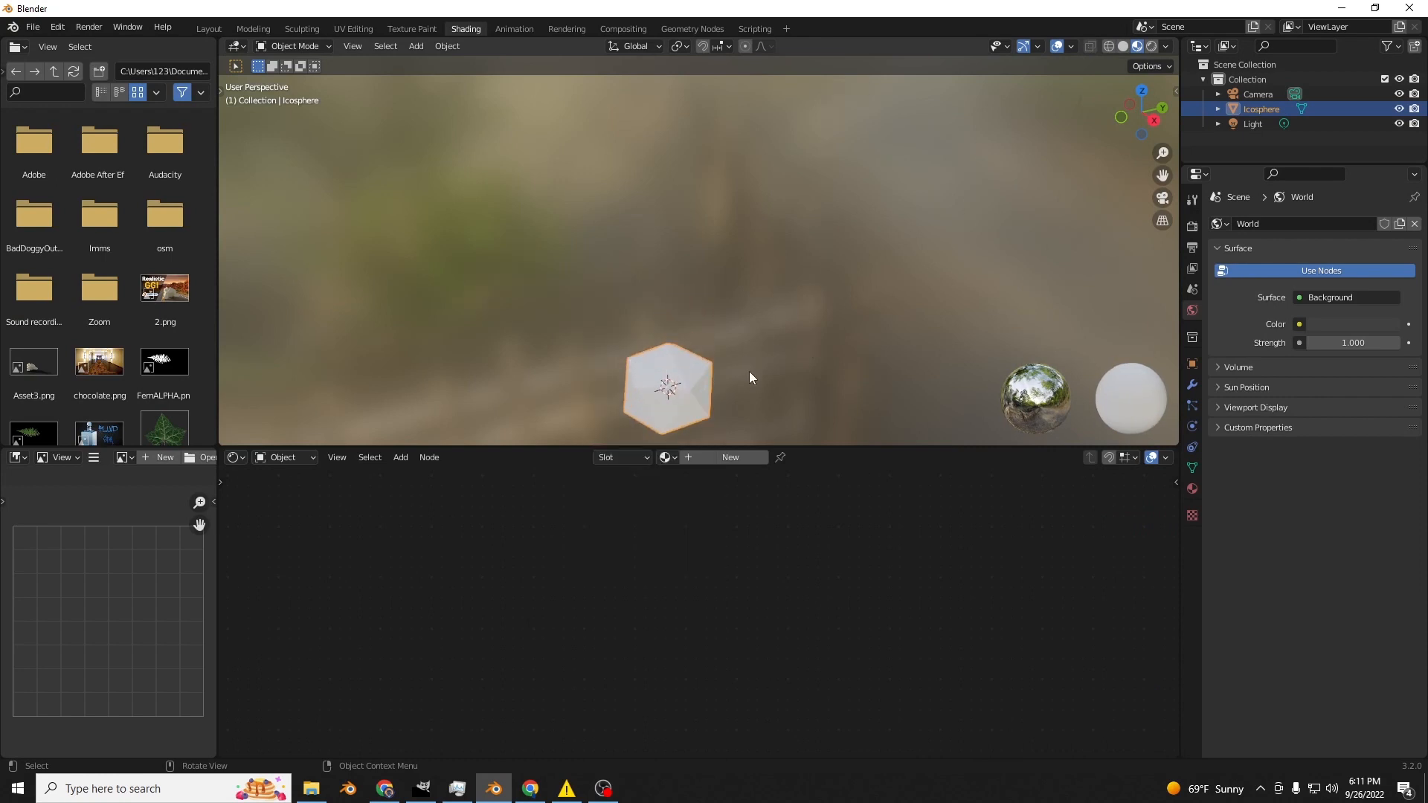
{"action": "scroll", "coordinate": [749, 377], "scroll_direction": "up", "scroll_amount": 6}
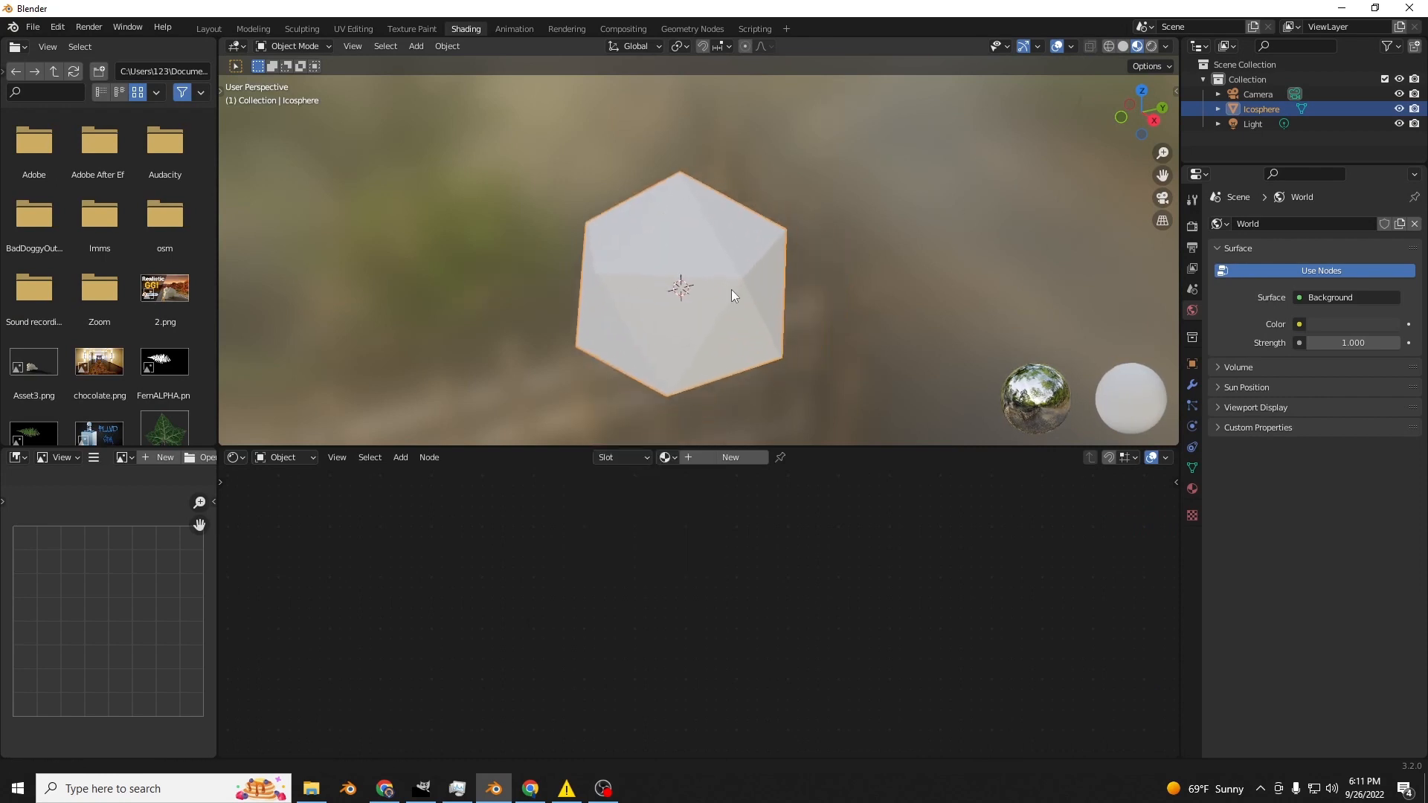
{"action": "right_click", "coordinate": [705, 256]}
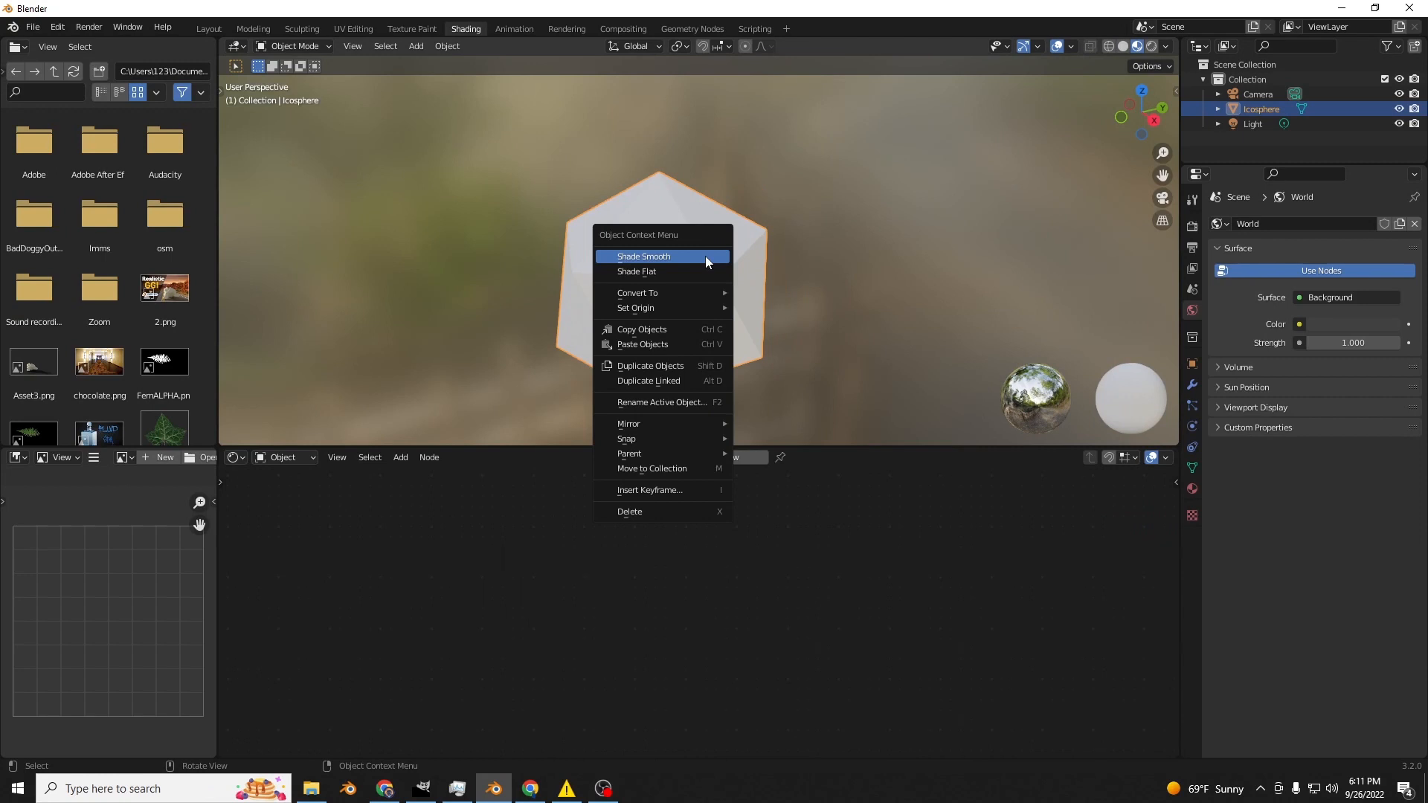
{"action": "left_click", "coordinate": [705, 256]}
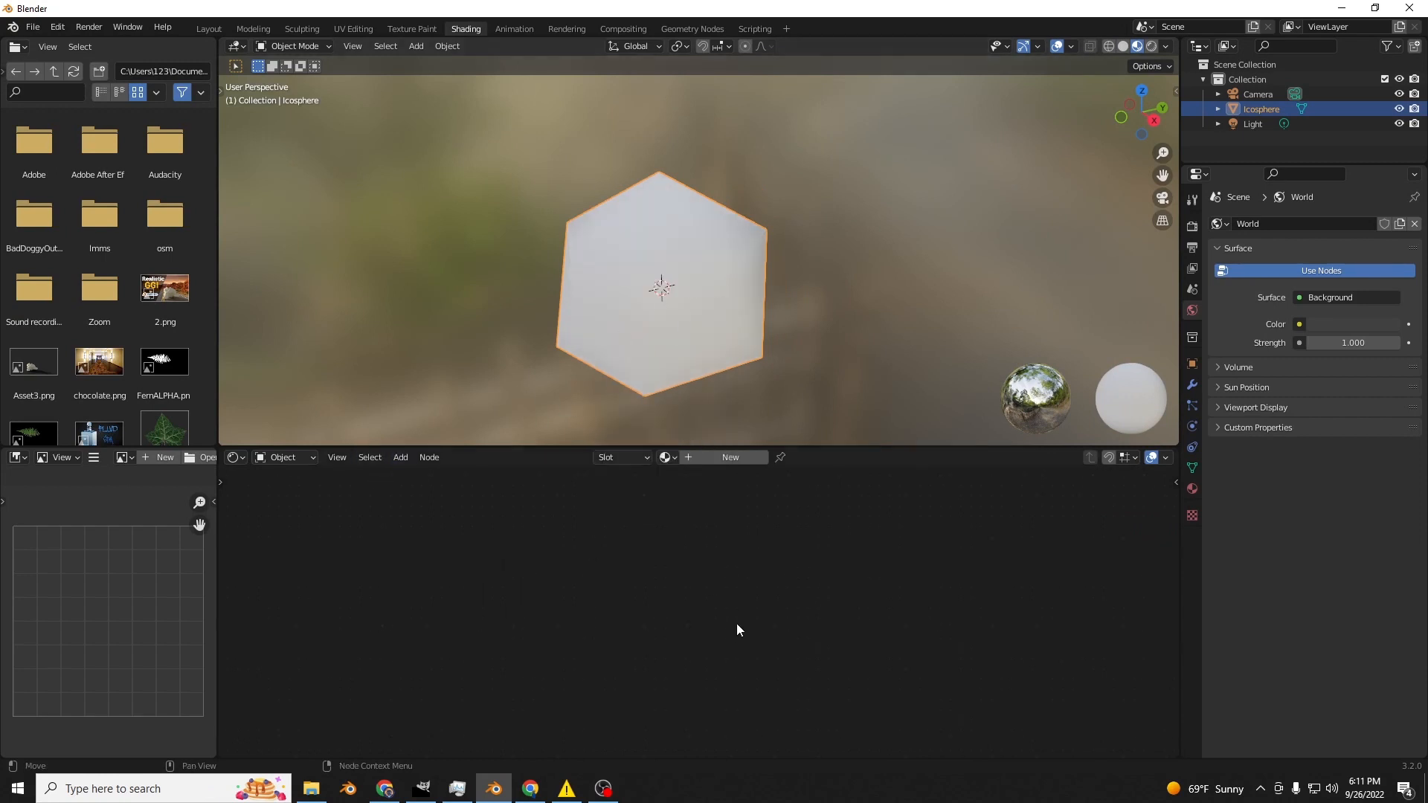
Create a new material for the icosphere and replace its Principled BSDF node with an Emission shader.
{"action": "left_click", "coordinate": [742, 457]}
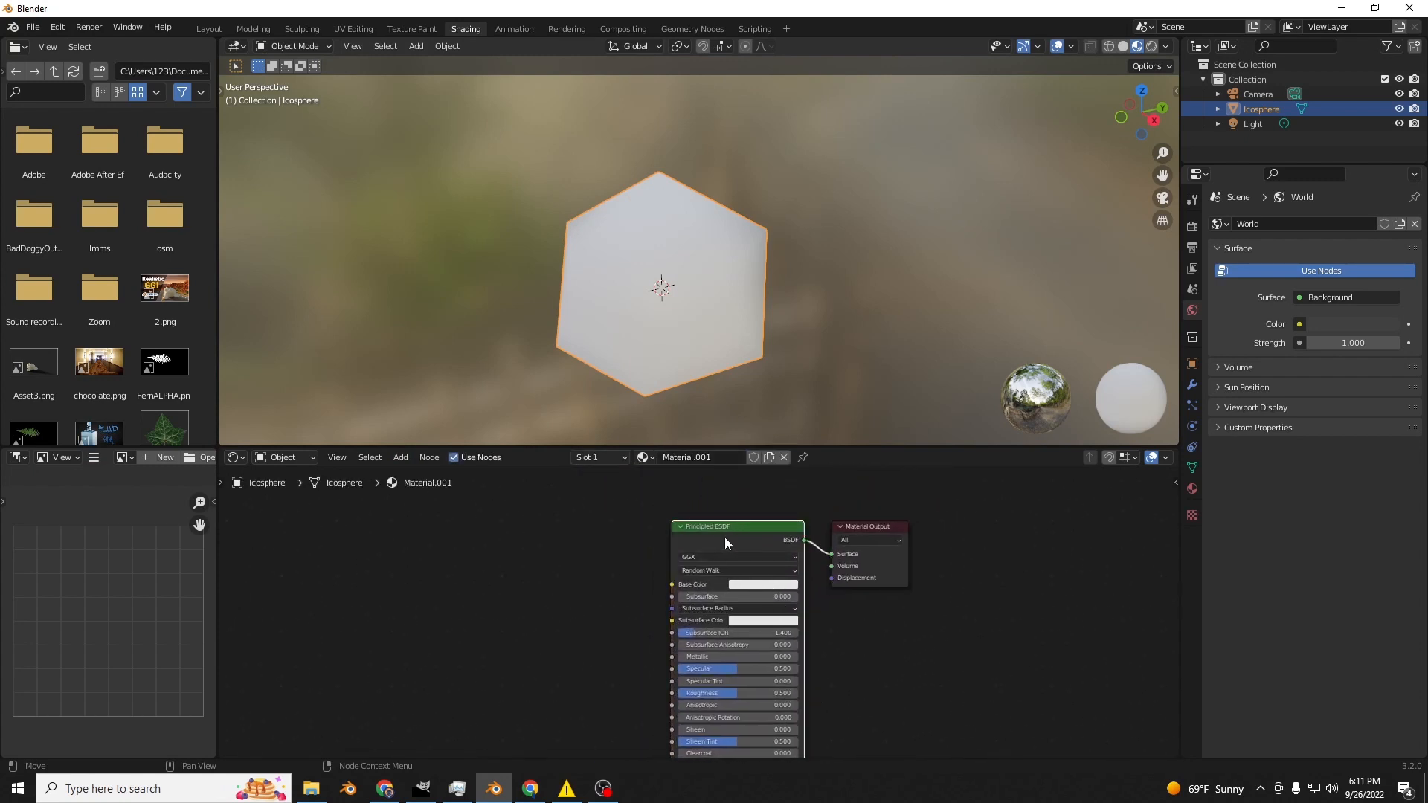
{"action": "key", "text": "Delete"}
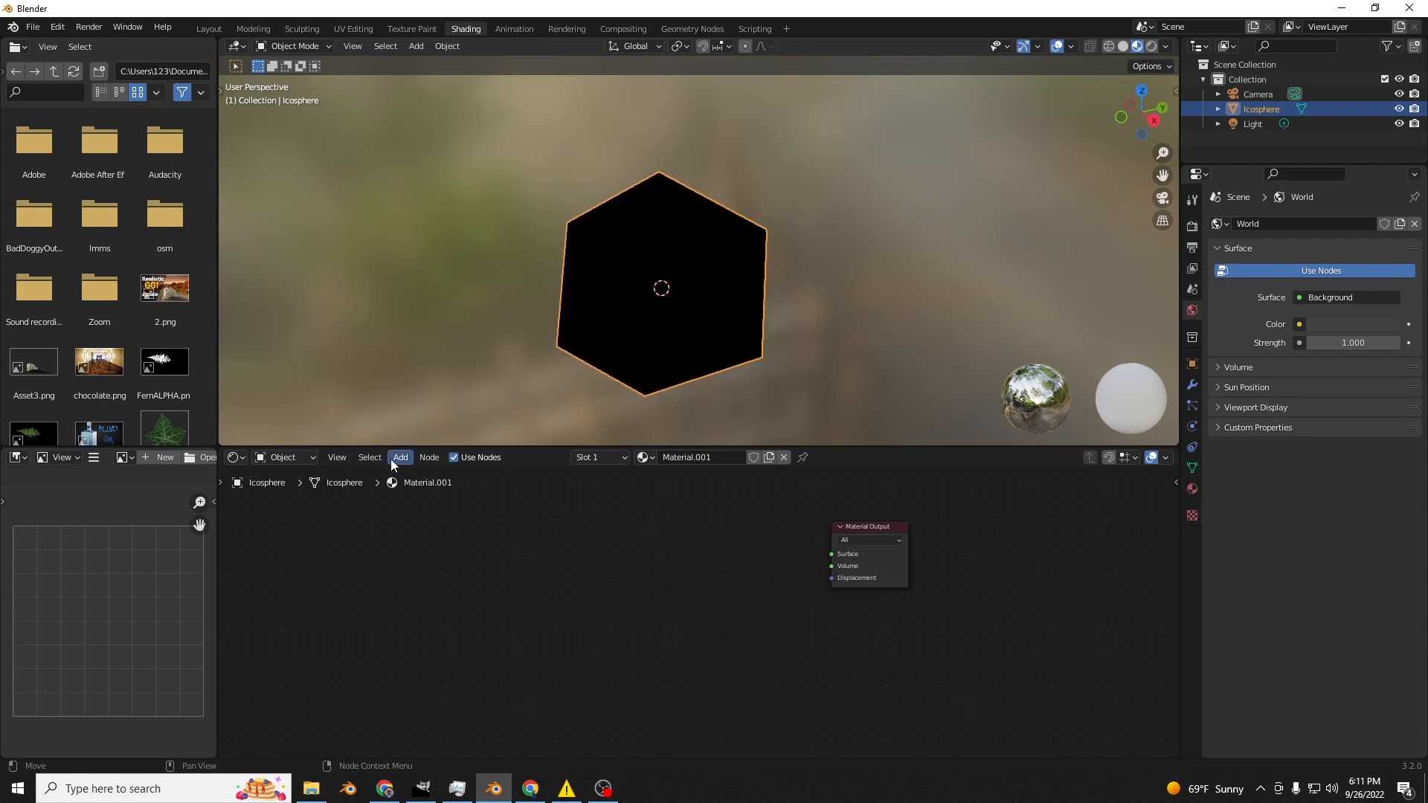
{"action": "left_click", "coordinate": [399, 458]}
{"action": "mouse_move", "coordinate": [431, 528]}
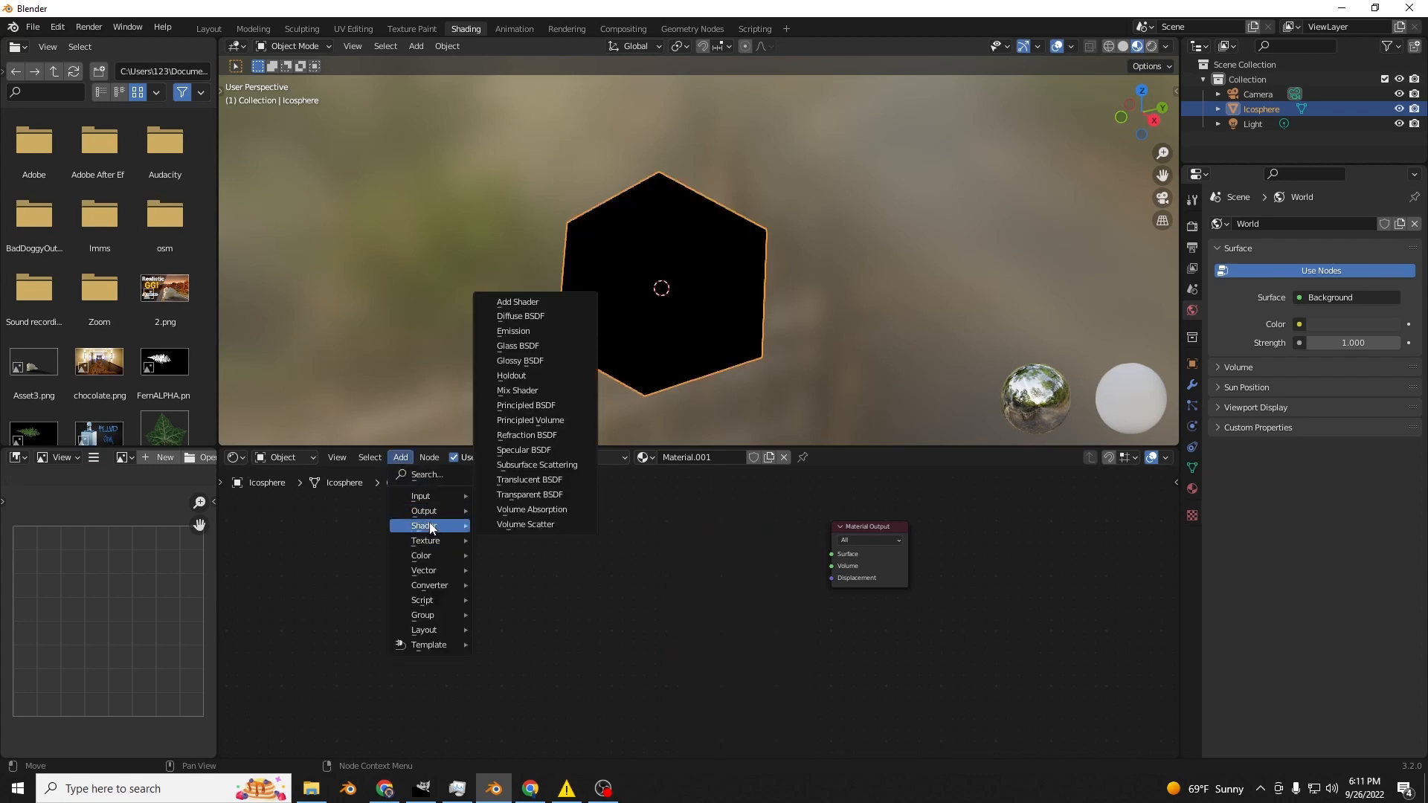
{"action": "left_click", "coordinate": [524, 333]}
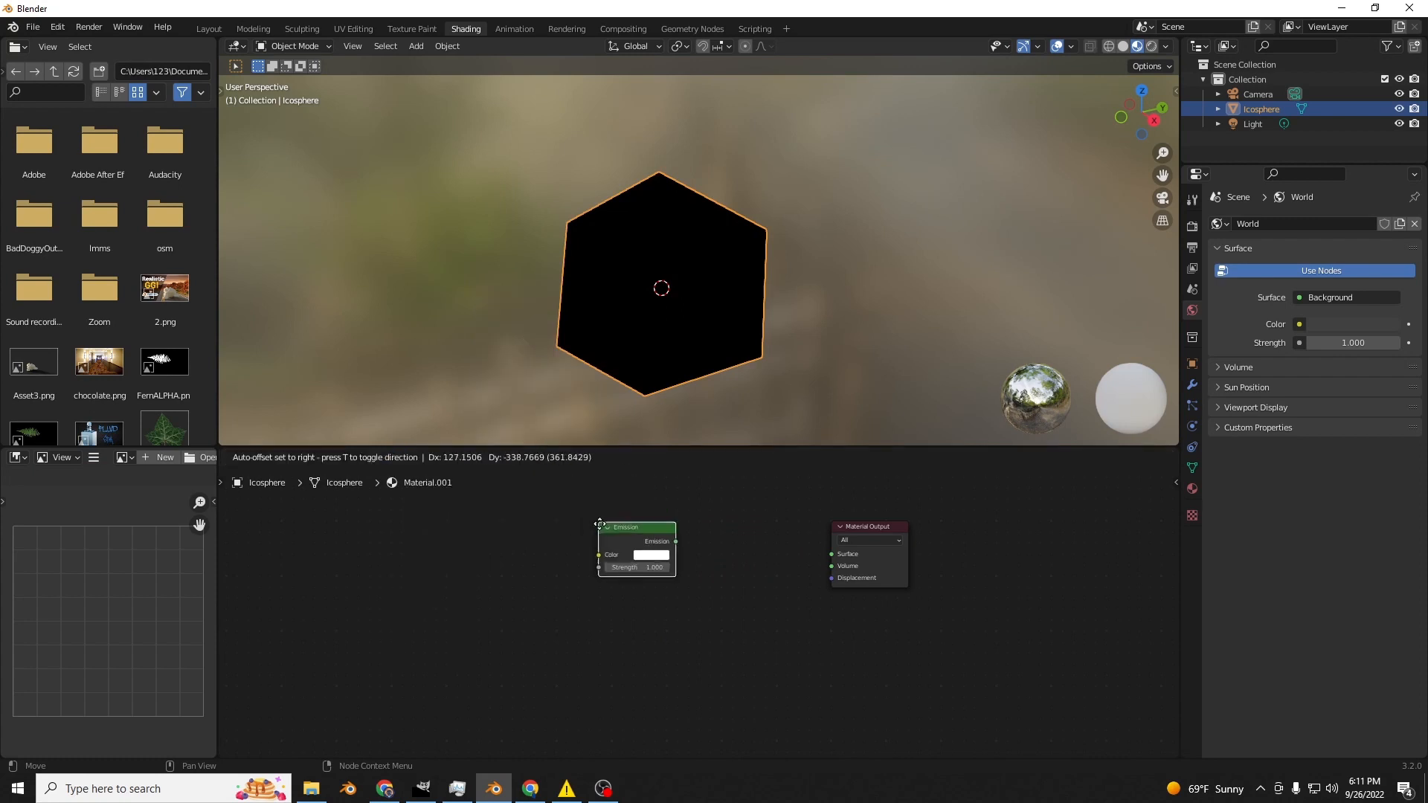
{"action": "left_click", "coordinate": [680, 519]}
{"action": "left_click_drag", "start_coordinate": [691, 530], "coordinate": [692, 633]}
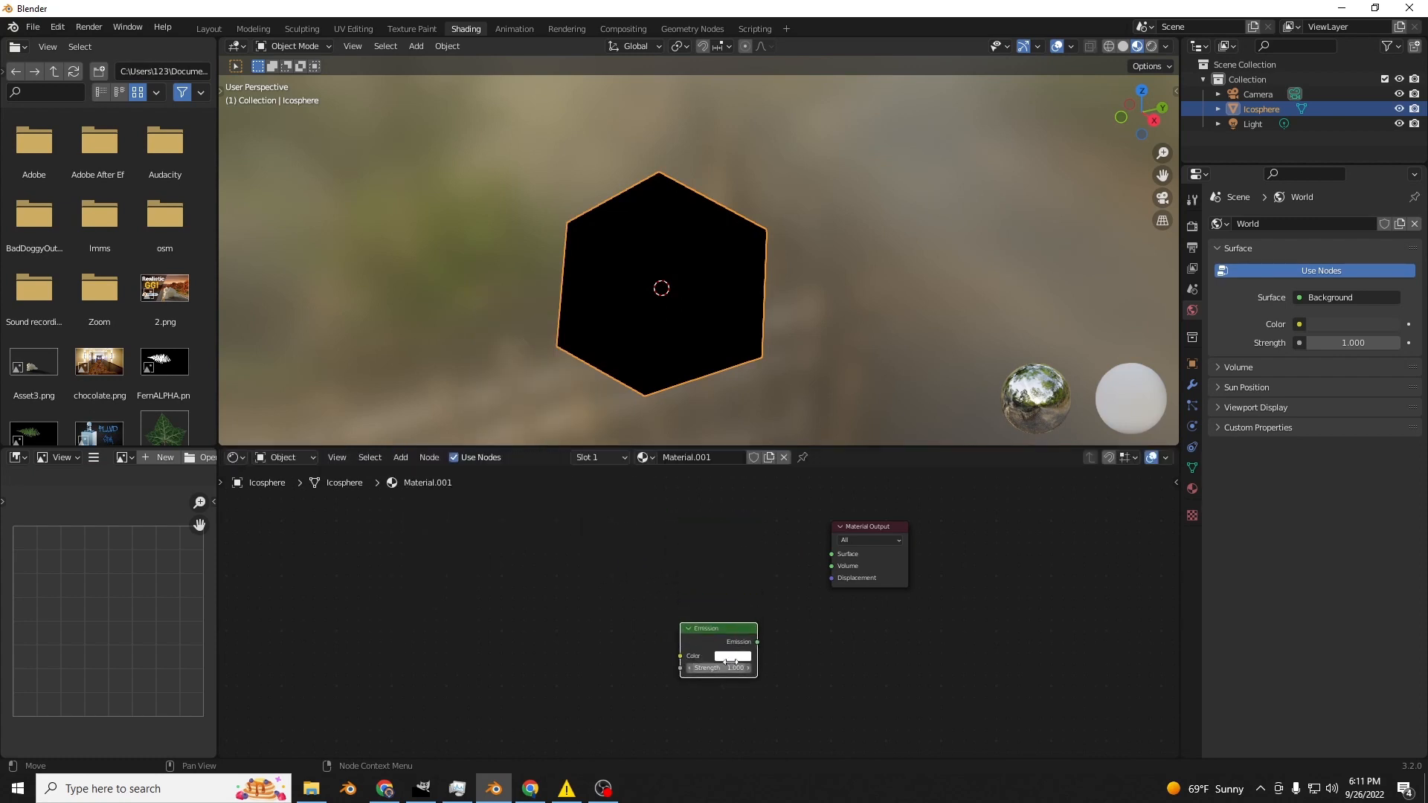
Enable Ambient Occlusion and Bloom in the Eevee render settings, with a bloom radius of 1.670.
{"action": "left_click", "coordinate": [1191, 226]}
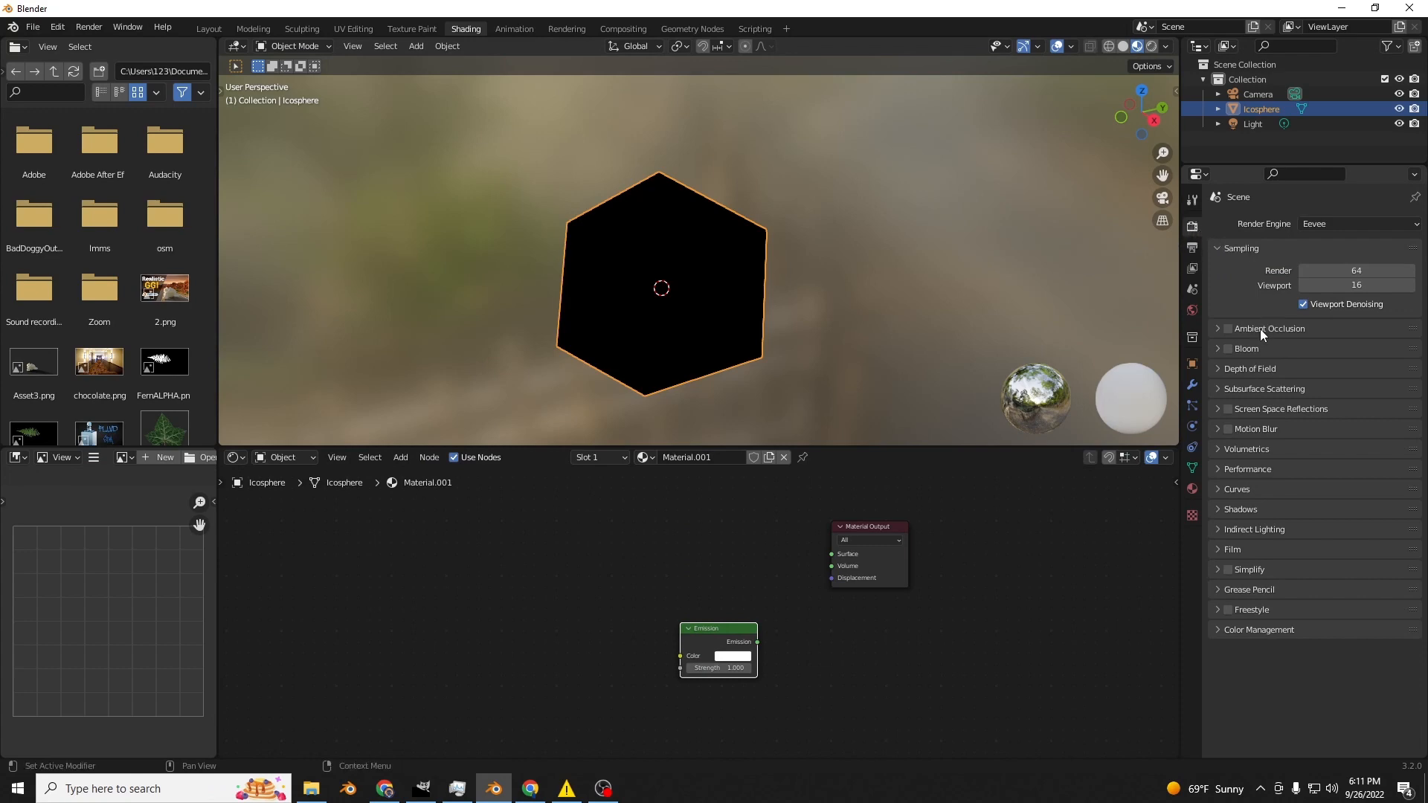
{"action": "left_click", "coordinate": [1227, 347]}
{"action": "left_click", "coordinate": [1216, 349]}
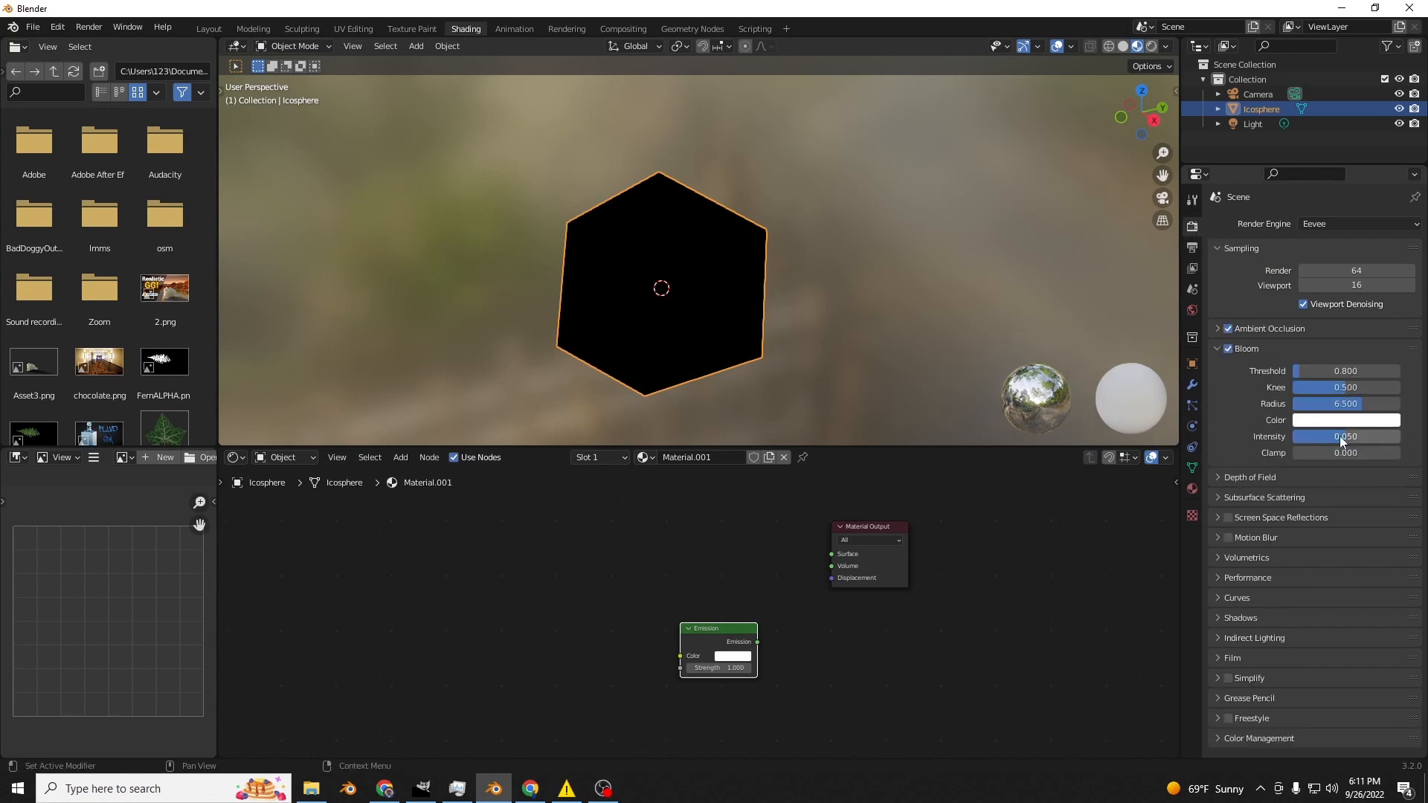
{"action": "left_click_drag", "start_coordinate": [1328, 406], "coordinate": [1264, 405]}
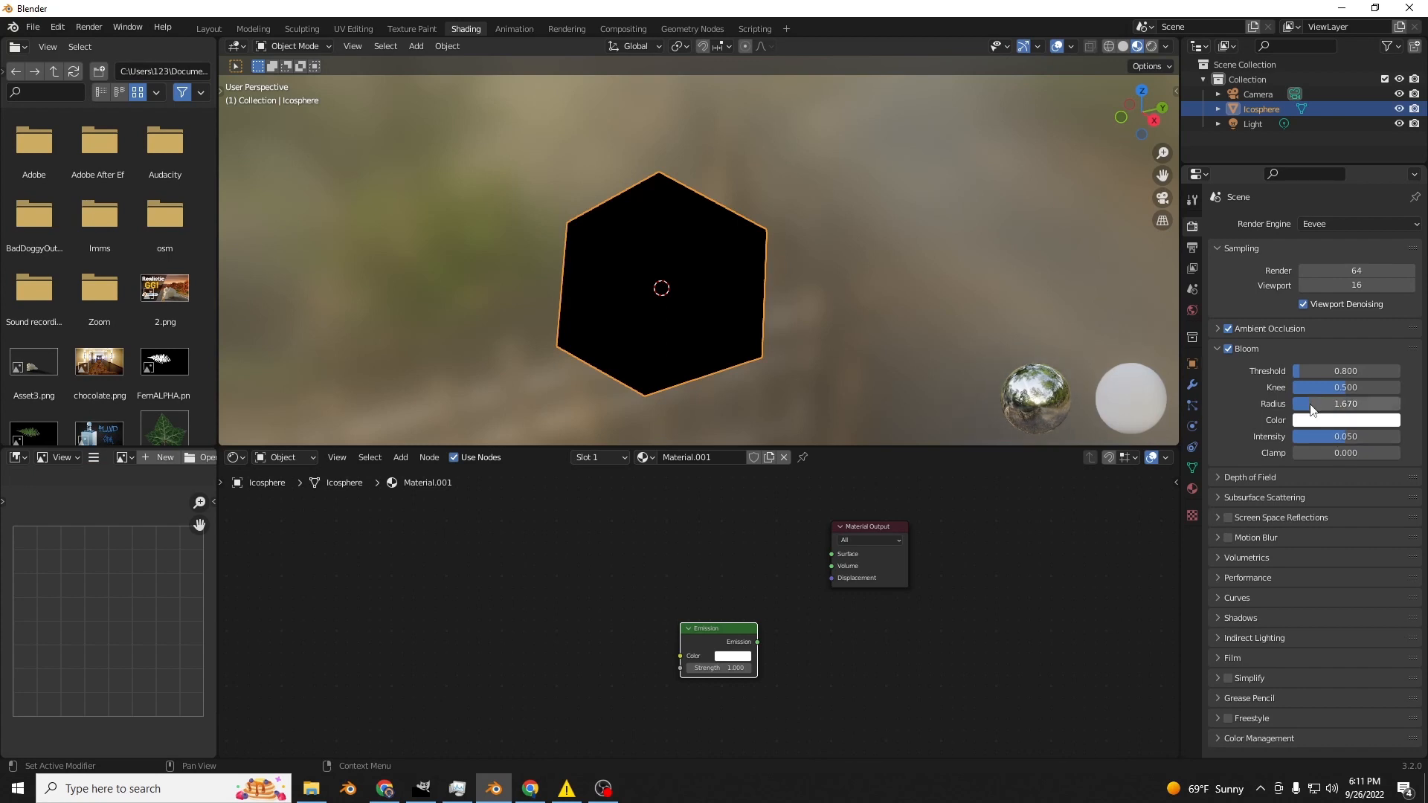
Connect the Emission output to the Material Output's Surface input and raise the emission strength to about 88.6.
{"action": "left_click_drag", "start_coordinate": [757, 641], "coordinate": [840, 556]}
{"action": "left_click_drag", "start_coordinate": [716, 667], "coordinate": [803, 668]}
Set the bloom radius to 4.459 and the emission strength to 9.5.
{"action": "mouse_move", "coordinate": [1343, 404]}
{"action": "left_mouse_down"}
{"action": "mouse_move", "coordinate": [1409, 404]}
{"action": "mouse_move", "coordinate": [1336, 404]}
{"action": "left_mouse_up"}
{"action": "left_click", "coordinate": [872, 163]}
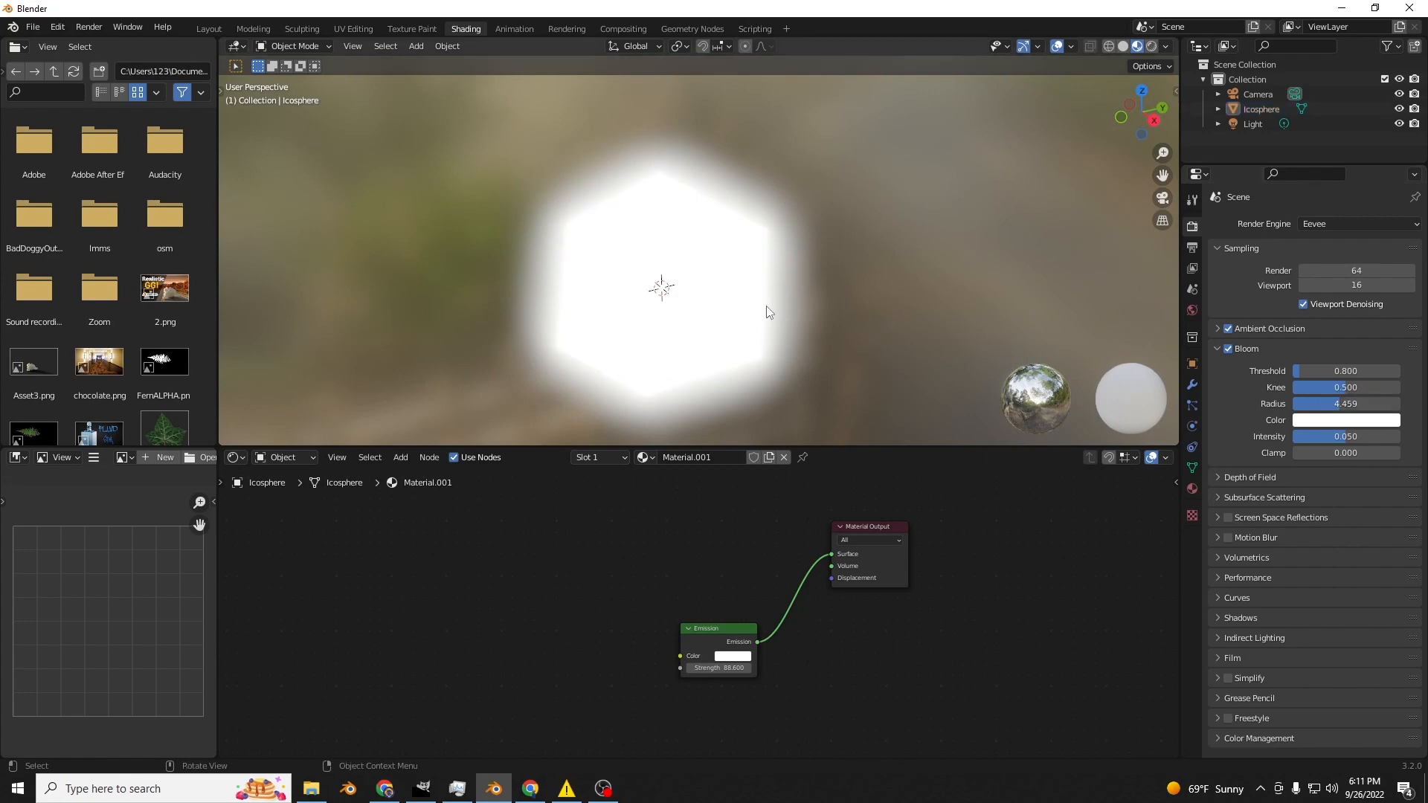
{"action": "left_click", "coordinate": [759, 320]}
{"action": "mouse_move", "coordinate": [729, 668]}
{"action": "left_mouse_down"}
{"action": "mouse_move", "coordinate": [773, 668]}
{"action": "mouse_move", "coordinate": [710, 667]}
{"action": "mouse_move", "coordinate": [725, 668]}
{"action": "left_mouse_up"}
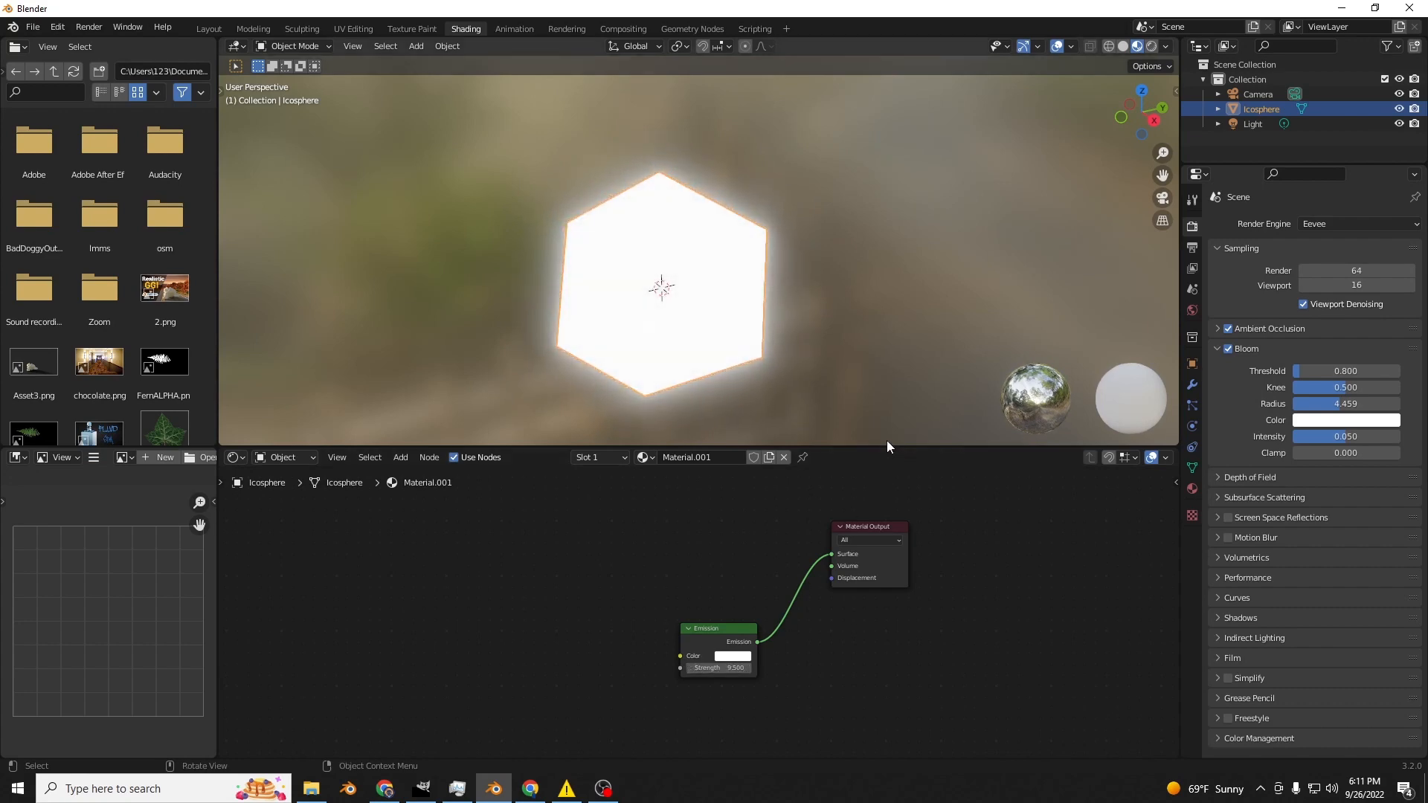
{"action": "left_click", "coordinate": [908, 247]}
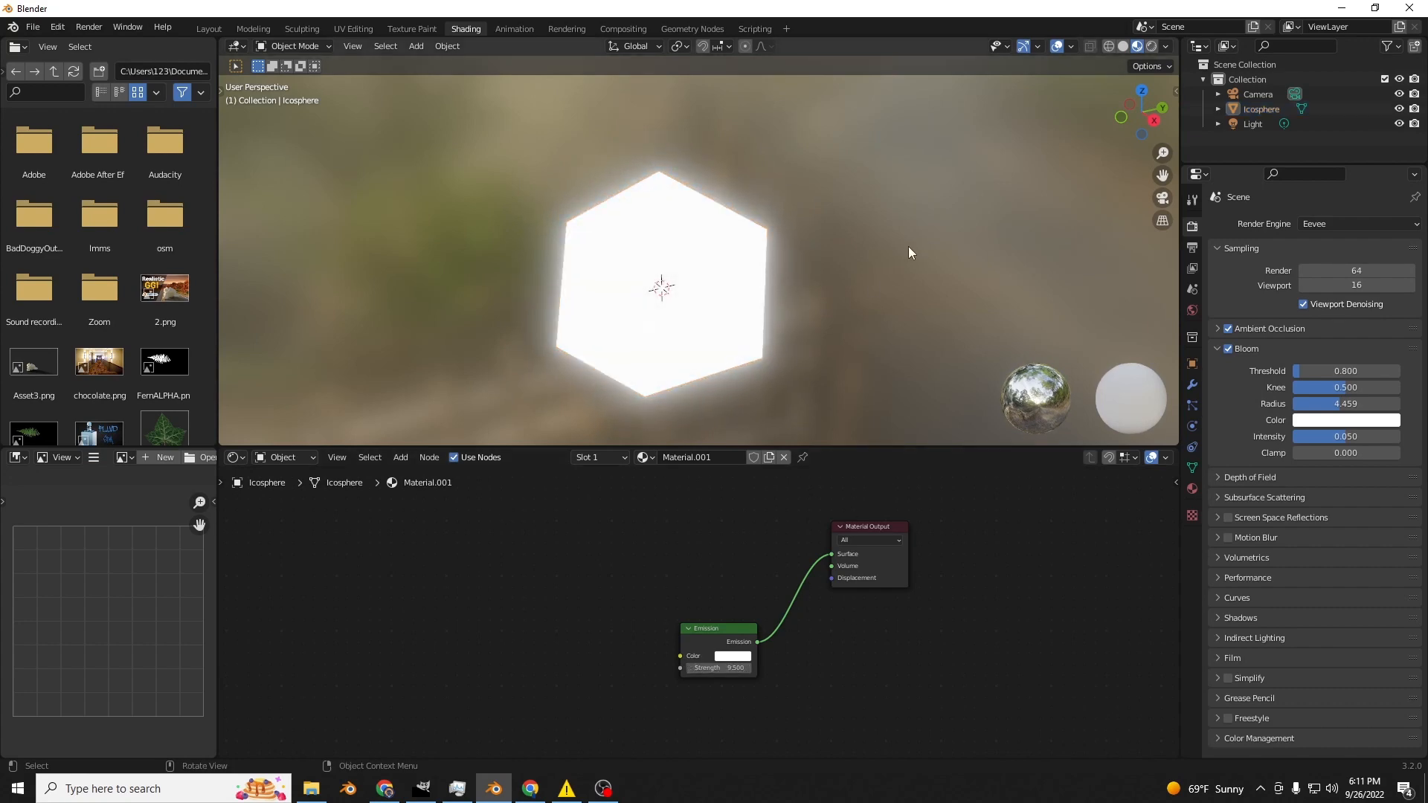
Duplicate the glowing icosphere and offset the copy about 1.45 m in the negative Y direction.
{"action": "middle_click_drag", "start_coordinate": [908, 247], "coordinate": [791, 271]}
{"action": "left_click", "coordinate": [772, 272]}
{"action": "right_click", "coordinate": [793, 285]}
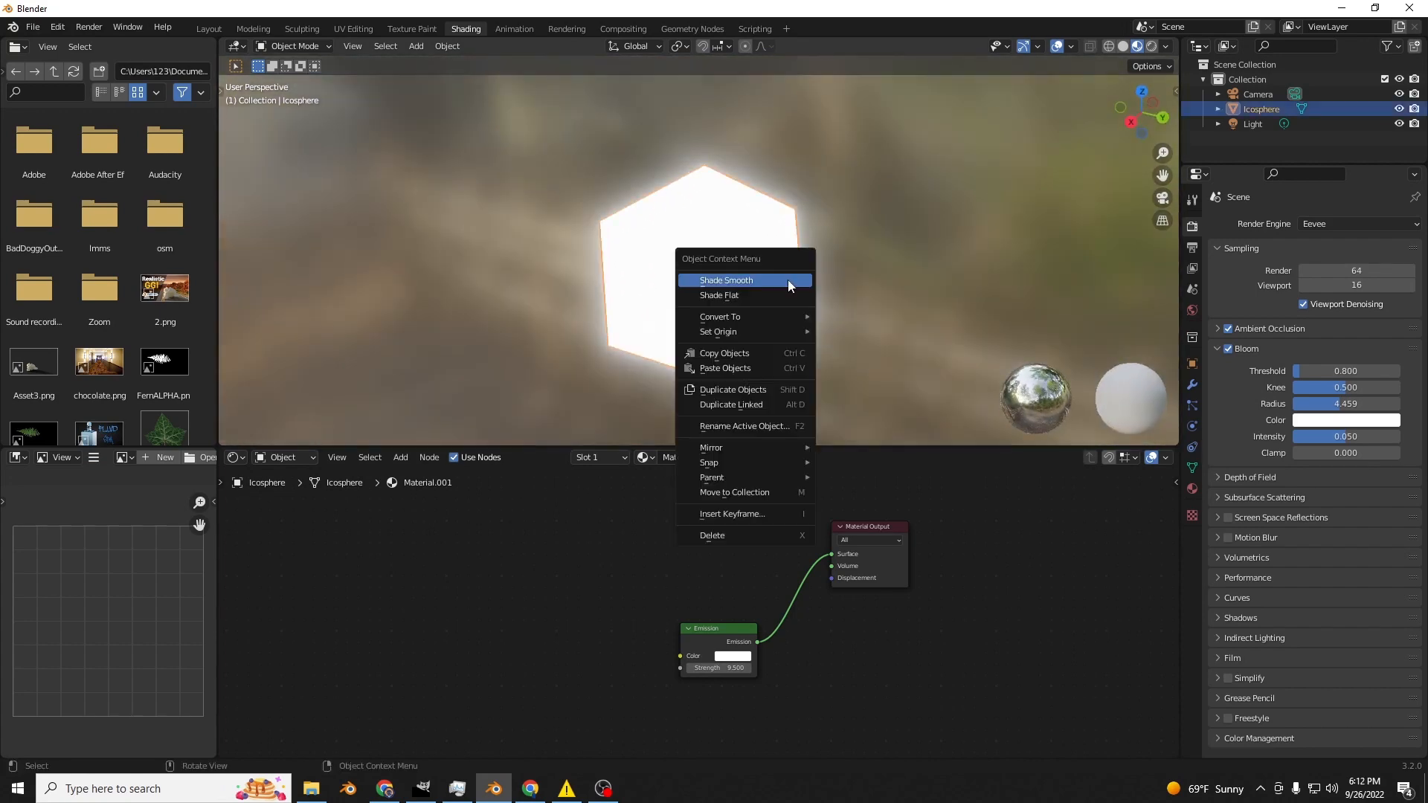
{"action": "left_click", "coordinate": [400, 457]}
{"action": "scroll", "coordinate": [856, 250], "scroll_direction": "down", "scroll_amount": 5}
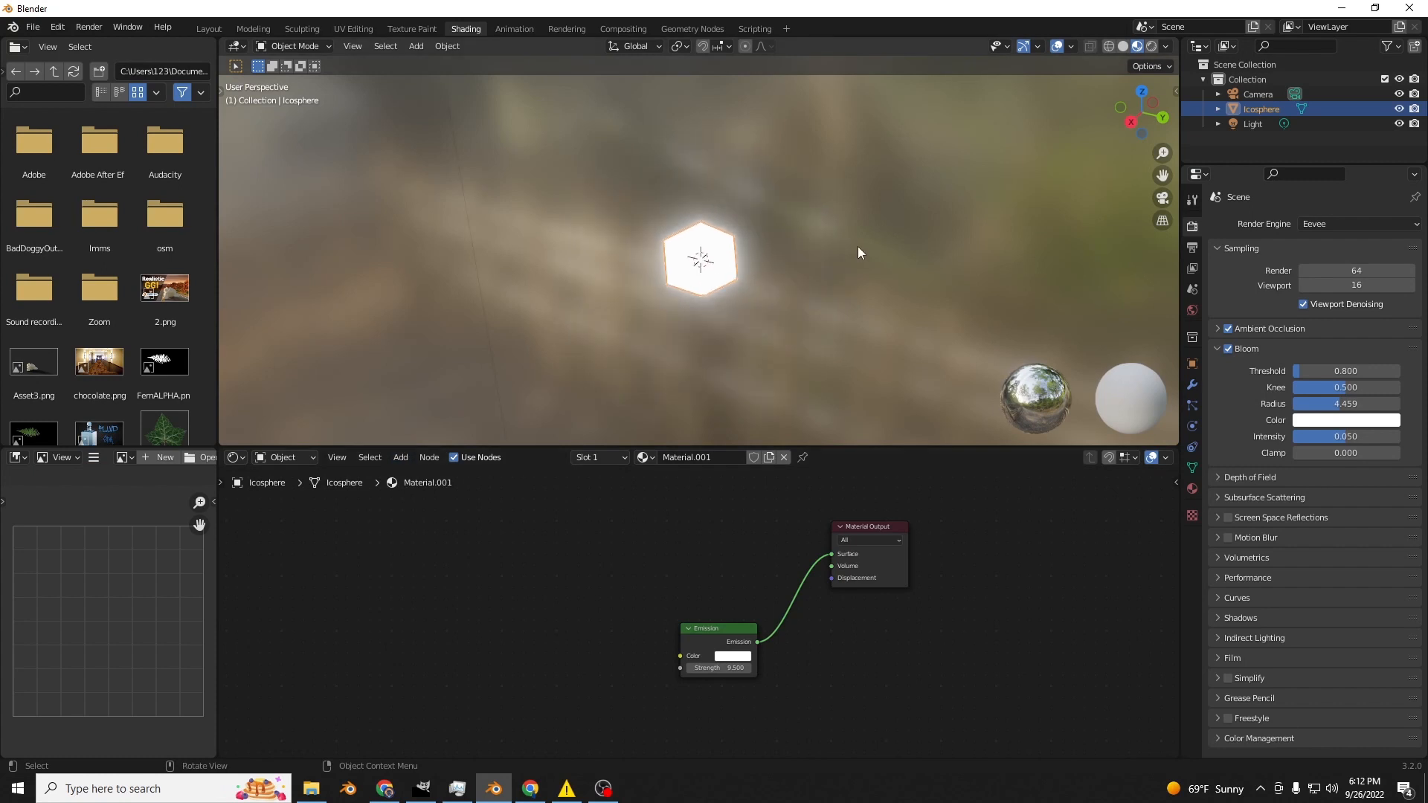
{"action": "middle_click_drag", "start_coordinate": [858, 247], "coordinate": [824, 257]}
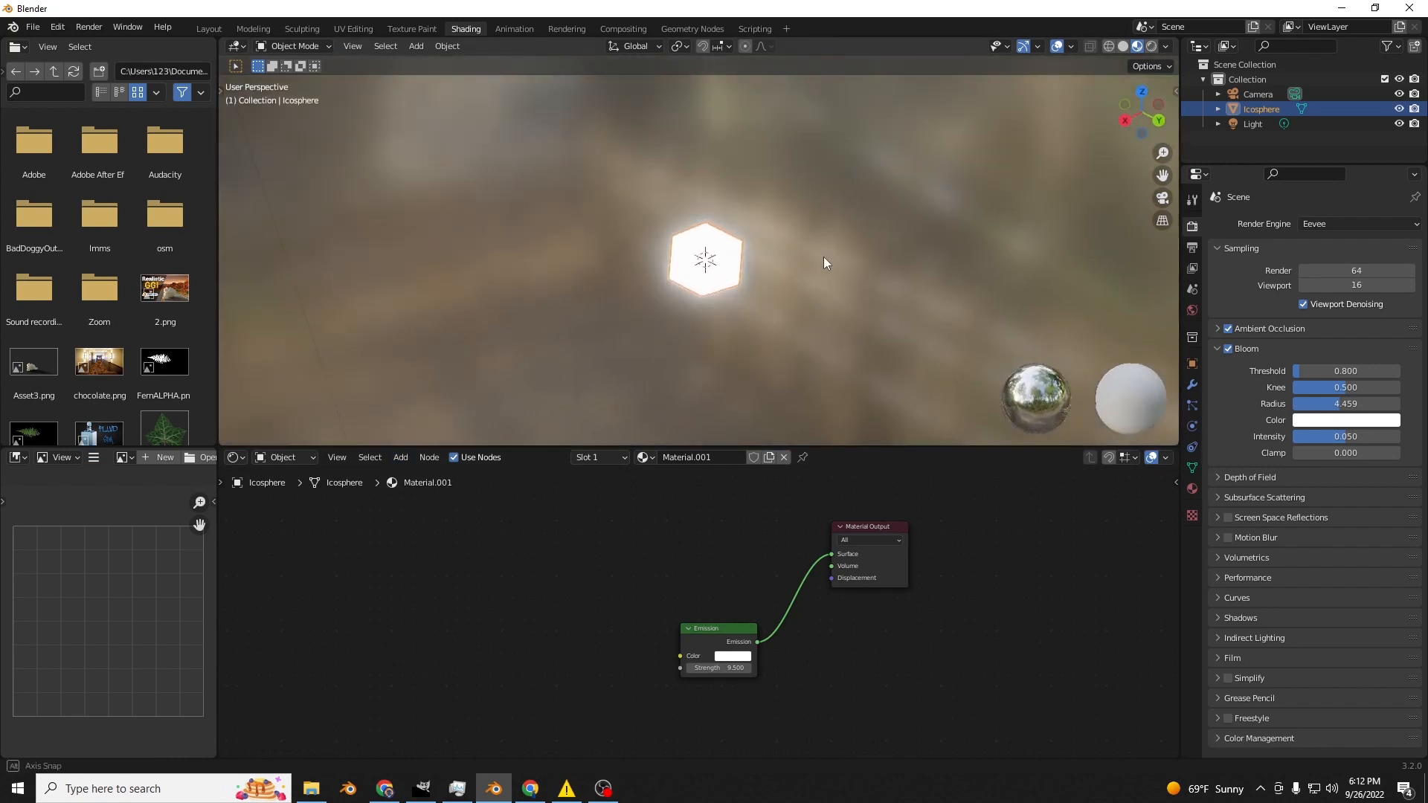
{"action": "scroll", "coordinate": [832, 254], "scroll_direction": "up", "scroll_amount": 5}
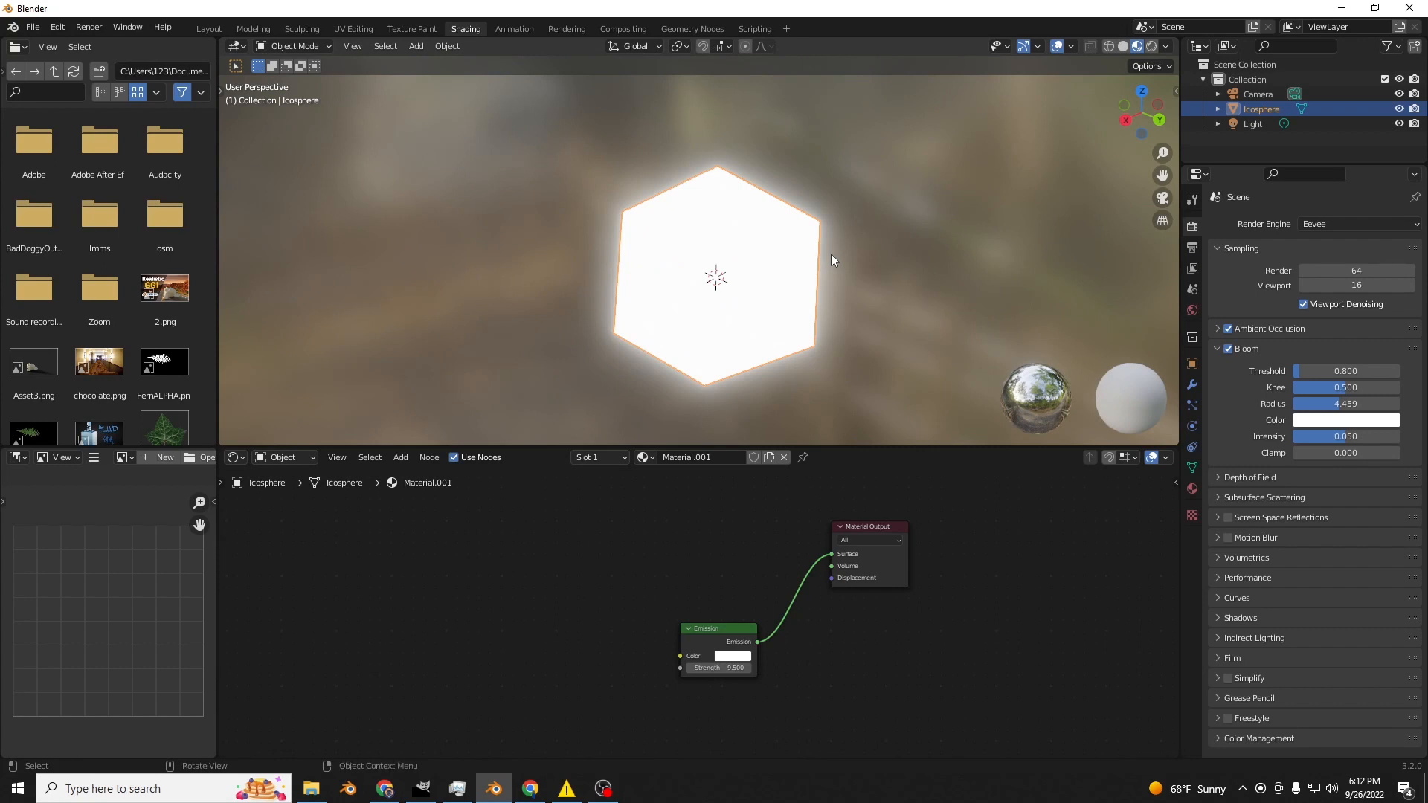
{"action": "key", "text": "shift+d"}
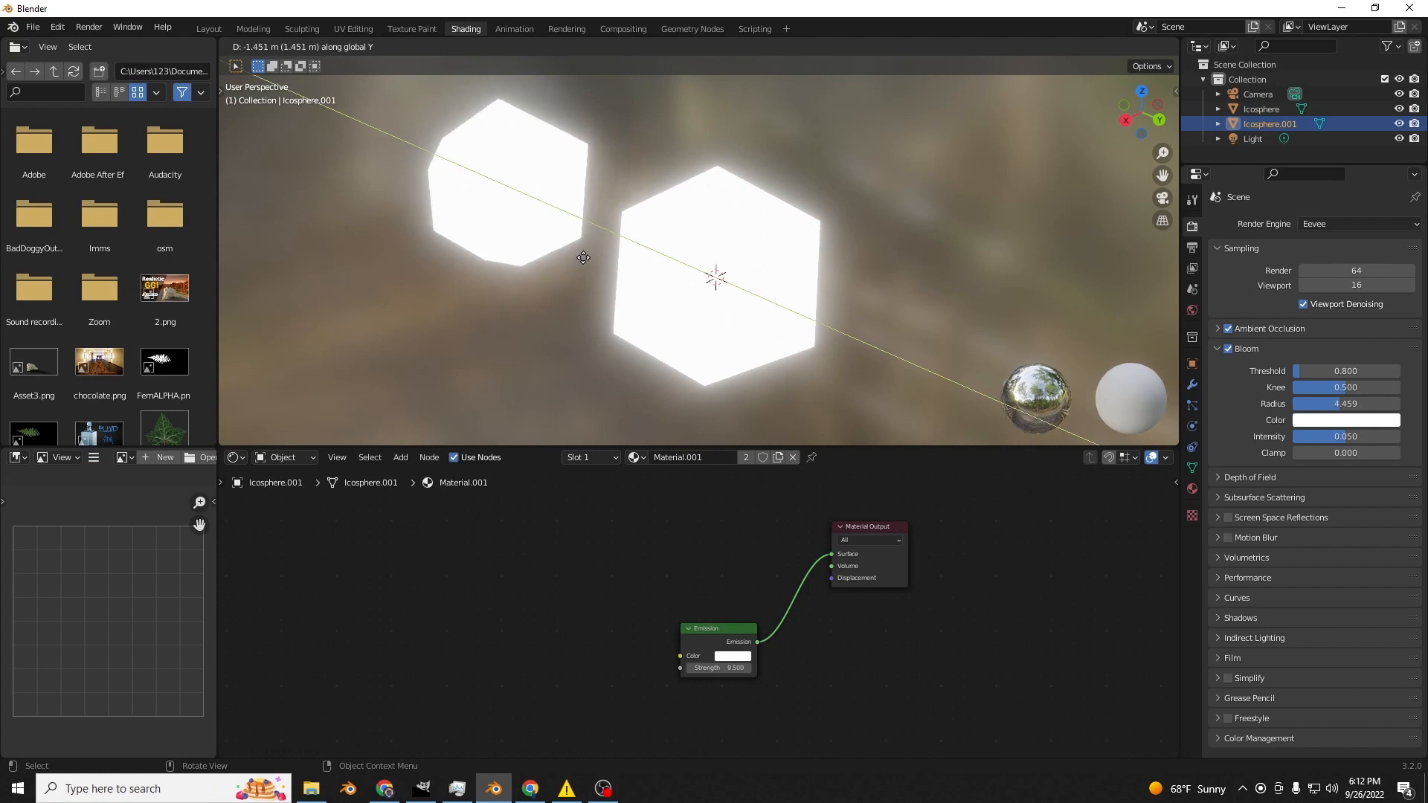
{"action": "left_click", "coordinate": [586, 266]}
Add two more duplicates of the icosphere, continuing the row along the Y axis.
{"action": "middle_click_drag", "start_coordinate": [586, 260], "coordinate": [997, 252]}
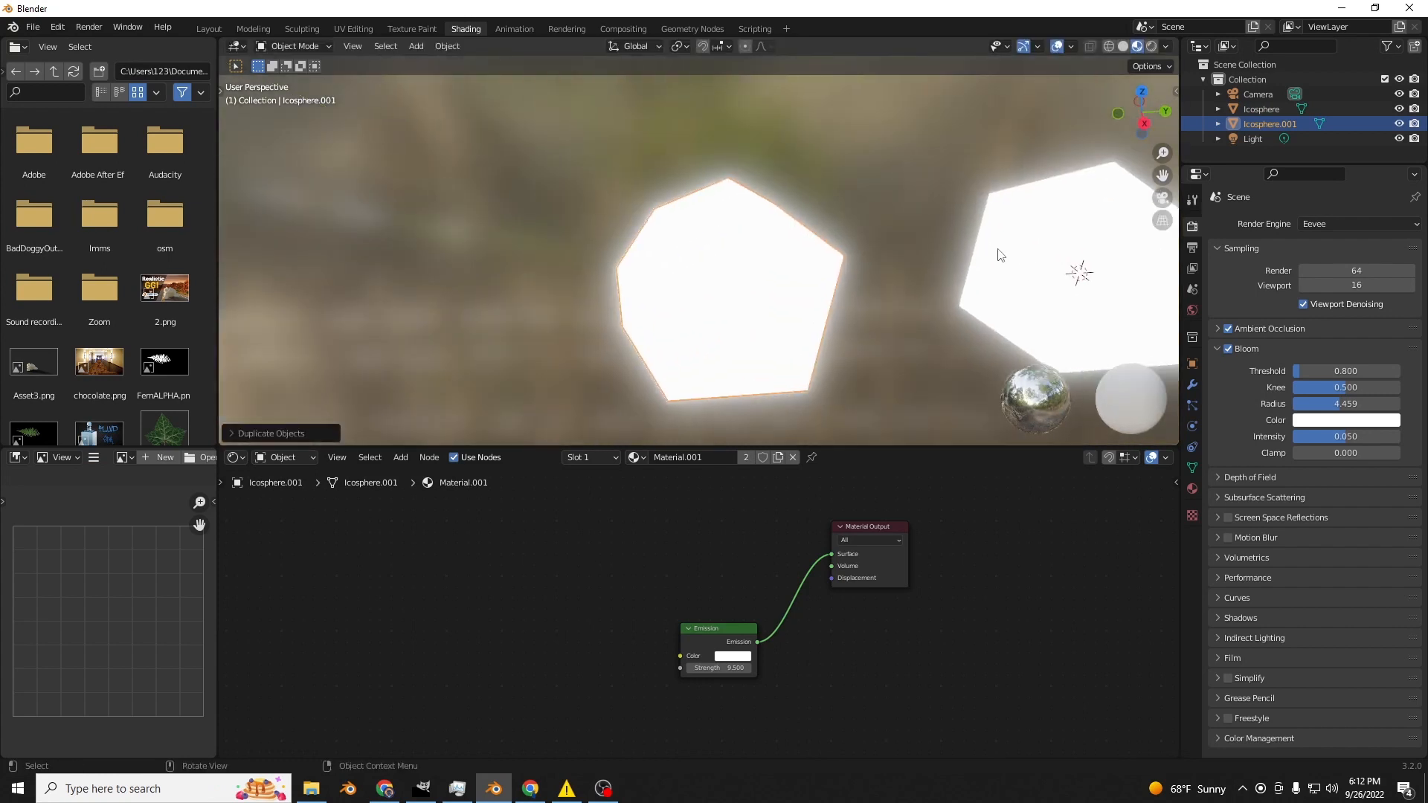
{"action": "key", "text": "shift+d"}
{"action": "key", "text": "shift+d"}
{"action": "scroll", "coordinate": [967, 283], "scroll_direction": "down", "scroll_amount": 5}
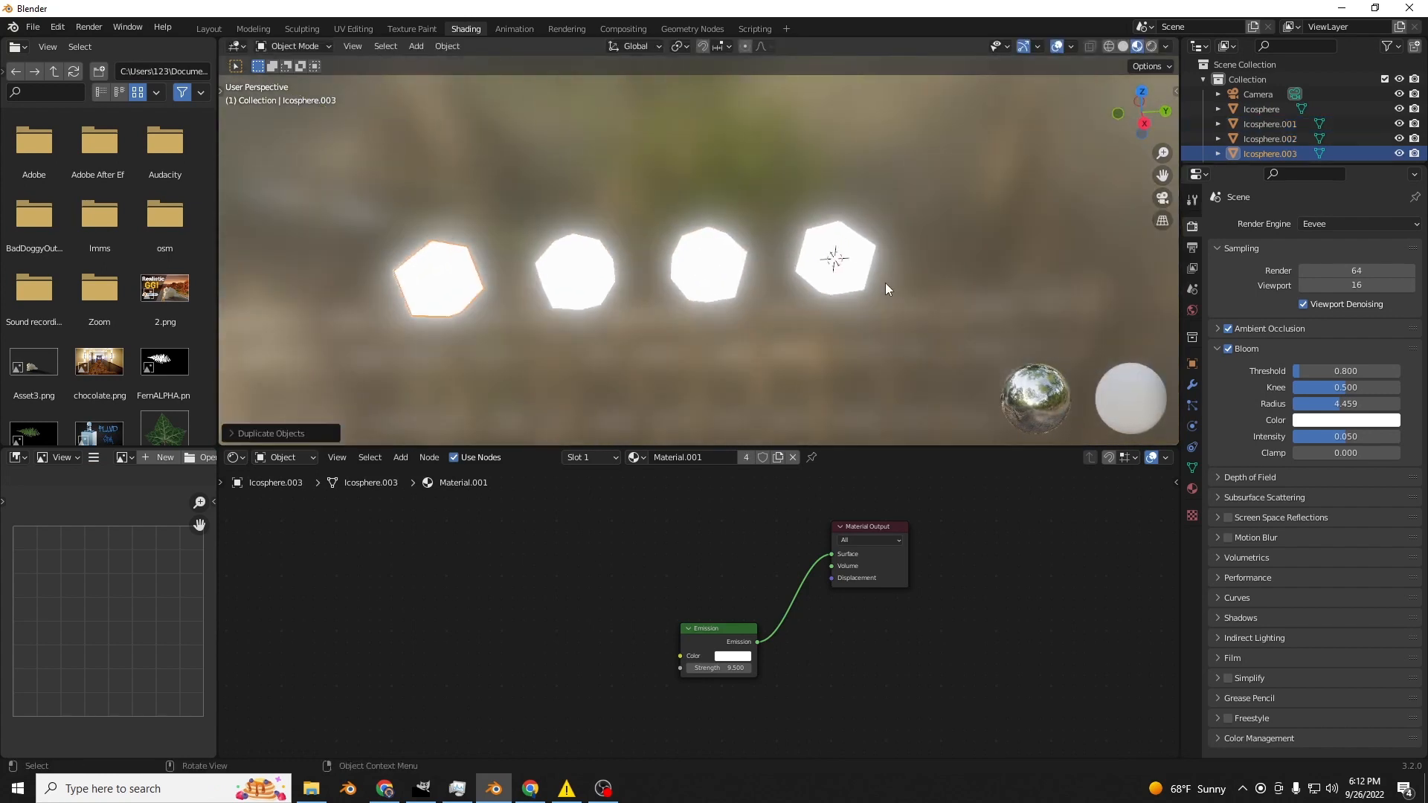
{"action": "middle_click_drag", "start_coordinate": [844, 281], "coordinate": [840, 268]}
{"action": "middle_click_drag", "start_coordinate": [675, 291], "coordinate": [818, 282], "text": "shift"}
{"action": "scroll", "coordinate": [816, 284], "scroll_direction": "up", "scroll_amount": 4}
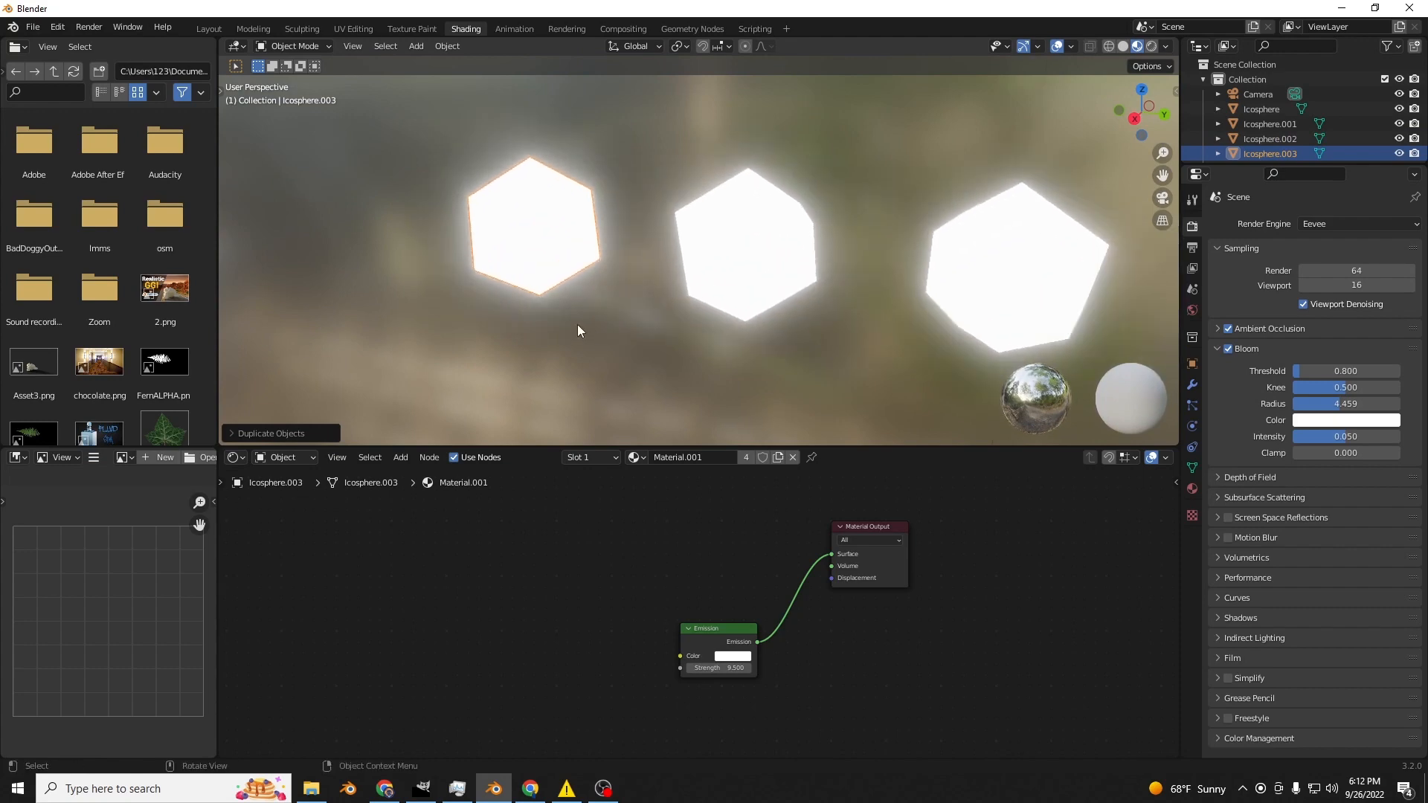
{"action": "middle_click_drag", "start_coordinate": [641, 319], "coordinate": [737, 346], "text": "shift"}
{"action": "scroll", "coordinate": [738, 351], "scroll_direction": "up", "scroll_amount": 2}
{"action": "middle_click_drag", "start_coordinate": [615, 309], "coordinate": [743, 319], "text": "shift"}
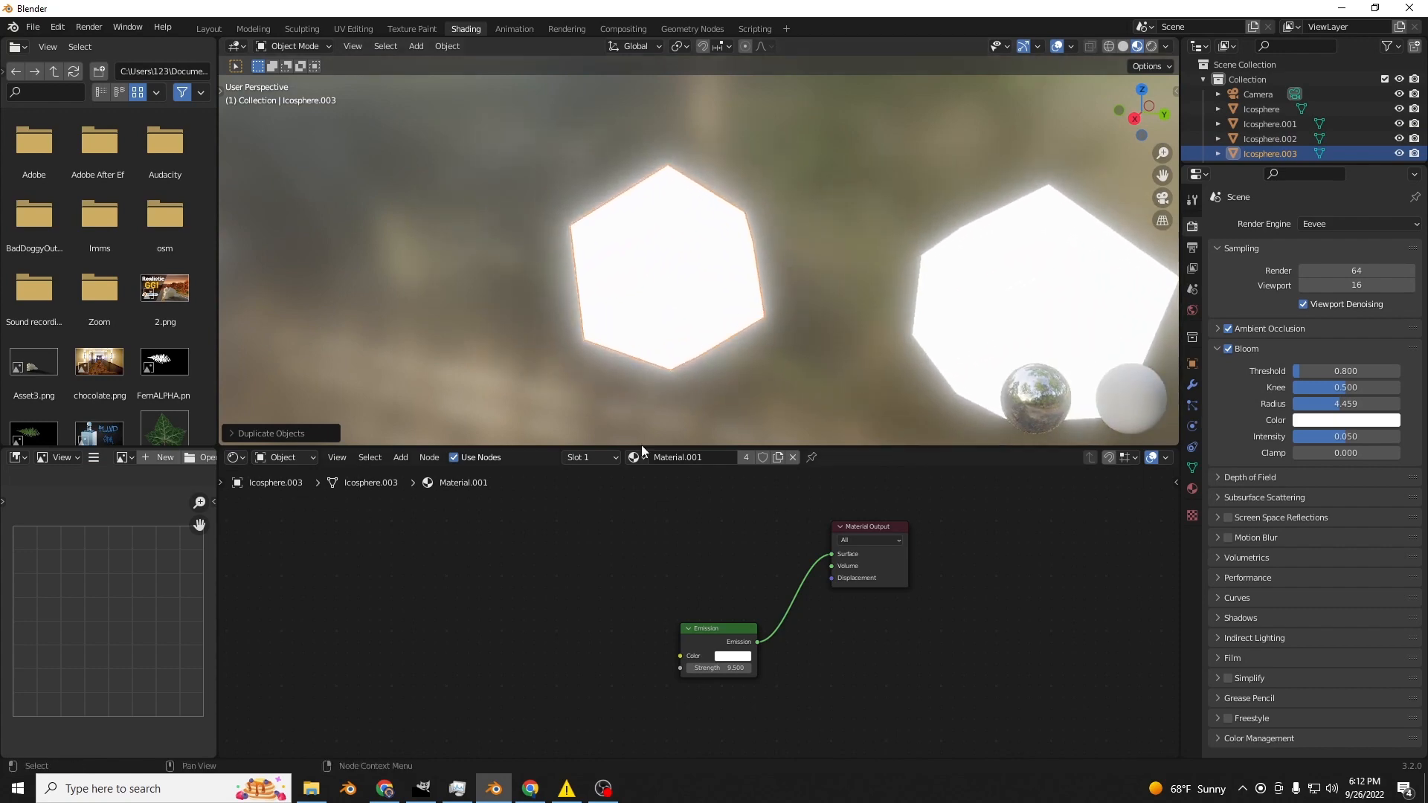
{"action": "scroll", "coordinate": [630, 308], "scroll_direction": "down", "scroll_amount": 4}
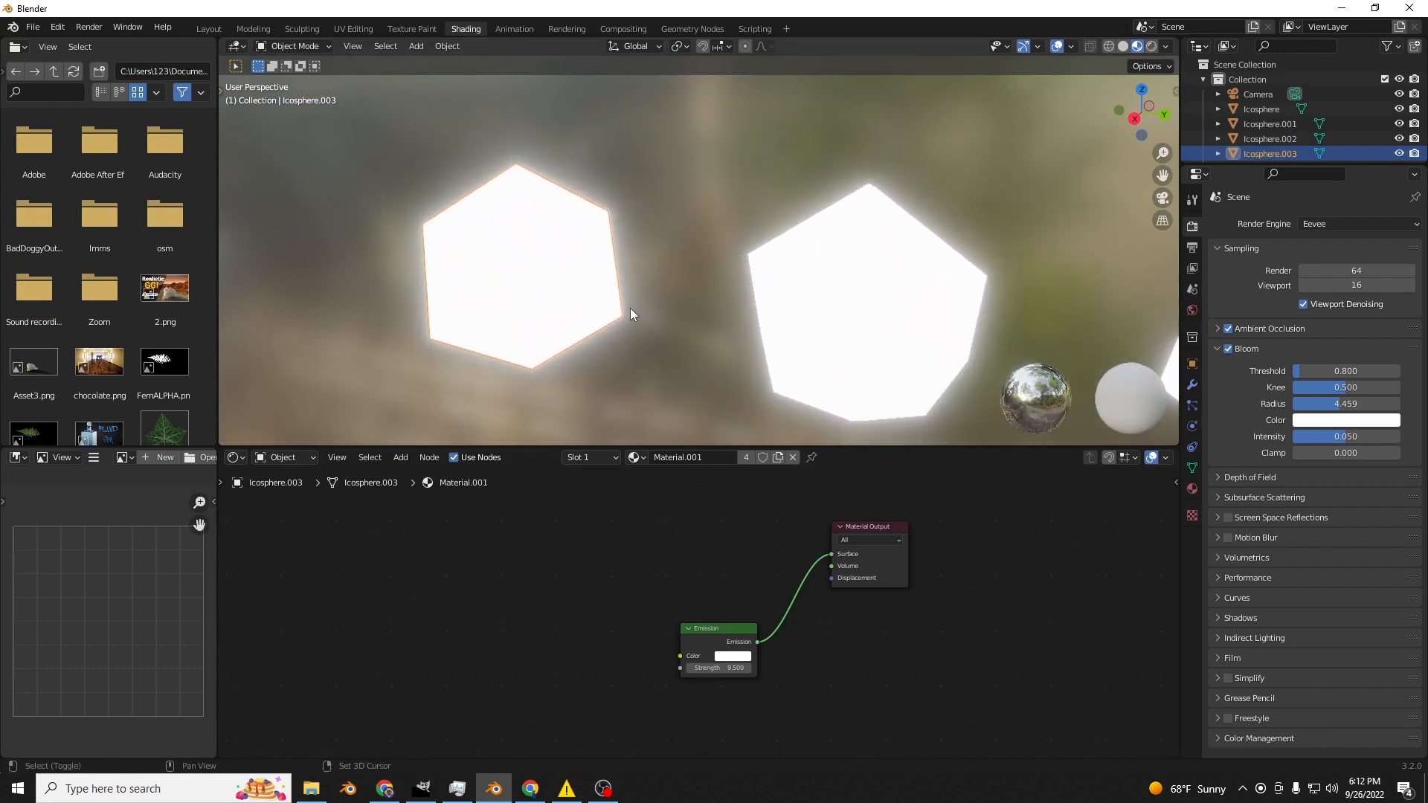
Add an Object Info node to the material and shift the Emission node closer to the Material Output.
{"action": "left_click", "coordinate": [401, 457]}
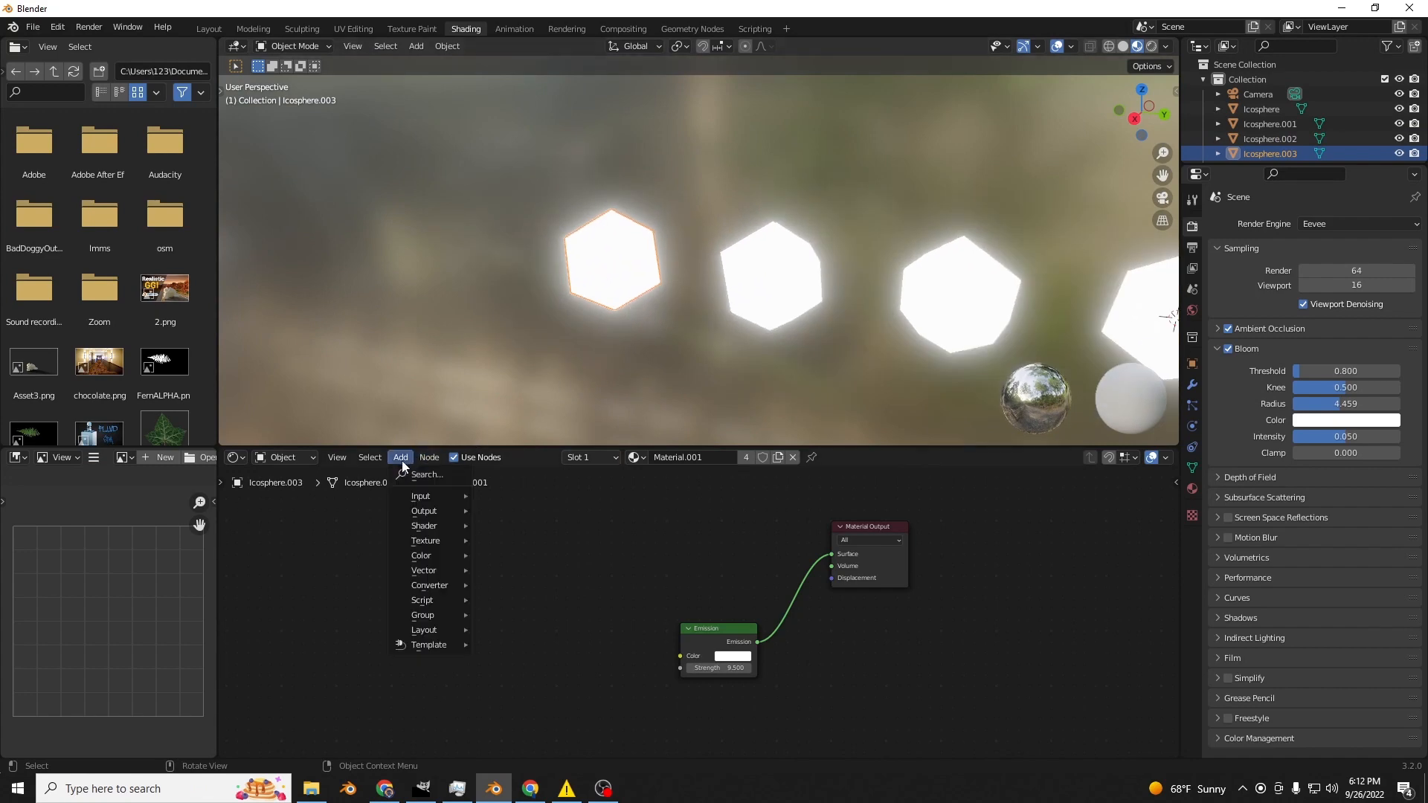
{"action": "mouse_move", "coordinate": [418, 495]}
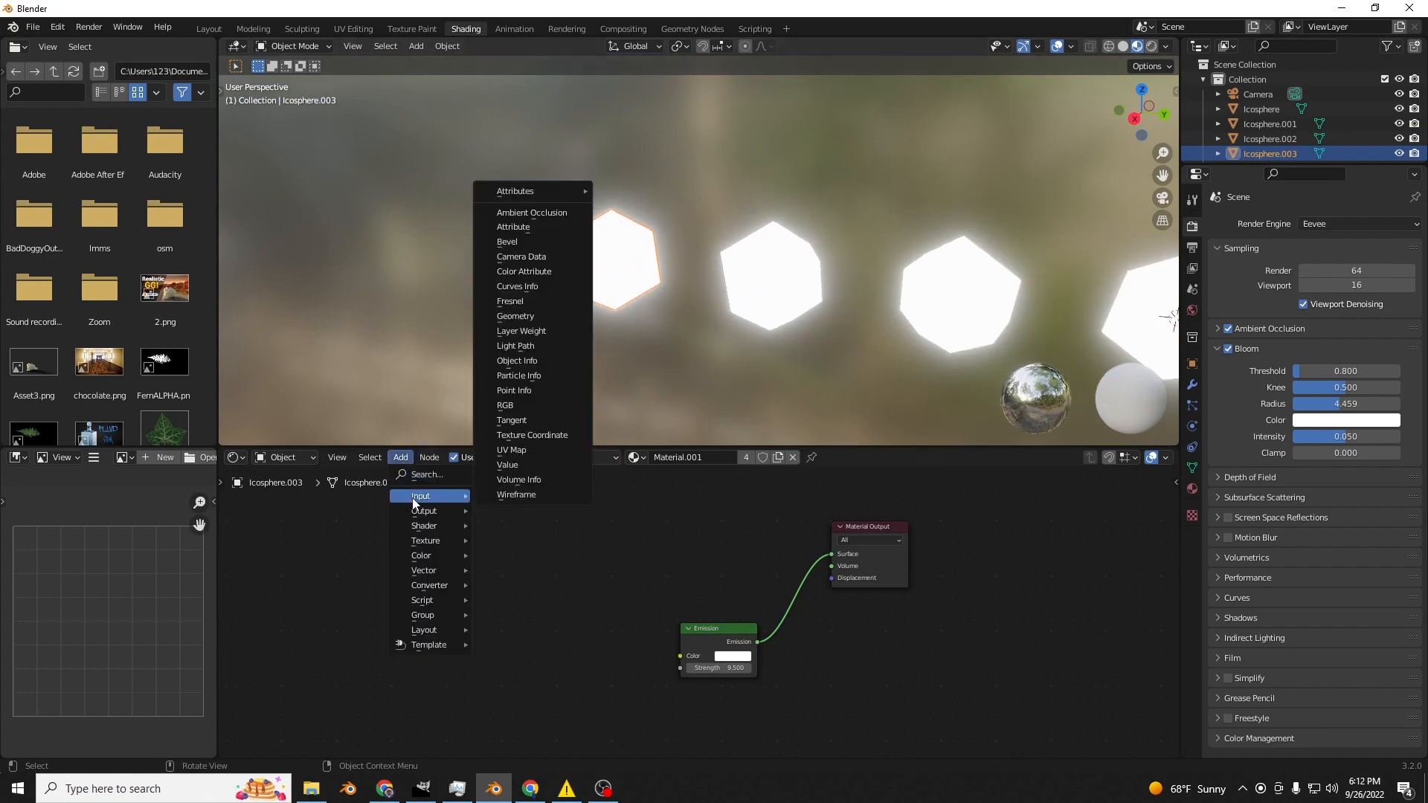
{"action": "left_click", "coordinate": [517, 360]}
{"action": "left_click", "coordinate": [499, 556]}
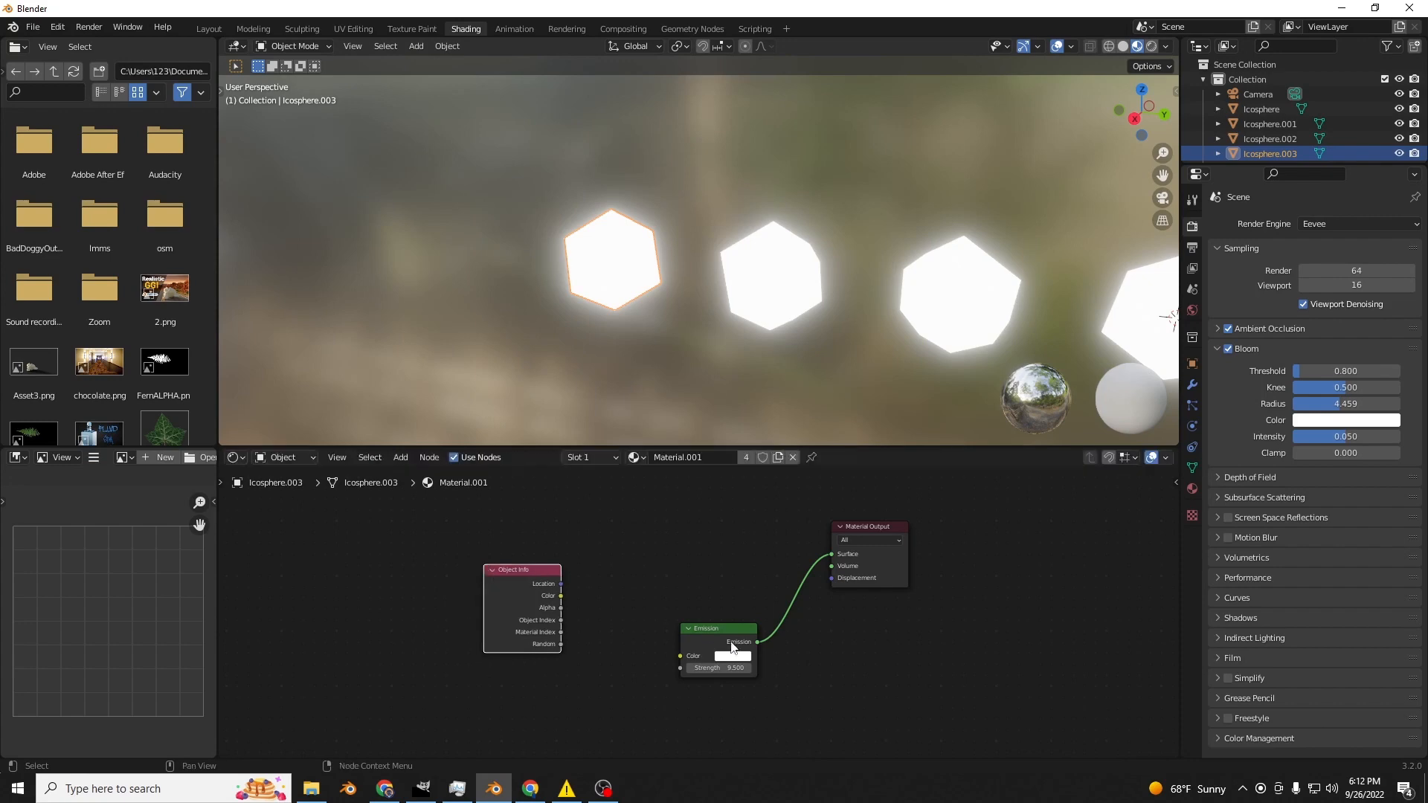
{"action": "left_click_drag", "start_coordinate": [732, 643], "coordinate": [768, 601]}
Add a ColorRamp node after the Object Info node and connect its Color output to the Emission node's Color input.
{"action": "left_click", "coordinate": [400, 457]}
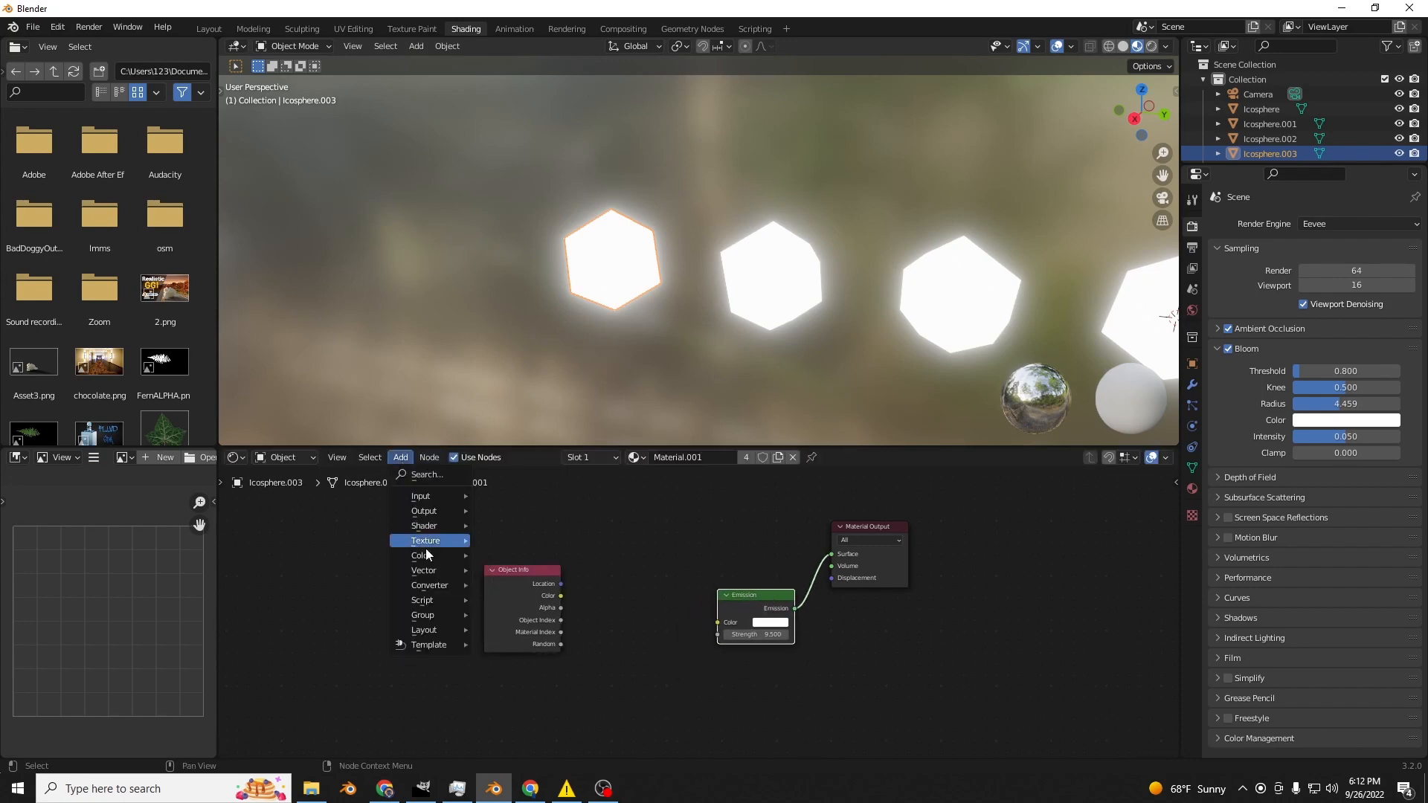
{"action": "mouse_move", "coordinate": [429, 585]}
{"action": "left_click", "coordinate": [520, 392]}
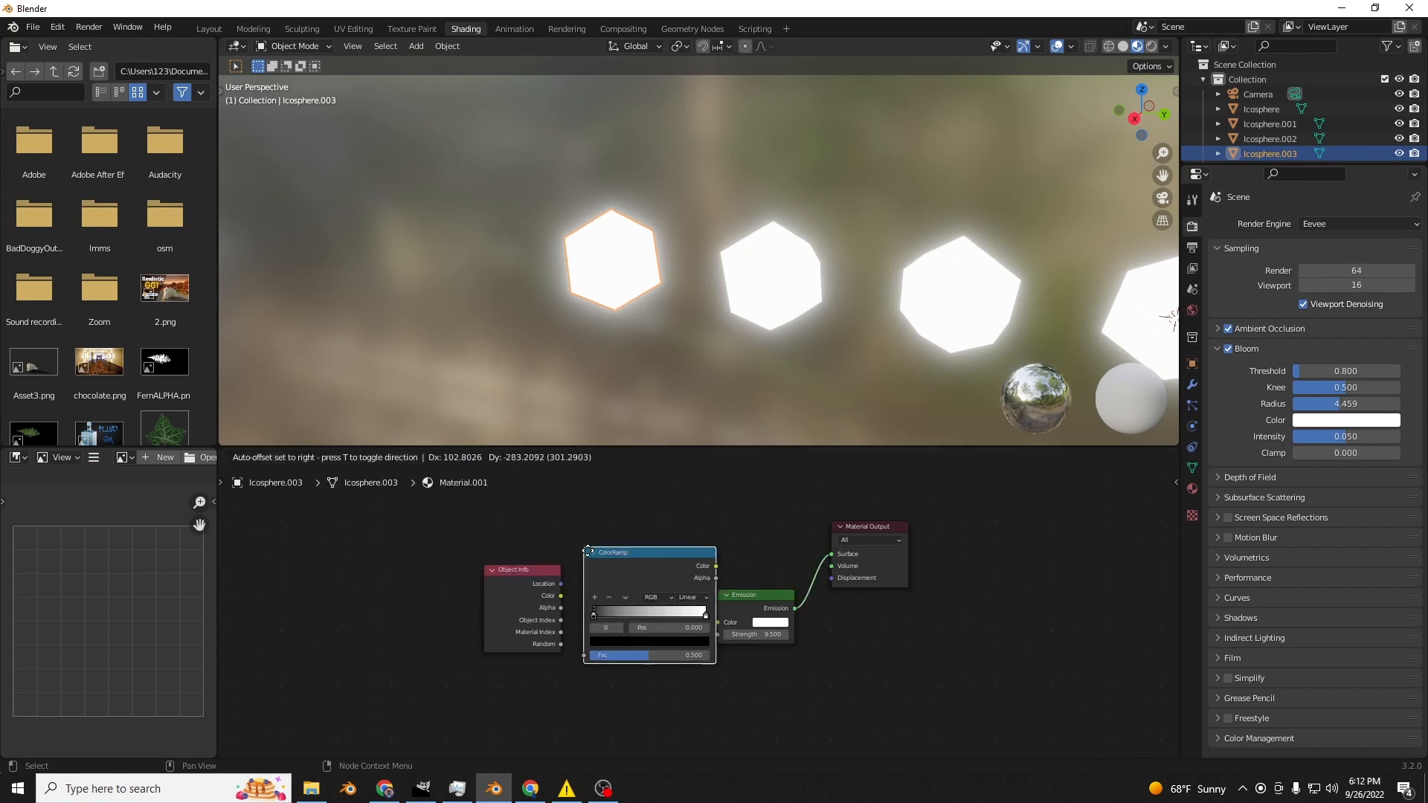
{"action": "left_click", "coordinate": [581, 558]}
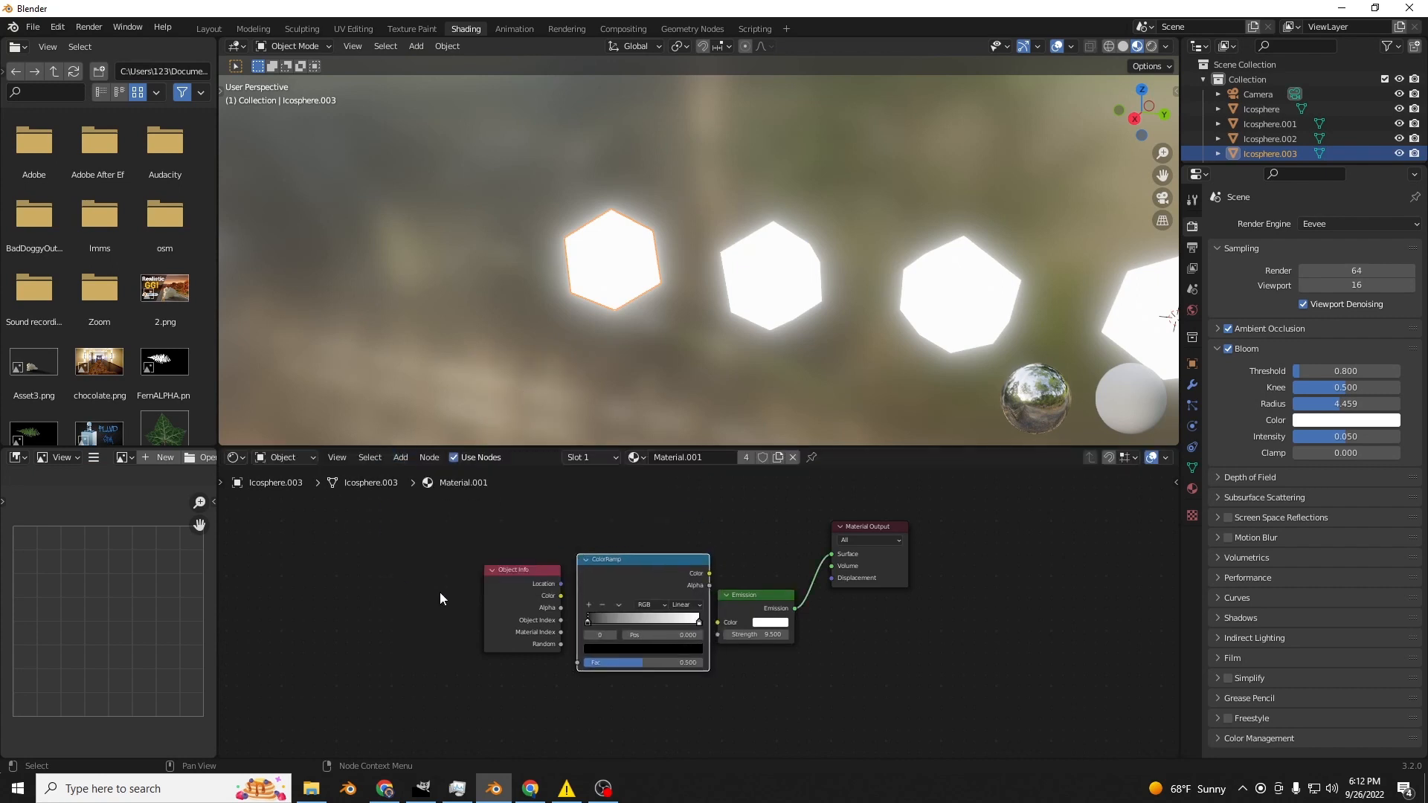
{"action": "key", "text": "shift+a"}
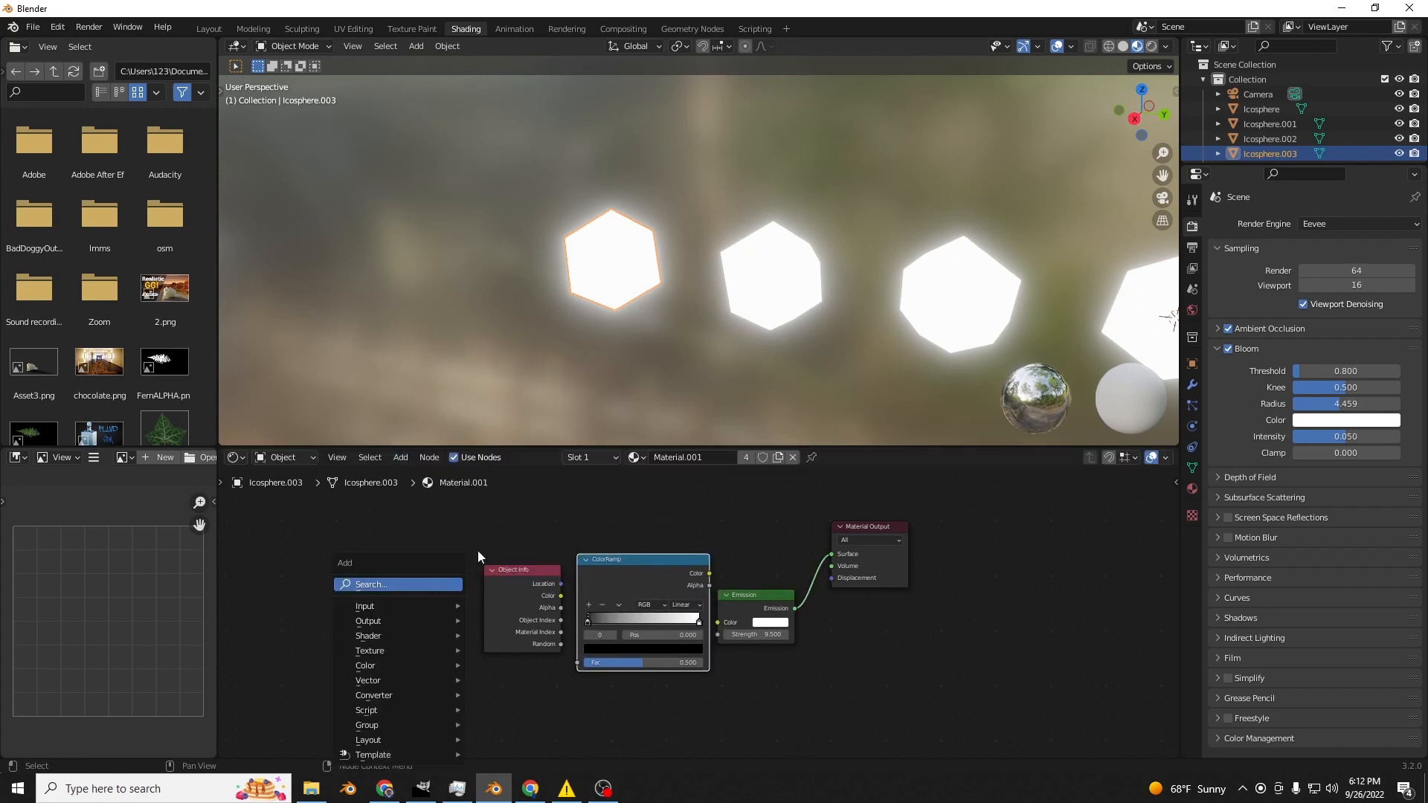
{"action": "left_click_drag", "start_coordinate": [657, 569], "coordinate": [717, 623]}
{"action": "middle_click_drag", "start_coordinate": [803, 378], "coordinate": [736, 353]}
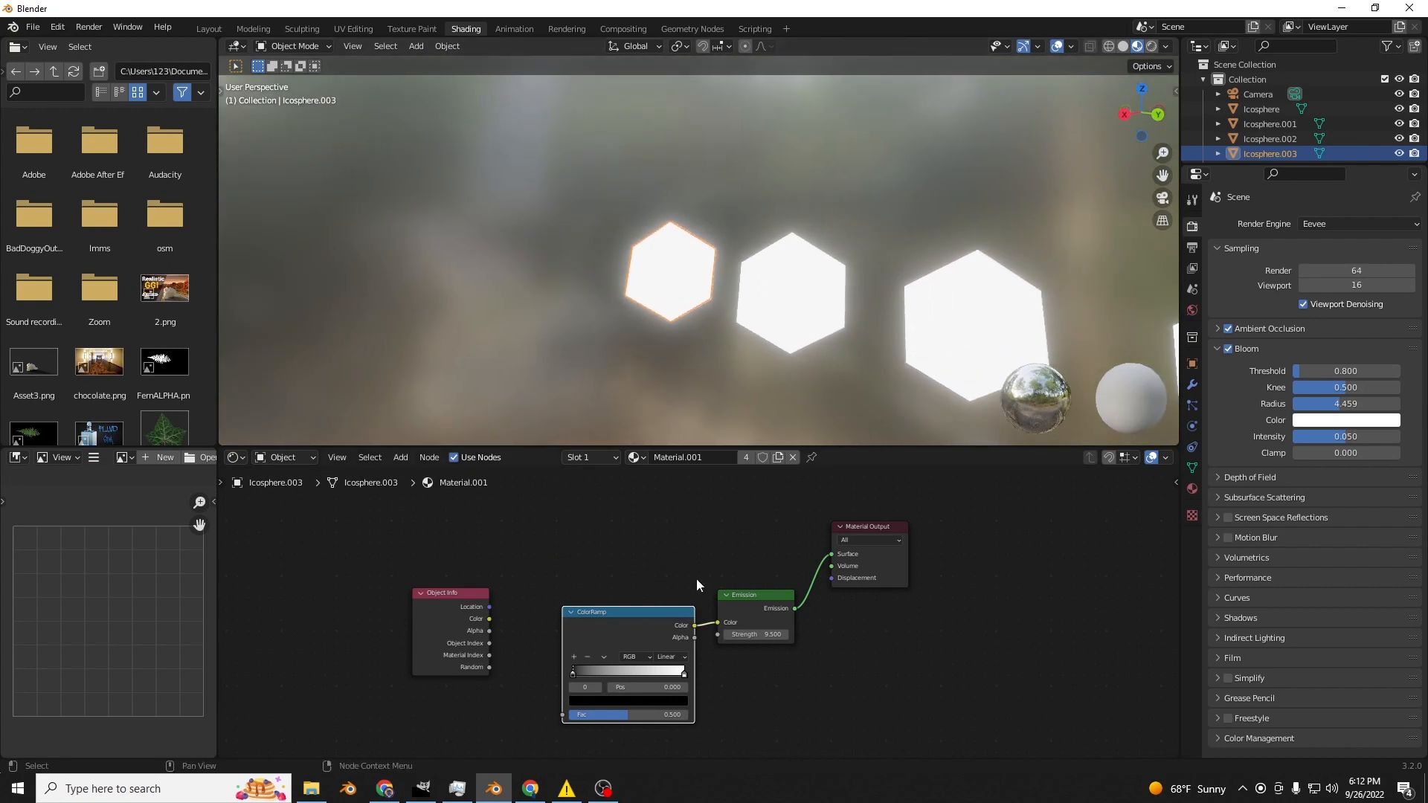
Set the color ramp's first stop to pure red, with saturation and value at 1.000.
{"action": "left_click_drag", "start_coordinate": [595, 673], "coordinate": [565, 668]}
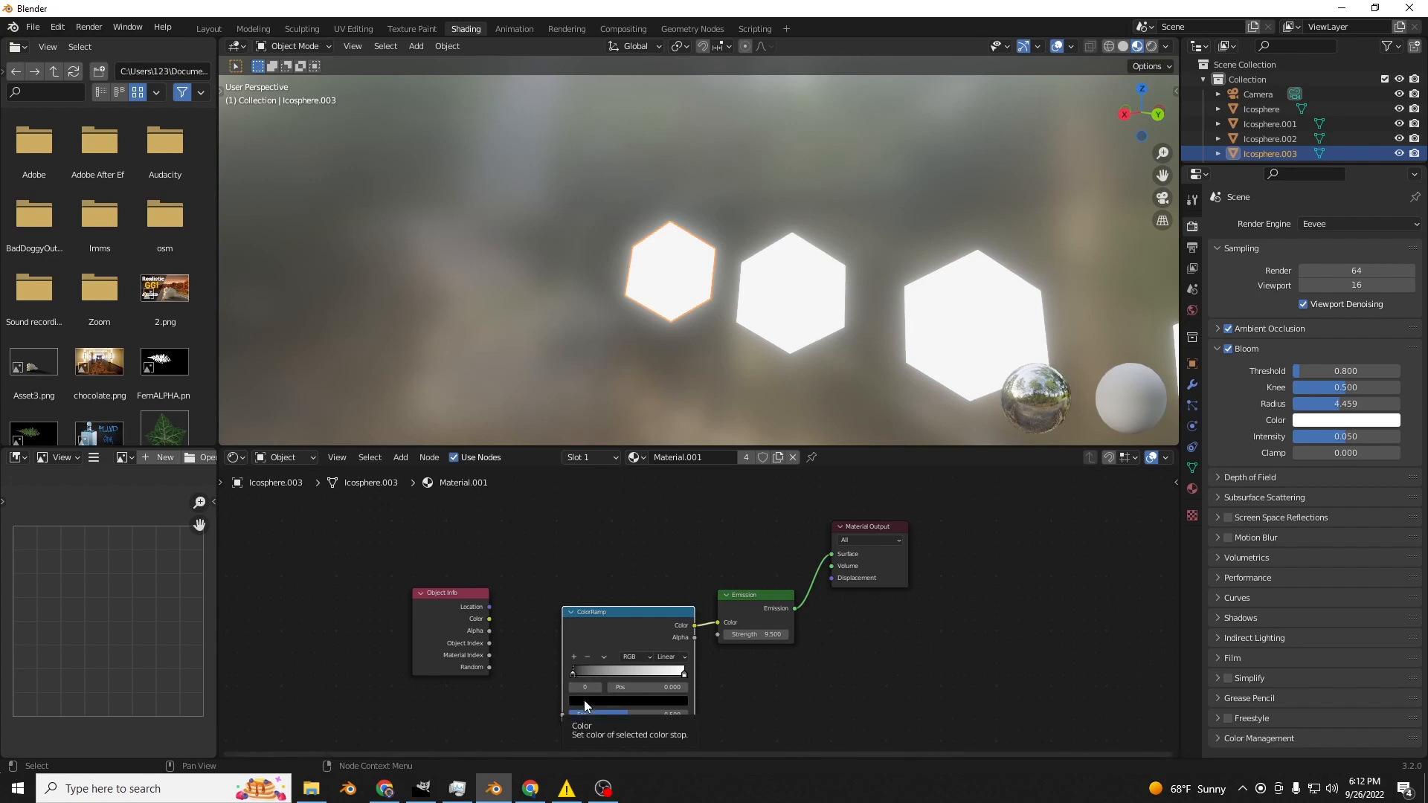
{"action": "left_click", "coordinate": [583, 699]}
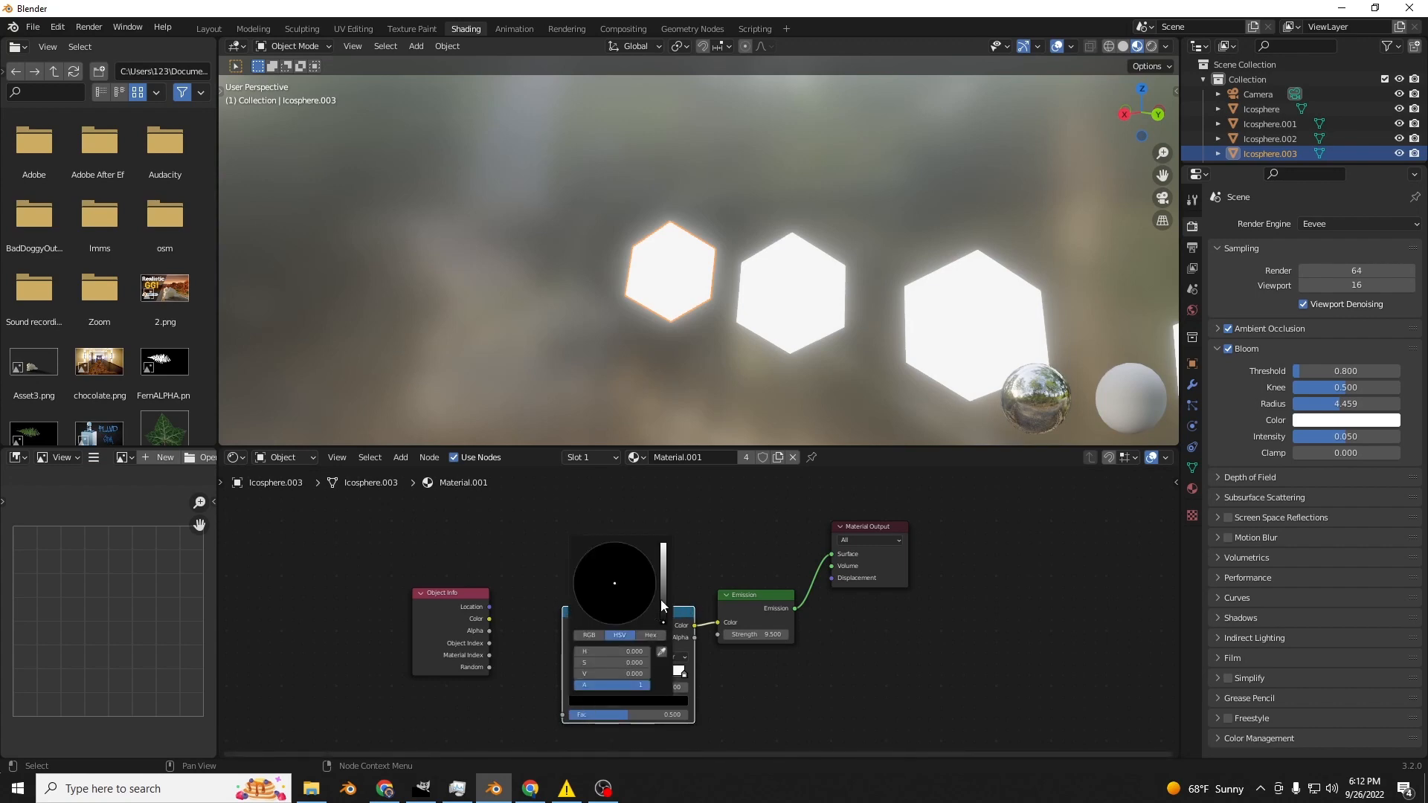
{"action": "left_click_drag", "start_coordinate": [662, 604], "coordinate": [662, 551]}
{"action": "left_click_drag", "start_coordinate": [605, 661], "coordinate": [649, 661]}
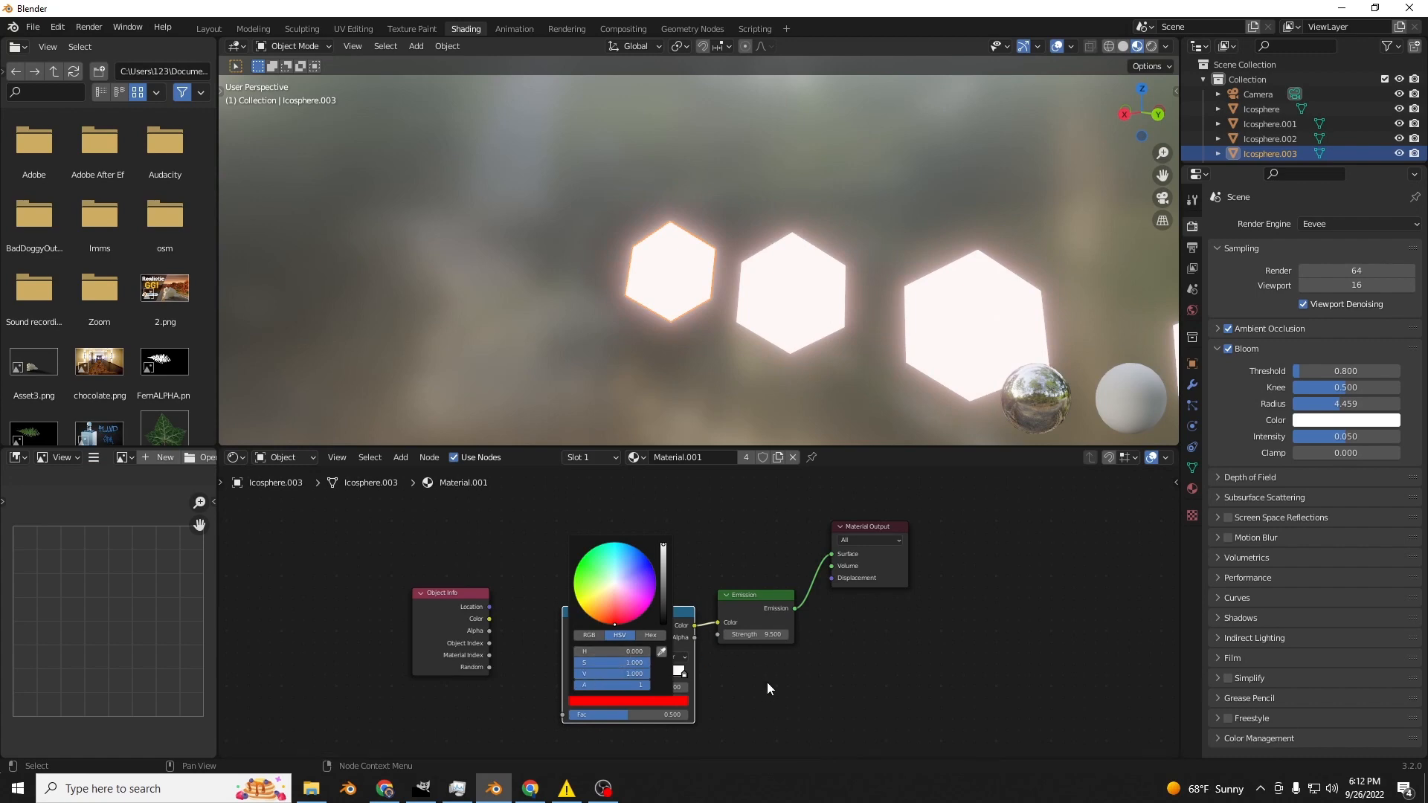
Change the color ramp's last stop at position 1.000 from white to magenta.
{"action": "left_click", "coordinate": [683, 673]}
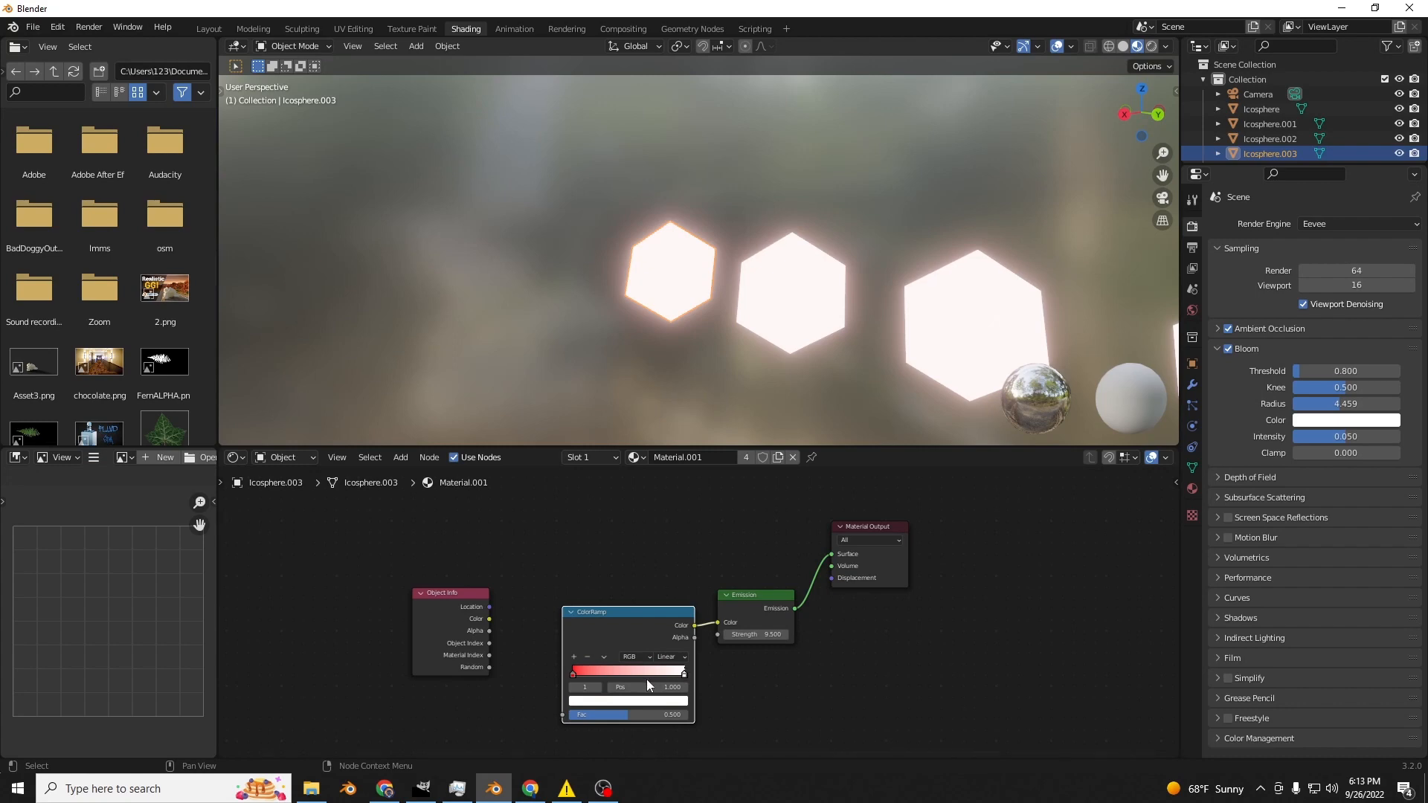
{"action": "left_click", "coordinate": [650, 701]}
{"action": "left_click", "coordinate": [639, 615]}
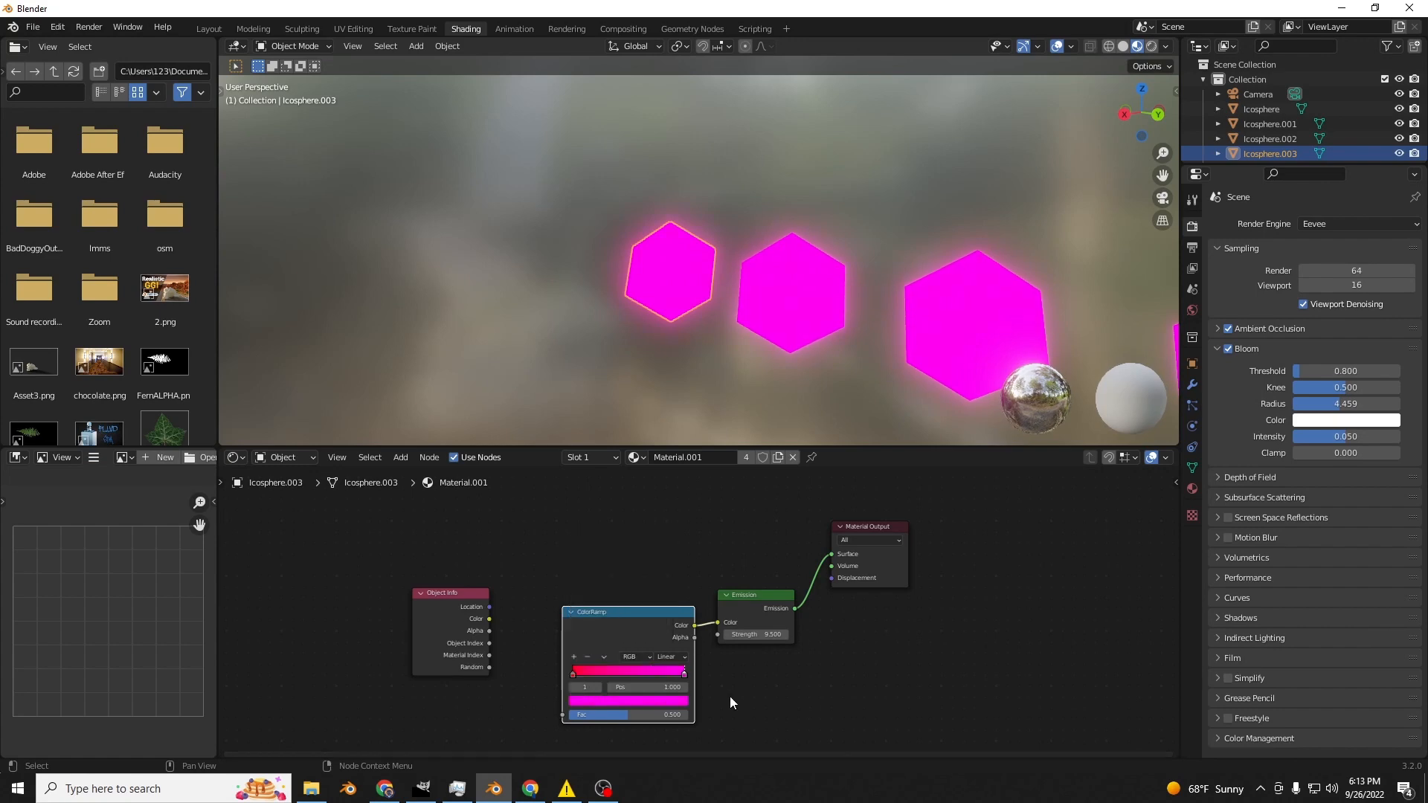
Add a color stop to the ramp at position 0.127 and color it yellow-orange.
{"action": "left_click", "coordinate": [576, 656]}
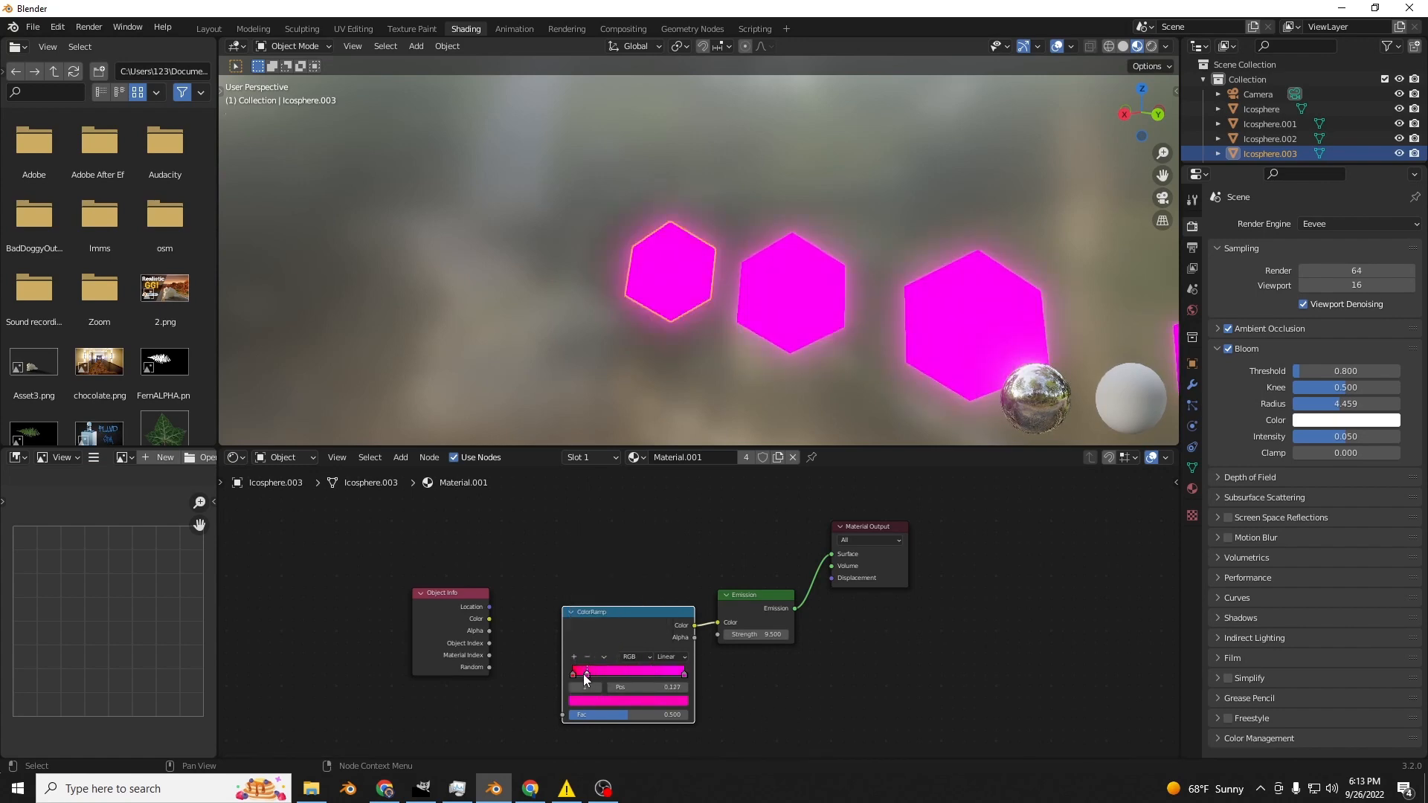
{"action": "left_click", "coordinate": [593, 696]}
{"action": "left_click", "coordinate": [574, 588]}
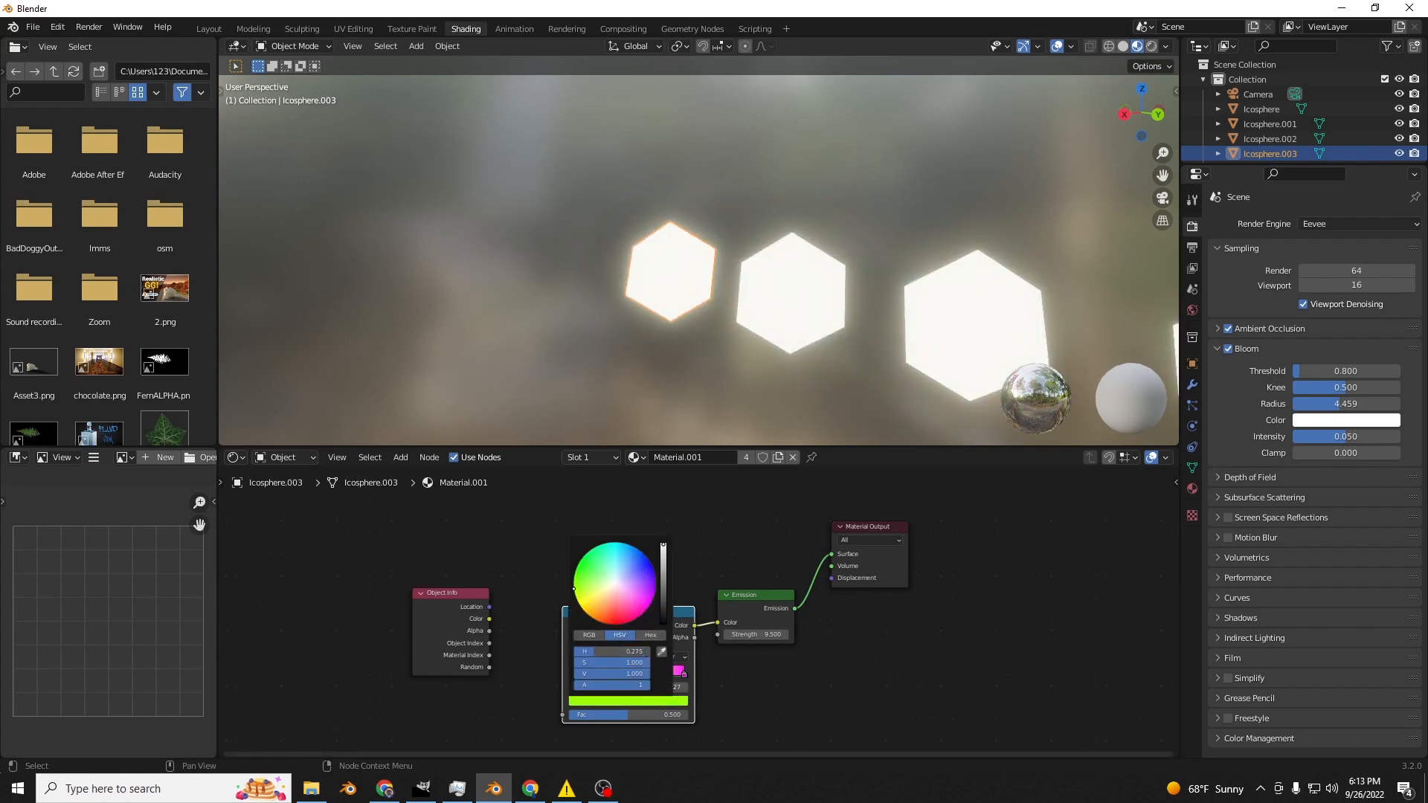
{"action": "left_click_drag", "start_coordinate": [574, 588], "coordinate": [583, 611]}
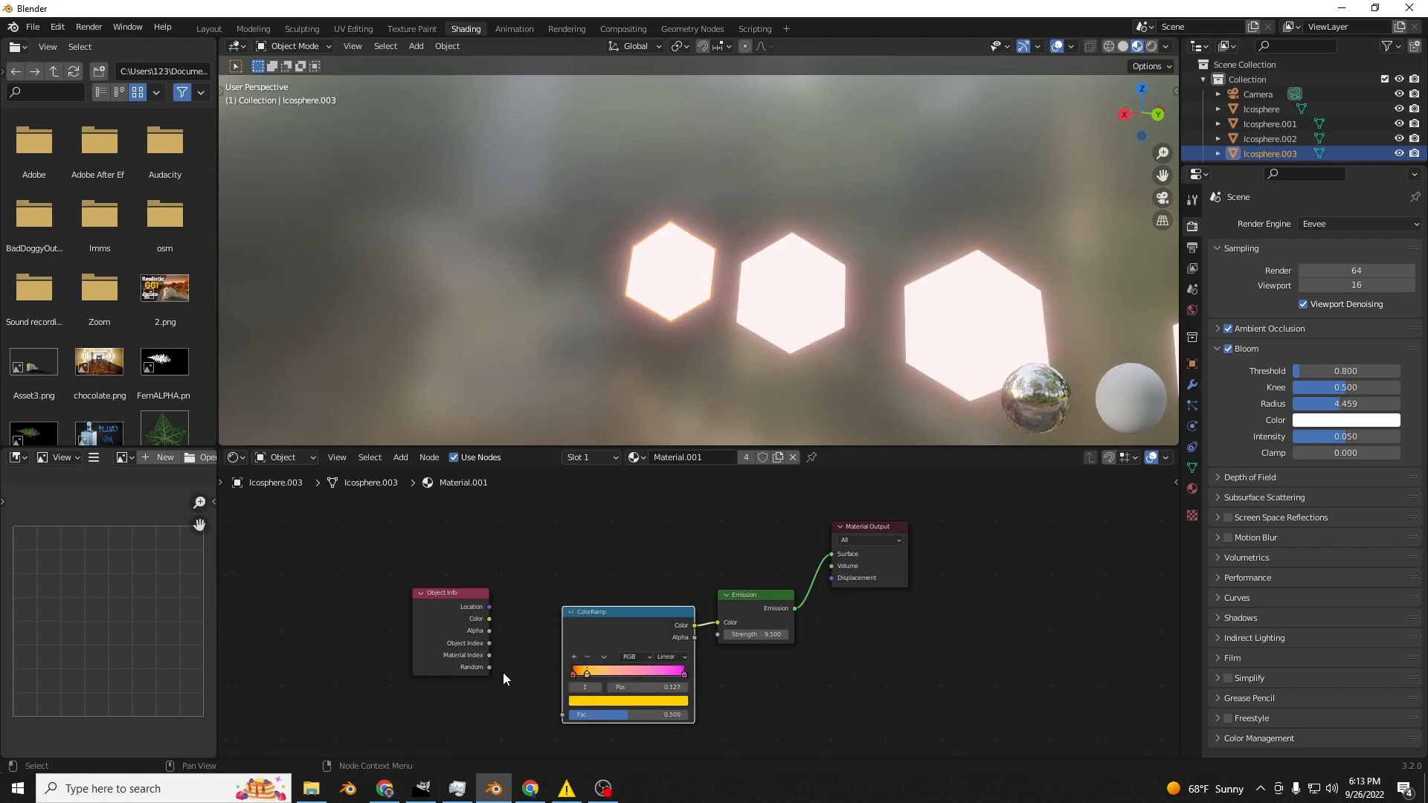
Add another color stop near the red end and make the stop at position 0.255 green.
{"action": "left_click", "coordinate": [575, 657]}
{"action": "left_click", "coordinate": [584, 674]}
{"action": "left_click_drag", "start_coordinate": [583, 675], "coordinate": [592, 674]}
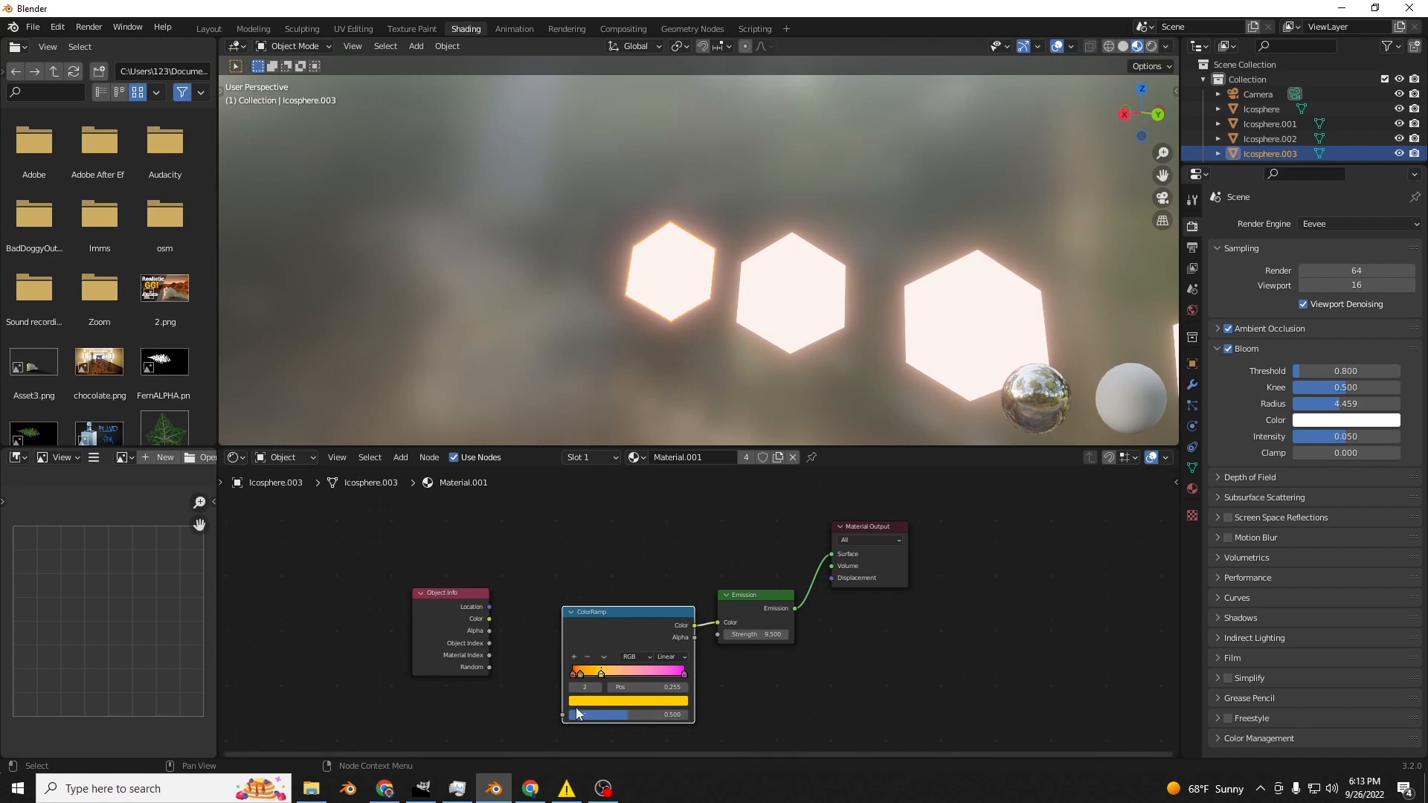
{"action": "left_click", "coordinate": [573, 701]}
{"action": "left_click", "coordinate": [577, 574]}
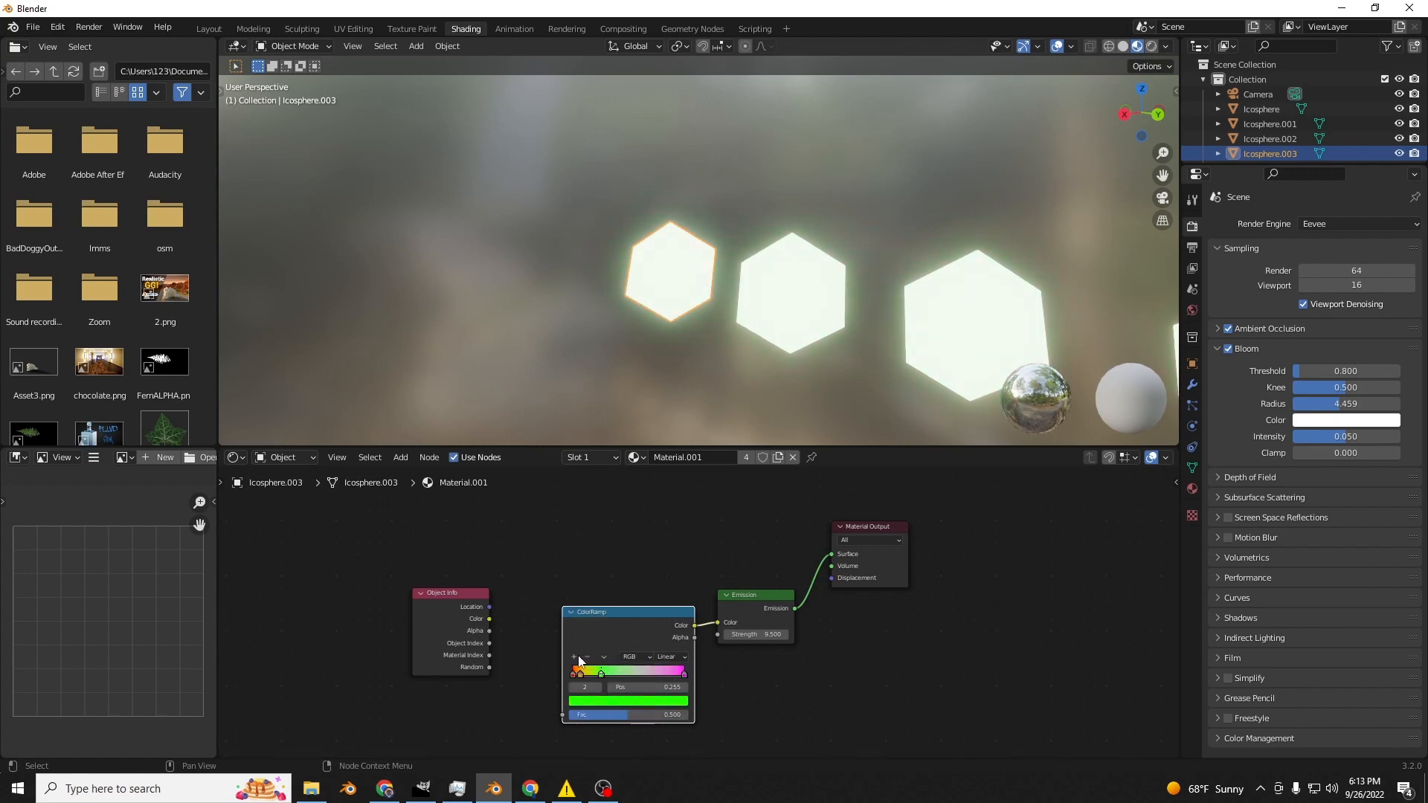
Add a color stop at position 0.450 on the ramp and color it light blue.
{"action": "left_click", "coordinate": [590, 664]}
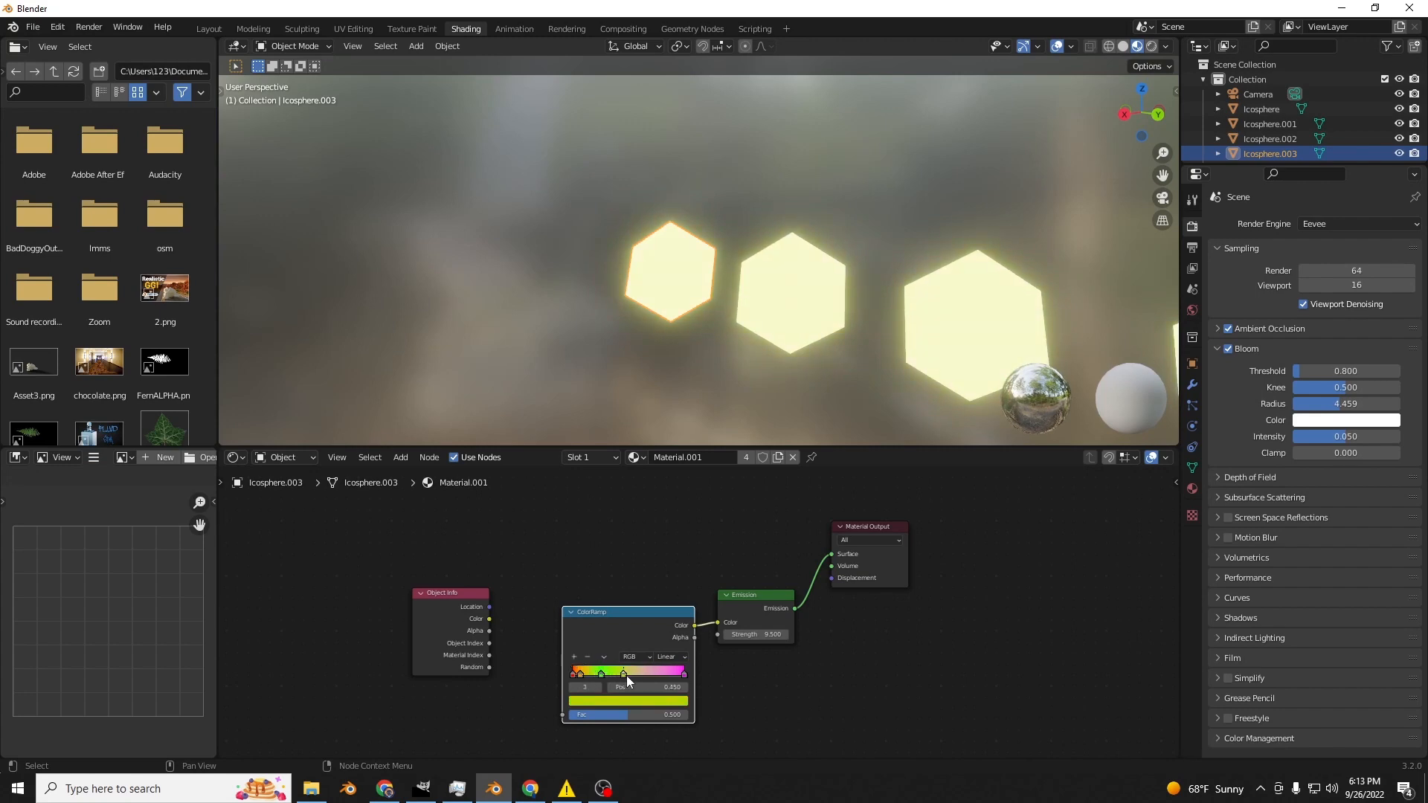
{"action": "left_click", "coordinate": [621, 701]}
{"action": "left_click", "coordinate": [615, 547]}
{"action": "left_click_drag", "start_coordinate": [615, 547], "coordinate": [631, 545]}
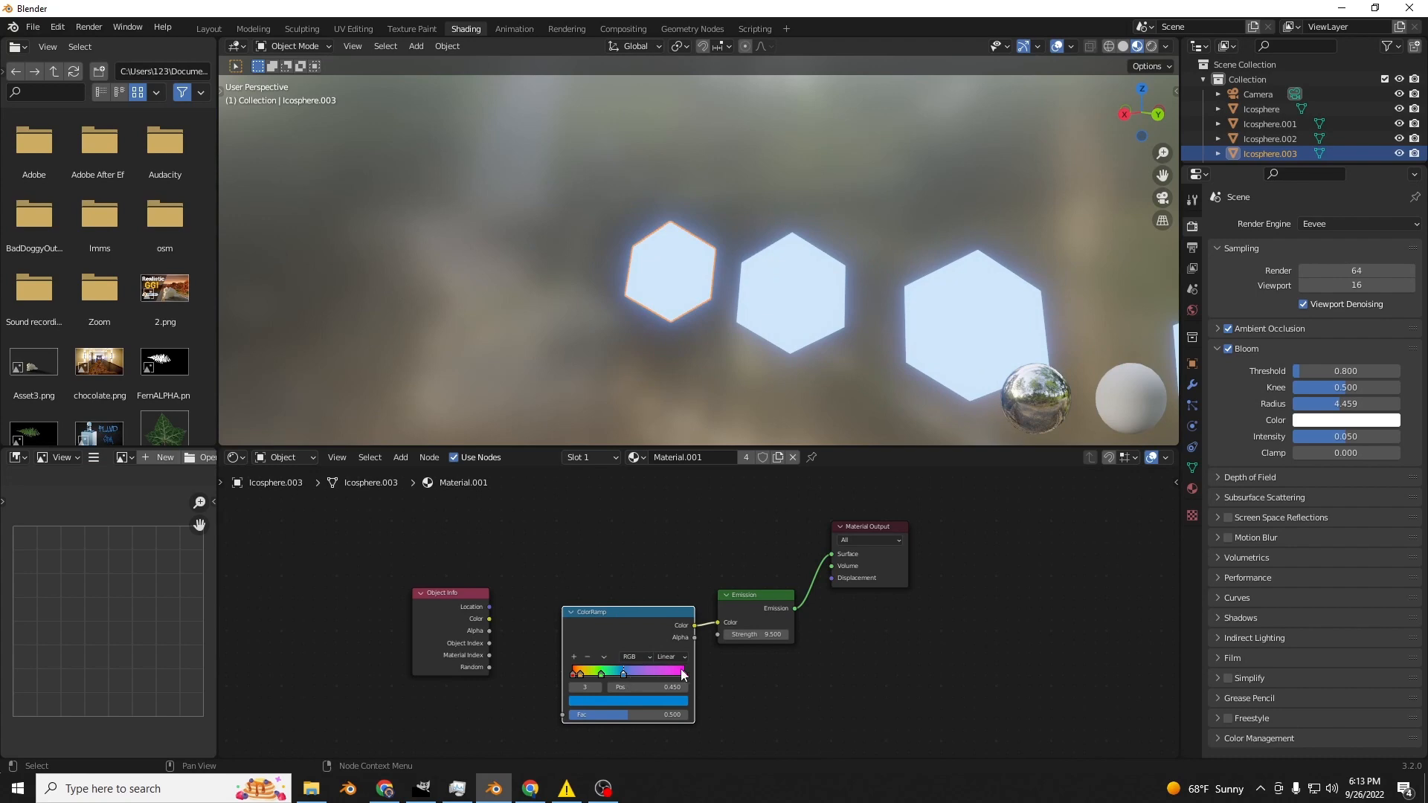
Add a color stop at position 0.711 on the ramp and color it deep blue.
{"action": "left_click", "coordinate": [574, 657]}
{"action": "left_click_drag", "start_coordinate": [609, 670], "coordinate": [654, 673]}
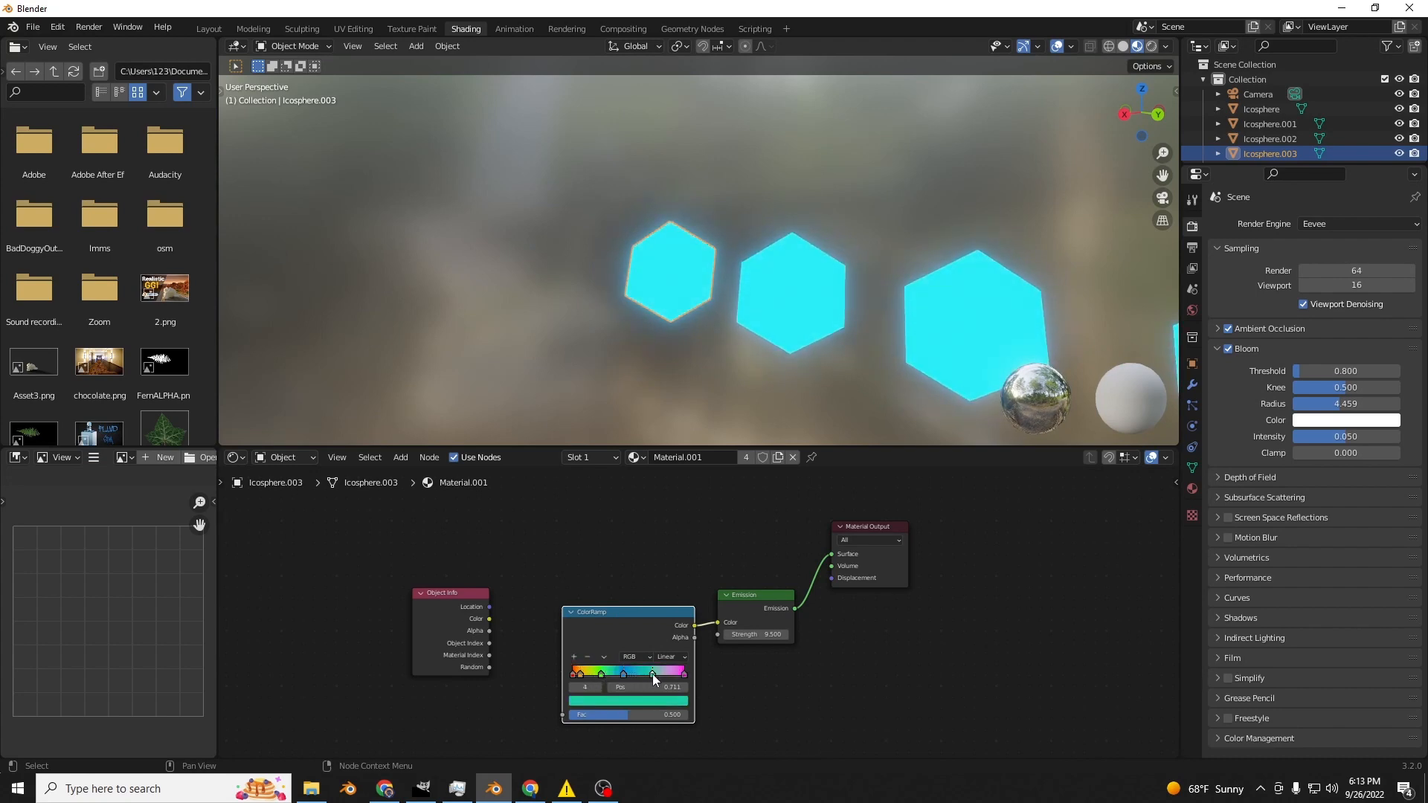
{"action": "left_click", "coordinate": [644, 703]}
{"action": "mouse_move", "coordinate": [616, 572]}
{"action": "left_mouse_down"}
{"action": "mouse_move", "coordinate": [645, 554]}
{"action": "mouse_move", "coordinate": [653, 569]}
{"action": "left_mouse_up"}
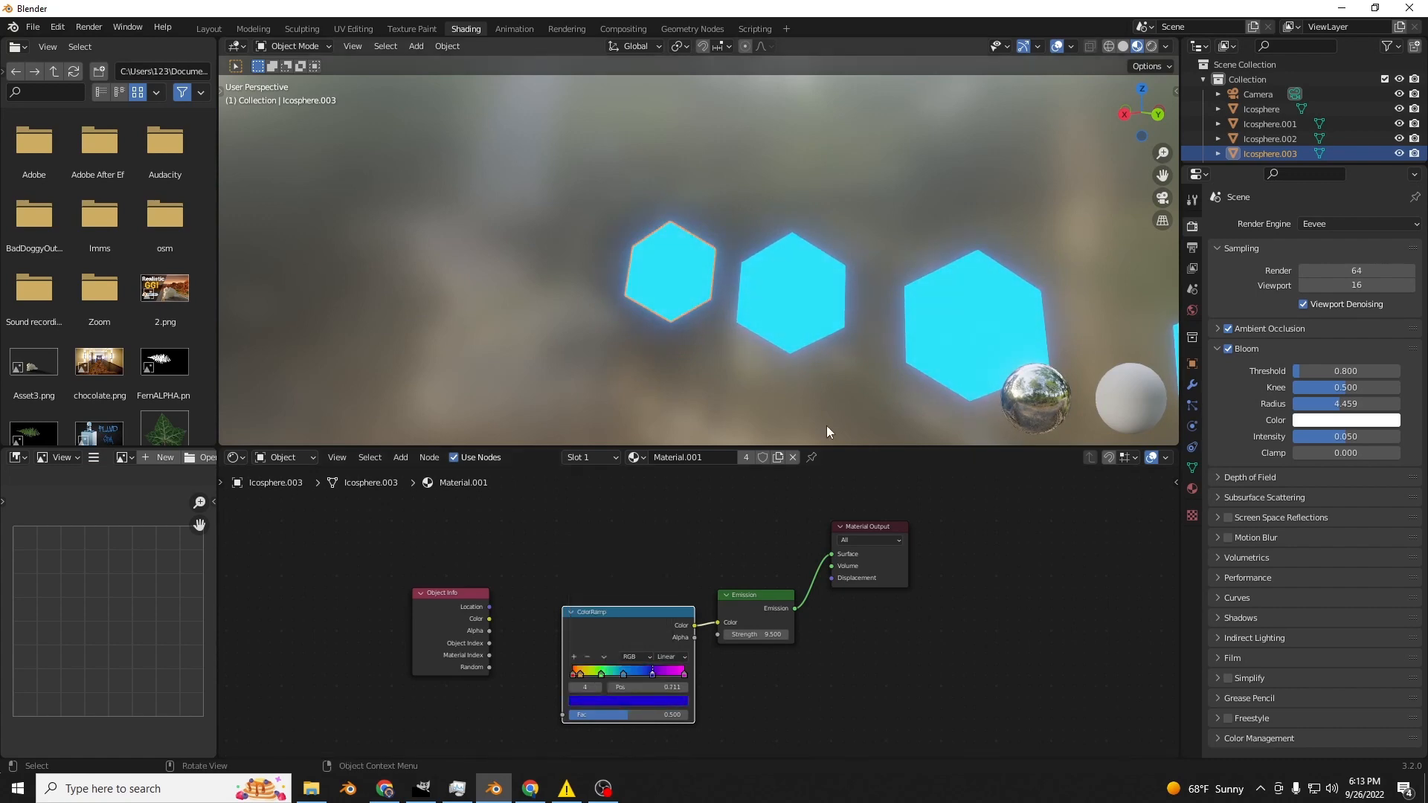
Distribute the color ramp's stops evenly.
{"action": "middle_click_drag", "start_coordinate": [833, 323], "coordinate": [684, 297]}
{"action": "scroll", "coordinate": [680, 304], "scroll_direction": "up", "scroll_amount": 2}
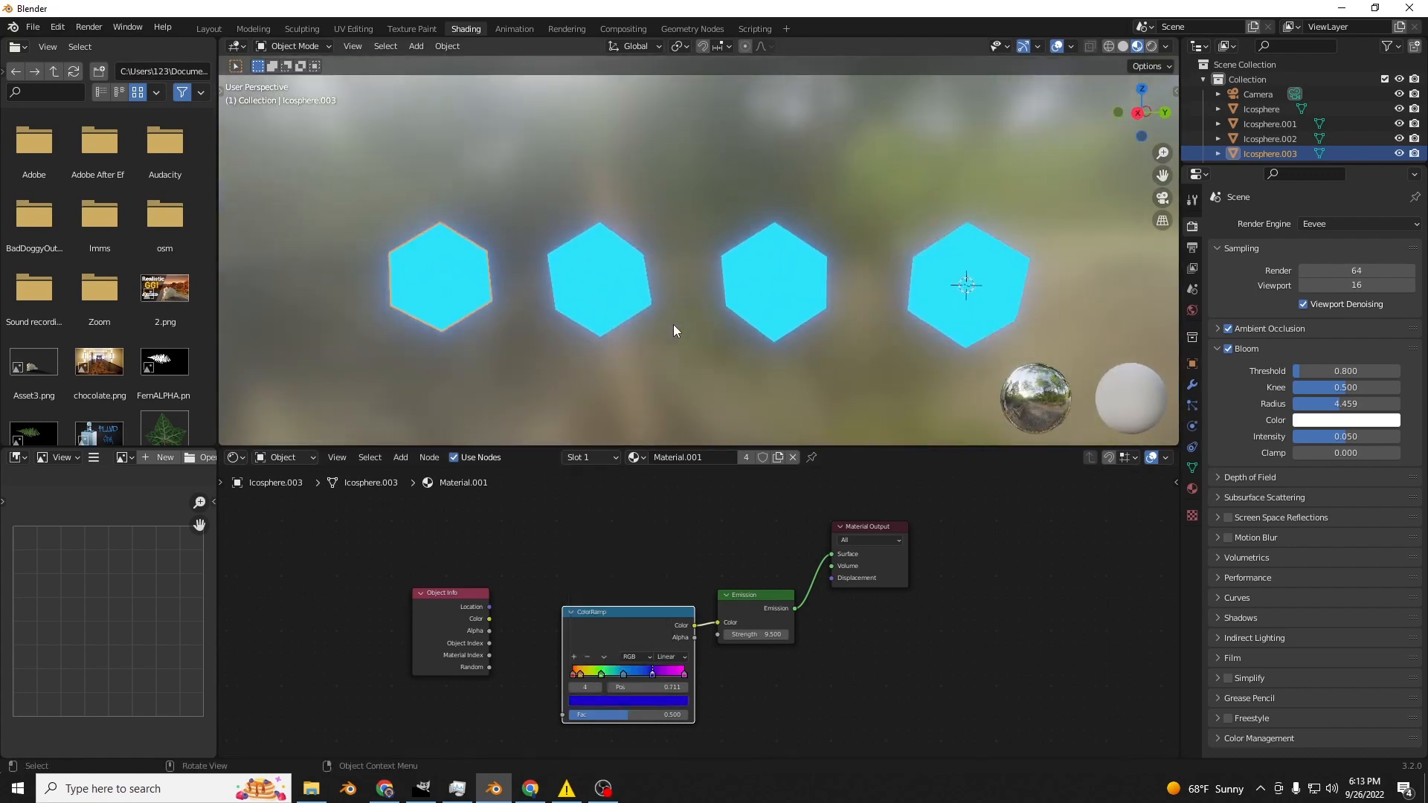
{"action": "left_click", "coordinate": [602, 657]}
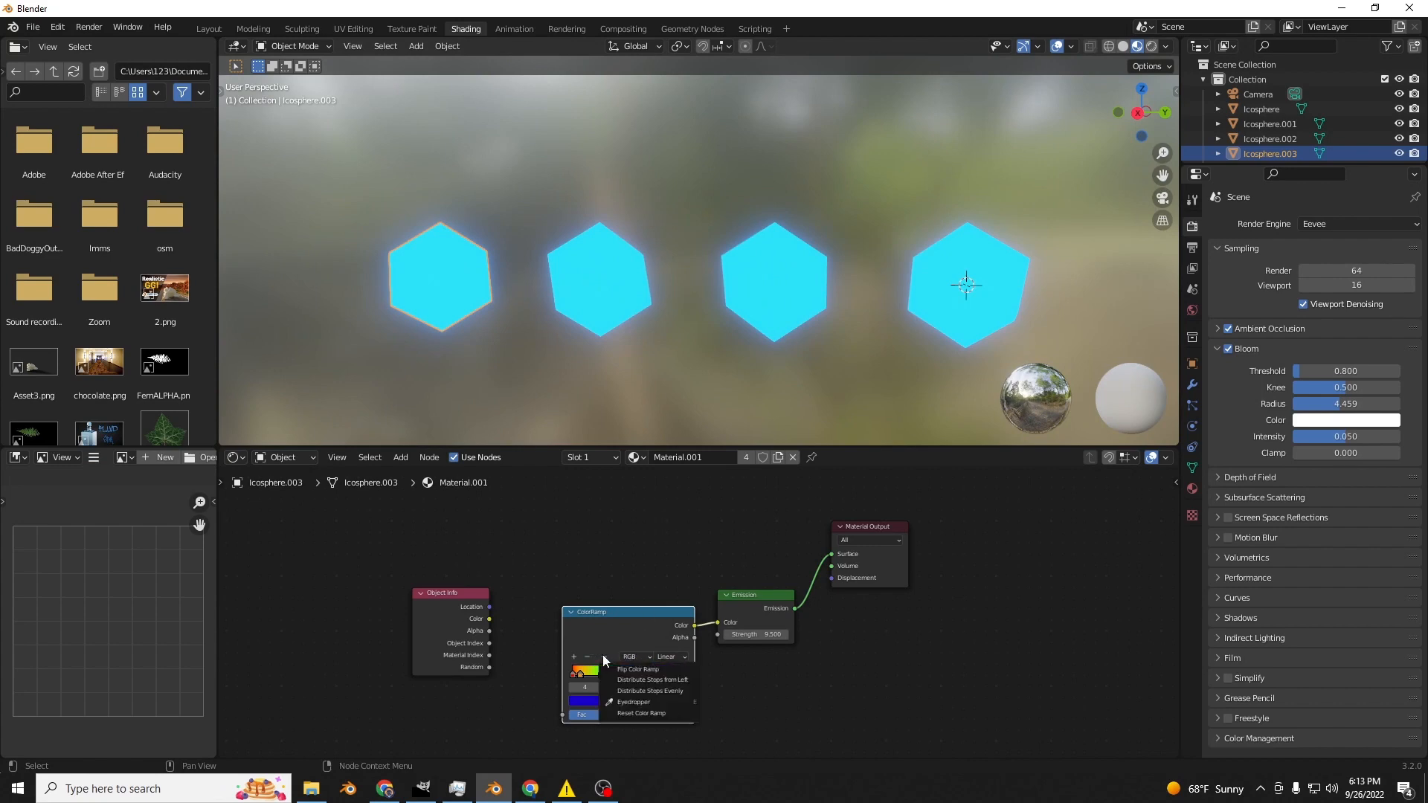
{"action": "left_click", "coordinate": [623, 691]}
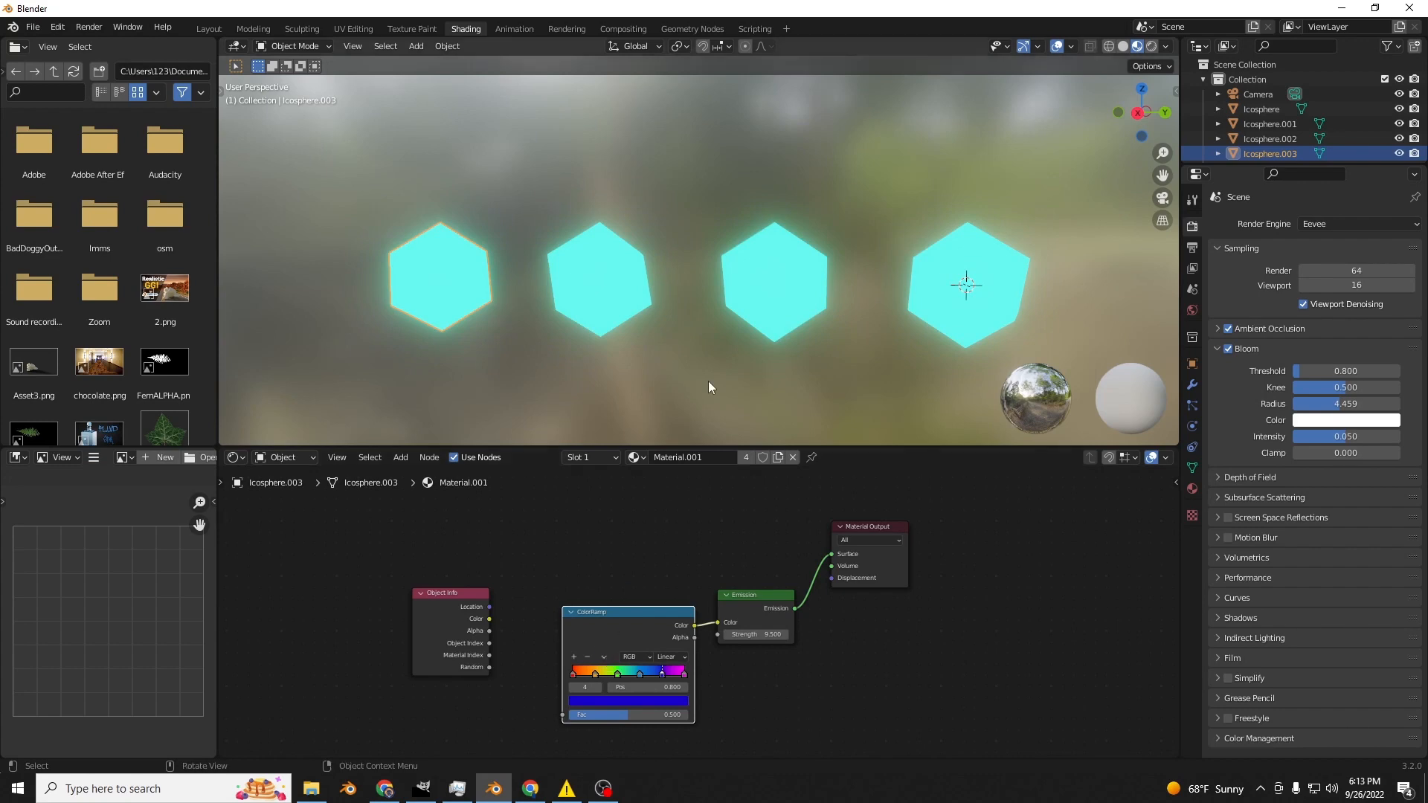
Connect the Object Info node's Random output to the ColorRamp's Fac input.
{"action": "middle_click_drag", "start_coordinate": [708, 380], "coordinate": [751, 332]}
{"action": "scroll", "coordinate": [751, 333], "scroll_direction": "down", "scroll_amount": 3}
{"action": "scroll", "coordinate": [751, 332], "scroll_direction": "up", "scroll_amount": 3}
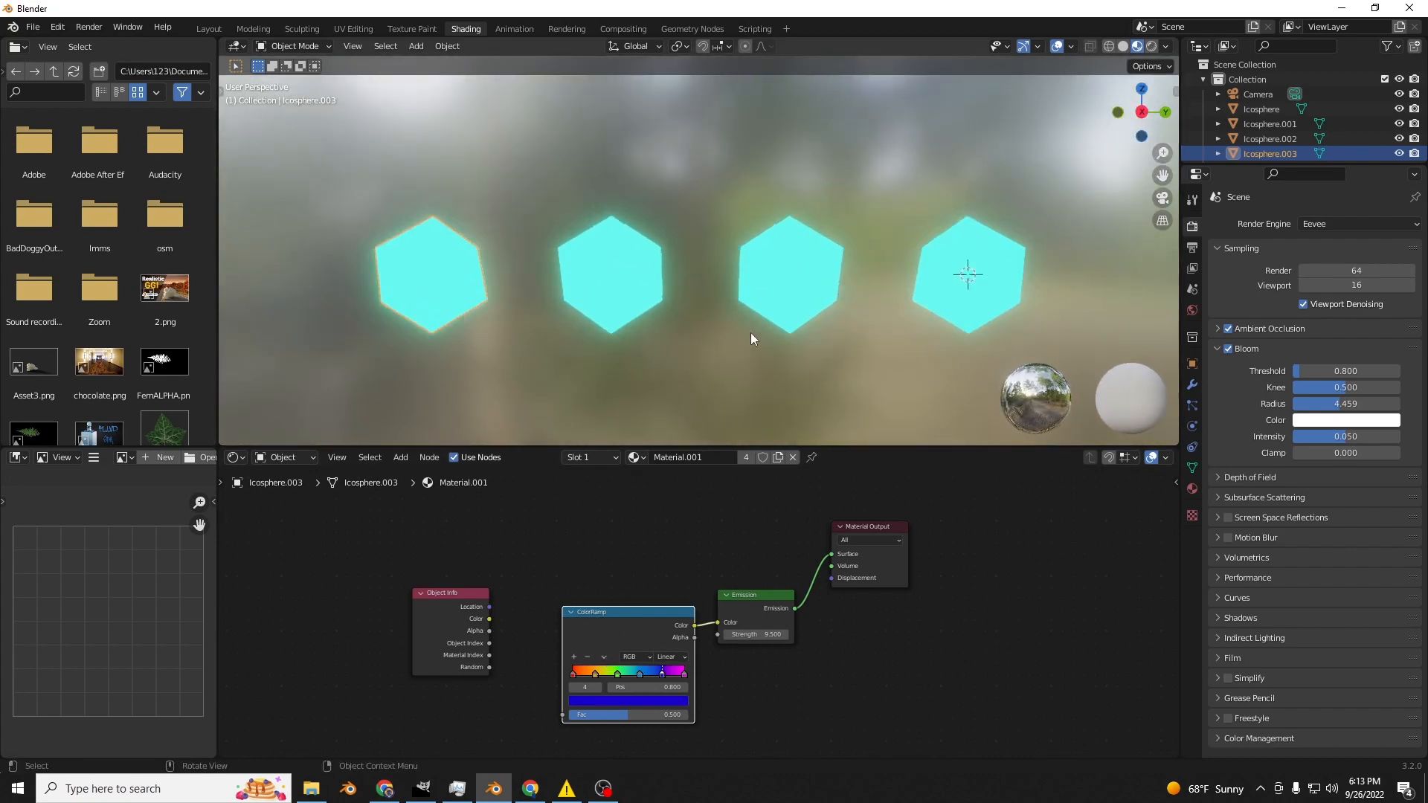
{"action": "left_click_drag", "start_coordinate": [477, 606], "coordinate": [469, 618]}
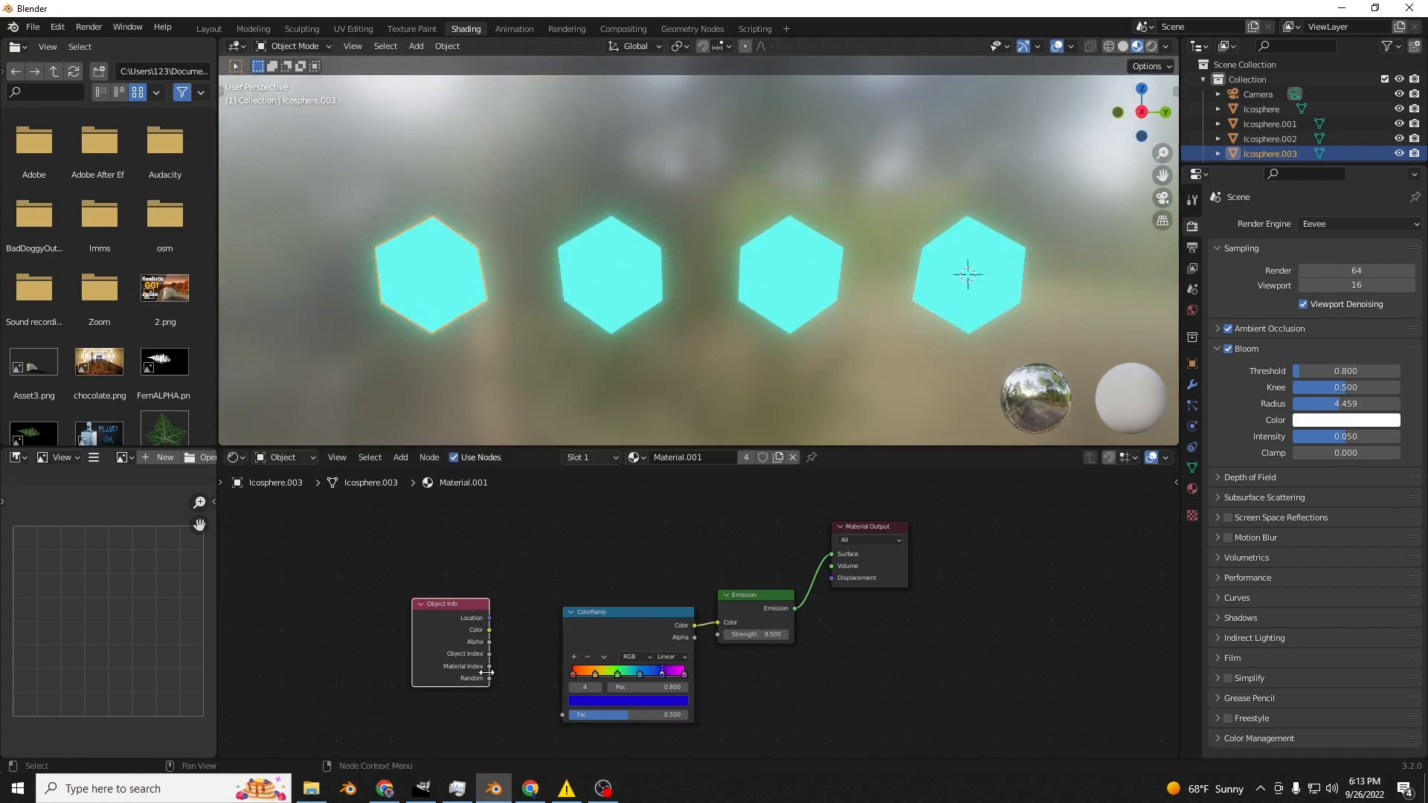
{"action": "left_click_drag", "start_coordinate": [489, 678], "coordinate": [563, 715]}
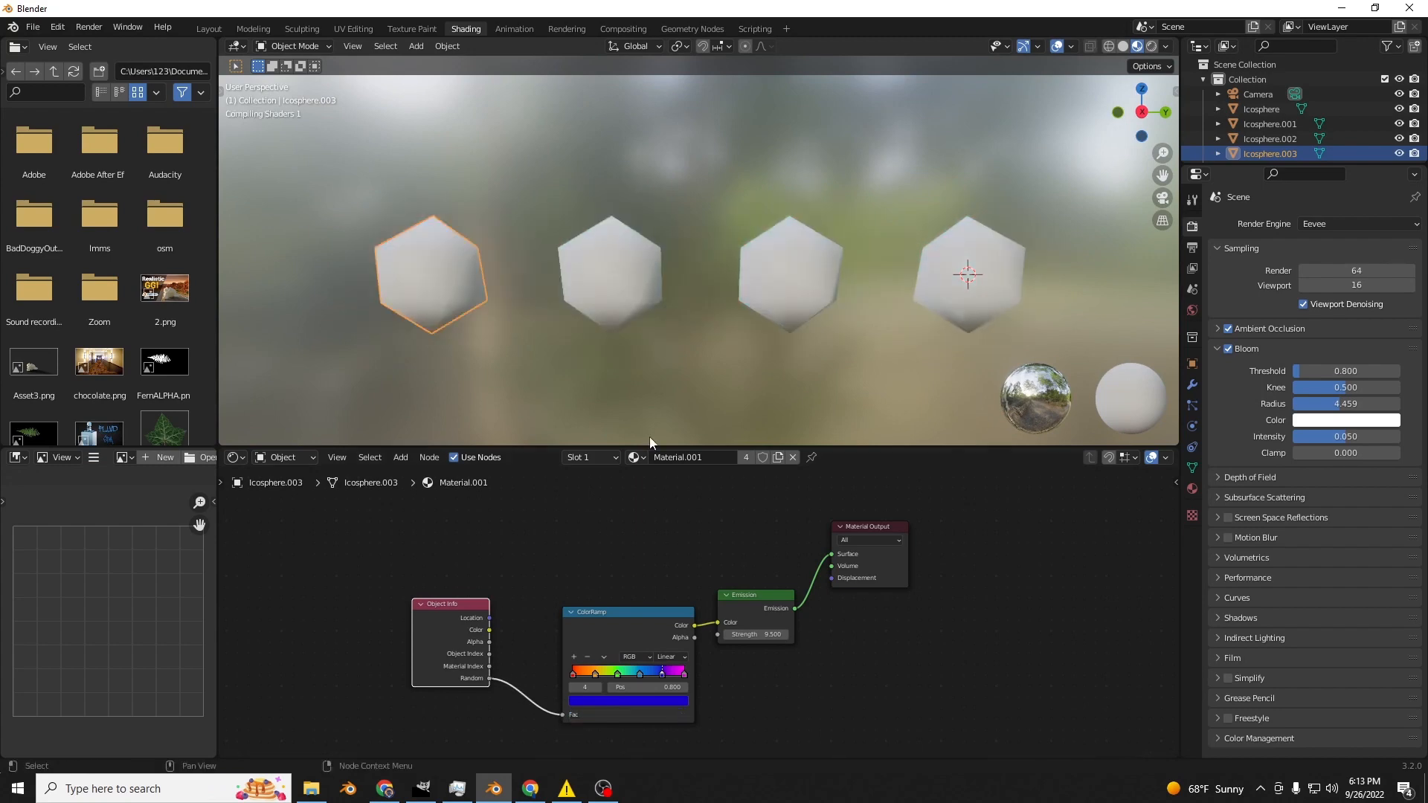
Duplicate the yellow icosphere beside the magenta one and place the copy about 1.33 m above it.
{"action": "middle_click_drag", "start_coordinate": [707, 377], "coordinate": [633, 376]}
{"action": "middle_click_drag", "start_coordinate": [445, 378], "coordinate": [461, 368]}
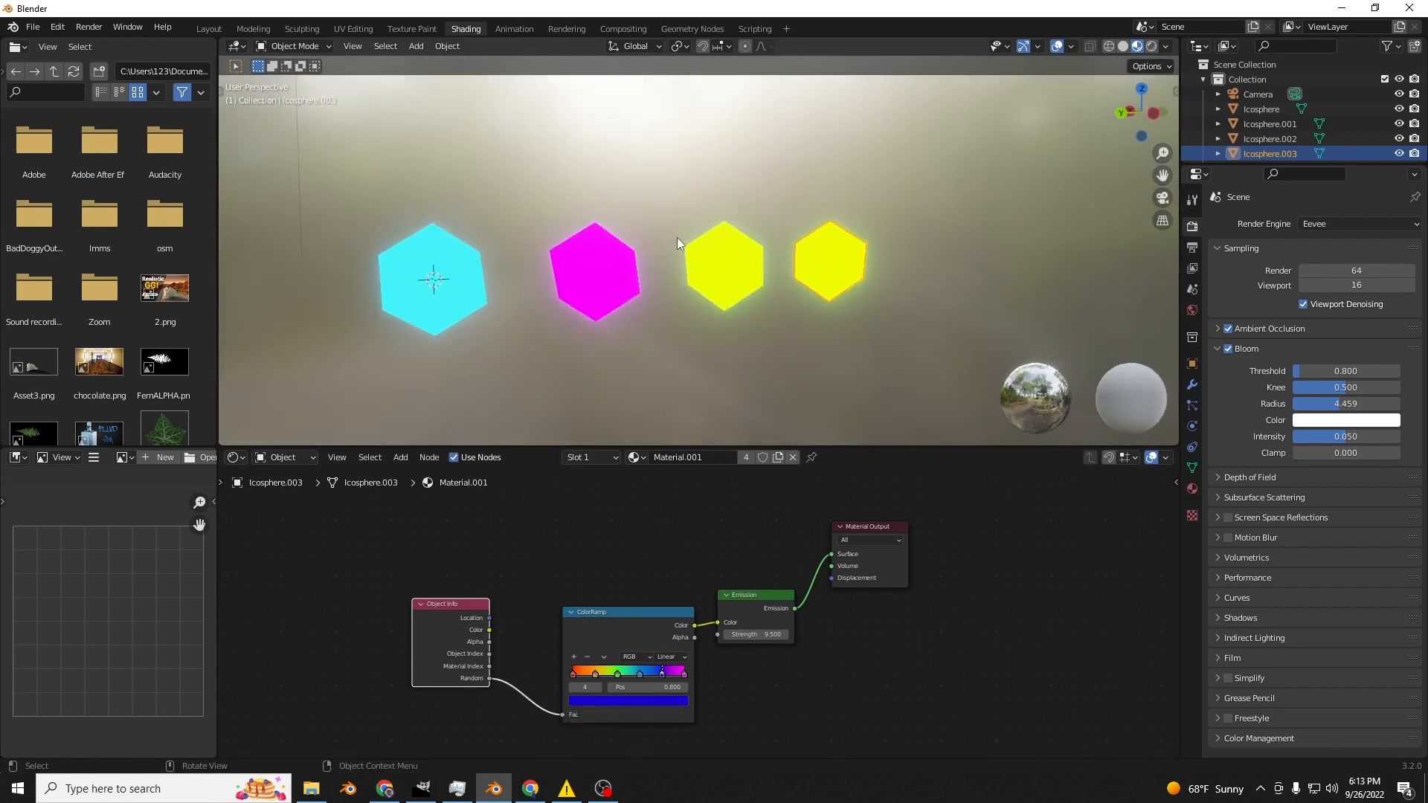
{"action": "left_click", "coordinate": [733, 291]}
{"action": "key", "text": "shift+d"}
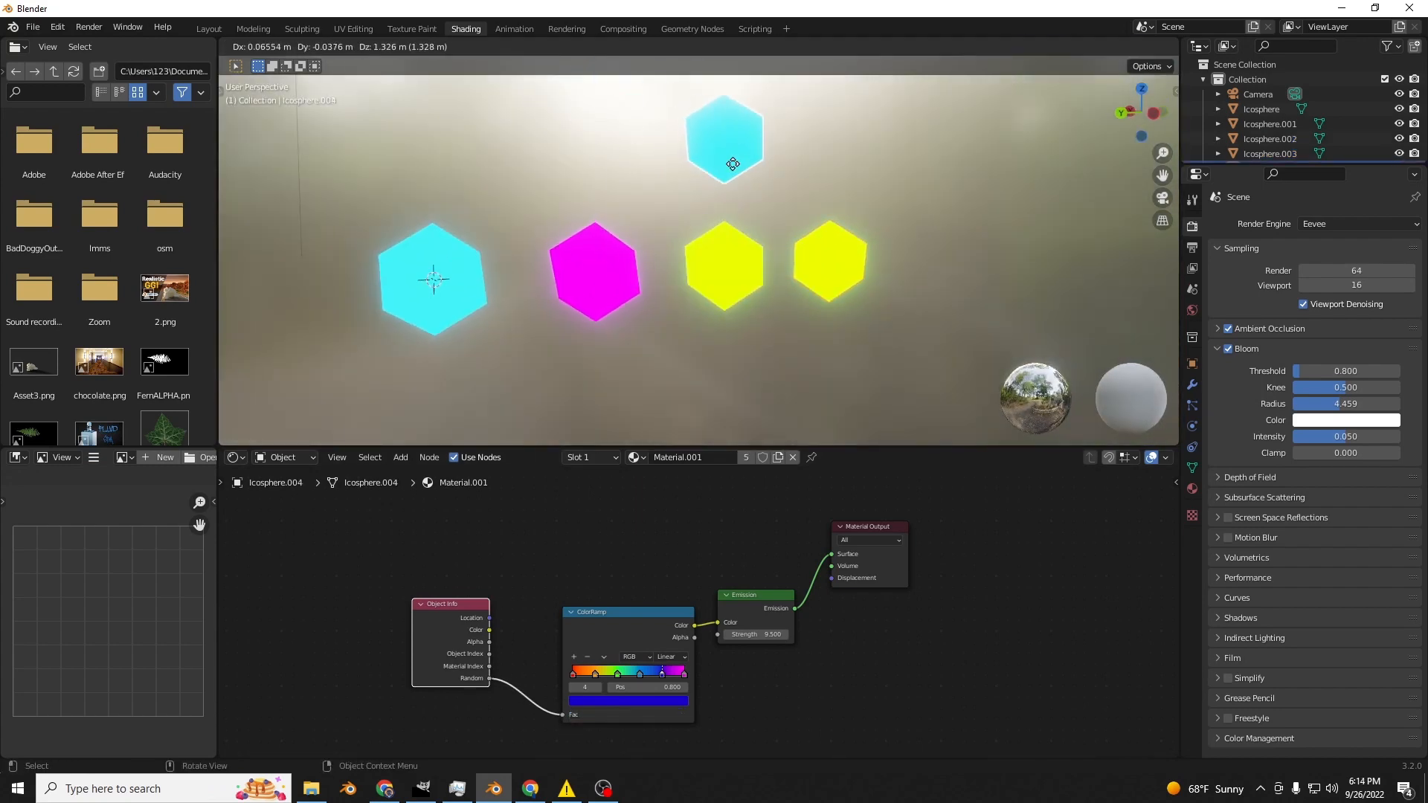
{"action": "left_click", "coordinate": [736, 166]}
Try duplicating all five icospheres together with an offset from the originals, and undo the duplication.
{"action": "left_click_drag", "start_coordinate": [903, 329], "coordinate": [446, 158]}
{"action": "scroll", "coordinate": [610, 199], "scroll_direction": "down", "scroll_amount": 3}
{"action": "key", "text": "shift+d"}
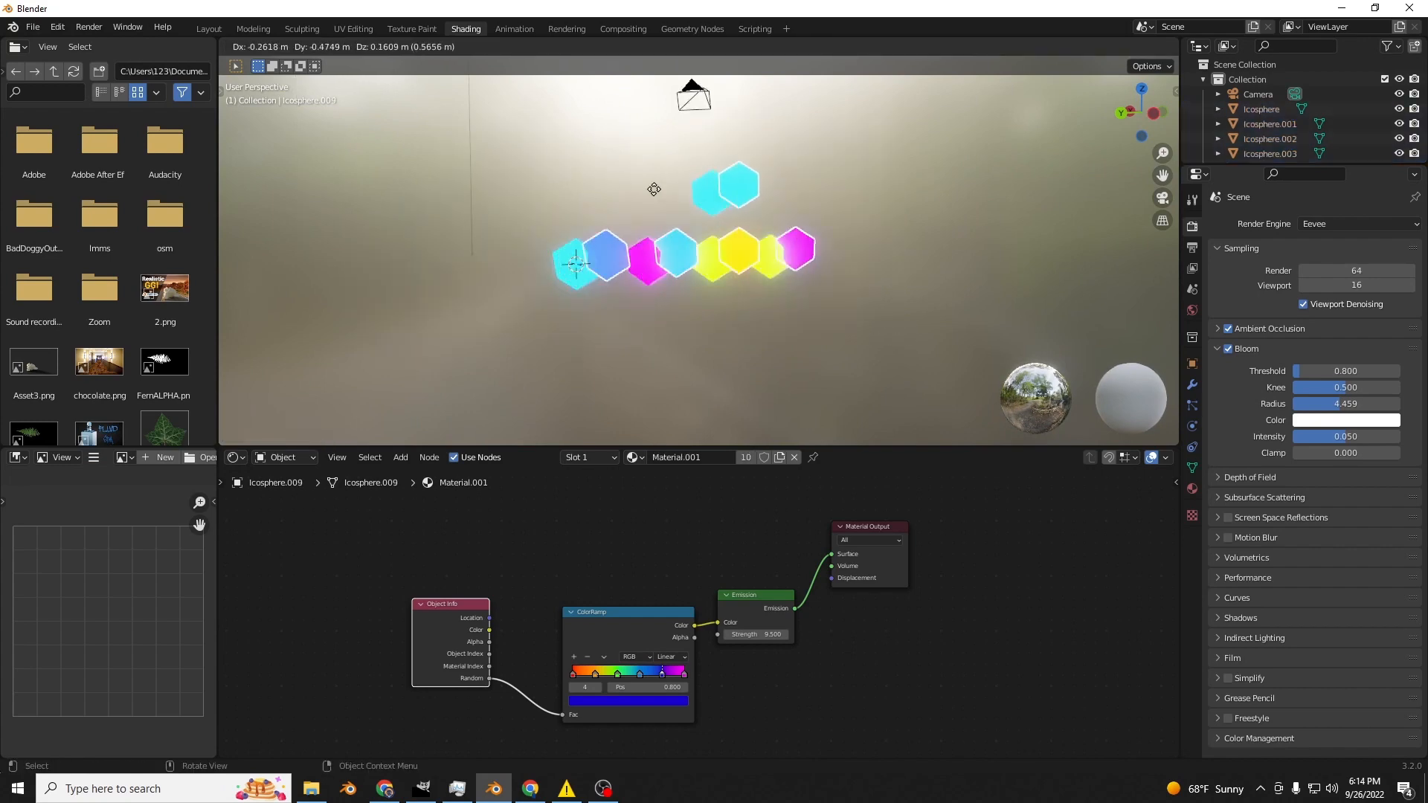
{"action": "left_click", "coordinate": [747, 324]}
{"action": "mouse_move", "coordinate": [746, 325]}
{"action": "middle_mouse_down"}
{"action": "mouse_move", "coordinate": [688, 329]}
{"action": "mouse_move", "coordinate": [730, 328]}
{"action": "mouse_move", "coordinate": [738, 301]}
{"action": "mouse_move", "coordinate": [736, 316]}
{"action": "middle_mouse_up"}
{"action": "key", "text": "ctrl+z"}
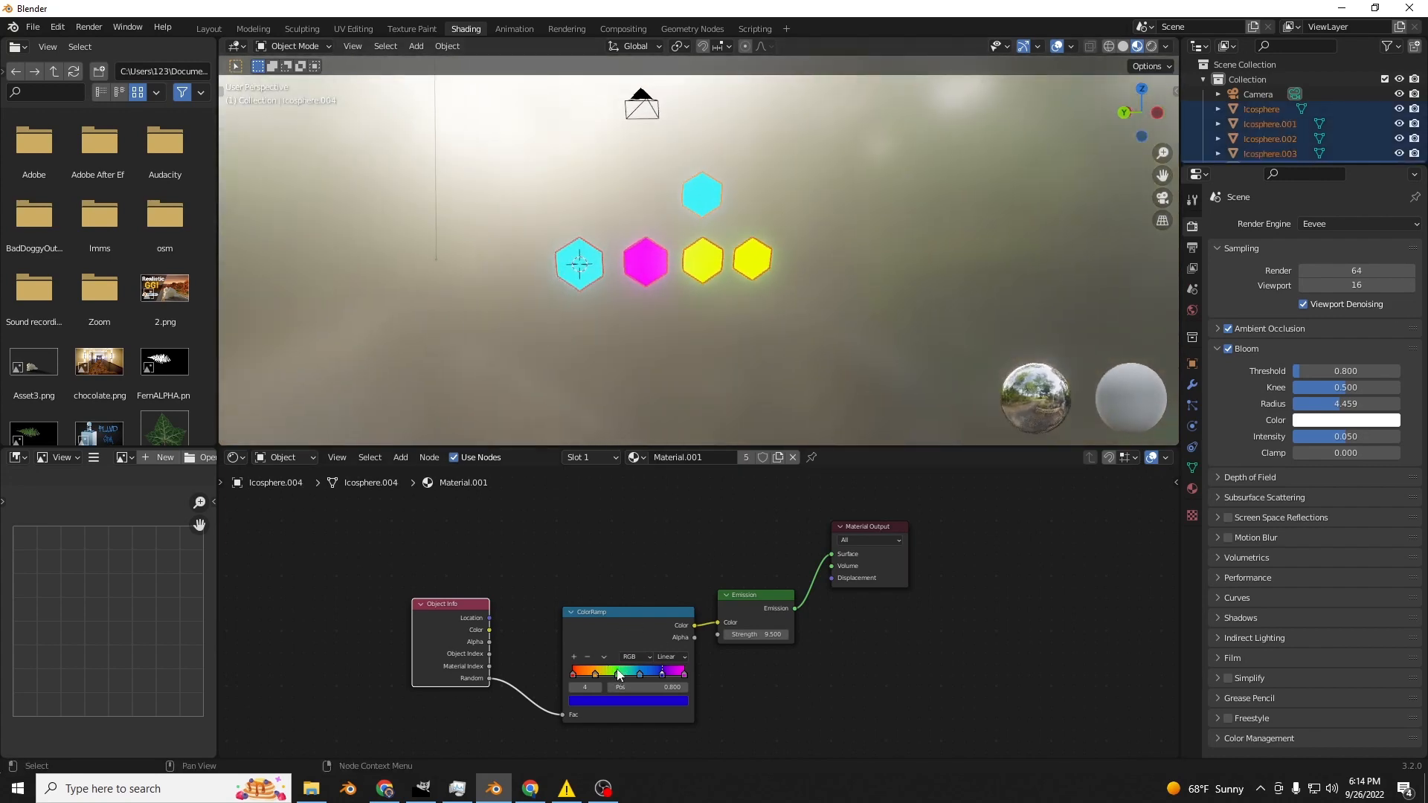
Play the animation to check whether the icospheres' colors change over time, and stop playback.
{"action": "scroll", "coordinate": [668, 364], "scroll_direction": "up", "scroll_amount": 5}
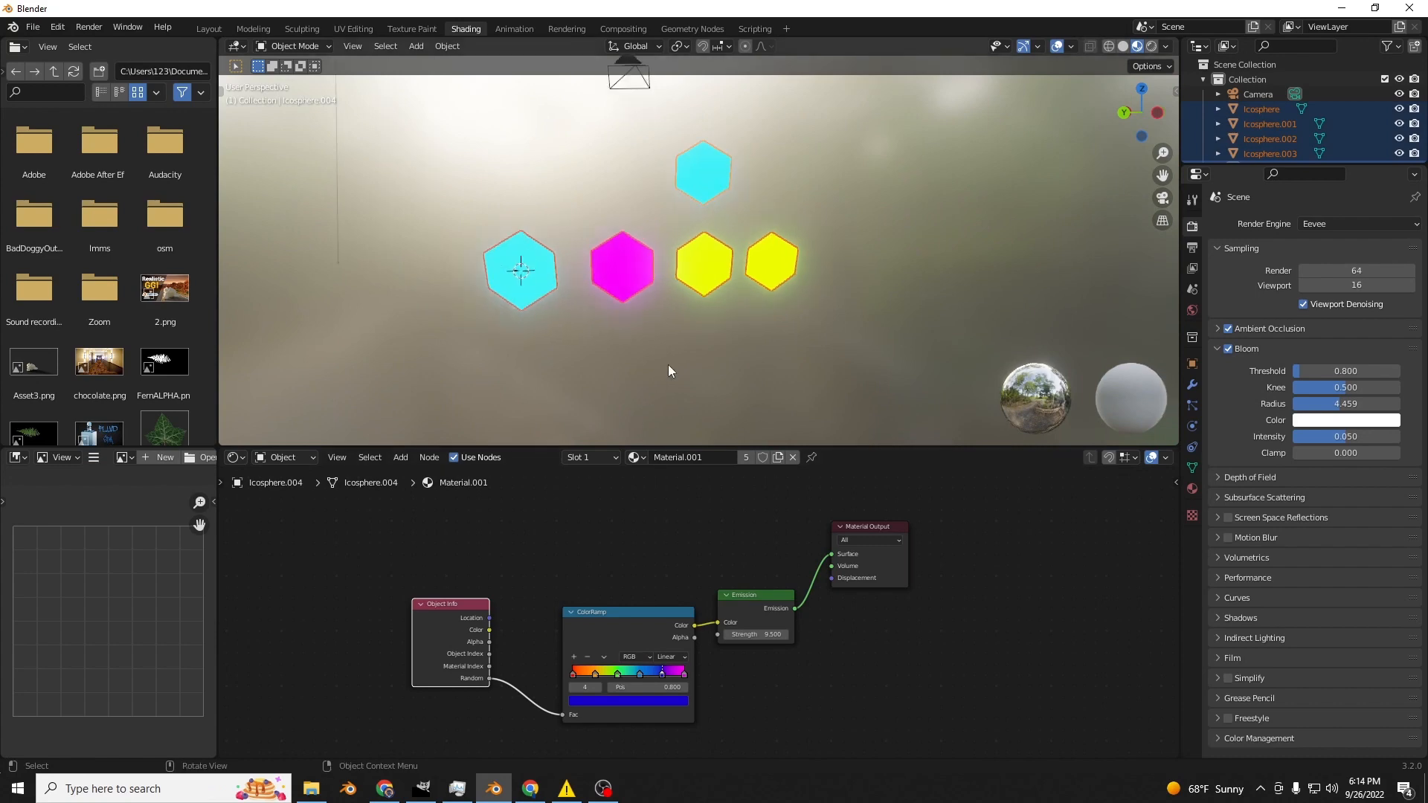
{"action": "middle_click_drag", "start_coordinate": [667, 364], "coordinate": [803, 354]}
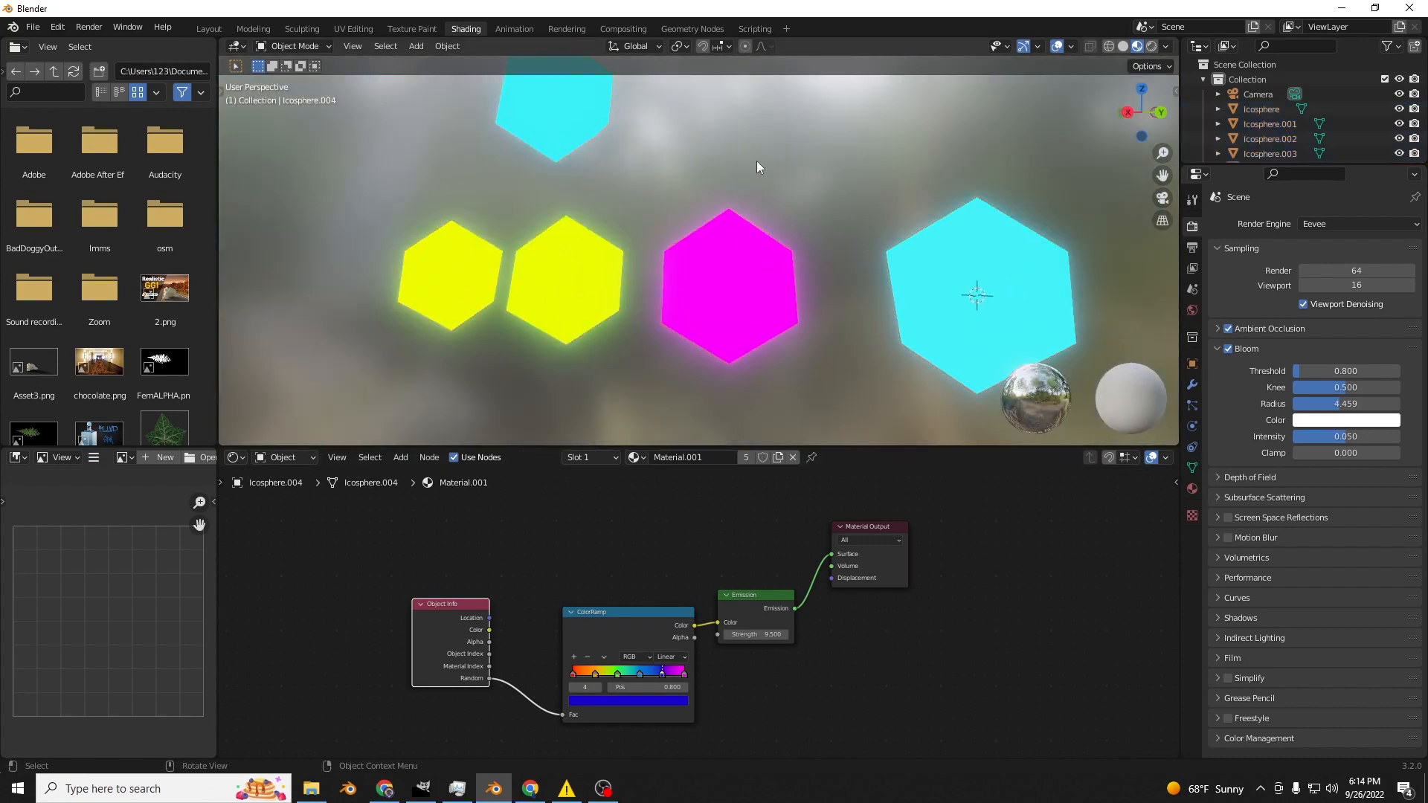
{"action": "key", "text": "space"}
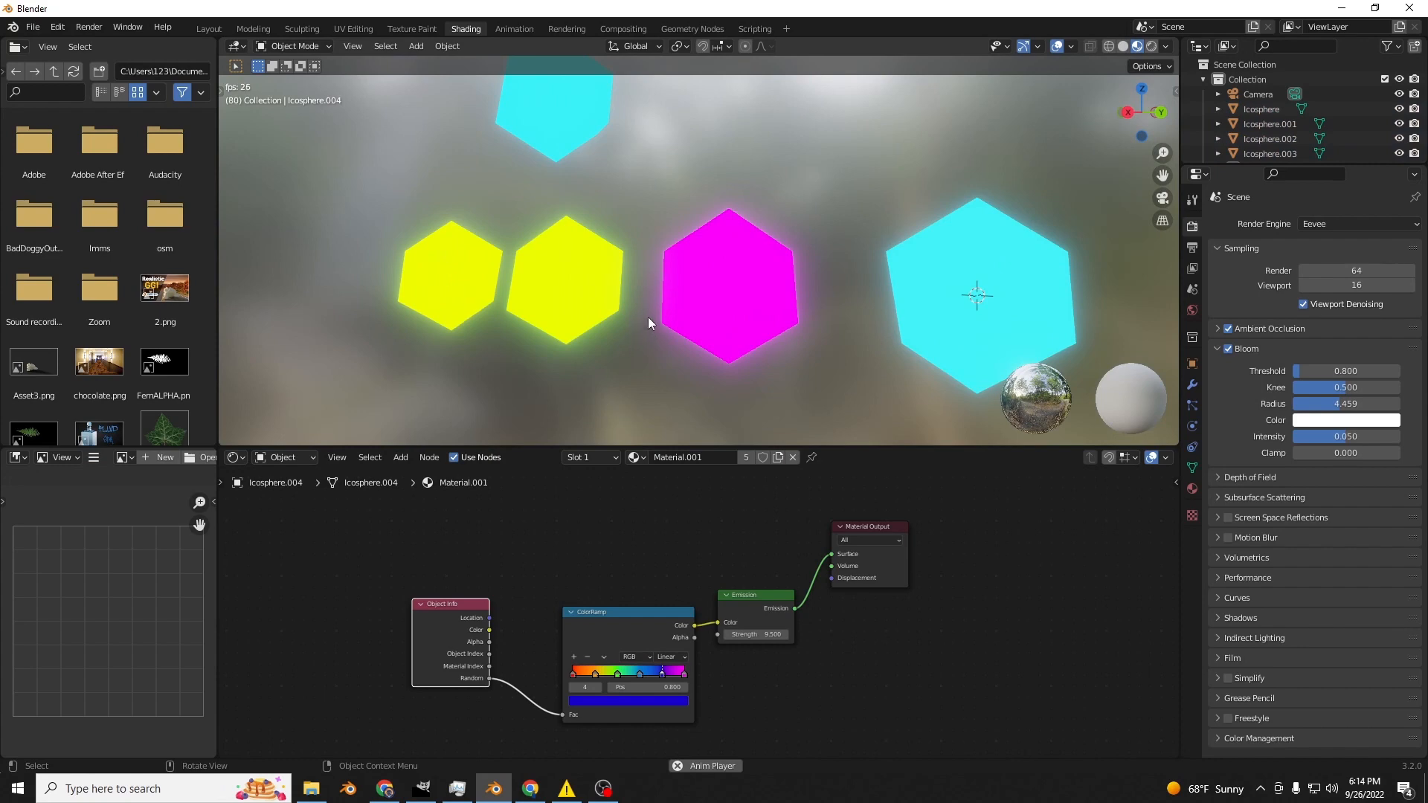
{"action": "key", "text": "space"}
Move the Object Info node farther away from the ColorRamp and add a Value node in the space between them.
{"action": "key", "text": "g"}
{"action": "left_click", "coordinate": [323, 634]}
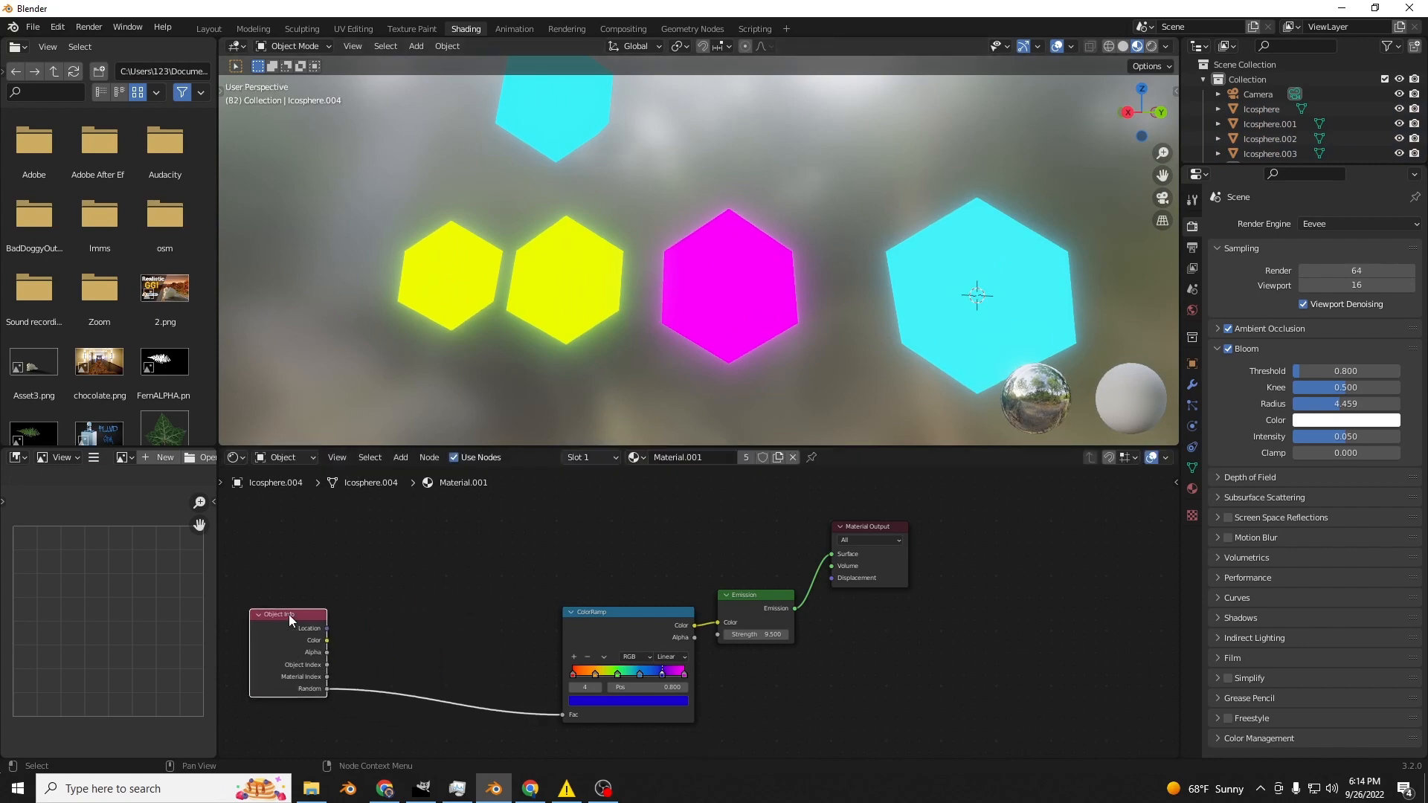
{"action": "left_click", "coordinate": [400, 457]}
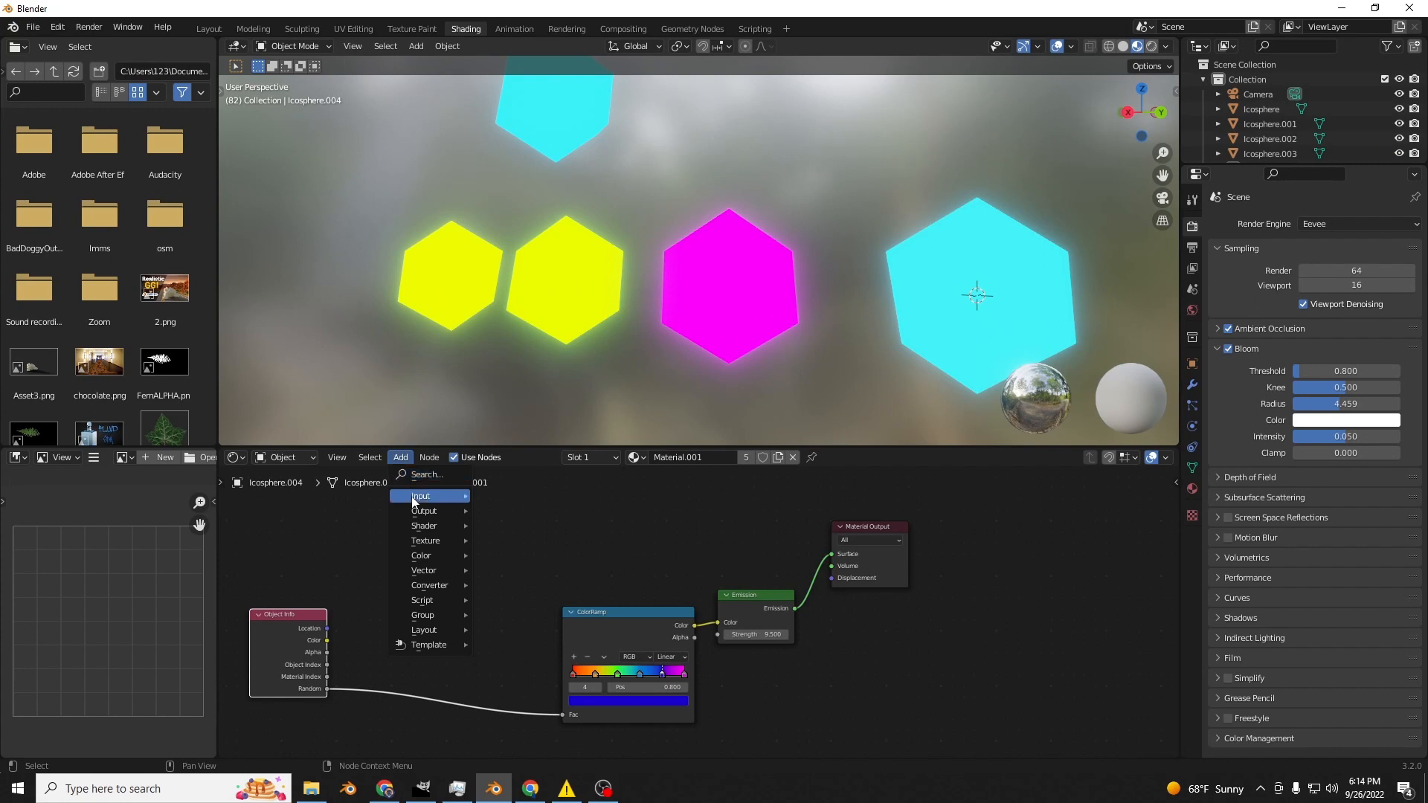
{"action": "mouse_move", "coordinate": [419, 496]}
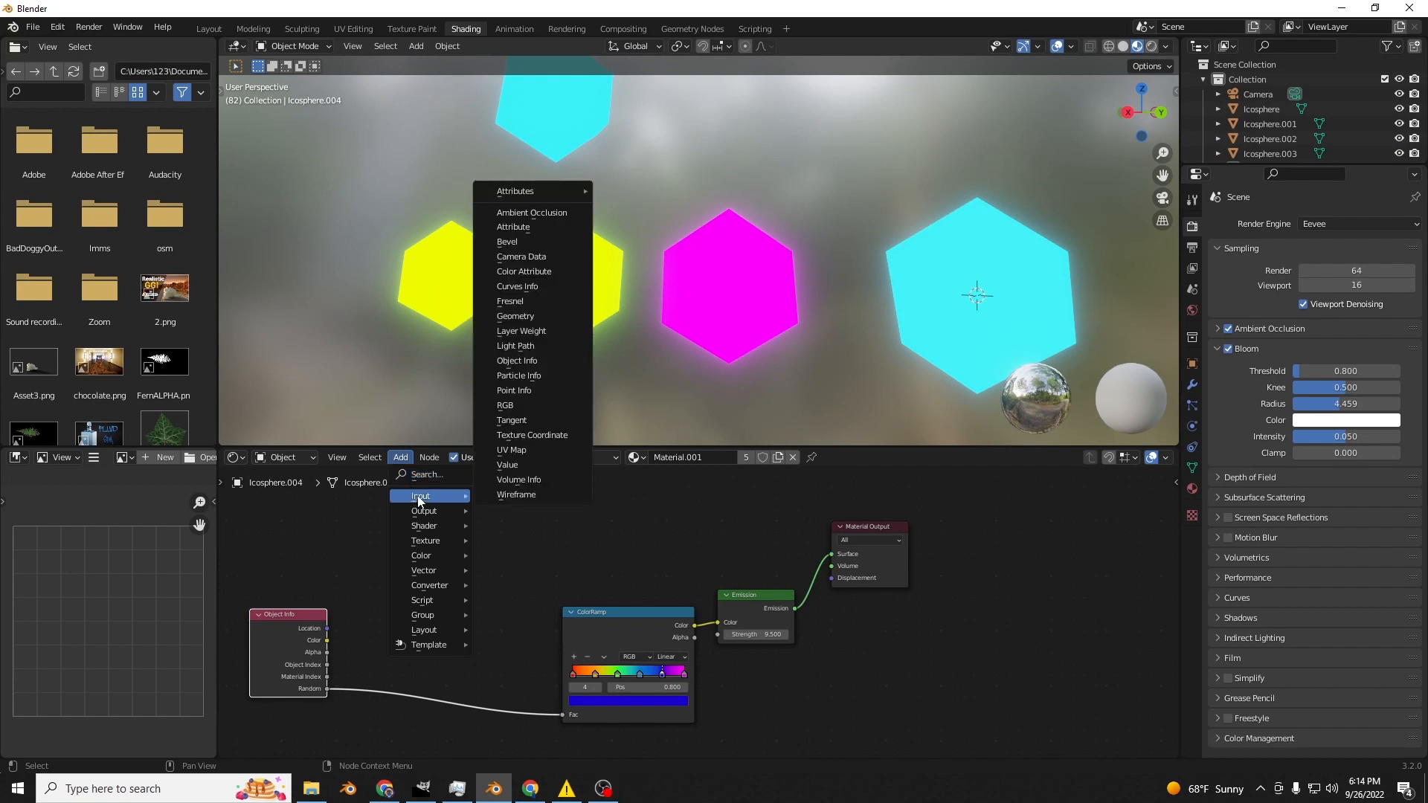
{"action": "left_click", "coordinate": [512, 465]}
{"action": "left_click", "coordinate": [396, 571]}
Drive the Value node's number with the frame expression and play the animation to check that it changes.
{"action": "left_click", "coordinate": [428, 601]}
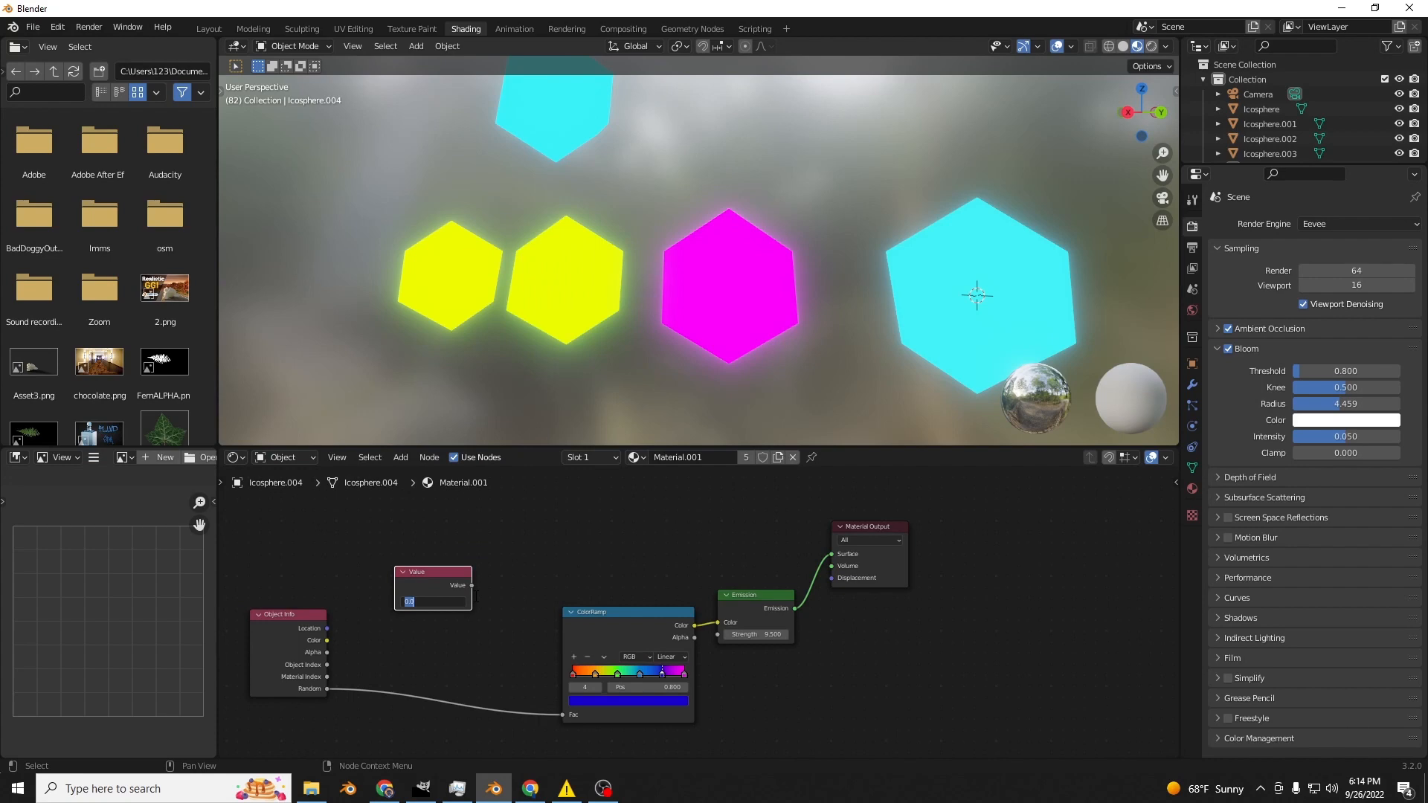
{"action": "type", "text": "4"}
{"action": "type", "text": "fre"}
{"action": "type", "text": "me"}
{"action": "key", "text": "Return"}
{"action": "key", "text": "space"}
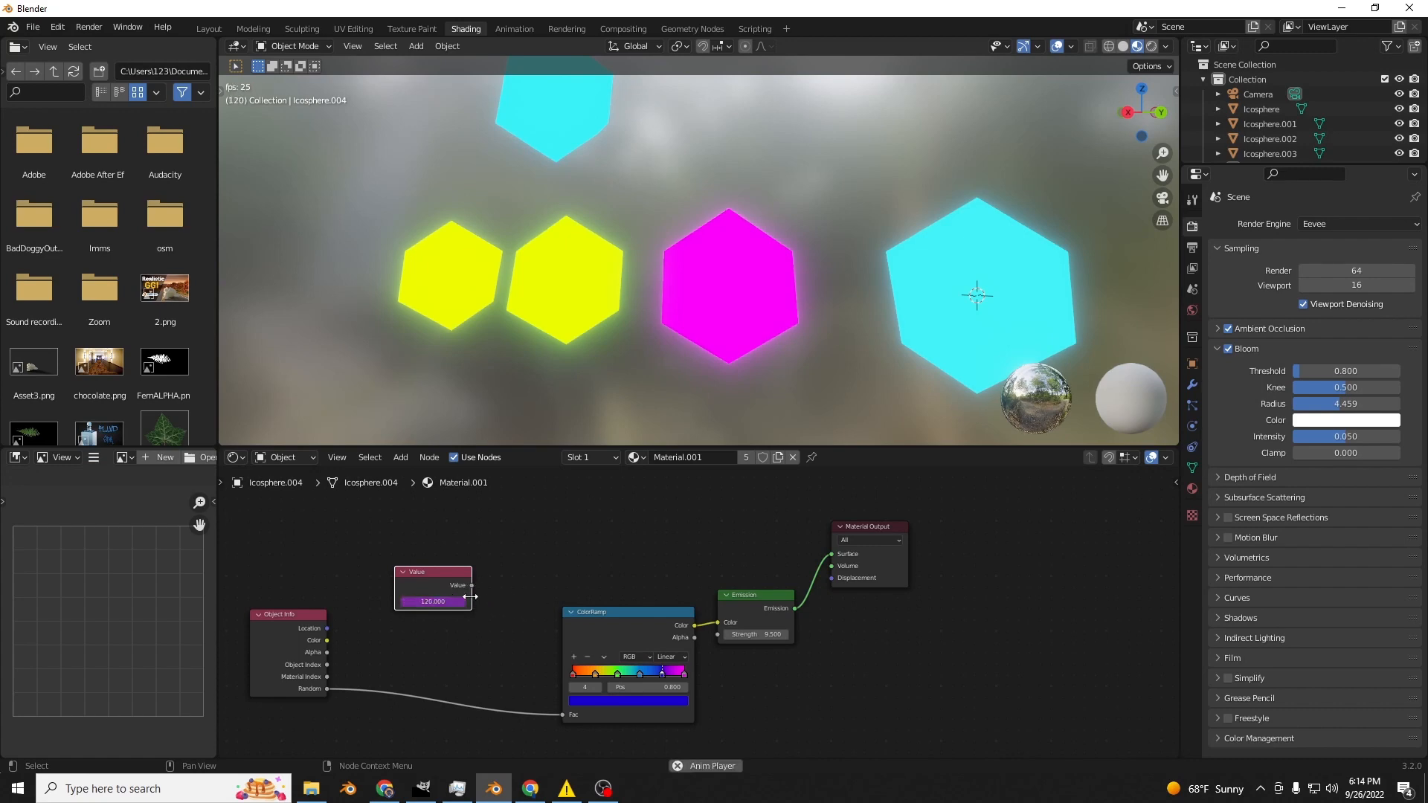
{"action": "key", "text": "space"}
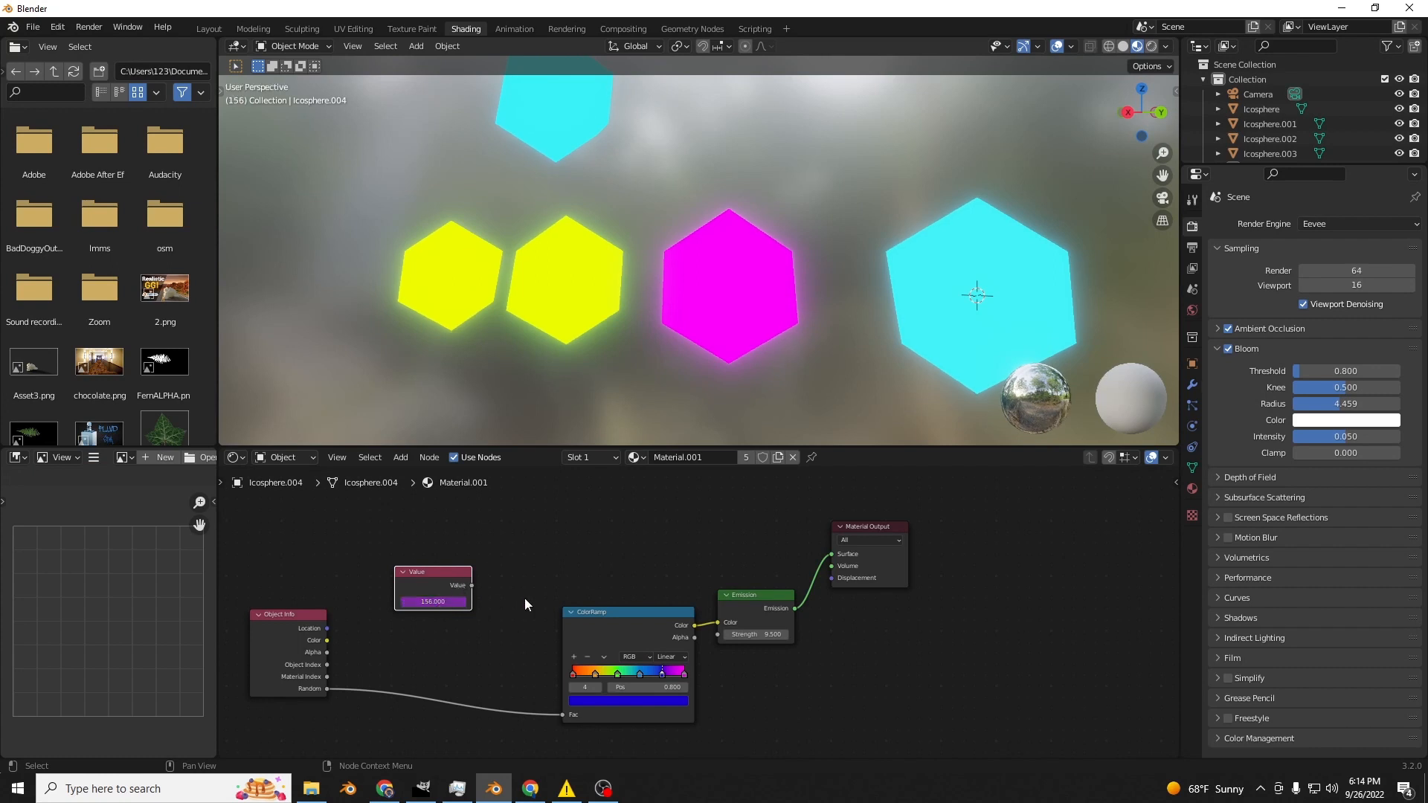
Insert a Math Add node between Object Info and ColorRamp, and connect the Value node to its second input.
{"action": "left_click_drag", "start_coordinate": [431, 583], "coordinate": [400, 618]}
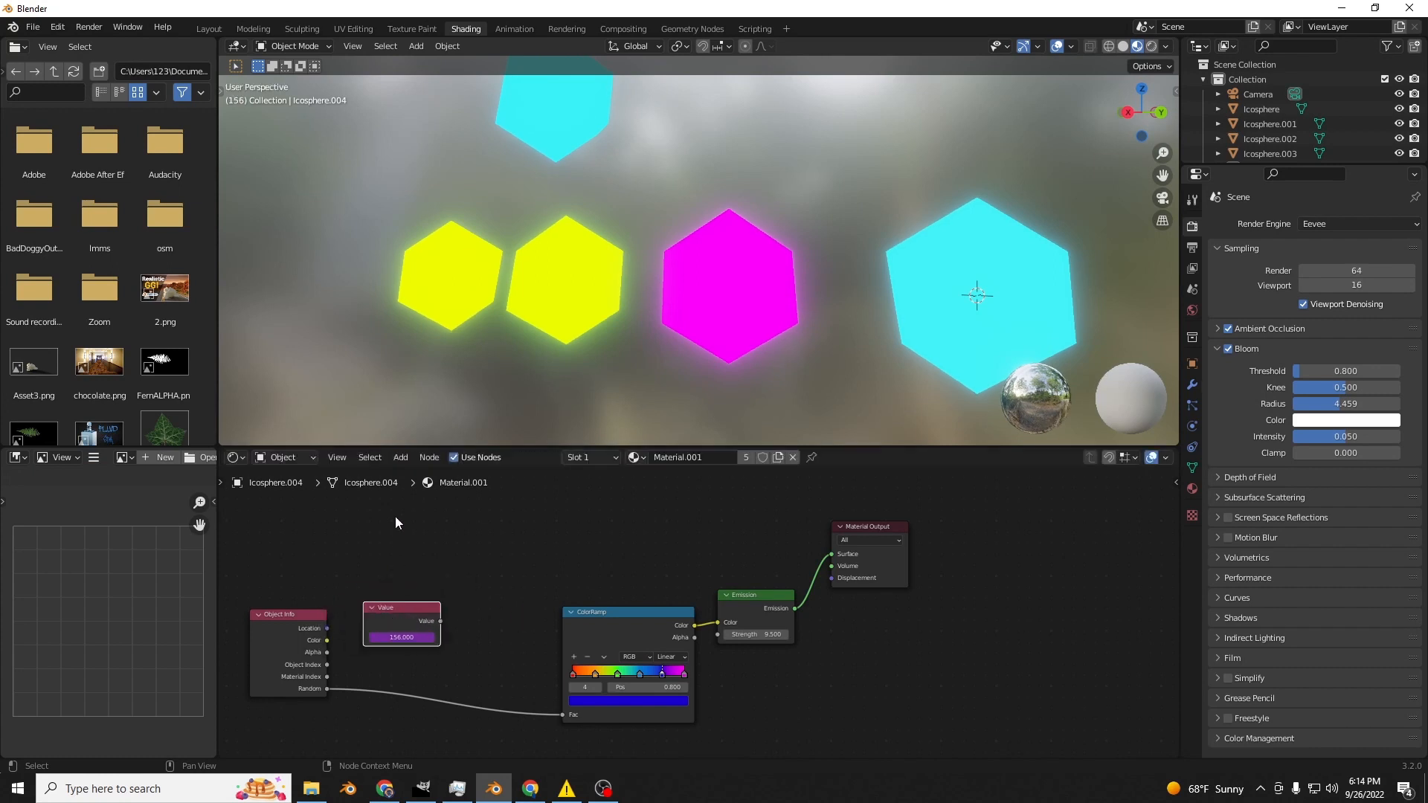
{"action": "left_click", "coordinate": [400, 457]}
{"action": "mouse_move", "coordinate": [430, 585]}
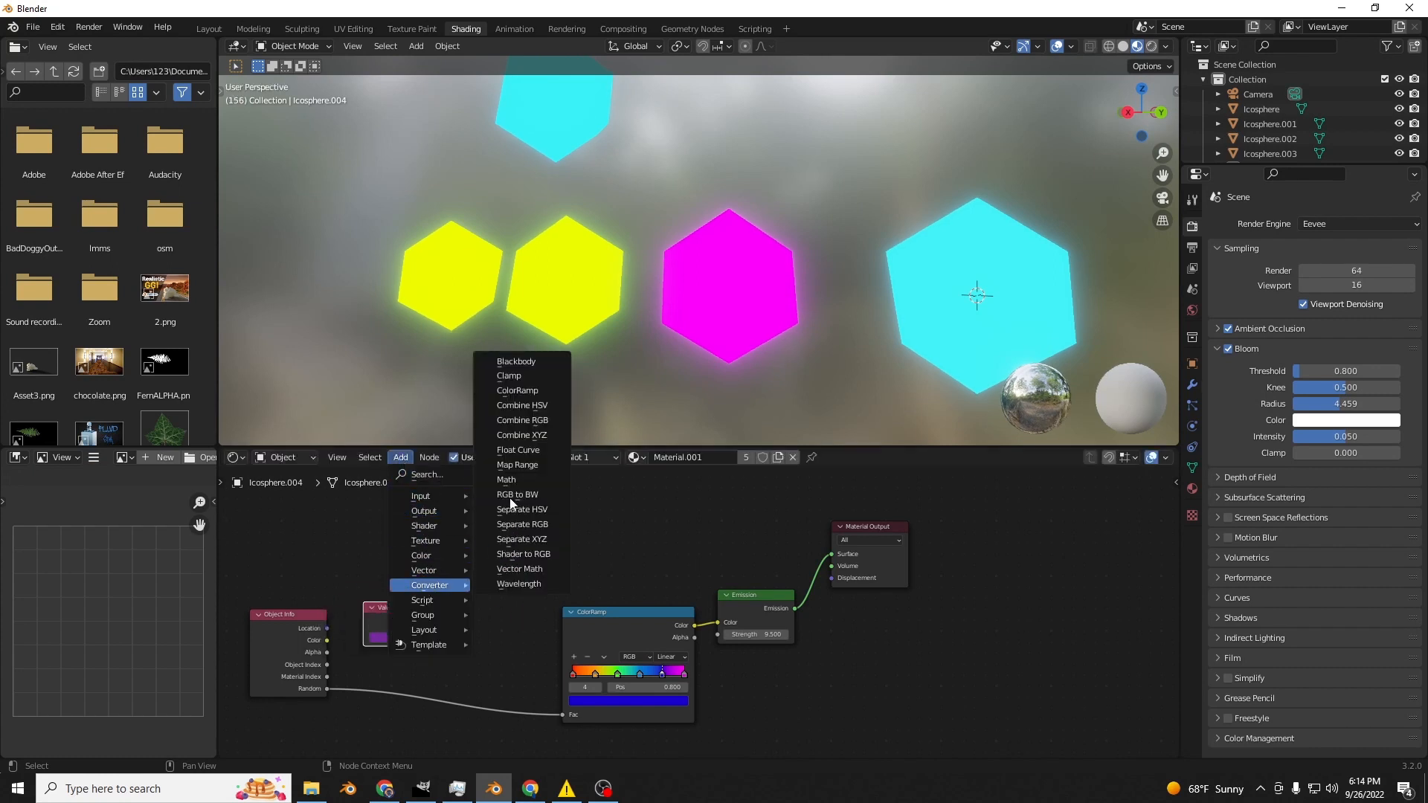
{"action": "left_click", "coordinate": [525, 478]}
{"action": "left_click", "coordinate": [476, 650]}
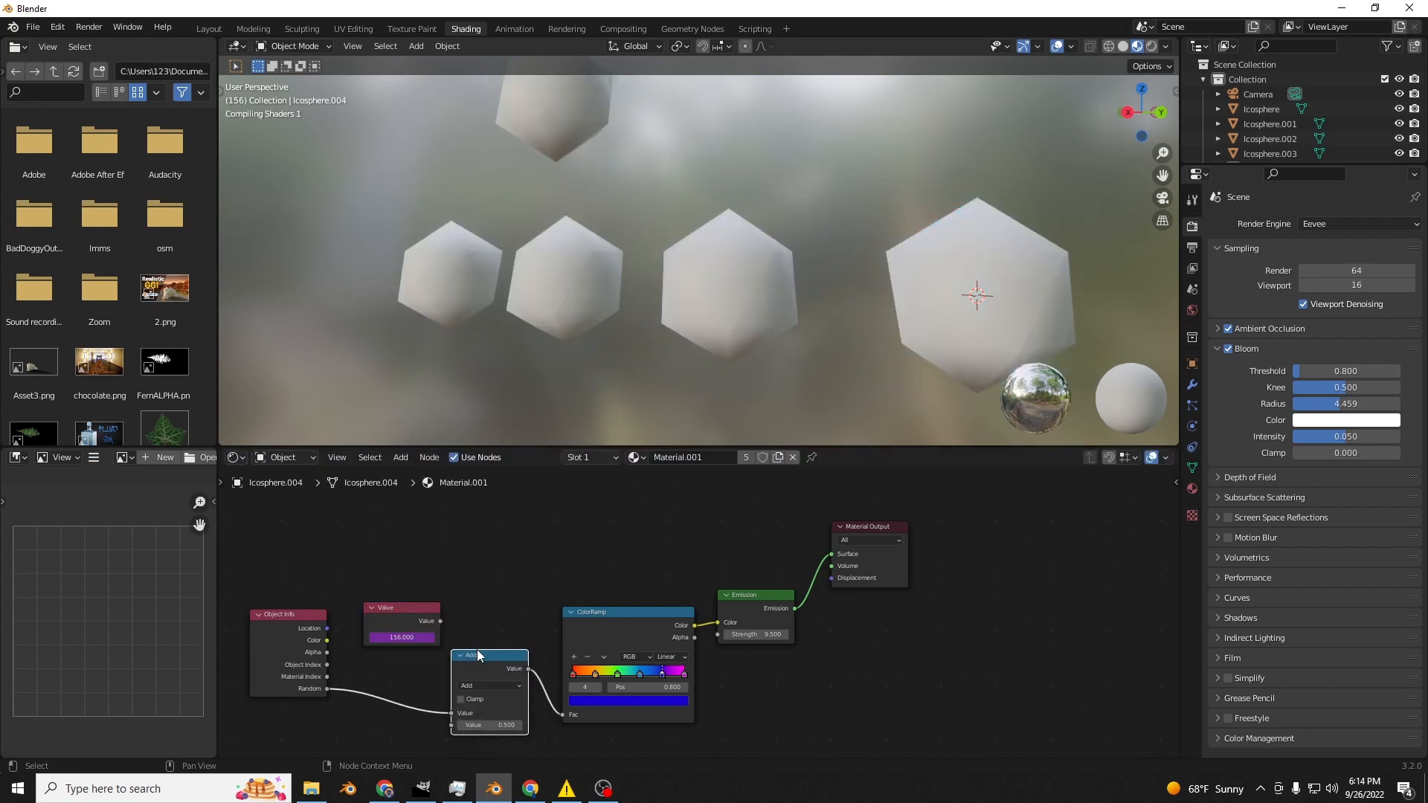
{"action": "middle_click_drag", "start_coordinate": [518, 575], "coordinate": [637, 482]}
{"action": "left_click_drag", "start_coordinate": [506, 516], "coordinate": [562, 632]}
Play the animation to check the colors and change the Value node's driver expression to frame/10.
{"action": "key", "text": "space"}
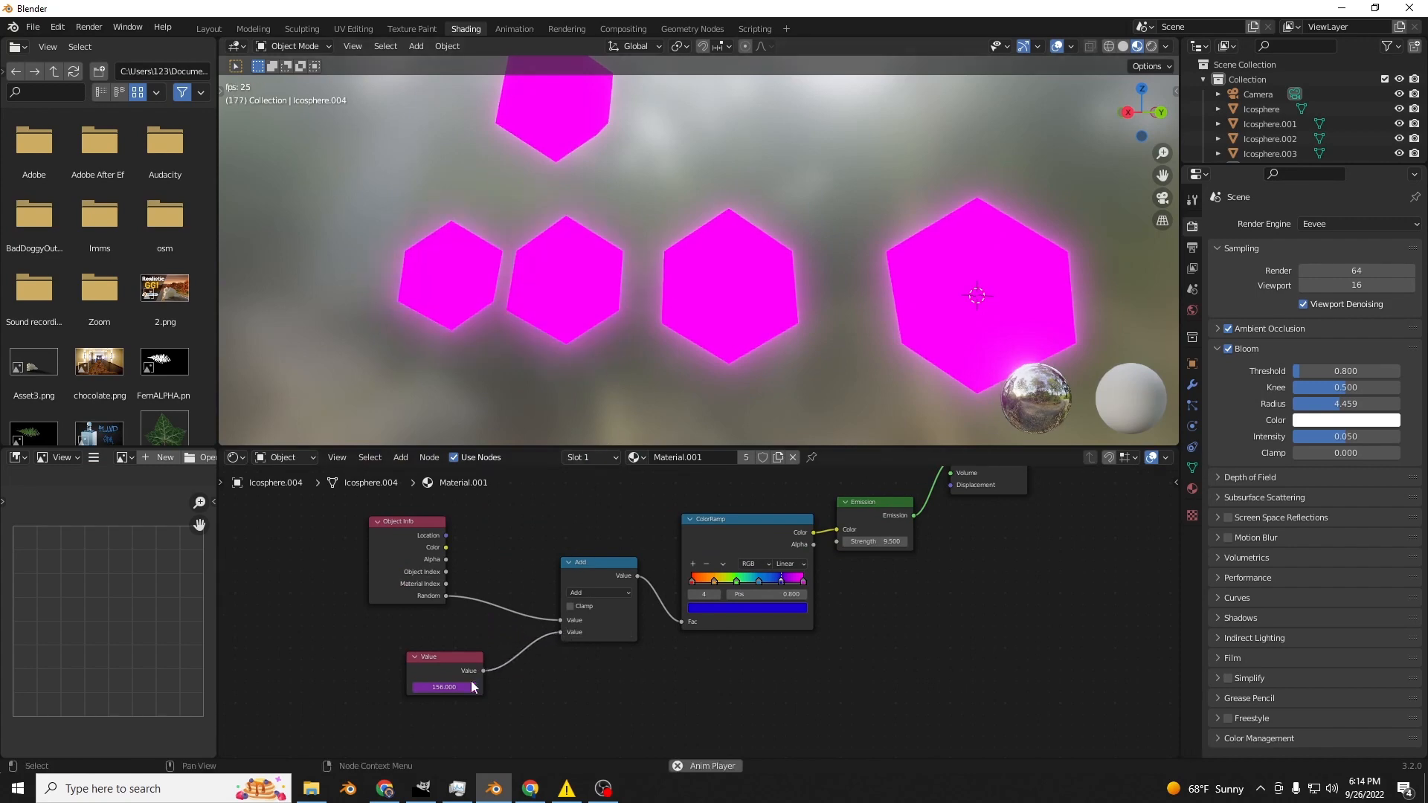
{"action": "key", "text": "space"}
{"action": "left_click", "coordinate": [446, 686]}
{"action": "type", "text": "frame"}
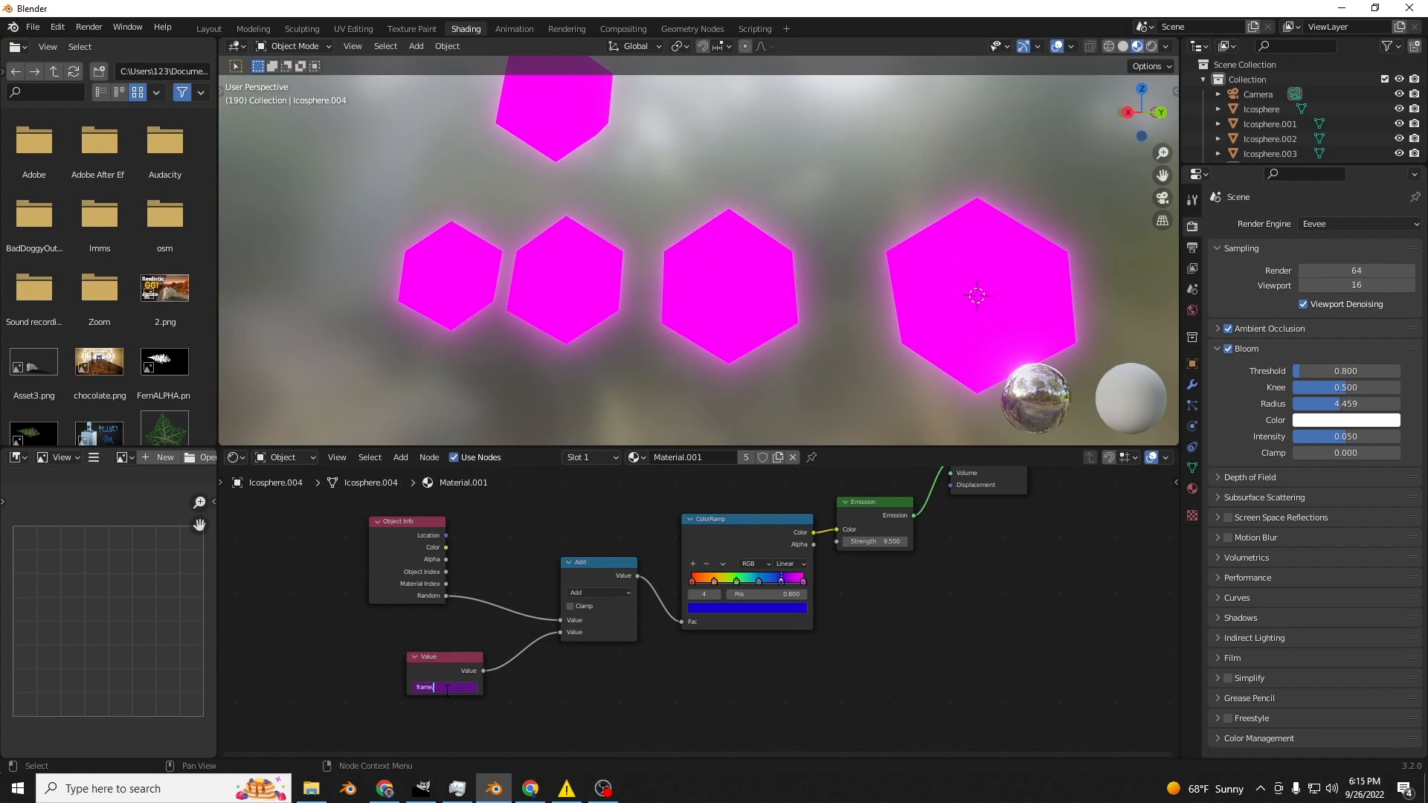
{"action": "type", "text": "/10"}
{"action": "key", "text": "Return"}
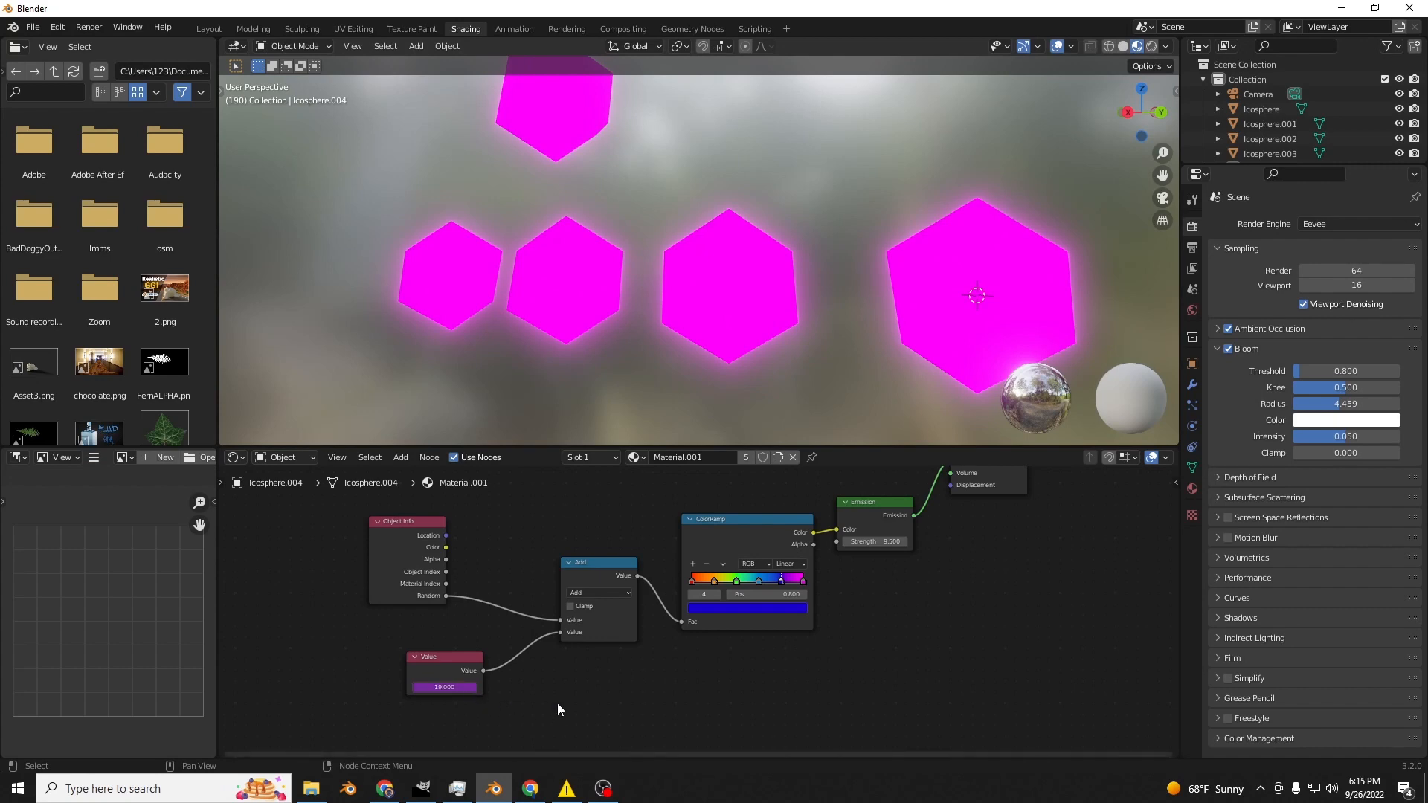
Change the Value node's driver expression to frame/100 and play the animation to check the color change.
{"action": "left_click", "coordinate": [461, 687]}
{"action": "type", "text": "0"}
{"action": "key", "text": "Return"}
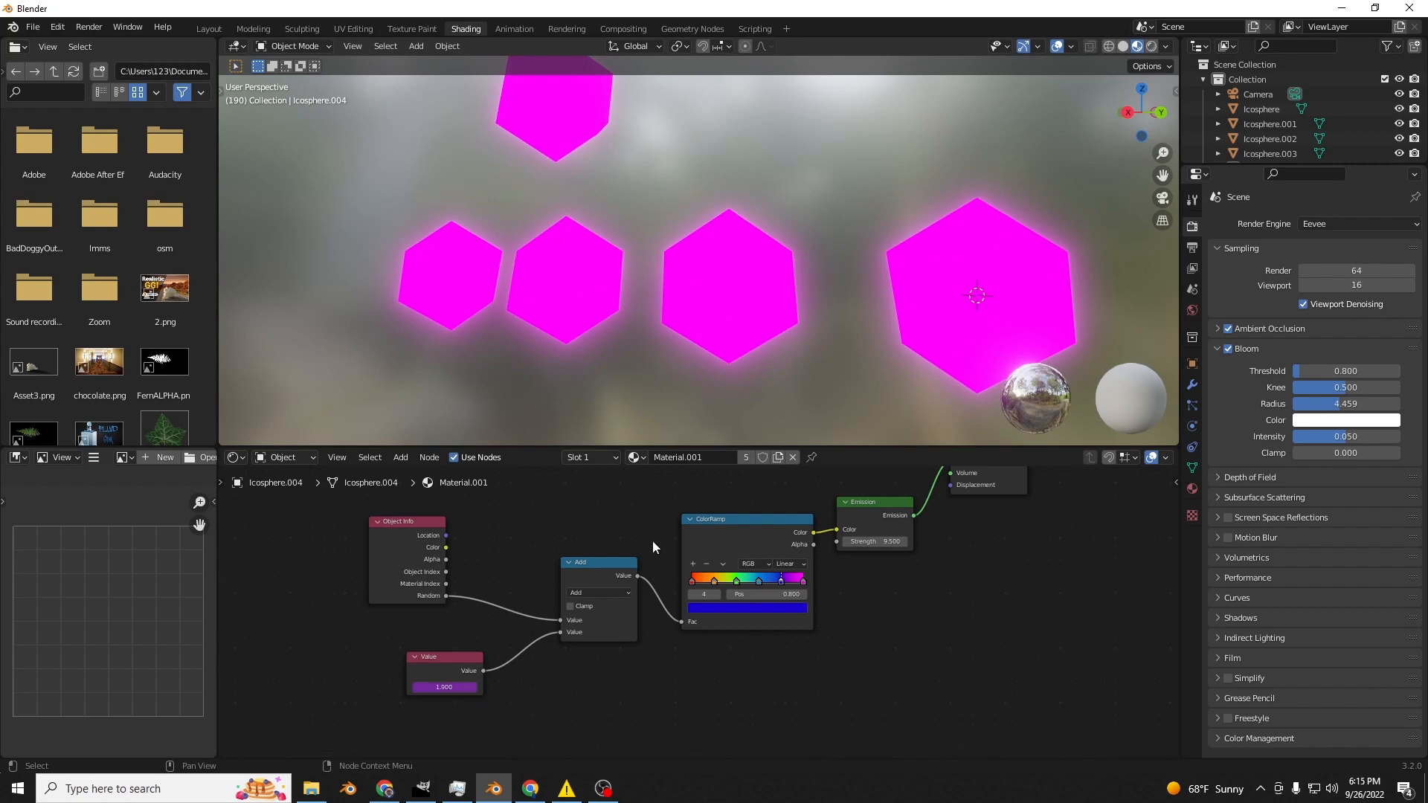
{"action": "key", "text": "space"}
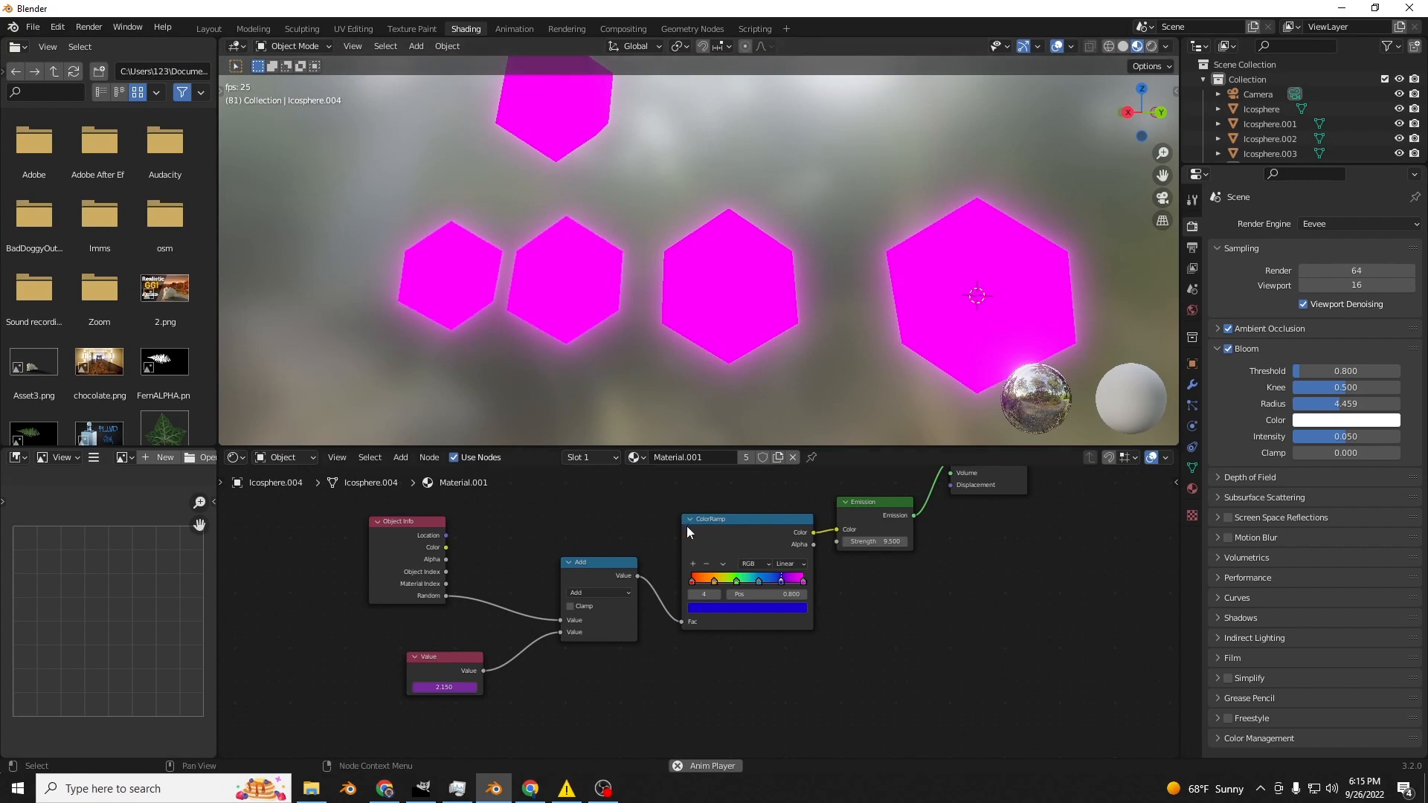
{"action": "key", "text": "space"}
Set the ColorRamp's interpolation to Constant and play the animation to check the icospheres' color switching.
{"action": "left_click", "coordinate": [790, 563]}
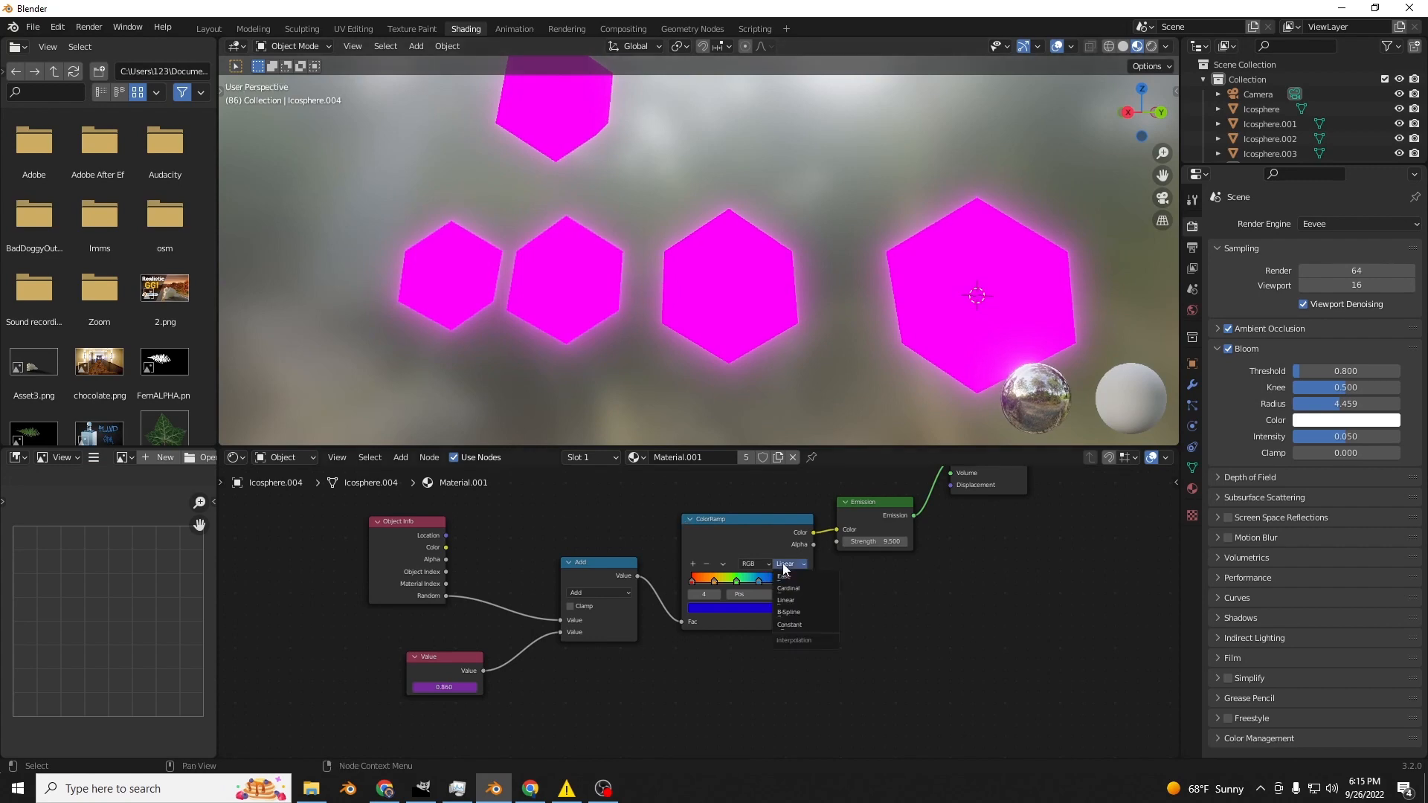
{"action": "left_click", "coordinate": [786, 622]}
{"action": "key", "text": "space"}
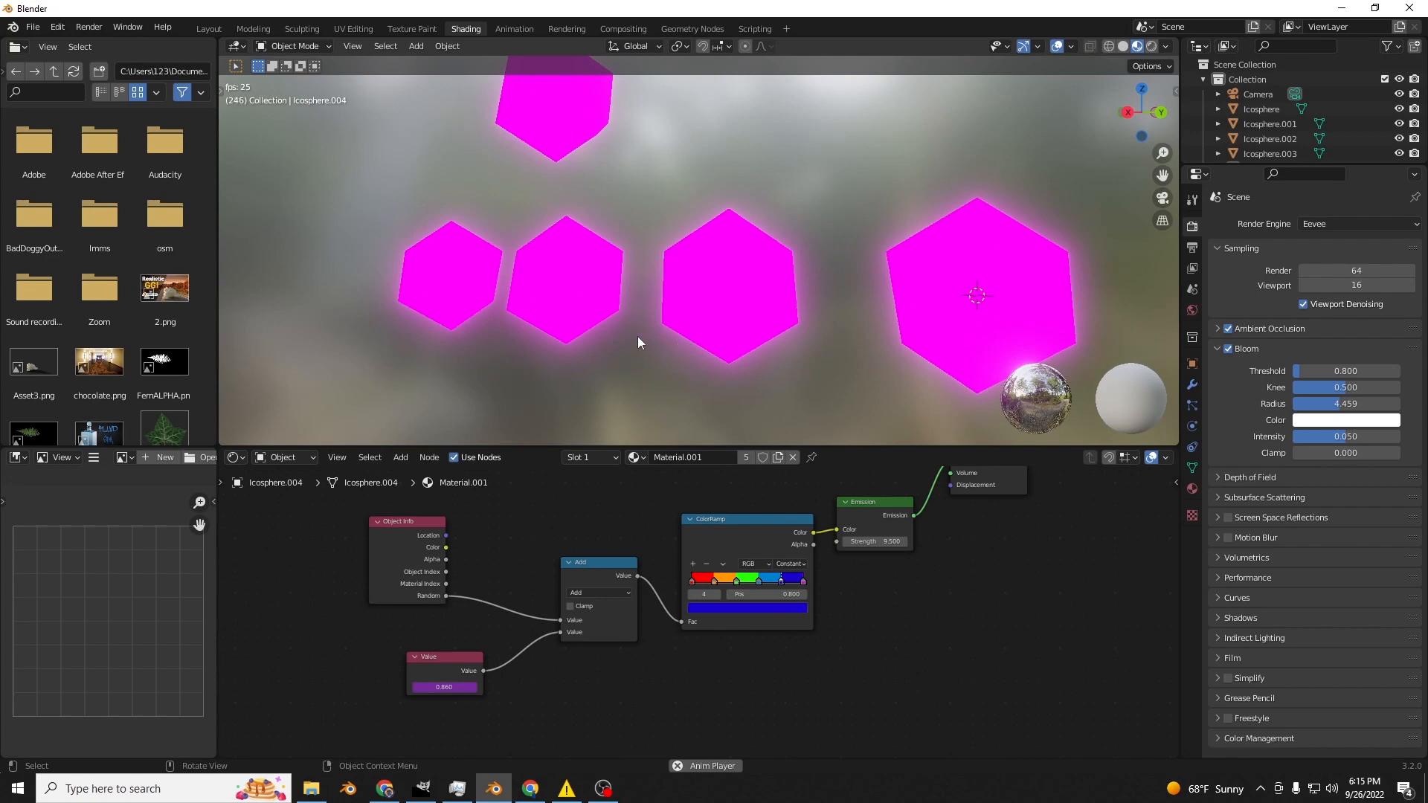
{"action": "key", "text": "space"}
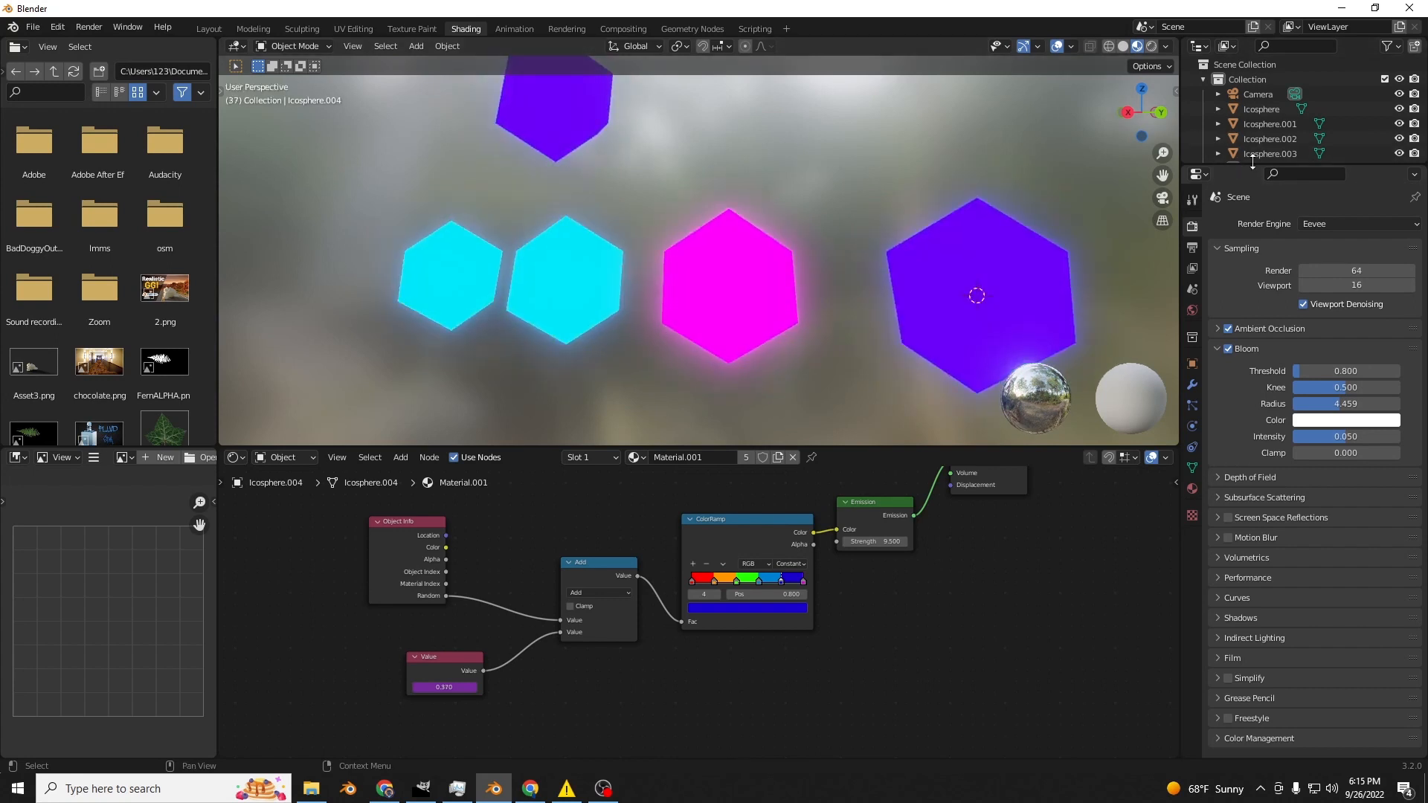
Enlarge the scene's object list and enter PartyLite as the new name of the original Icosphere.
{"action": "left_click_drag", "start_coordinate": [1248, 165], "coordinate": [1250, 289]}
{"action": "double_click", "coordinate": [1262, 108]}
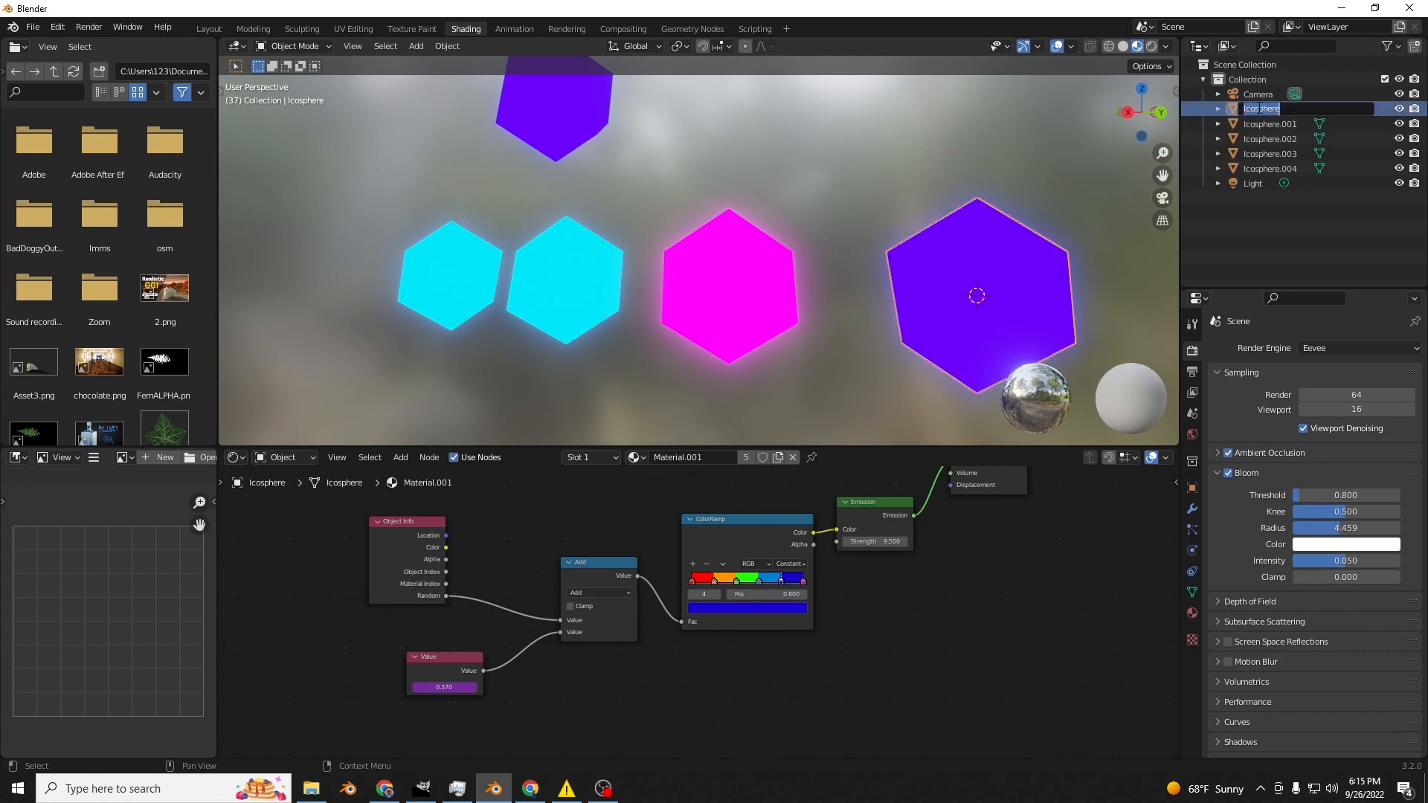
{"action": "type", "text": "P"}
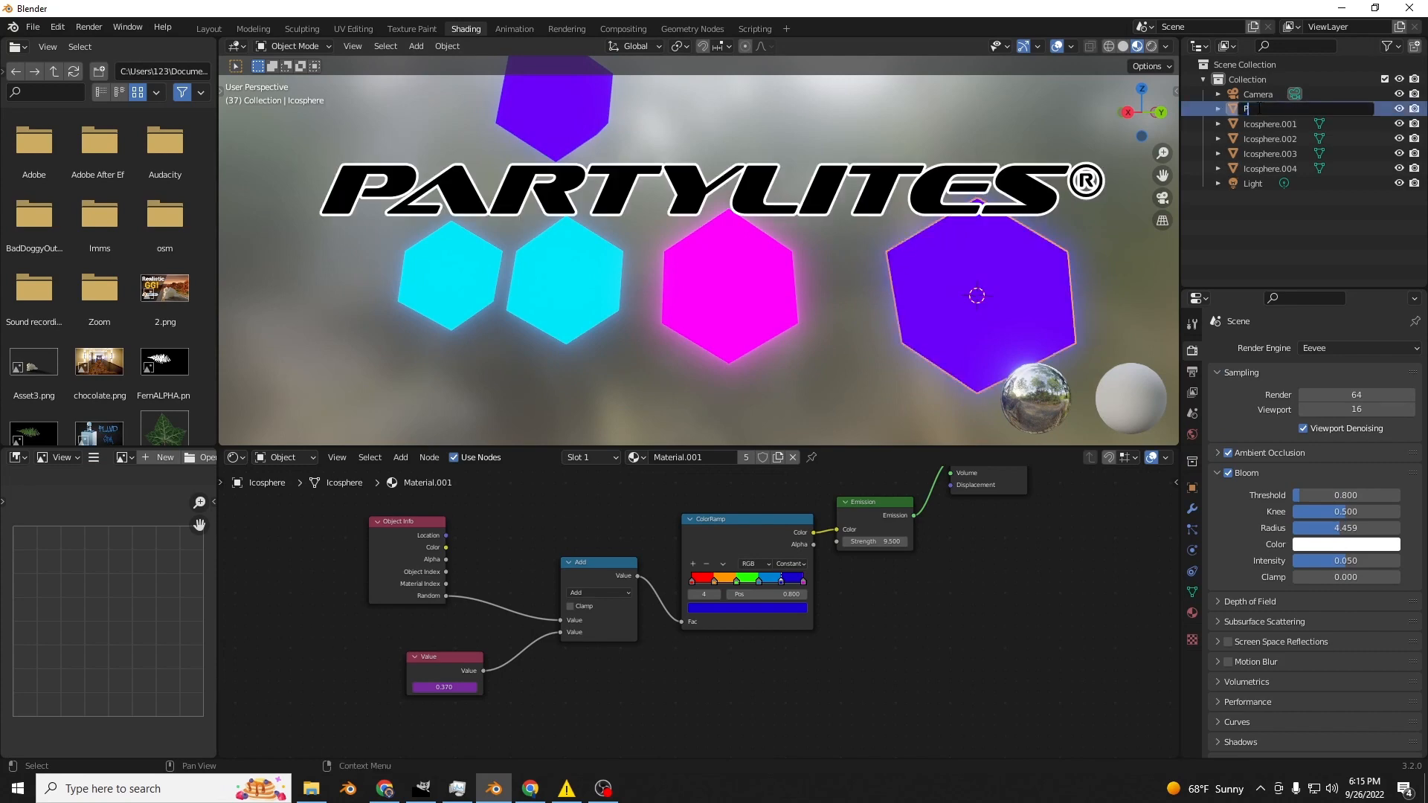
{"action": "type", "text": "artyLite"}
{"action": "key", "text": "super"}
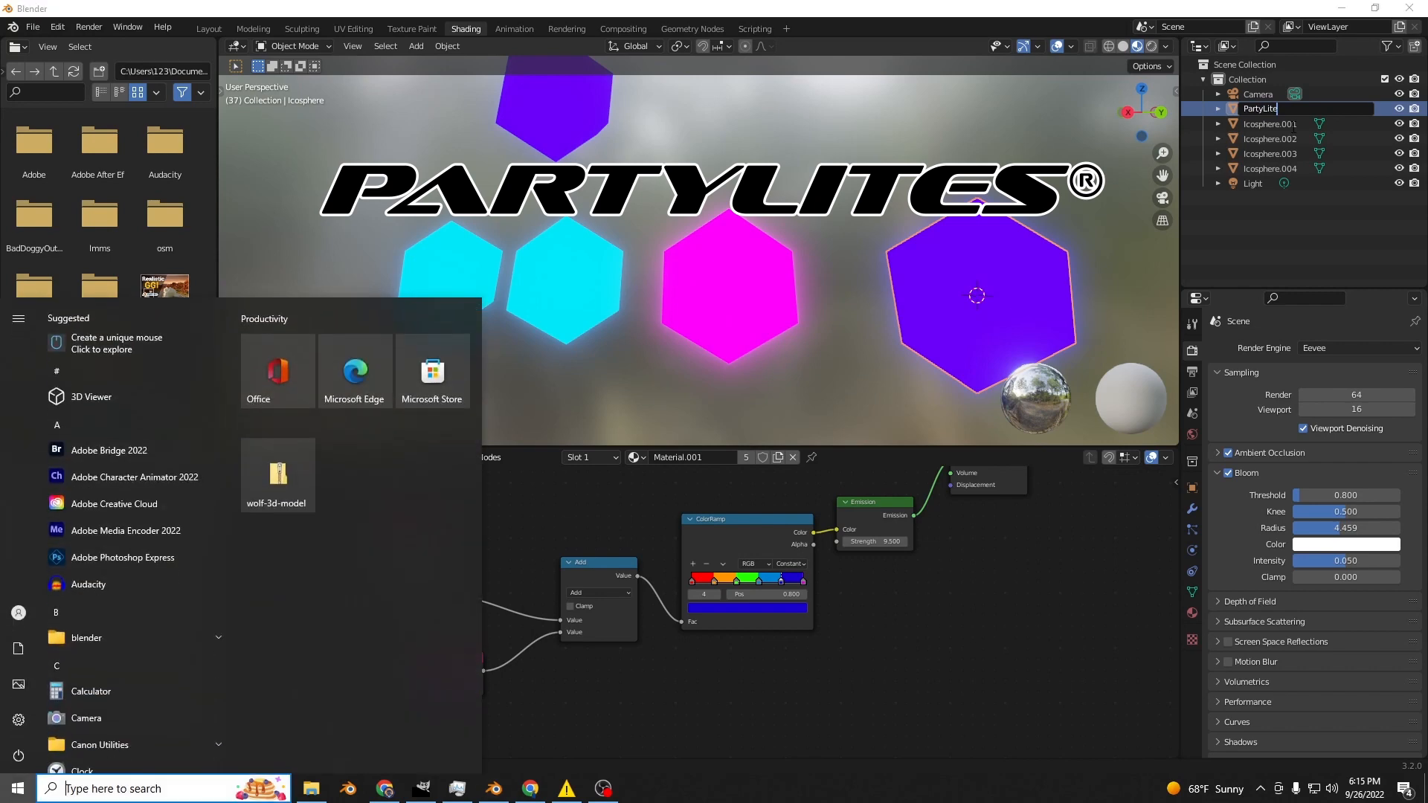
{"action": "key", "text": "super"}
{"action": "key", "text": "super"}
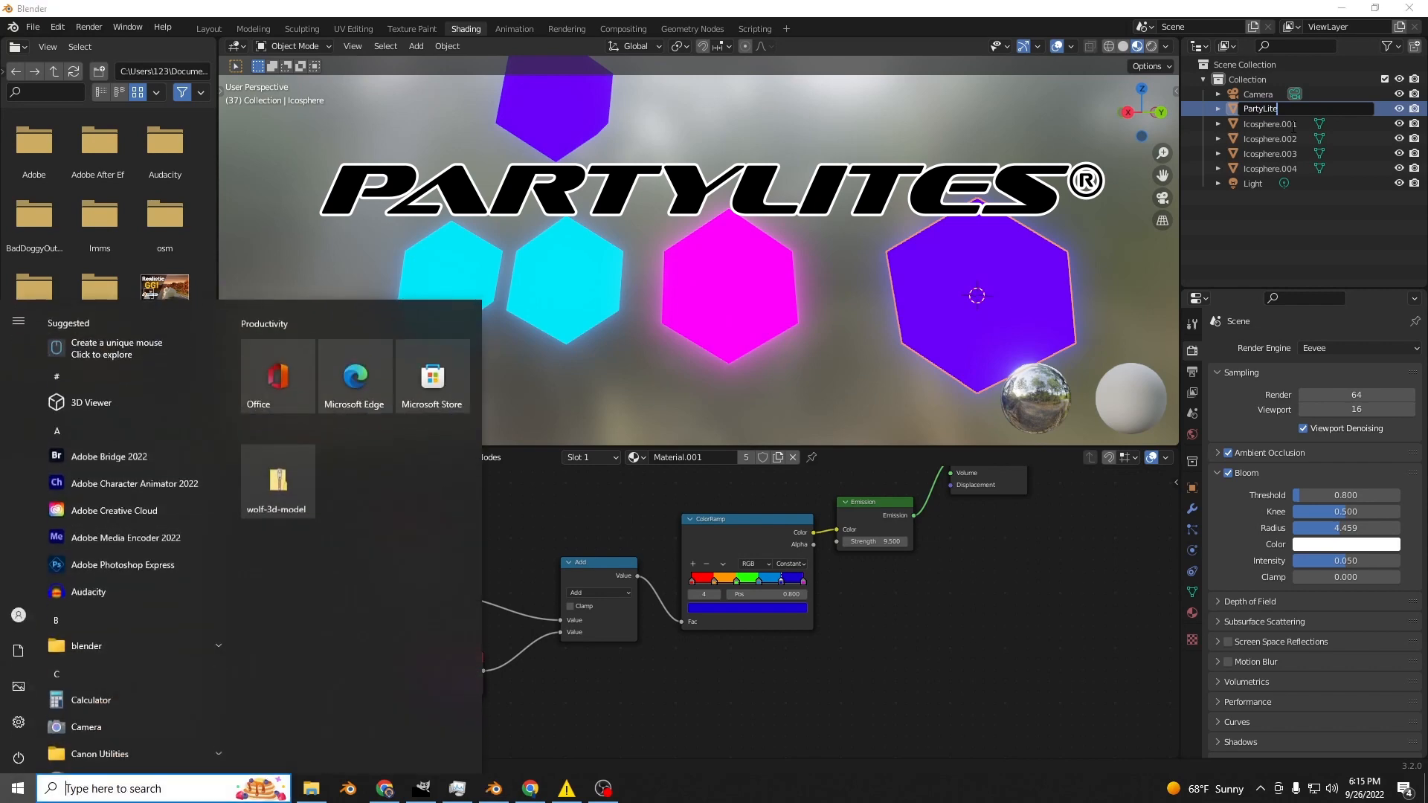
{"action": "key", "text": "super+period"}
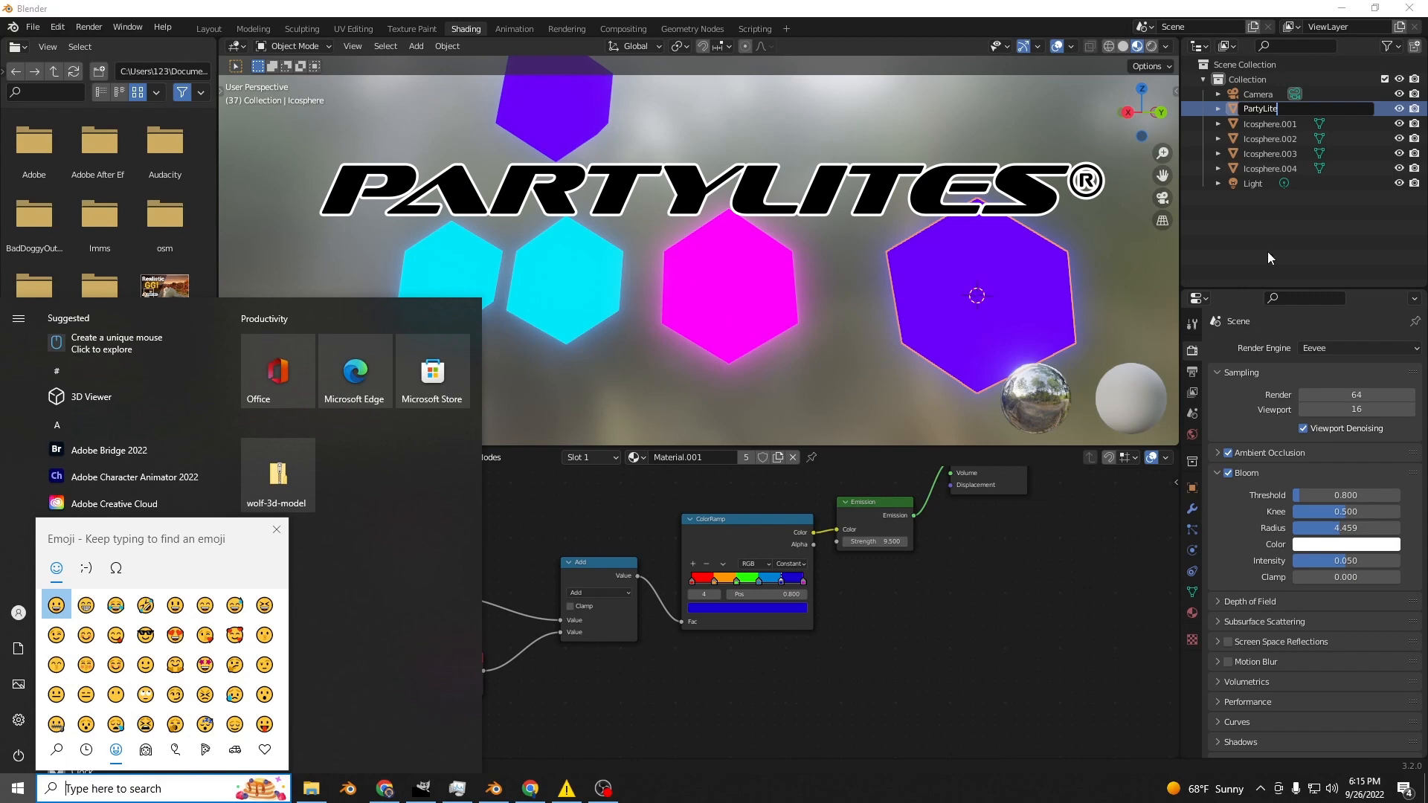
{"action": "key", "text": "Escape"}
{"action": "key", "text": "Escape"}
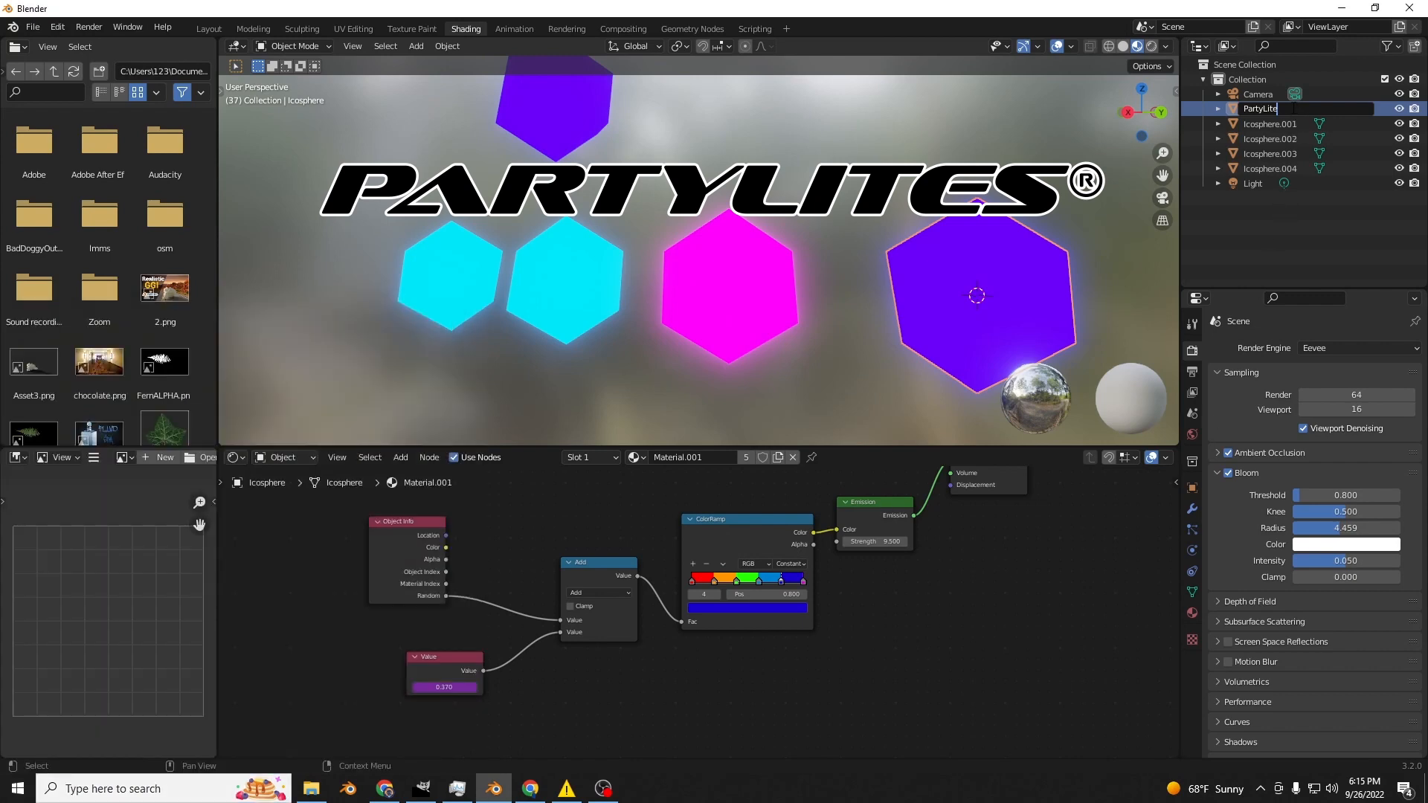
{"action": "key", "text": "super"}
{"action": "key", "text": "super+period"}
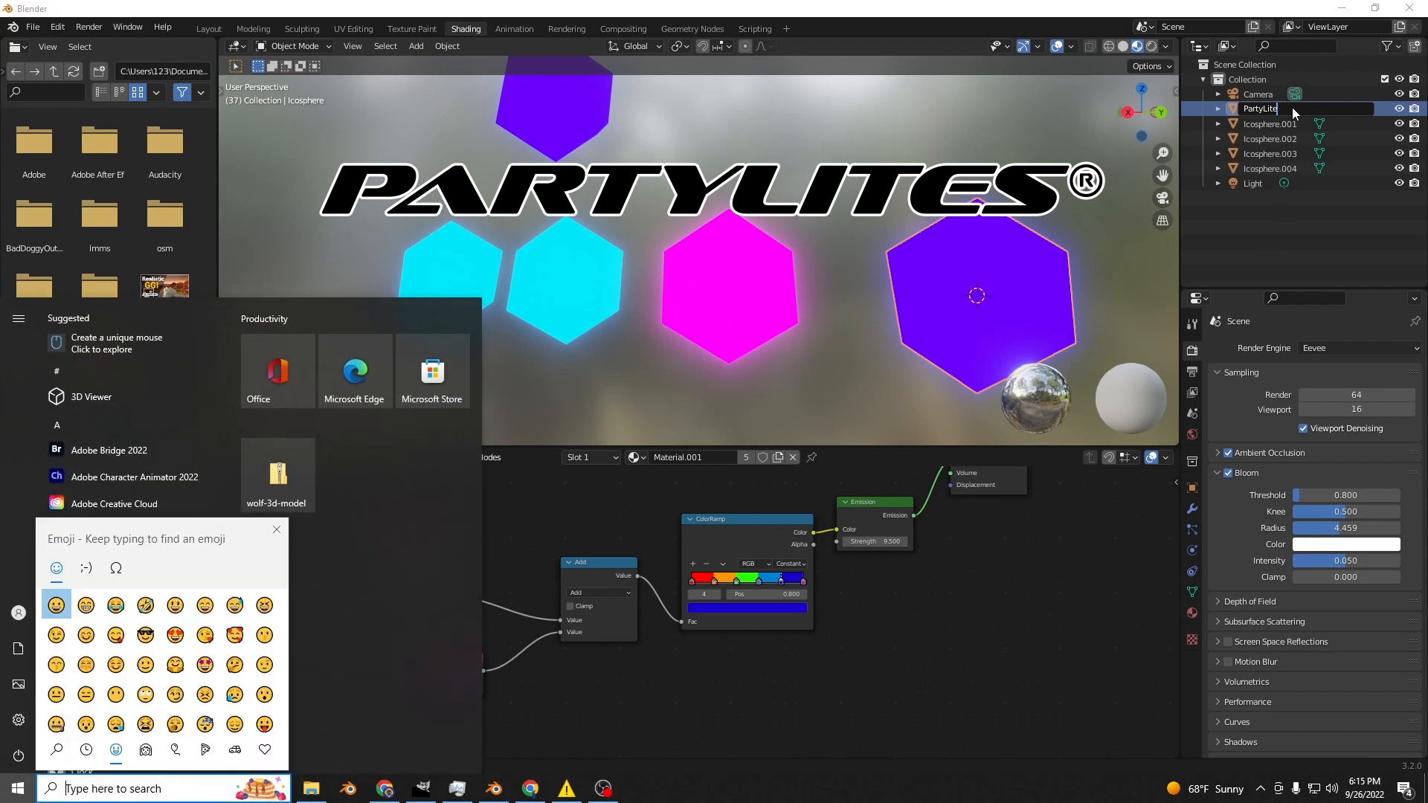
{"action": "key", "text": "Escape"}
{"action": "key", "text": "Escape"}
Find the registered trademark symbol ® by searching for reg, append it to the object's name and confirm the rename.
{"action": "key", "text": "super+period"}
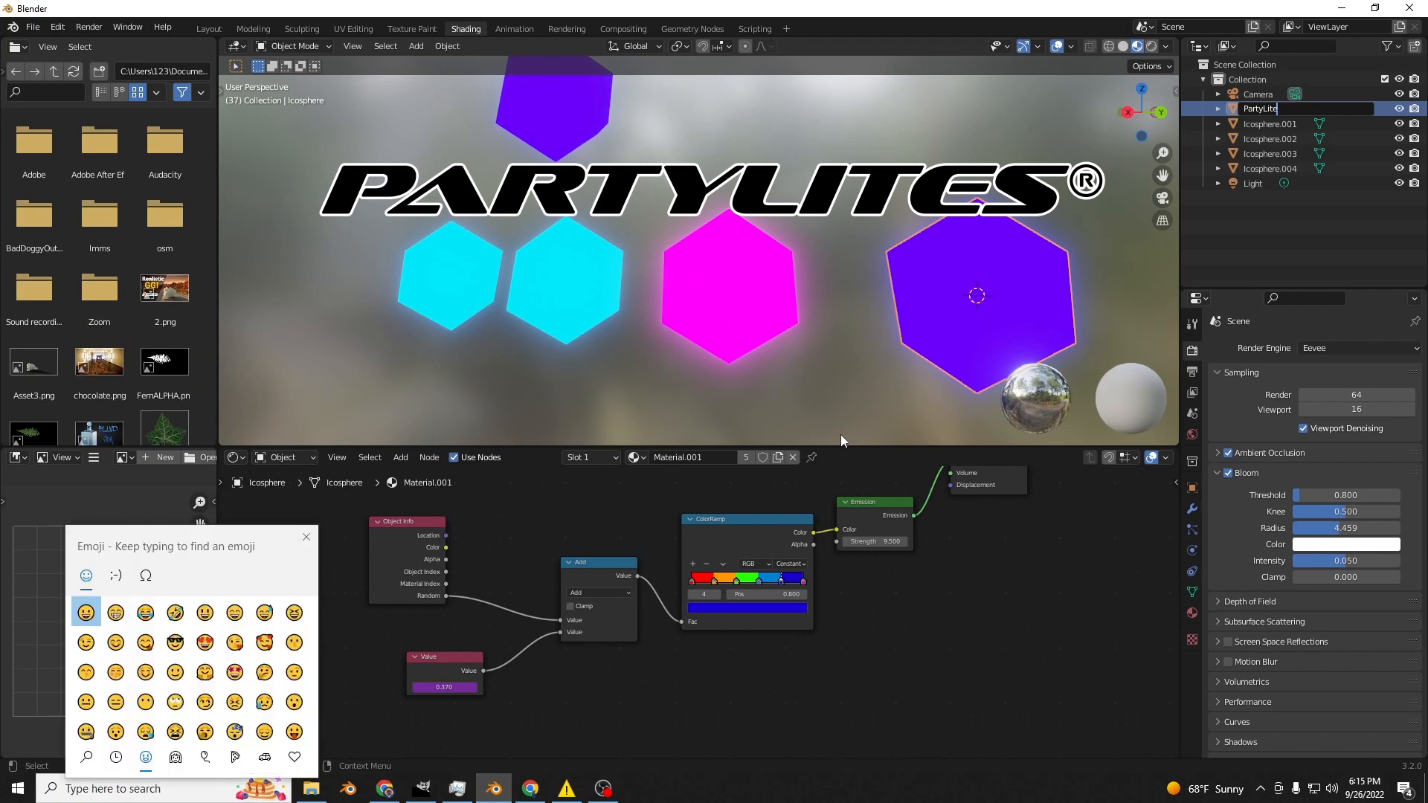
{"action": "type", "text": "re"}
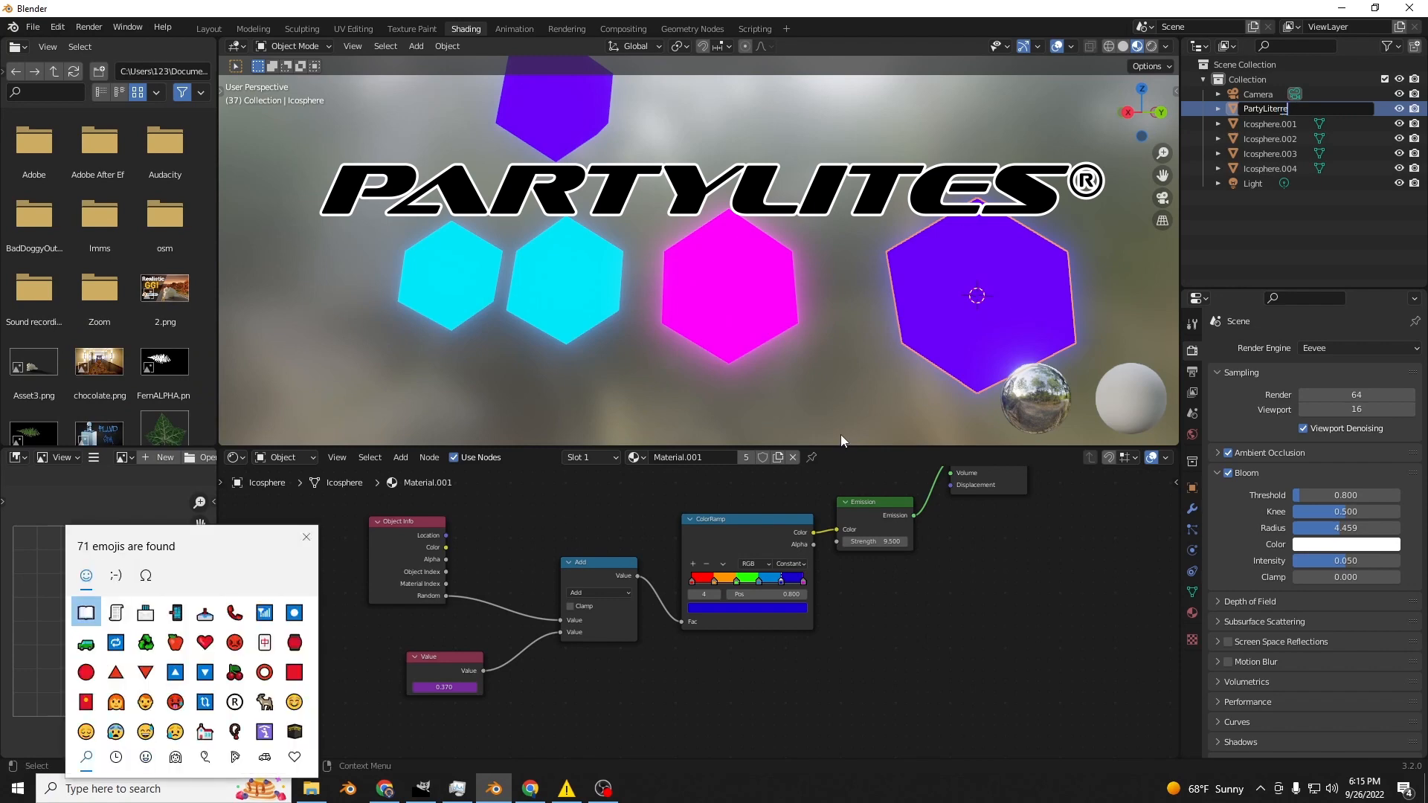
{"action": "type", "text": "g"}
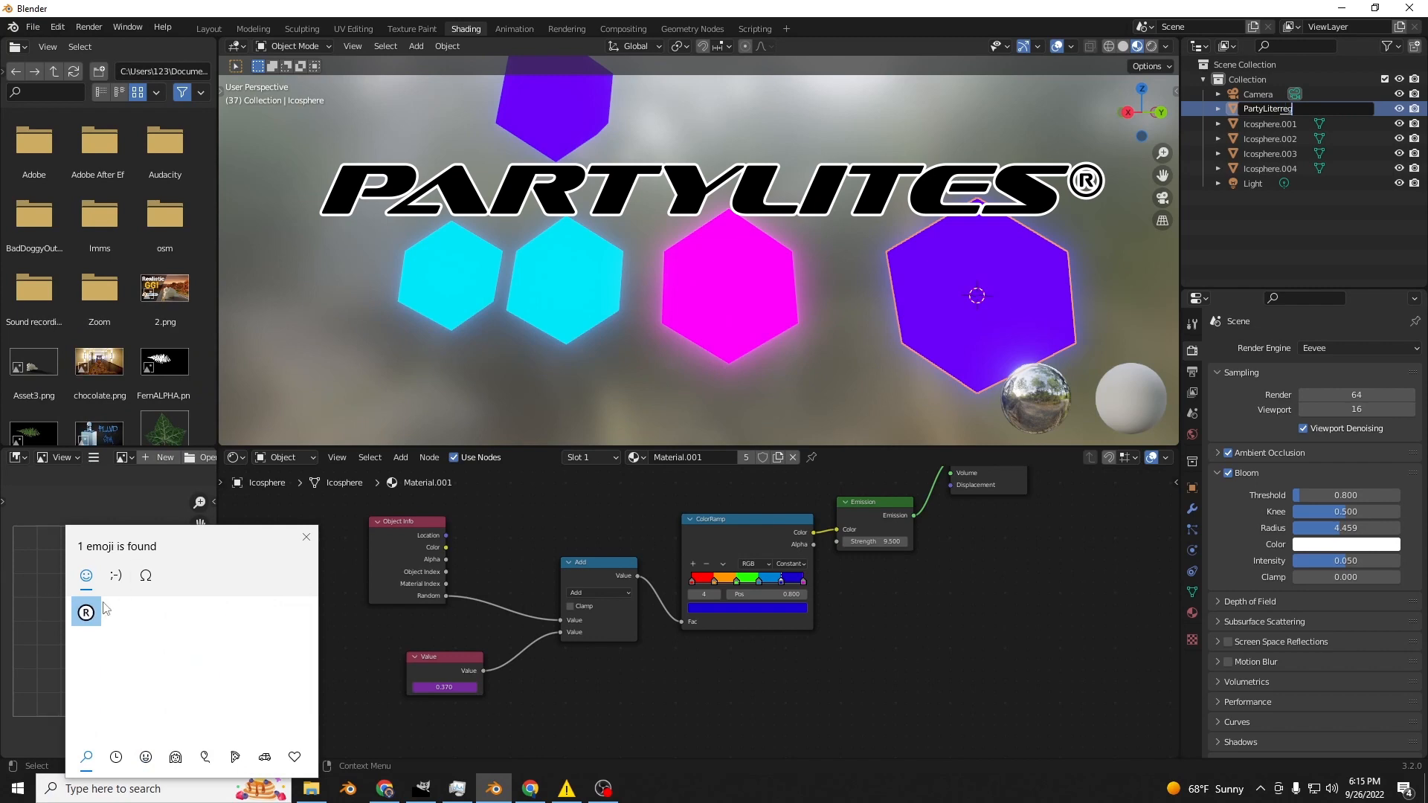
{"action": "left_click", "coordinate": [95, 606]}
{"action": "left_click", "coordinate": [1302, 109]}
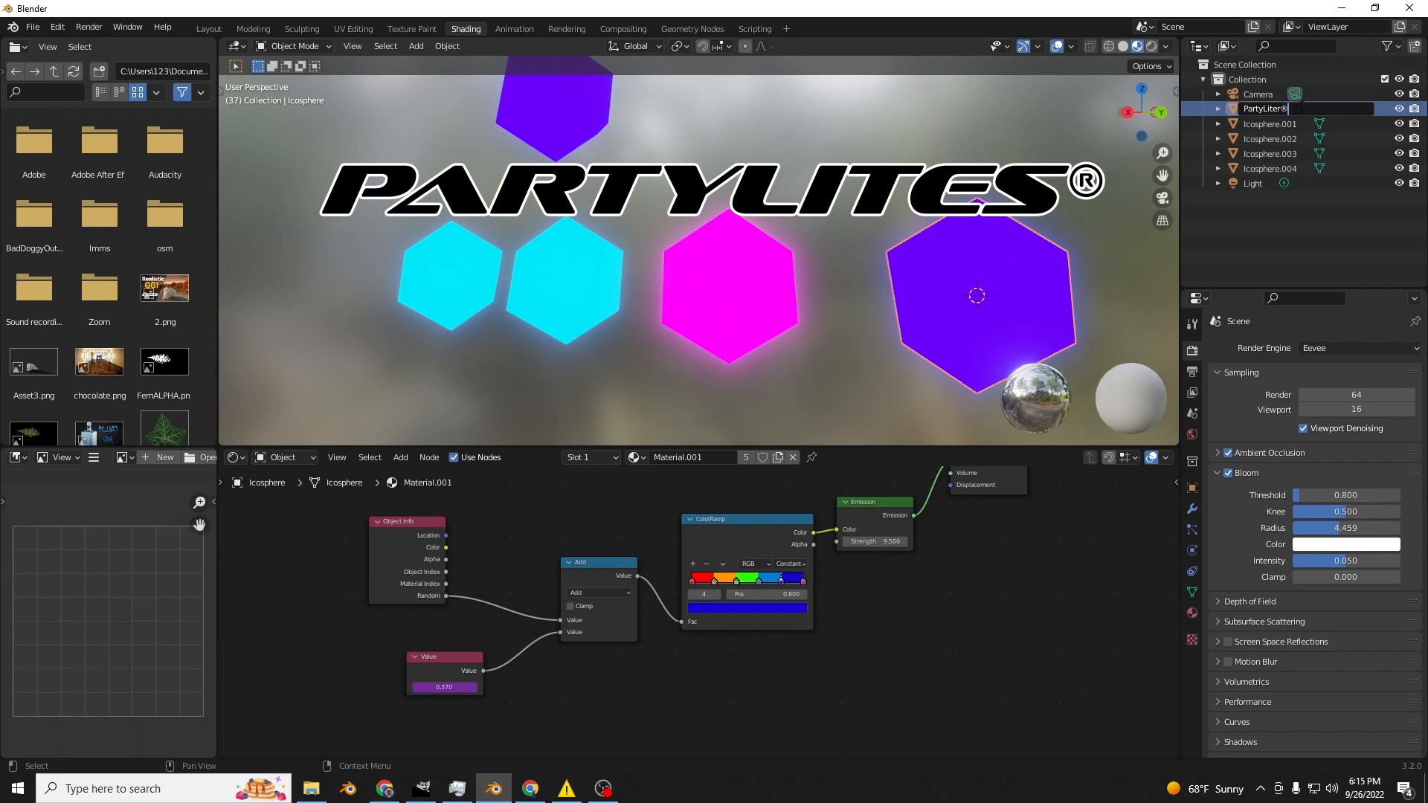
{"action": "key", "text": "Return"}
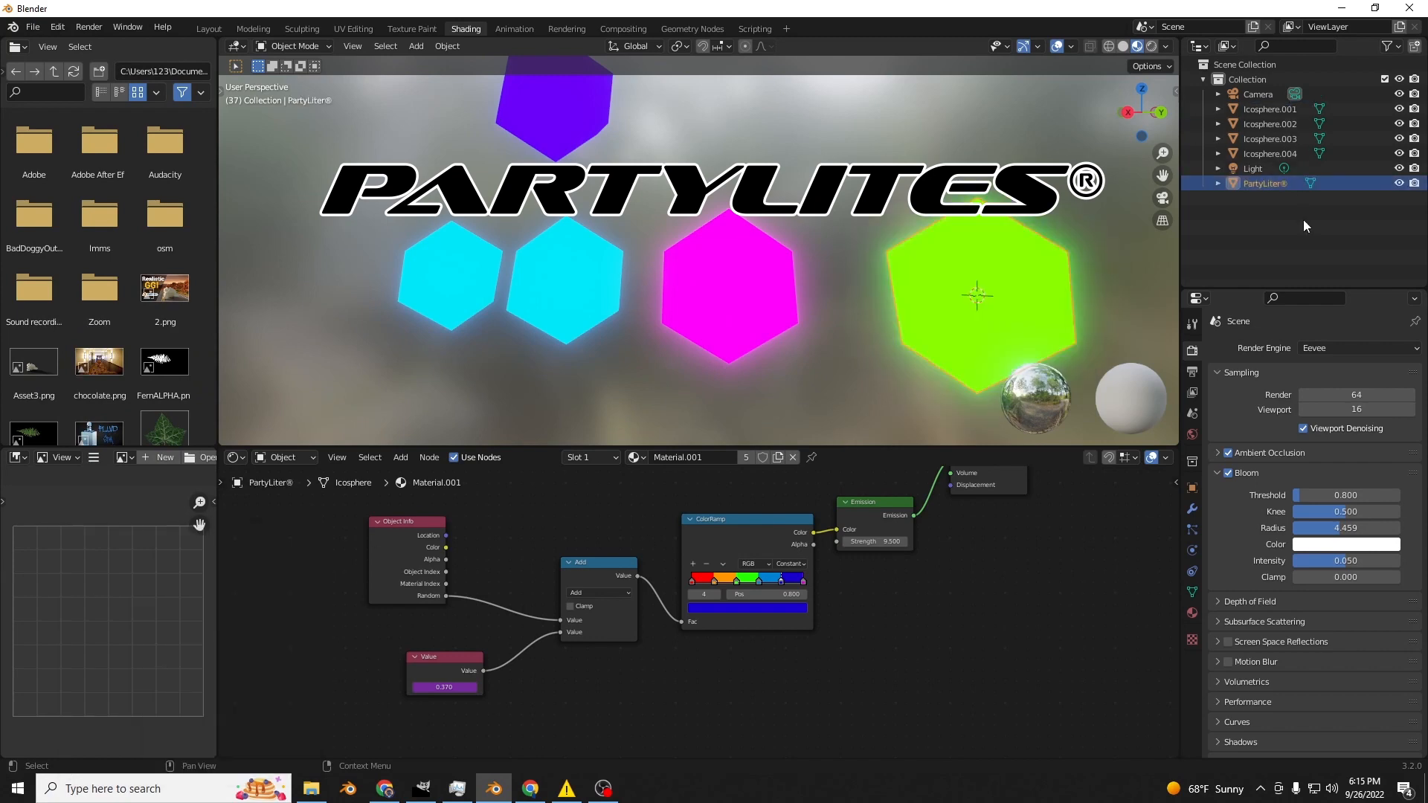
Delete the stray r from the renamed icosphere's name to make it PartyLite®.
{"action": "double_click", "coordinate": [1277, 183]}
{"action": "left_click", "coordinate": [1279, 184]}
{"action": "key", "text": "BackSpace"}
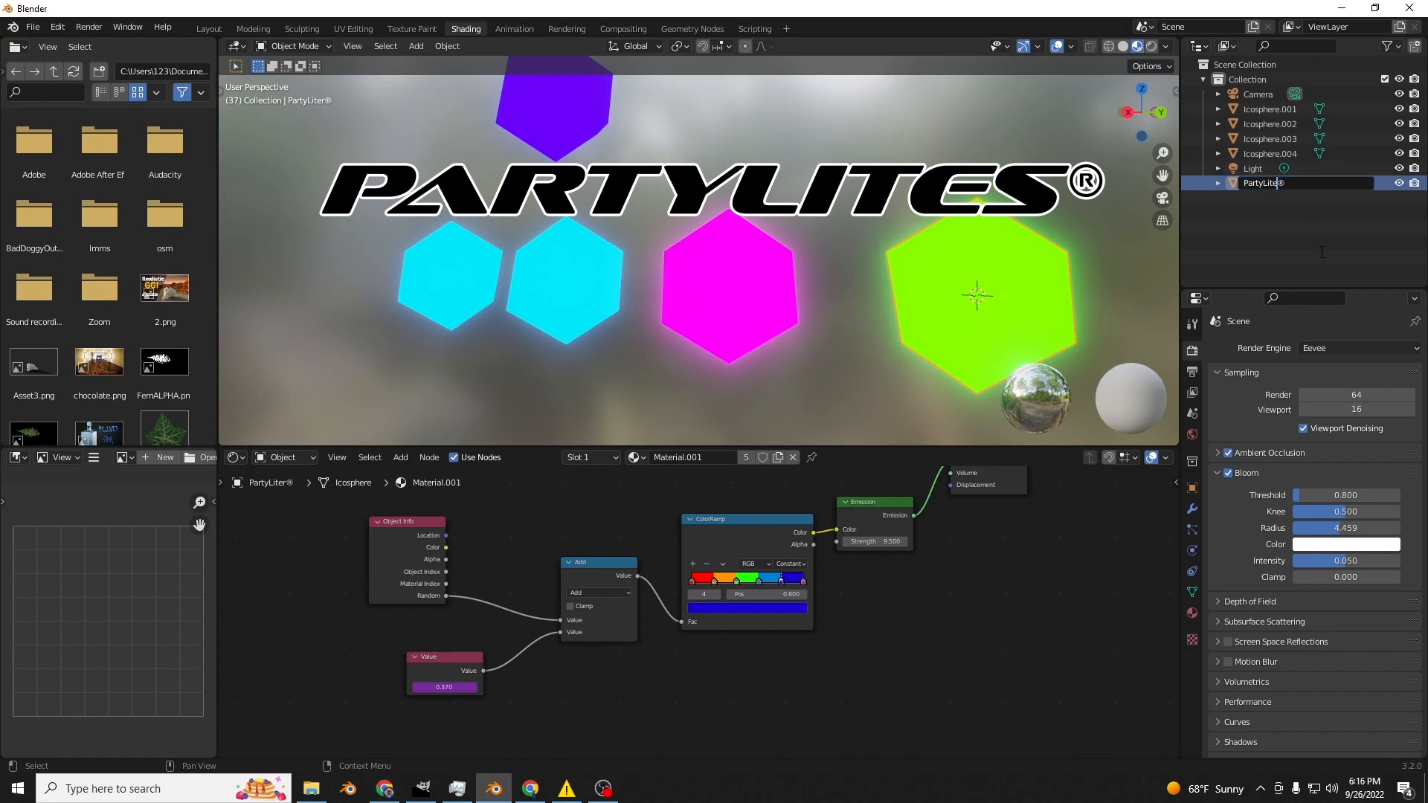
{"action": "key", "text": "Return"}
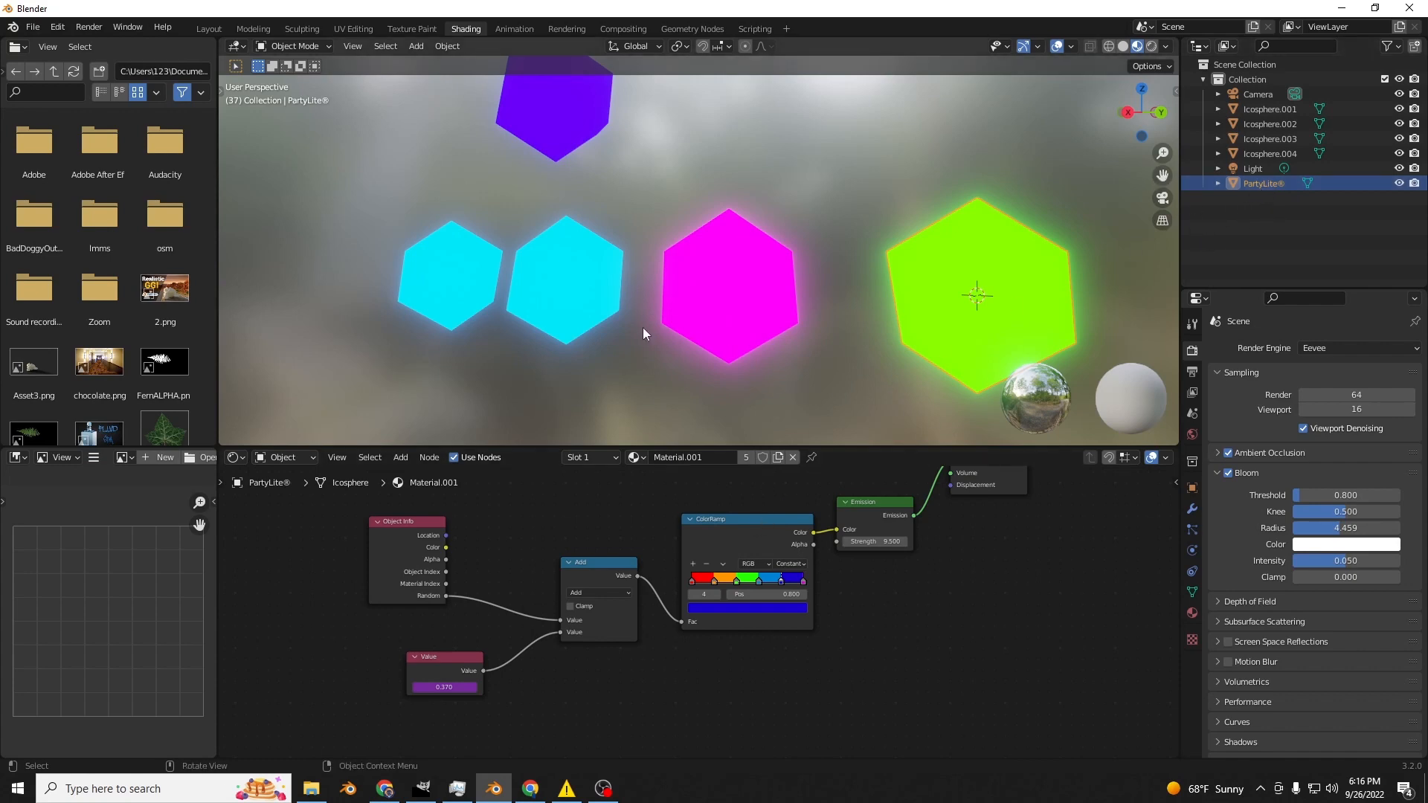
Examine the node chain up close and play the animation while viewing all five icospheres from farther away and other angles.
{"action": "scroll", "coordinate": [493, 658], "scroll_direction": "up", "scroll_amount": 2}
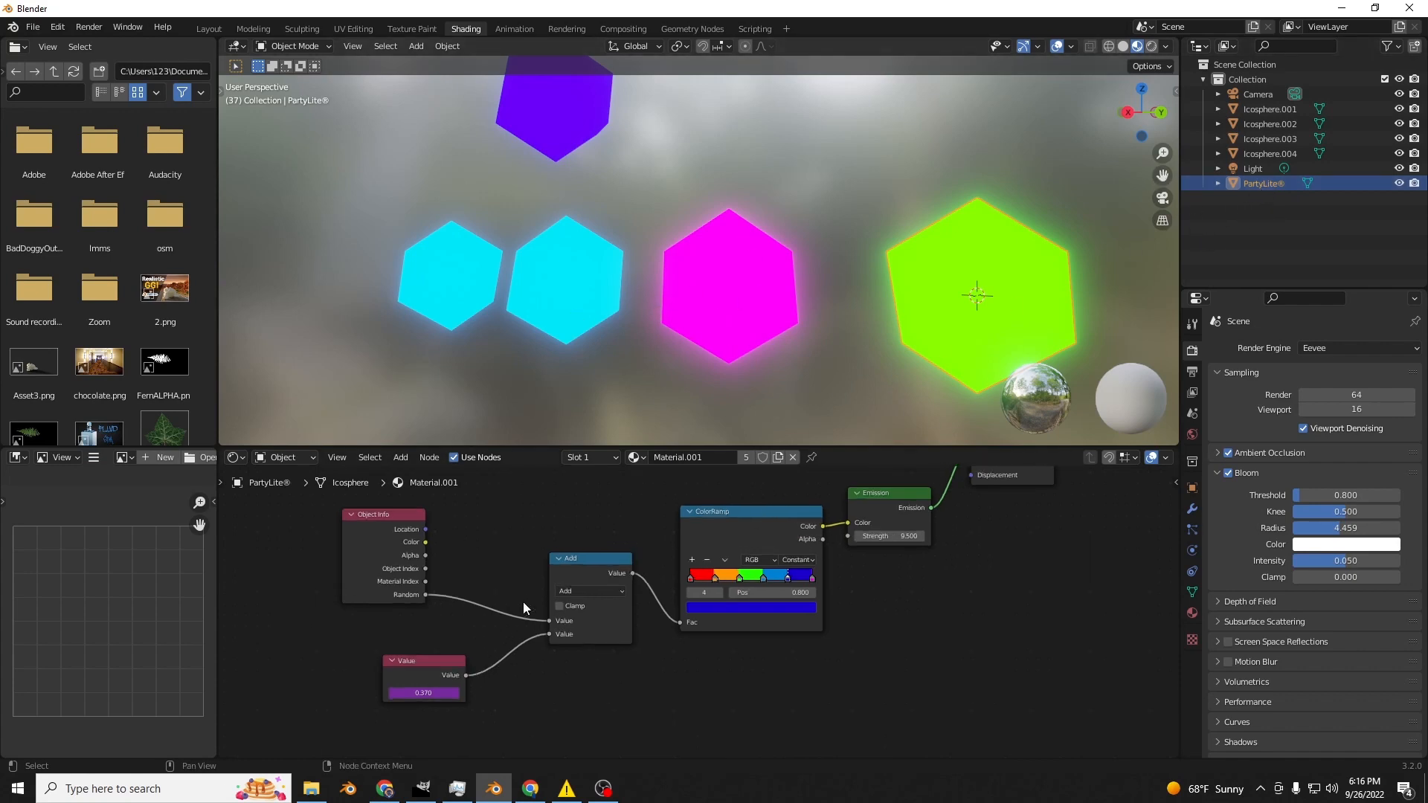
{"action": "middle_click_drag", "start_coordinate": [502, 652], "coordinate": [832, 633]}
{"action": "middle_click_drag", "start_coordinate": [590, 602], "coordinate": [383, 640]}
{"action": "key", "text": "space"}
{"action": "key", "text": "space"}
{"action": "scroll", "coordinate": [667, 286], "scroll_direction": "down", "scroll_amount": 5}
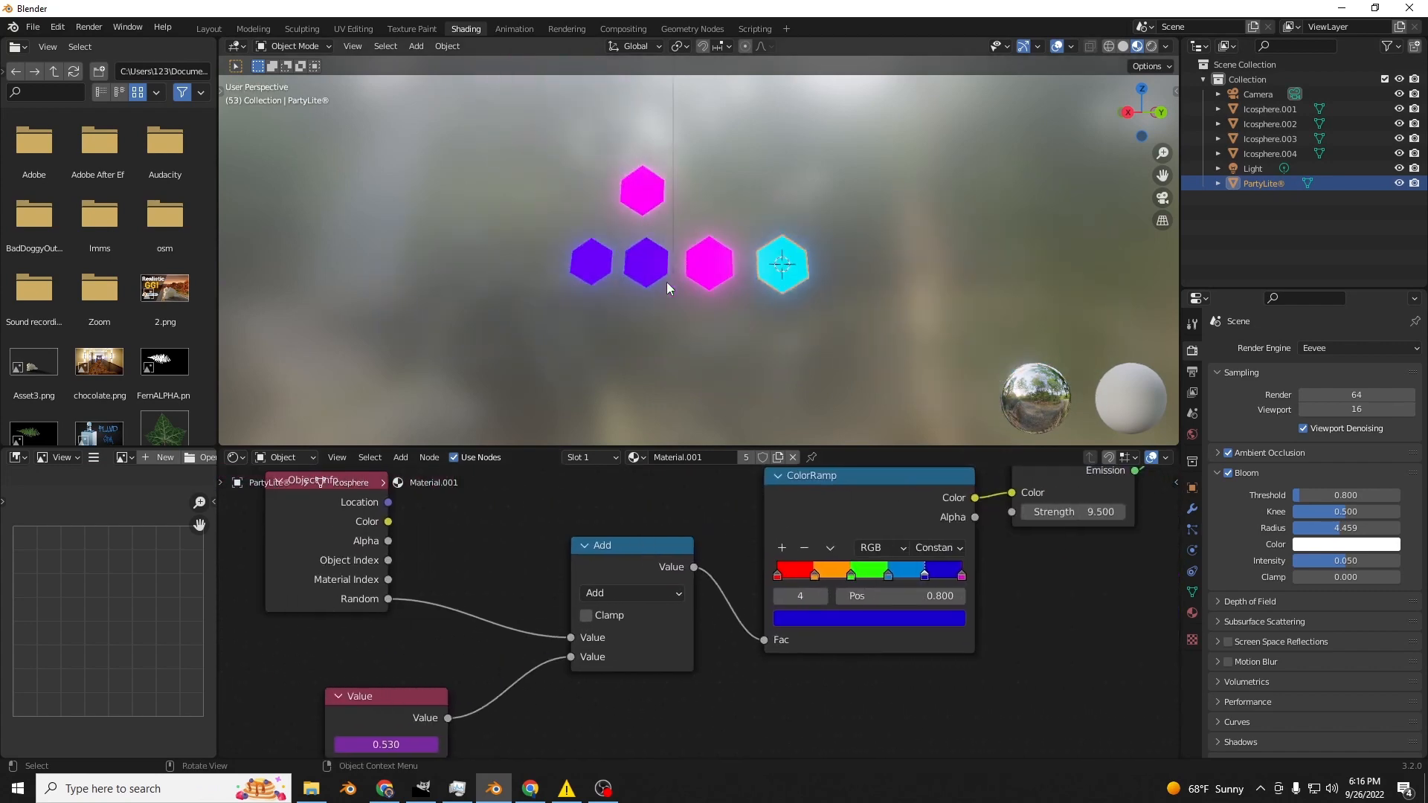
{"action": "middle_click_drag", "start_coordinate": [607, 388], "coordinate": [691, 418]}
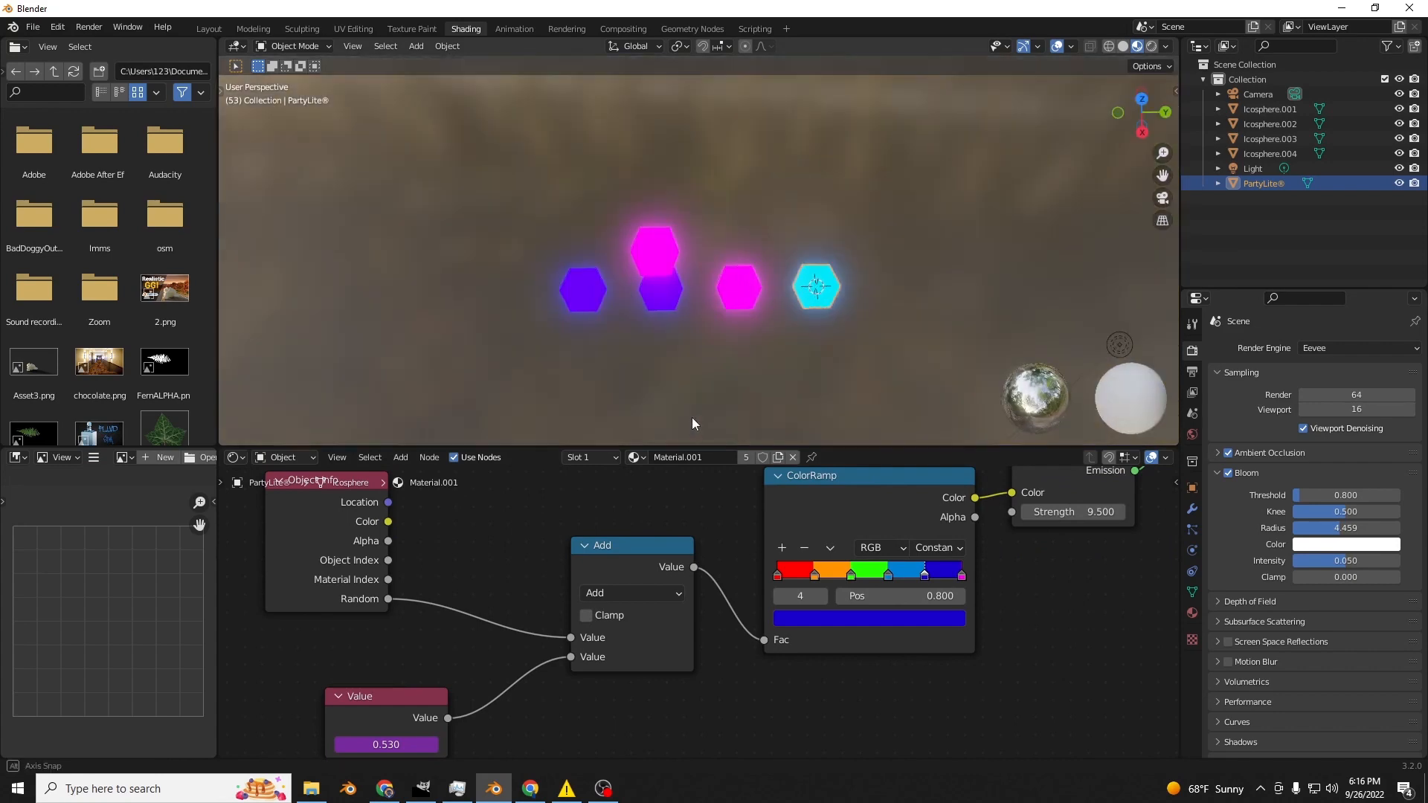
{"action": "scroll", "coordinate": [710, 390], "scroll_direction": "down", "scroll_amount": 4}
{"action": "key", "text": "space"}
{"action": "middle_click_drag", "start_coordinate": [720, 364], "coordinate": [626, 433]}
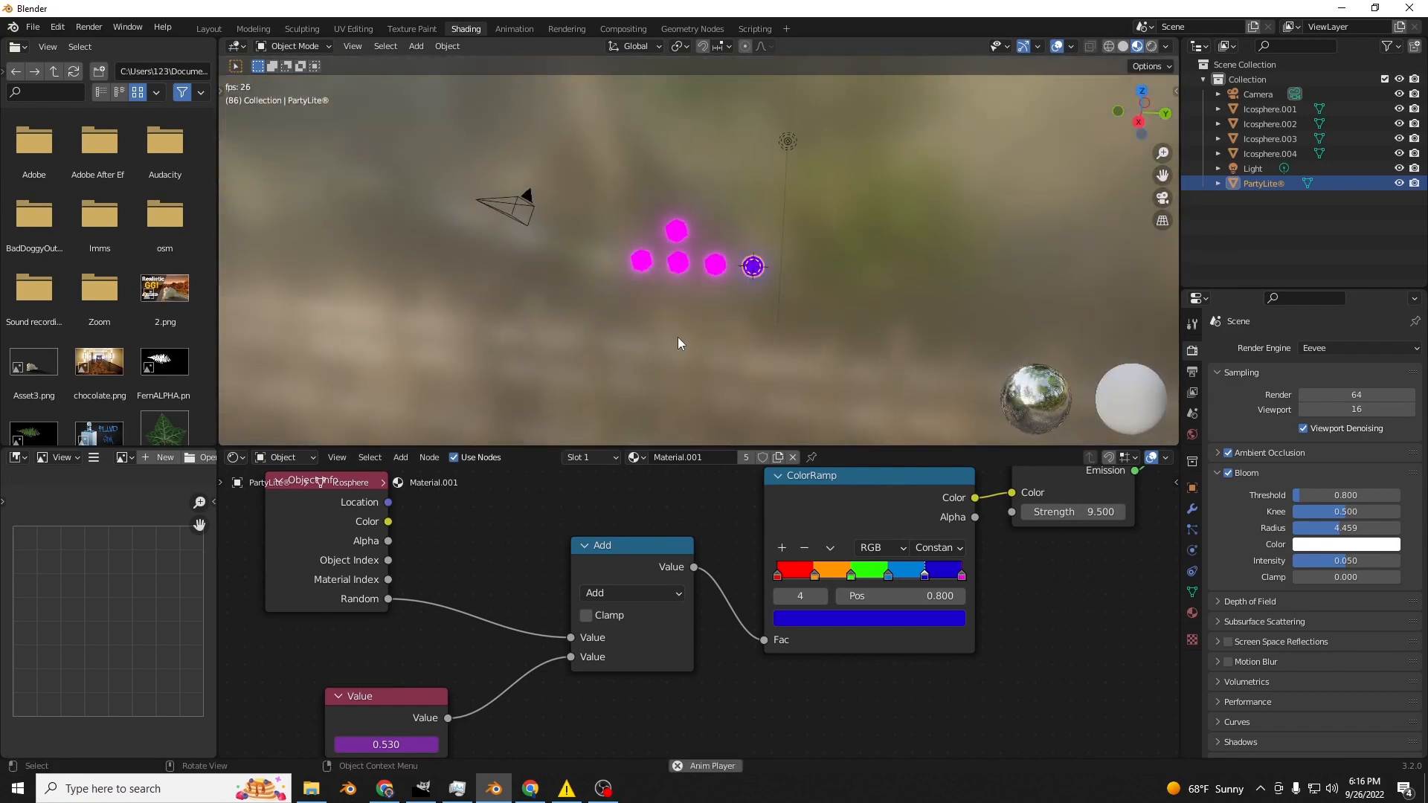
Stop the playback, close the file browser and image editor areas, and give the shader editor more height.
{"action": "key", "text": "space"}
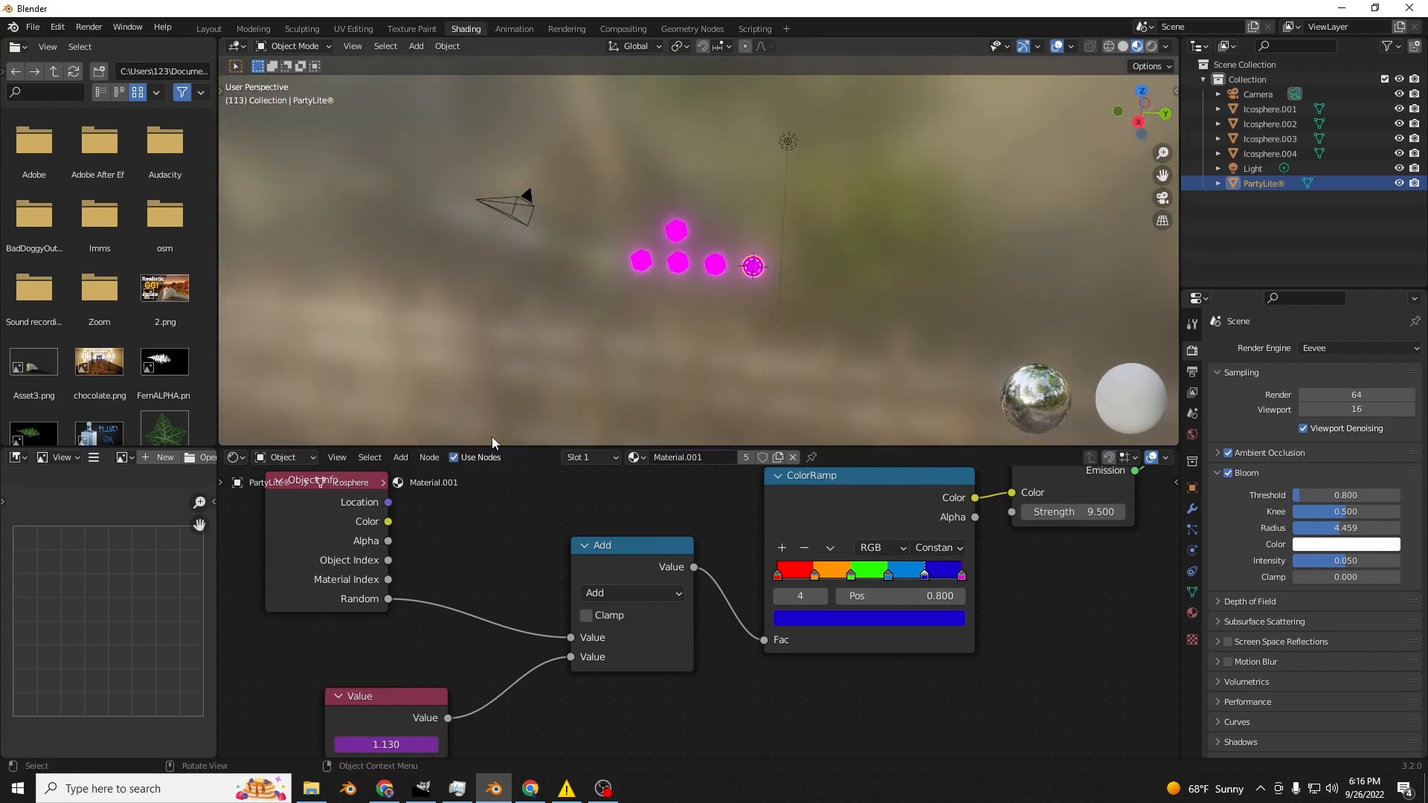
{"action": "left_click_drag", "start_coordinate": [218, 483], "coordinate": [347, 479]}
{"action": "mouse_move", "coordinate": [272, 448]}
{"action": "left_mouse_down"}
{"action": "mouse_move", "coordinate": [271, 695]}
{"action": "mouse_move", "coordinate": [271, 426]}
{"action": "left_mouse_up"}
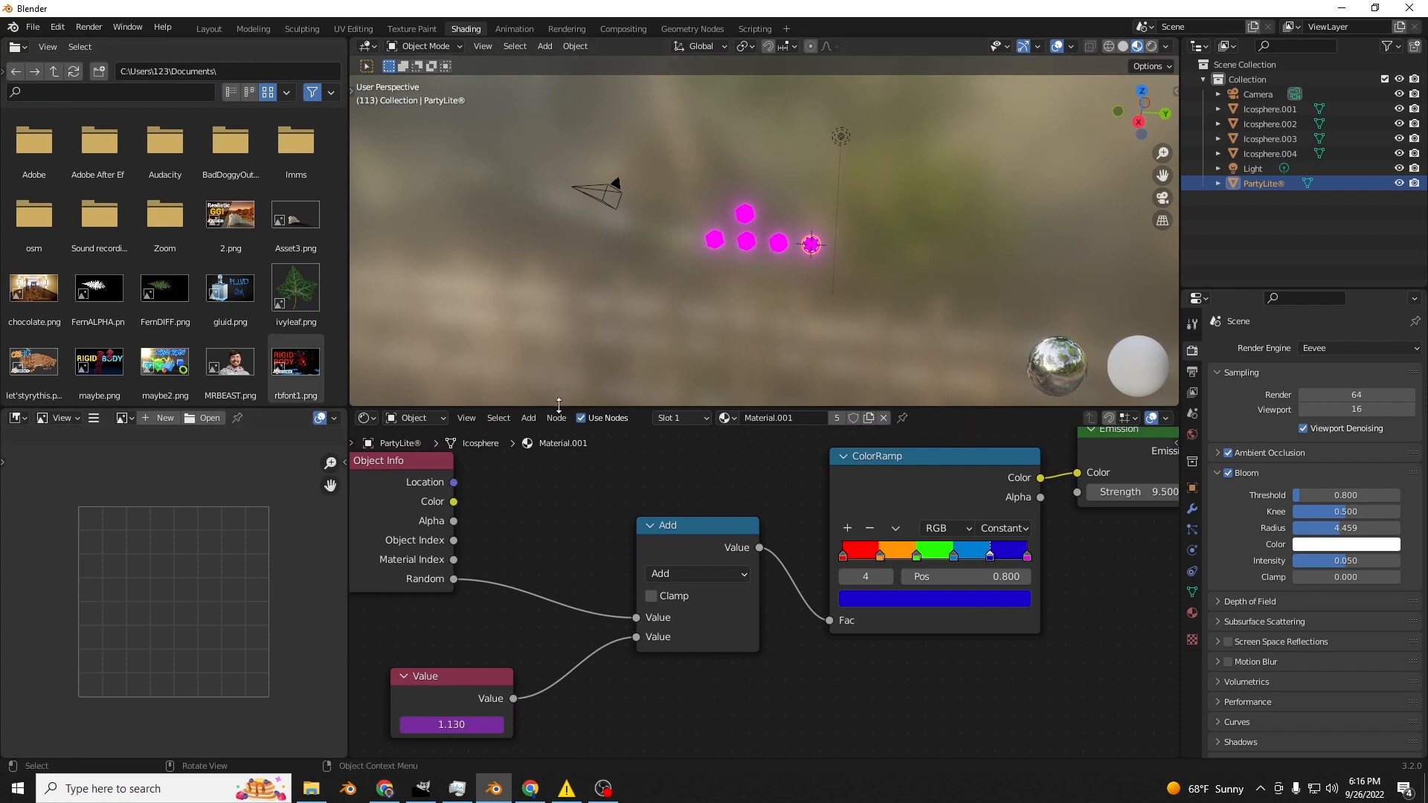
{"action": "left_click_drag", "start_coordinate": [558, 405], "coordinate": [558, 512]}
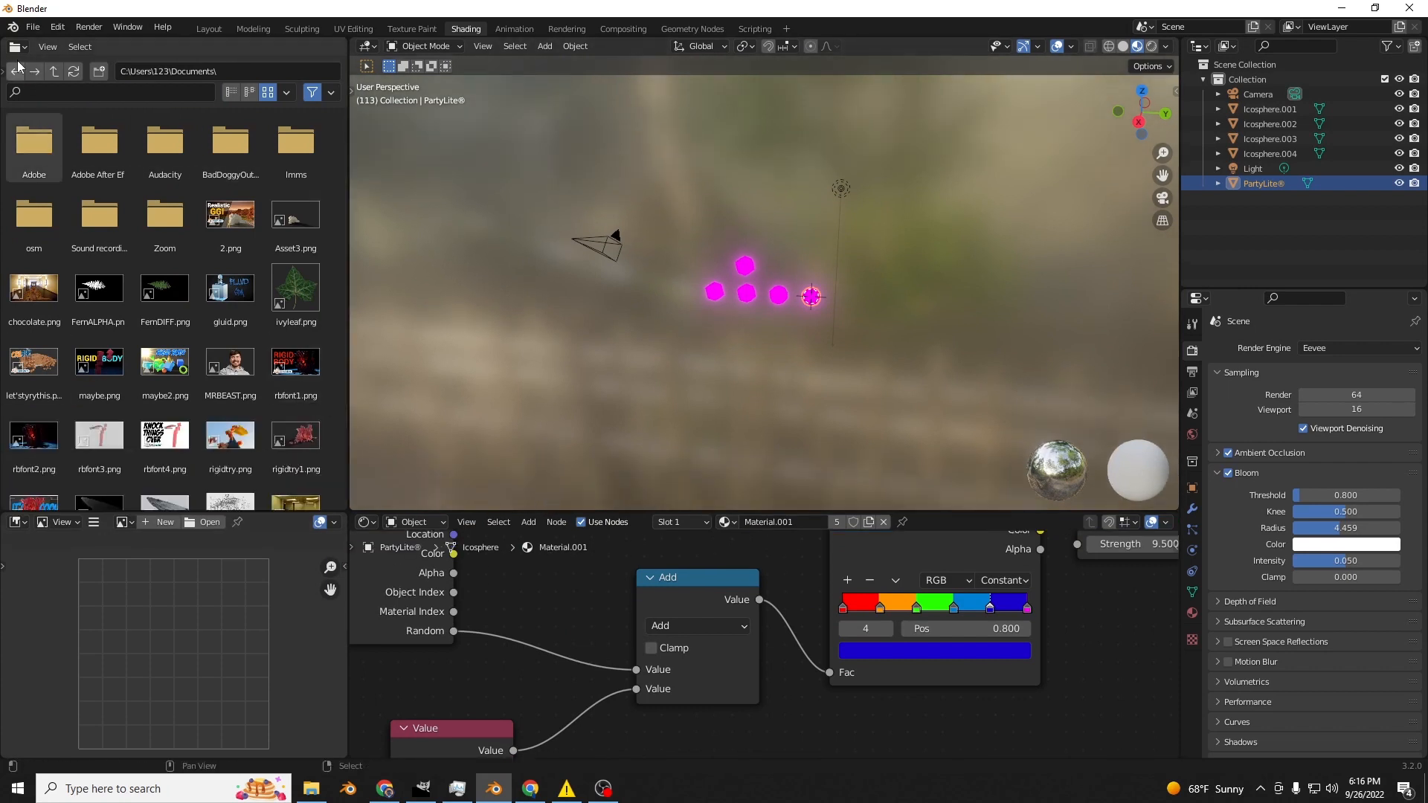
{"action": "right_click", "coordinate": [119, 46]}
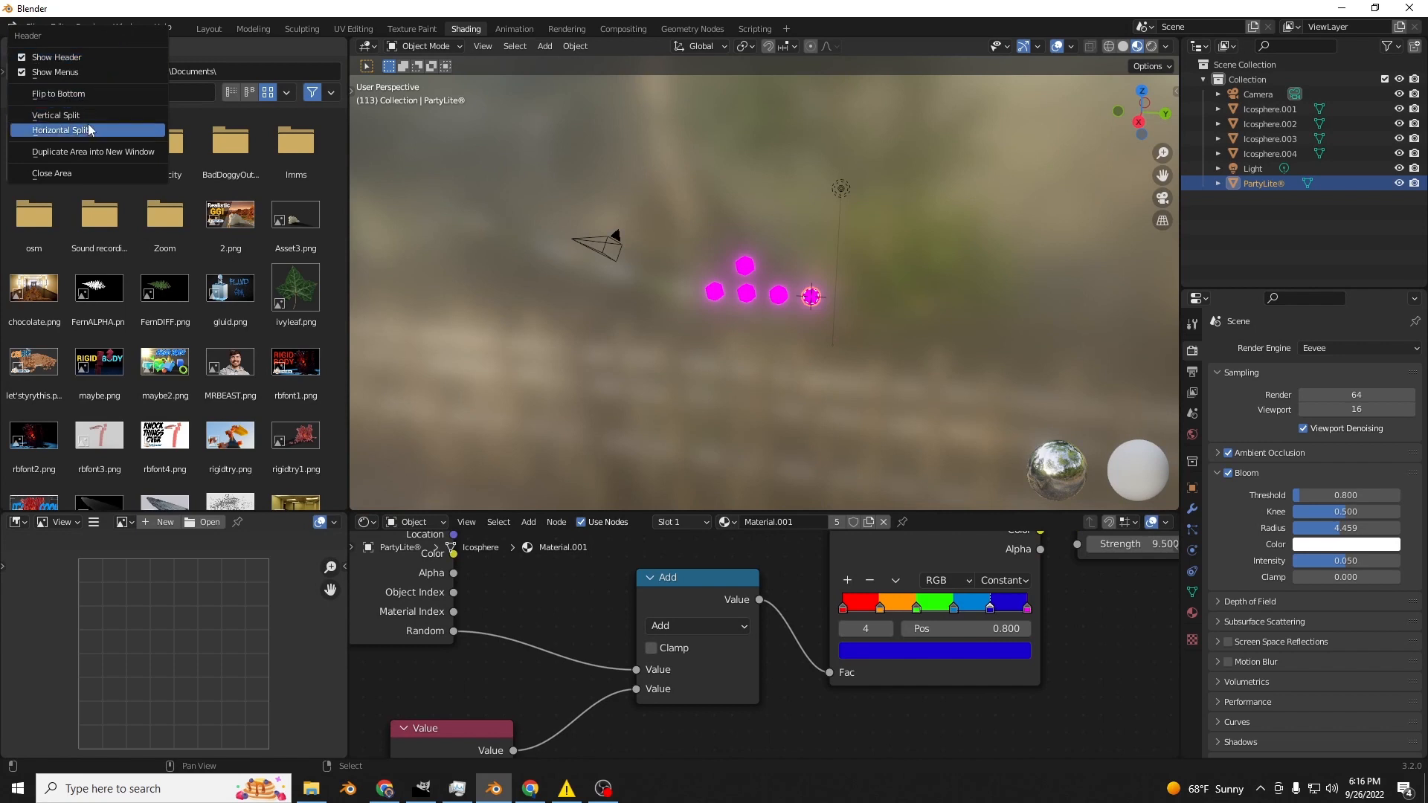
{"action": "left_click", "coordinate": [85, 172]}
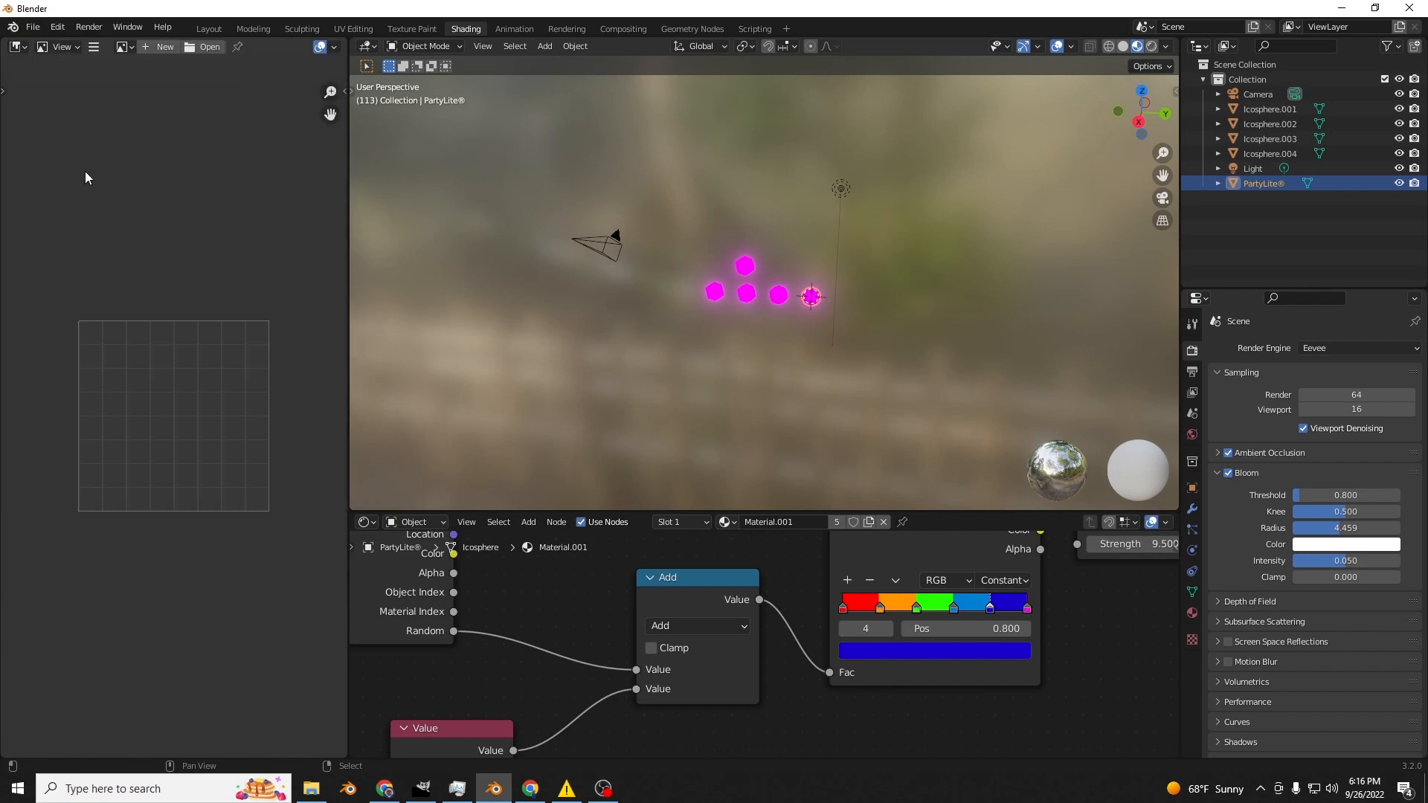
{"action": "right_click", "coordinate": [238, 48]}
{"action": "left_click", "coordinate": [215, 220]}
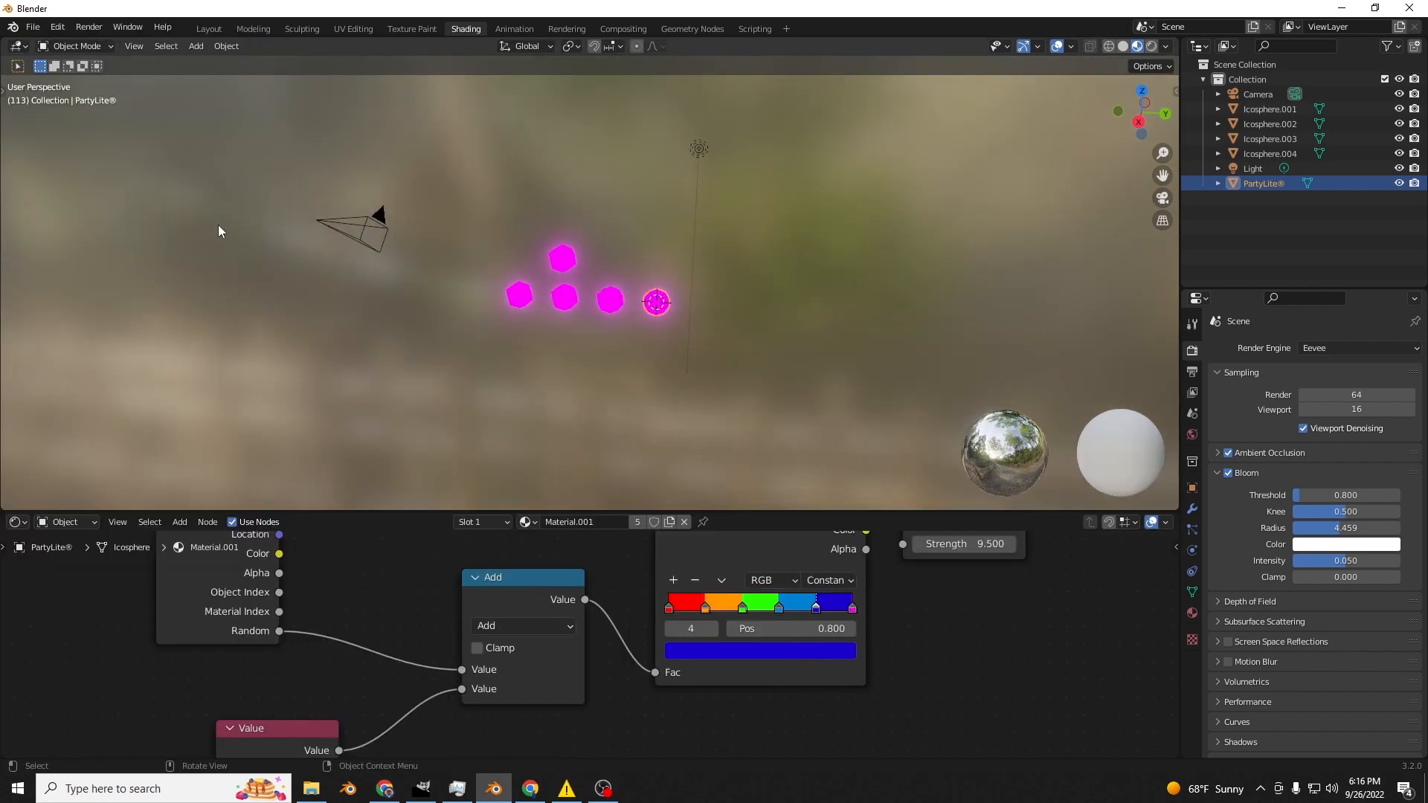
{"action": "left_click_drag", "start_coordinate": [381, 512], "coordinate": [256, 404]}
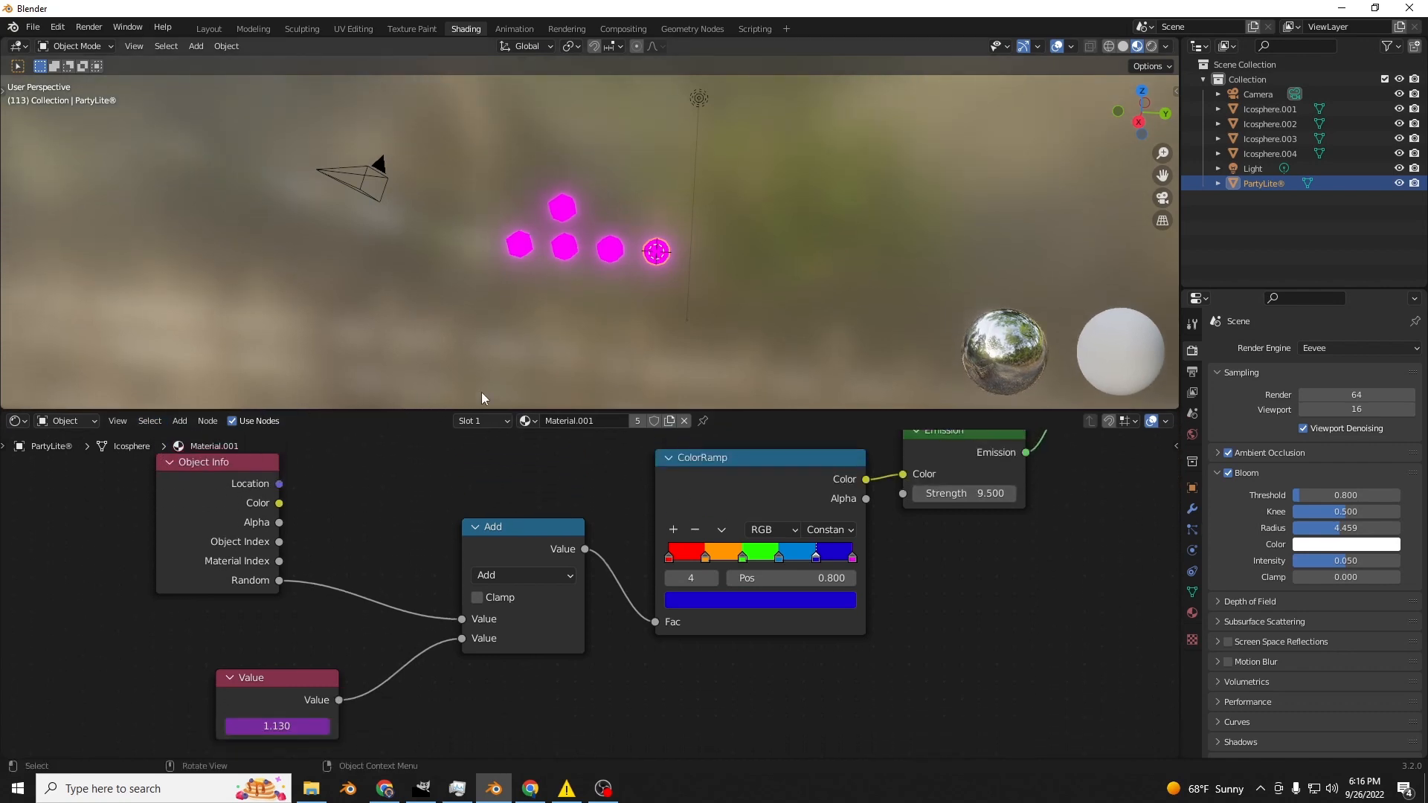
Split the 3D viewport horizontally and turn its lower part into a Timeline.
{"action": "right_click", "coordinate": [444, 410]}
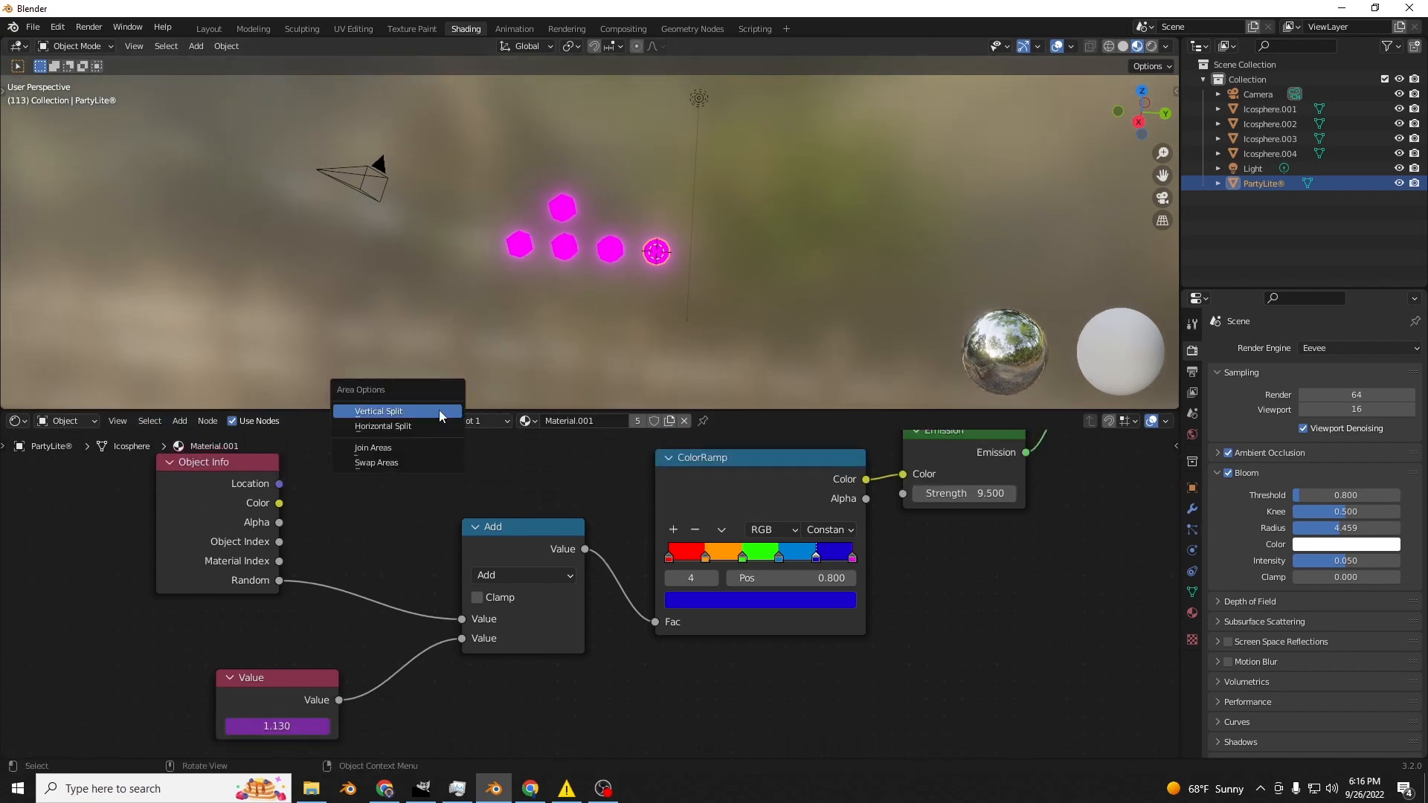
{"action": "key", "text": "Escape"}
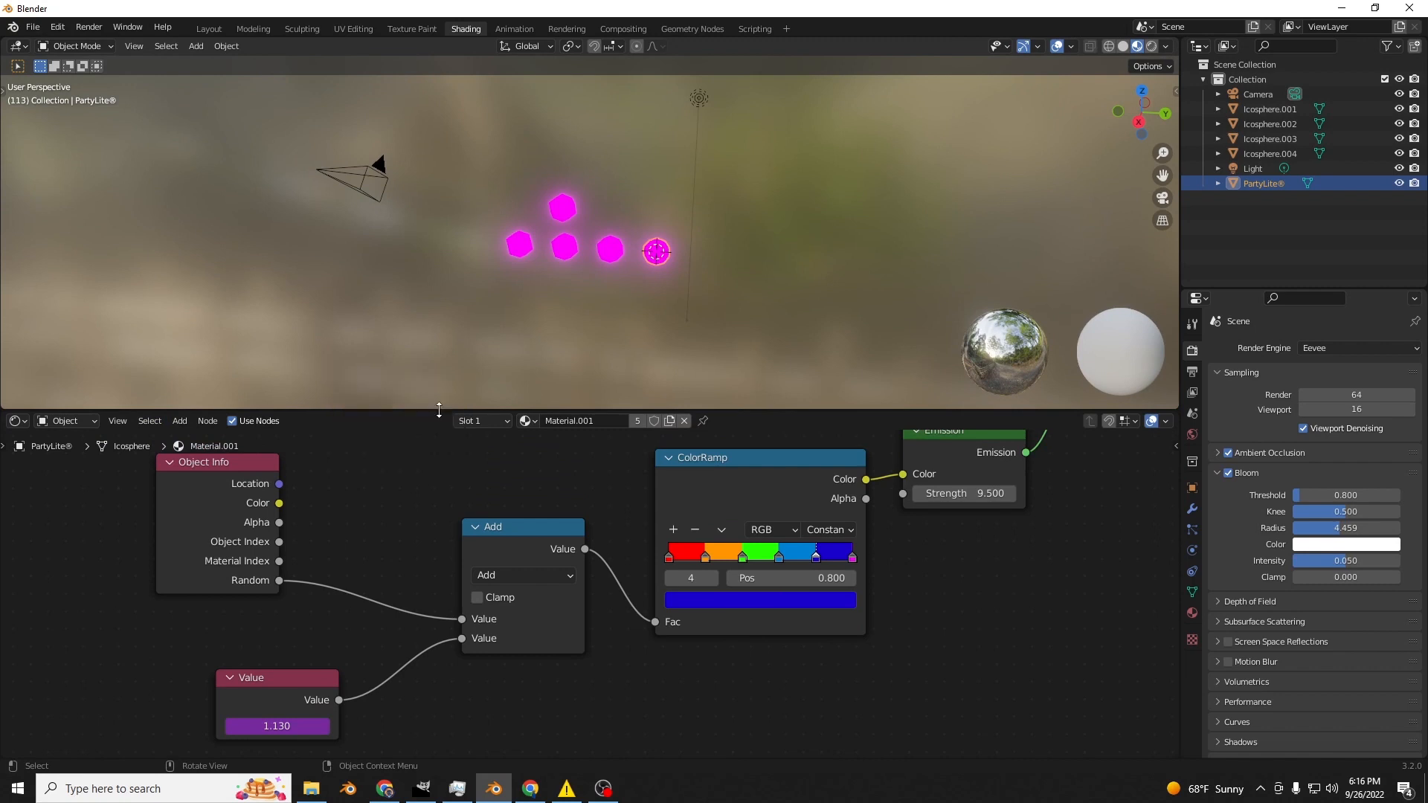
{"action": "right_click", "coordinate": [362, 409]}
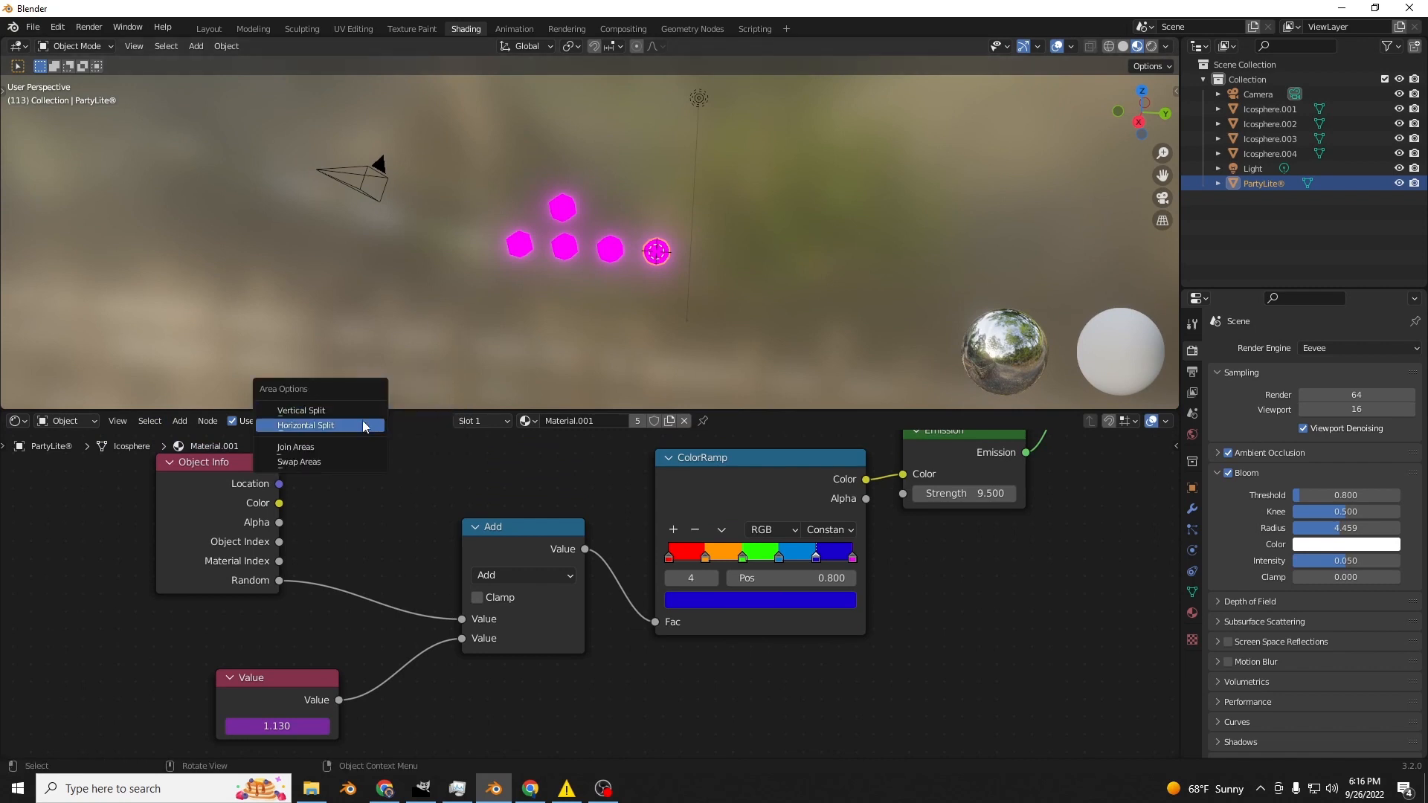
{"action": "left_click", "coordinate": [357, 409]}
{"action": "left_click", "coordinate": [381, 345]}
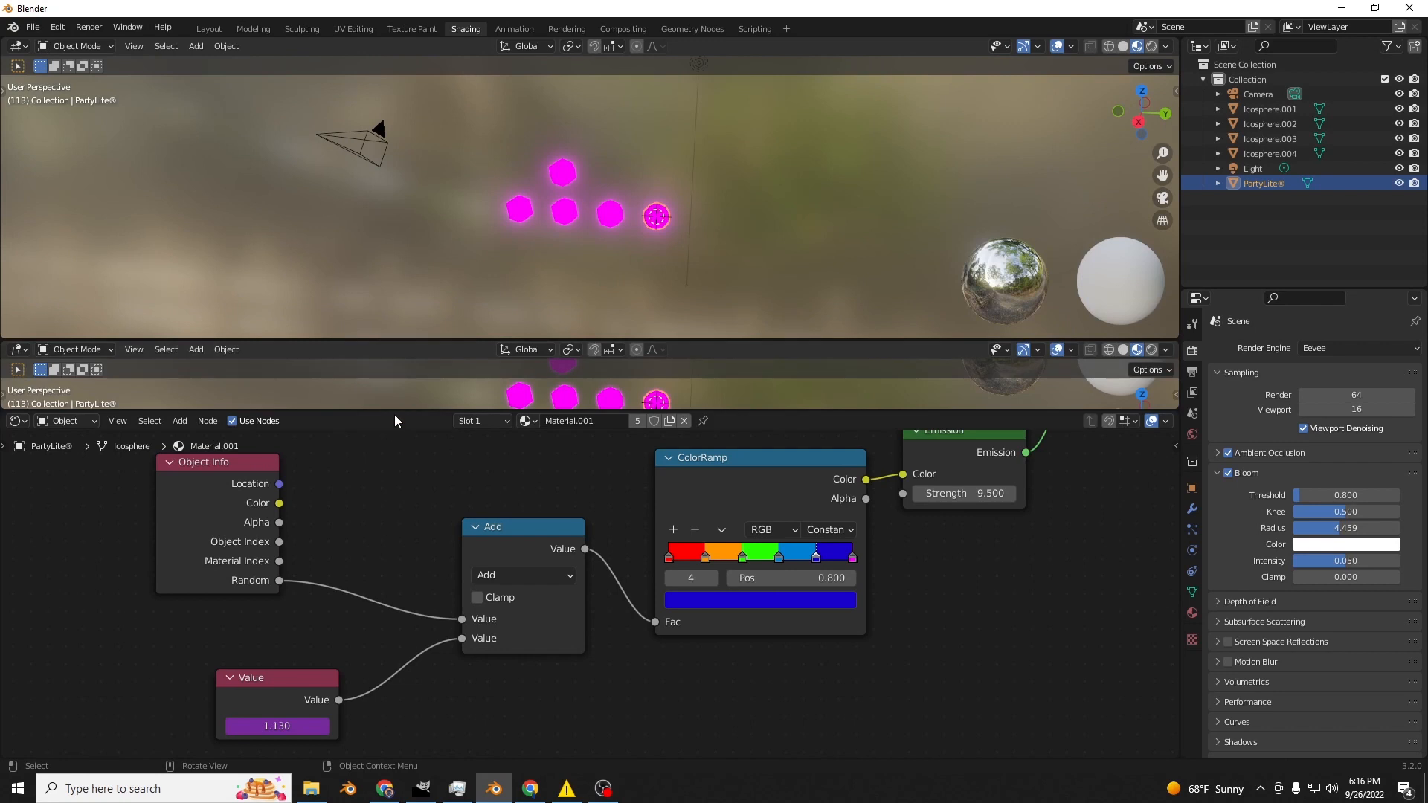
{"action": "left_click_drag", "start_coordinate": [394, 413], "coordinate": [372, 483]}
{"action": "left_click", "coordinate": [18, 349]}
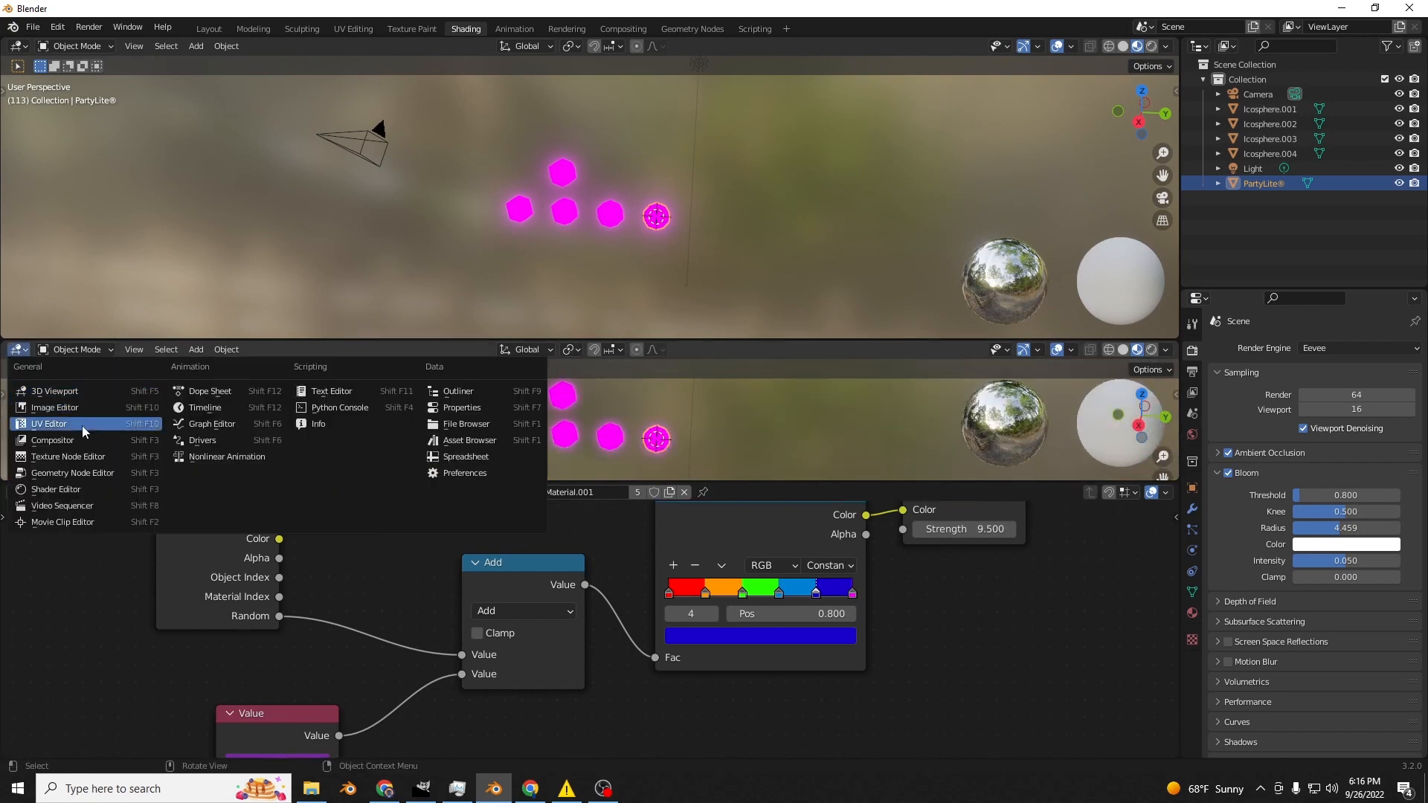
{"action": "left_click", "coordinate": [223, 406]}
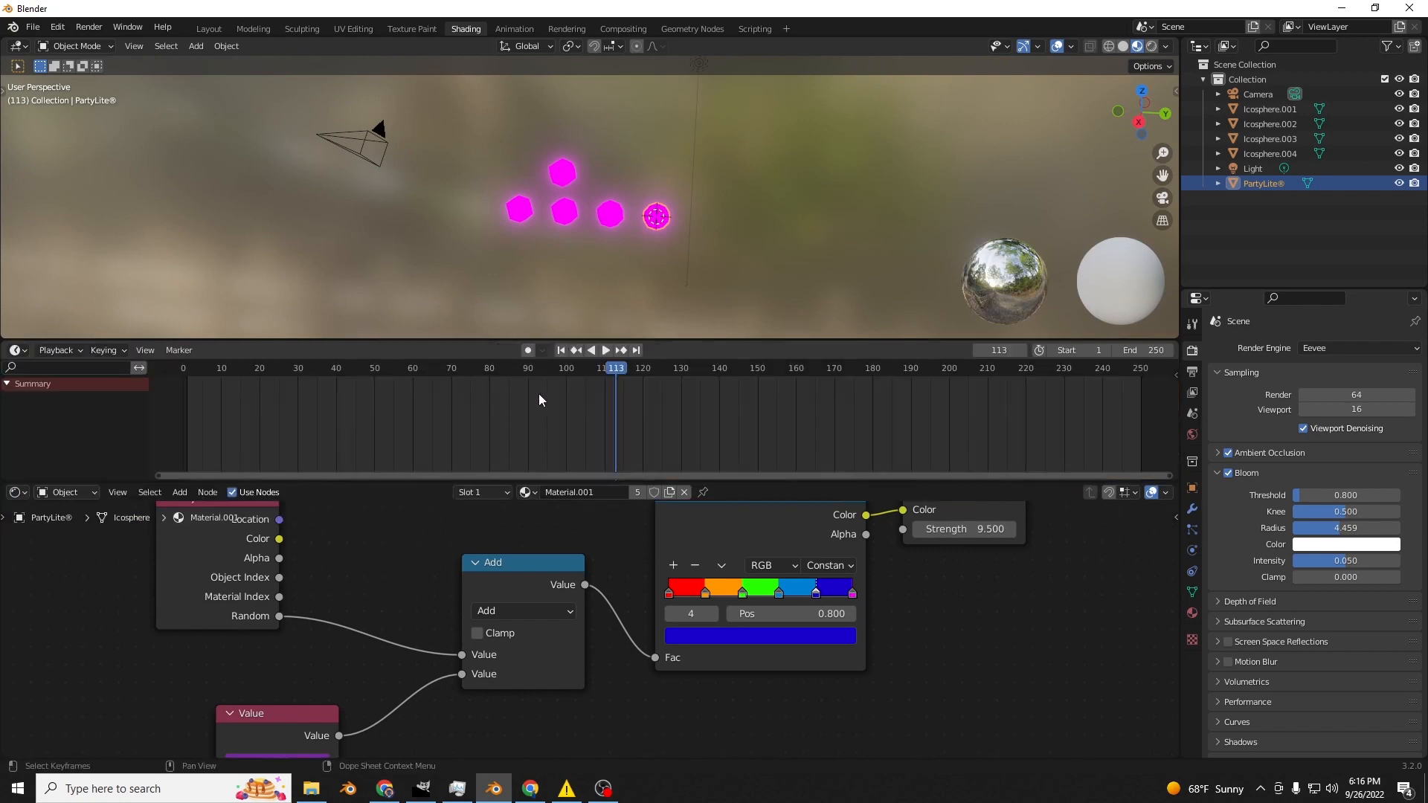
Adjust the heights of the viewport, Timeline and shader editor, and move the playhead to frame 64.
{"action": "left_click_drag", "start_coordinate": [448, 478], "coordinate": [452, 543]}
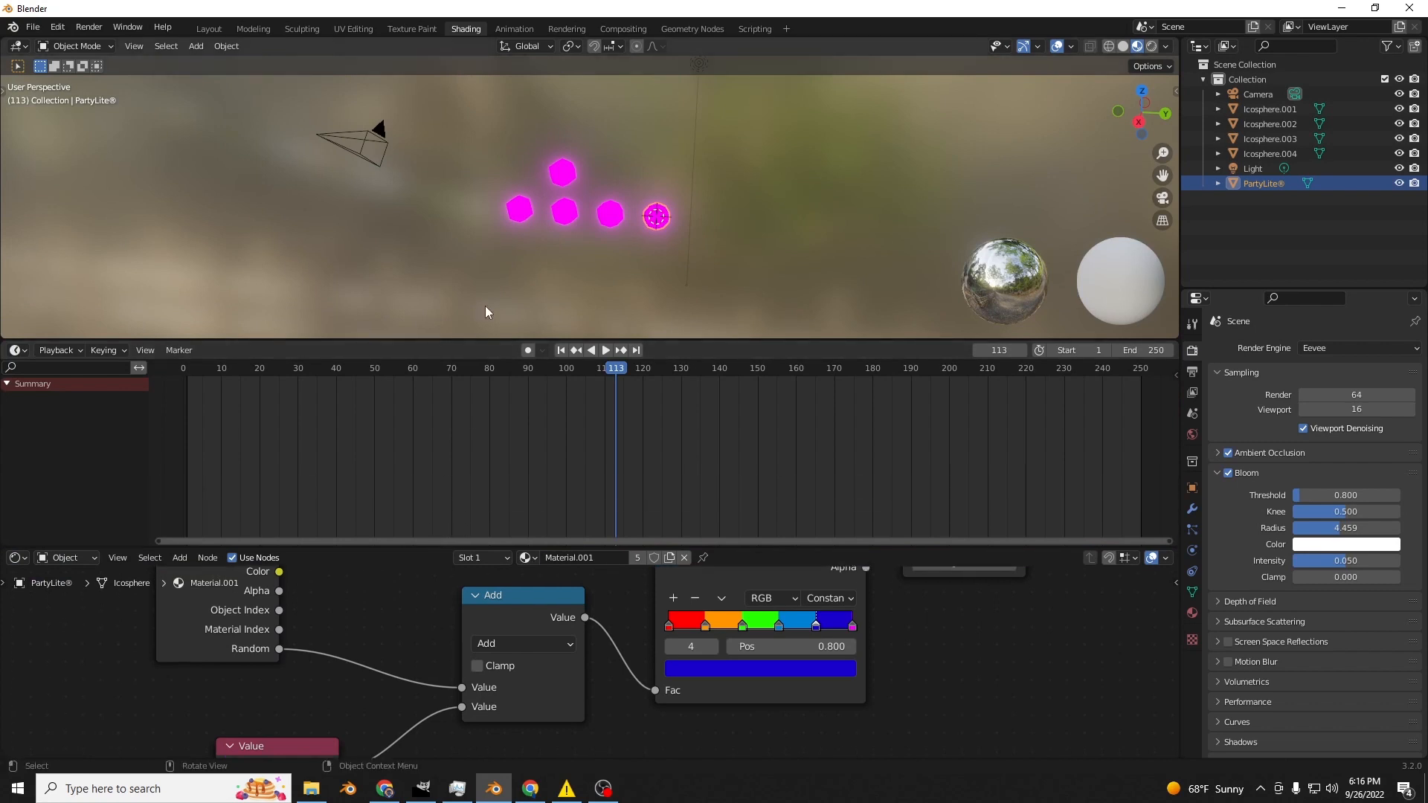
{"action": "left_click_drag", "start_coordinate": [473, 336], "coordinate": [471, 380]}
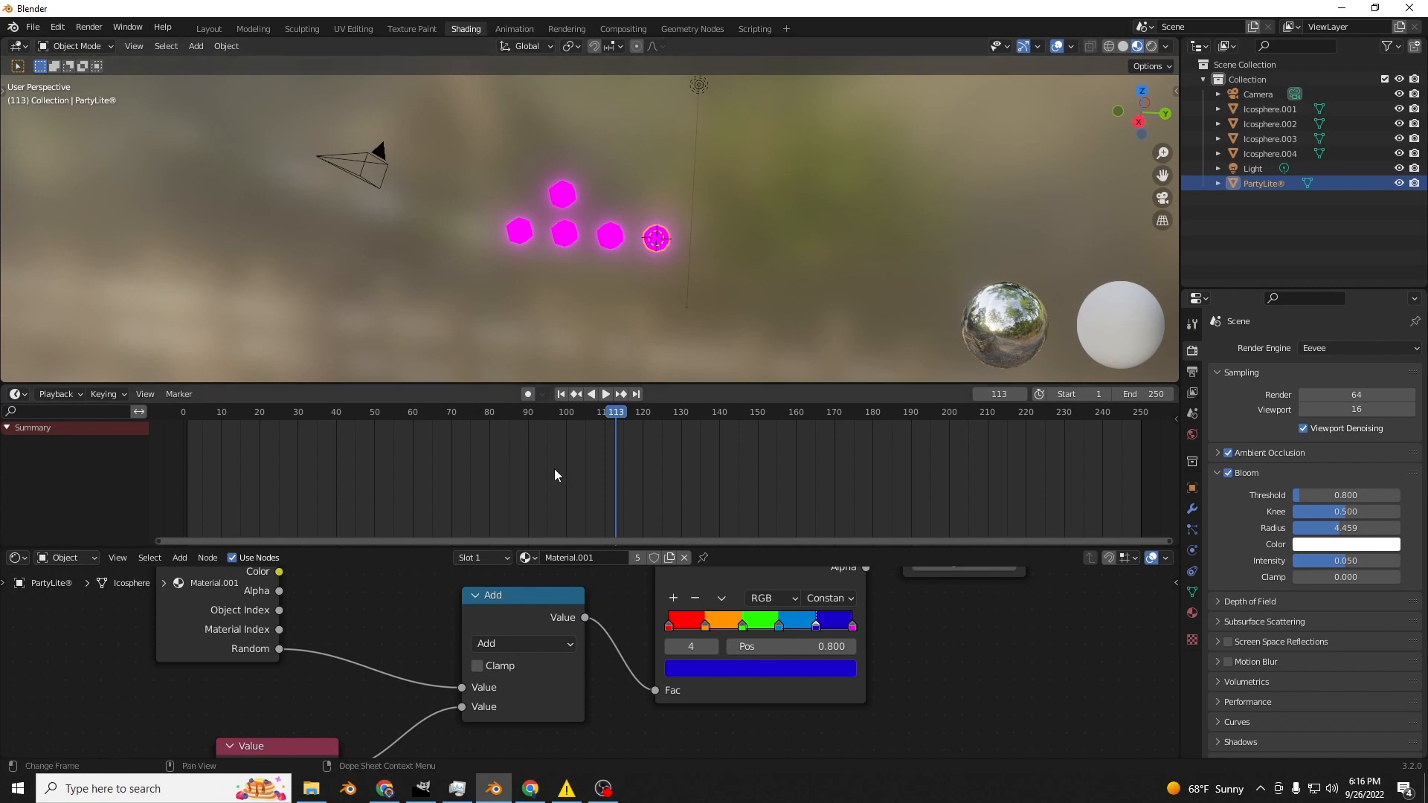
{"action": "scroll", "coordinate": [944, 640], "scroll_direction": "down", "scroll_amount": 3}
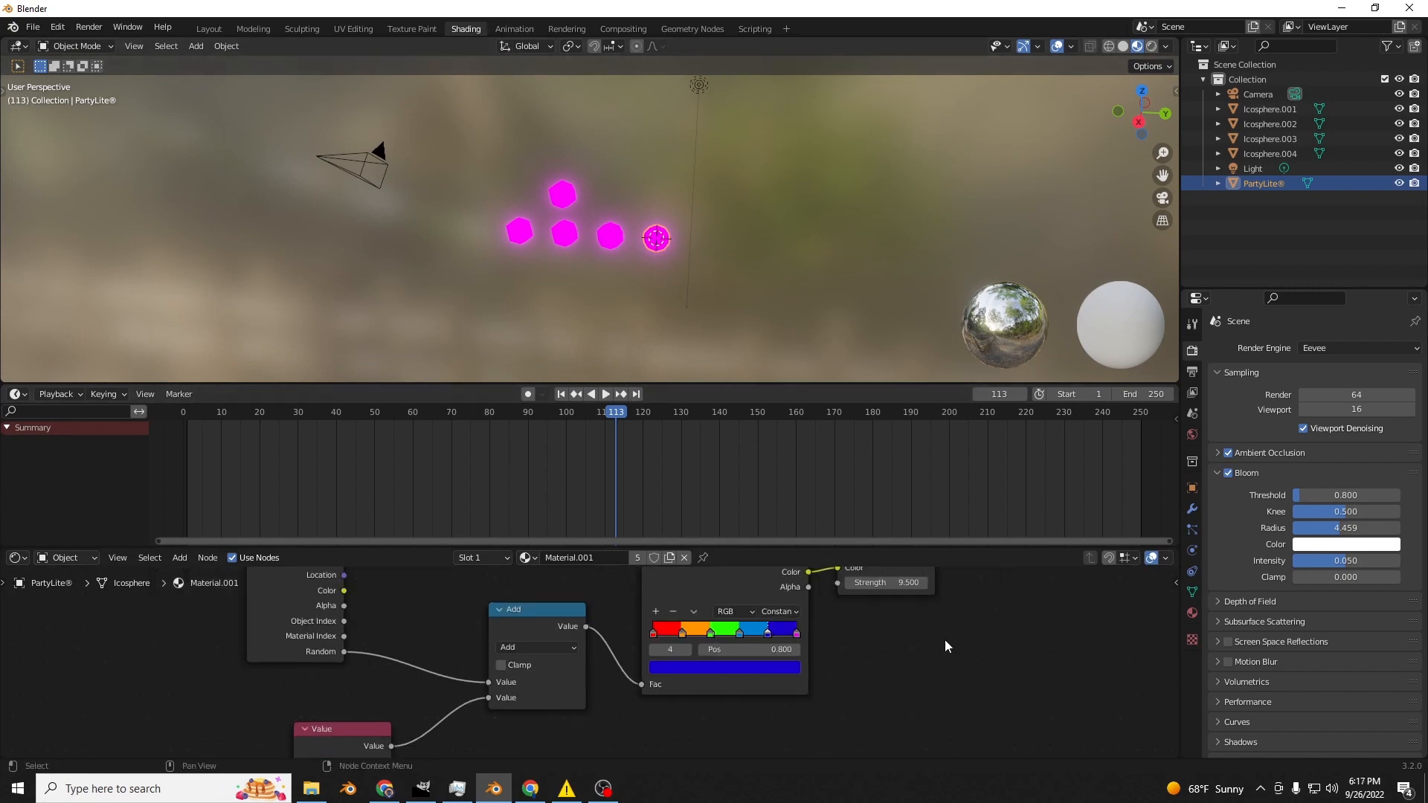
{"action": "left_click_drag", "start_coordinate": [855, 547], "coordinate": [655, 466]}
{"action": "mouse_move", "coordinate": [405, 412]}
{"action": "left_mouse_down"}
{"action": "mouse_move", "coordinate": [188, 426]}
{"action": "mouse_move", "coordinate": [818, 382]}
{"action": "mouse_move", "coordinate": [533, 422]}
{"action": "mouse_move", "coordinate": [466, 426]}
{"action": "mouse_move", "coordinate": [560, 413]}
{"action": "mouse_move", "coordinate": [251, 422]}
{"action": "mouse_move", "coordinate": [539, 397]}
{"action": "mouse_move", "coordinate": [406, 415]}
{"action": "mouse_move", "coordinate": [514, 418]}
{"action": "mouse_move", "coordinate": [428, 428]}
{"action": "left_mouse_up"}
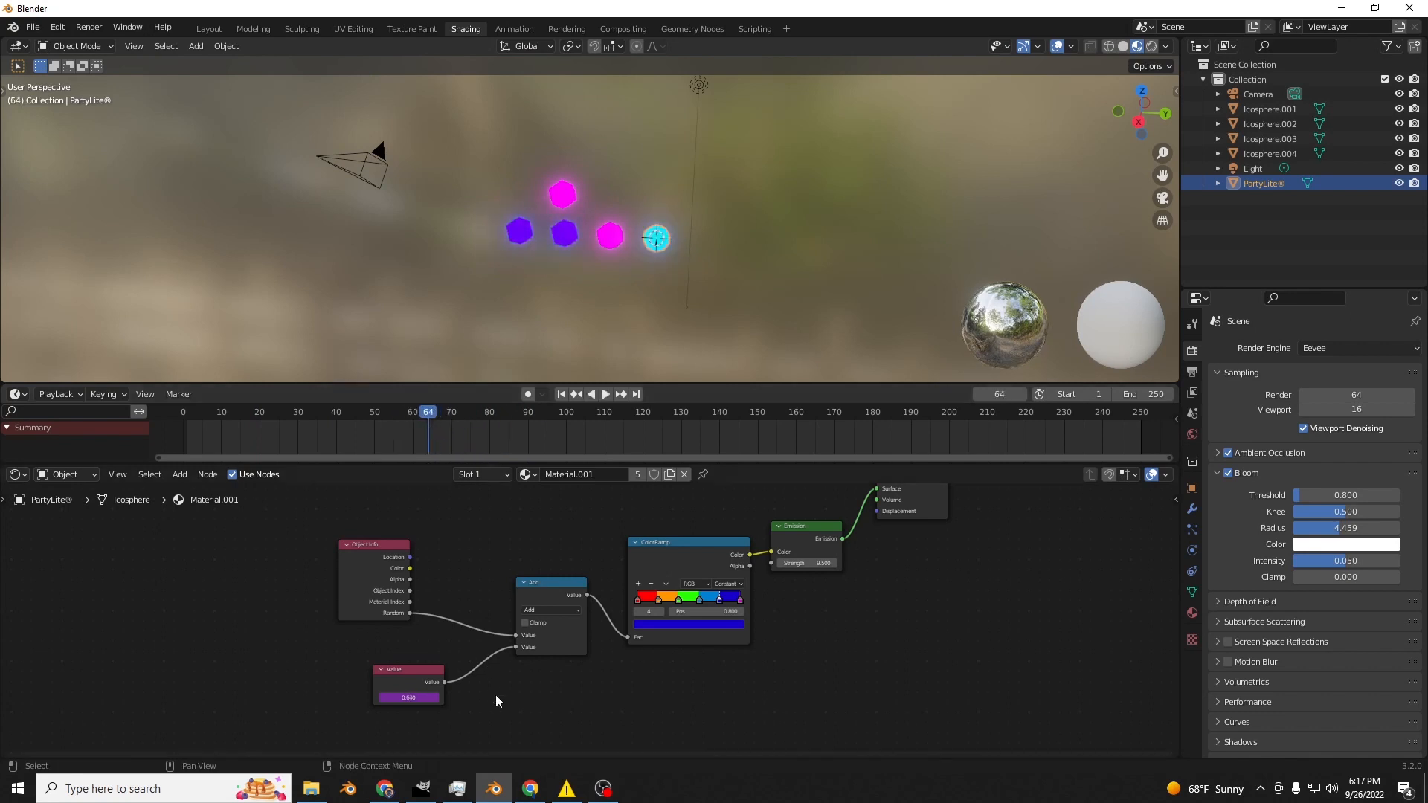
Change the Value node's driver expression to frame/500.
{"action": "scroll", "coordinate": [416, 691], "scroll_direction": "up", "scroll_amount": 1}
{"action": "left_click", "coordinate": [378, 717]}
{"action": "left_click", "coordinate": [378, 717]}
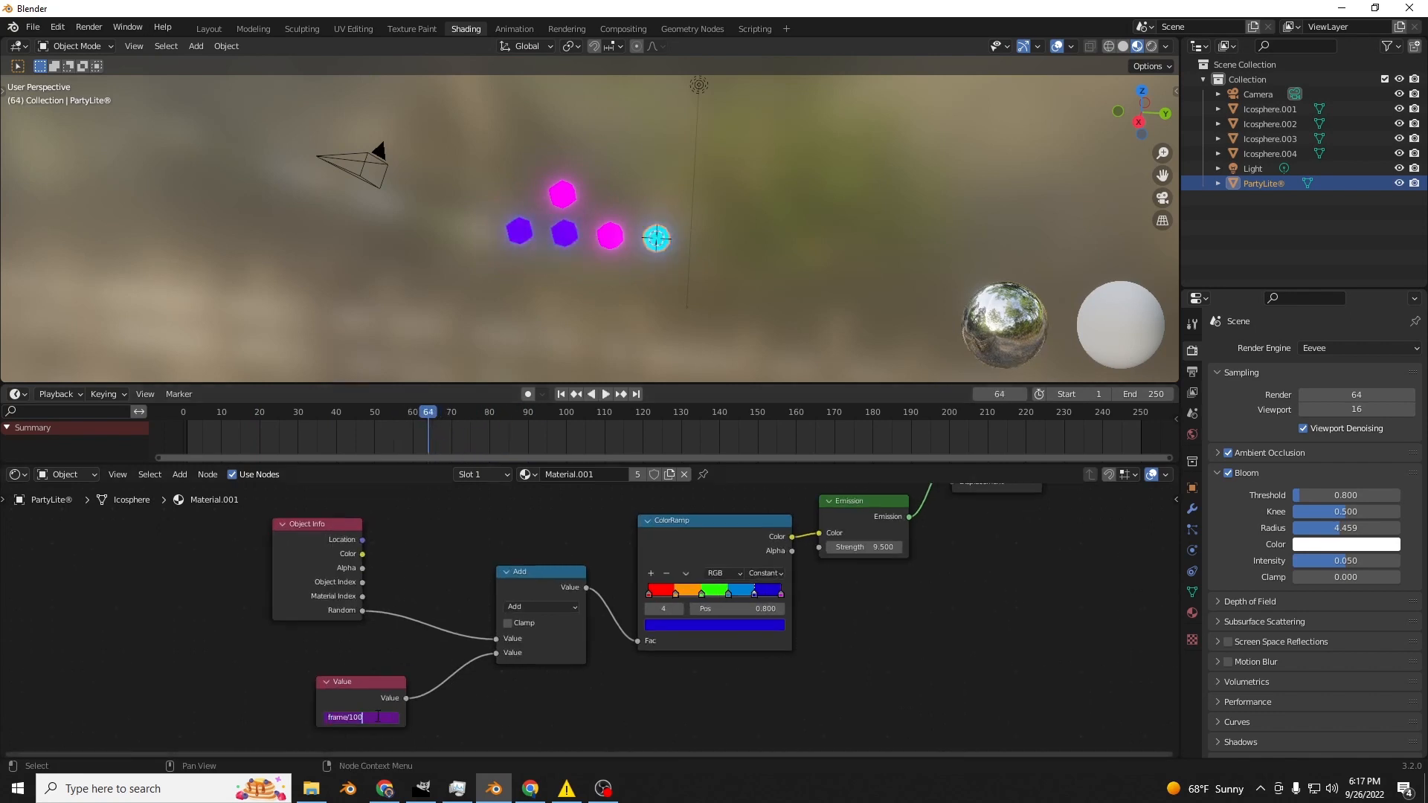
{"action": "key", "text": "BackSpace"}
{"action": "key", "text": "BackSpace"}
{"action": "type", "text": "00"}
{"action": "key", "text": "Return"}
Play the animation, rewind to the first frame and replay it to check the speed of the color changes.
{"action": "key", "text": "space"}
{"action": "key", "text": "space"}
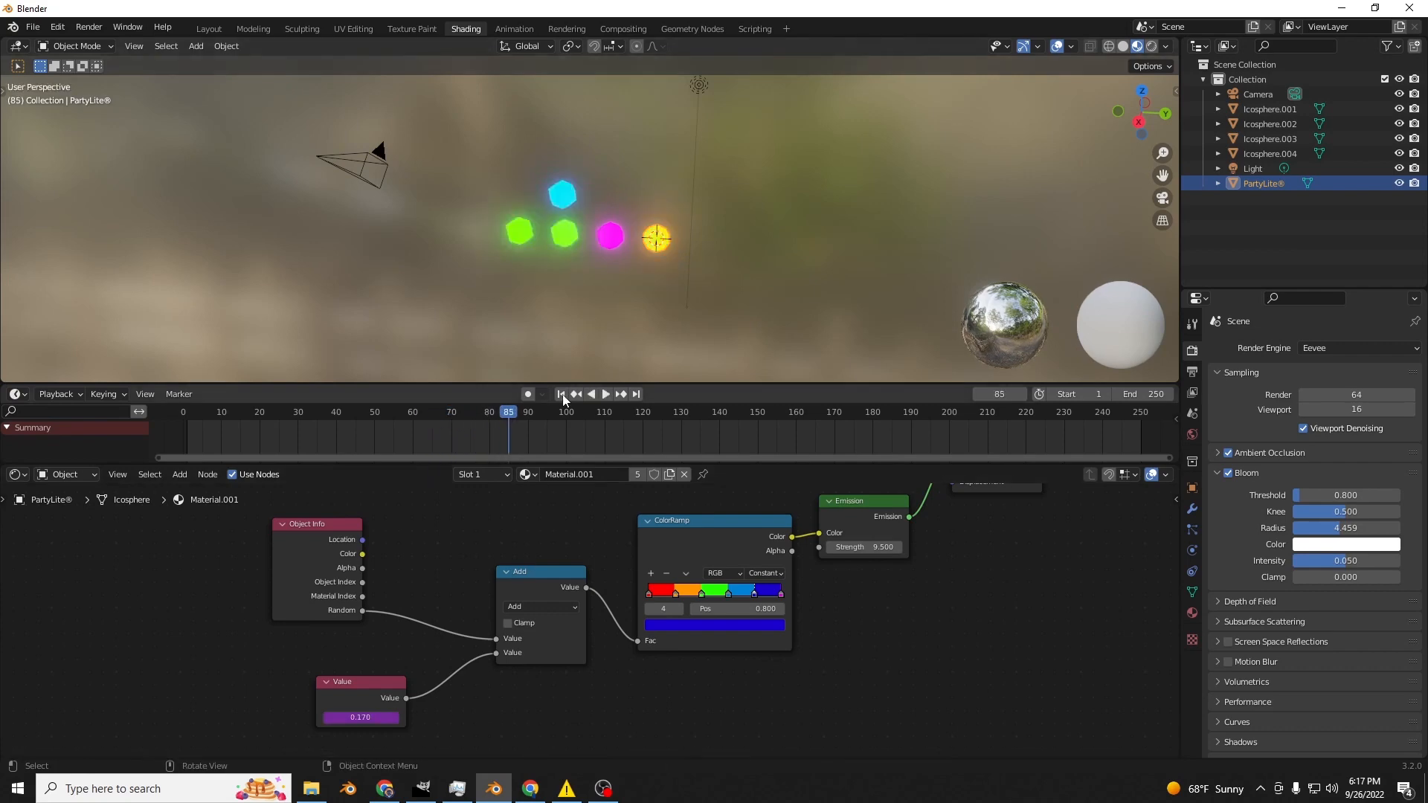
{"action": "key", "text": "shift+Left"}
{"action": "key", "text": "space"}
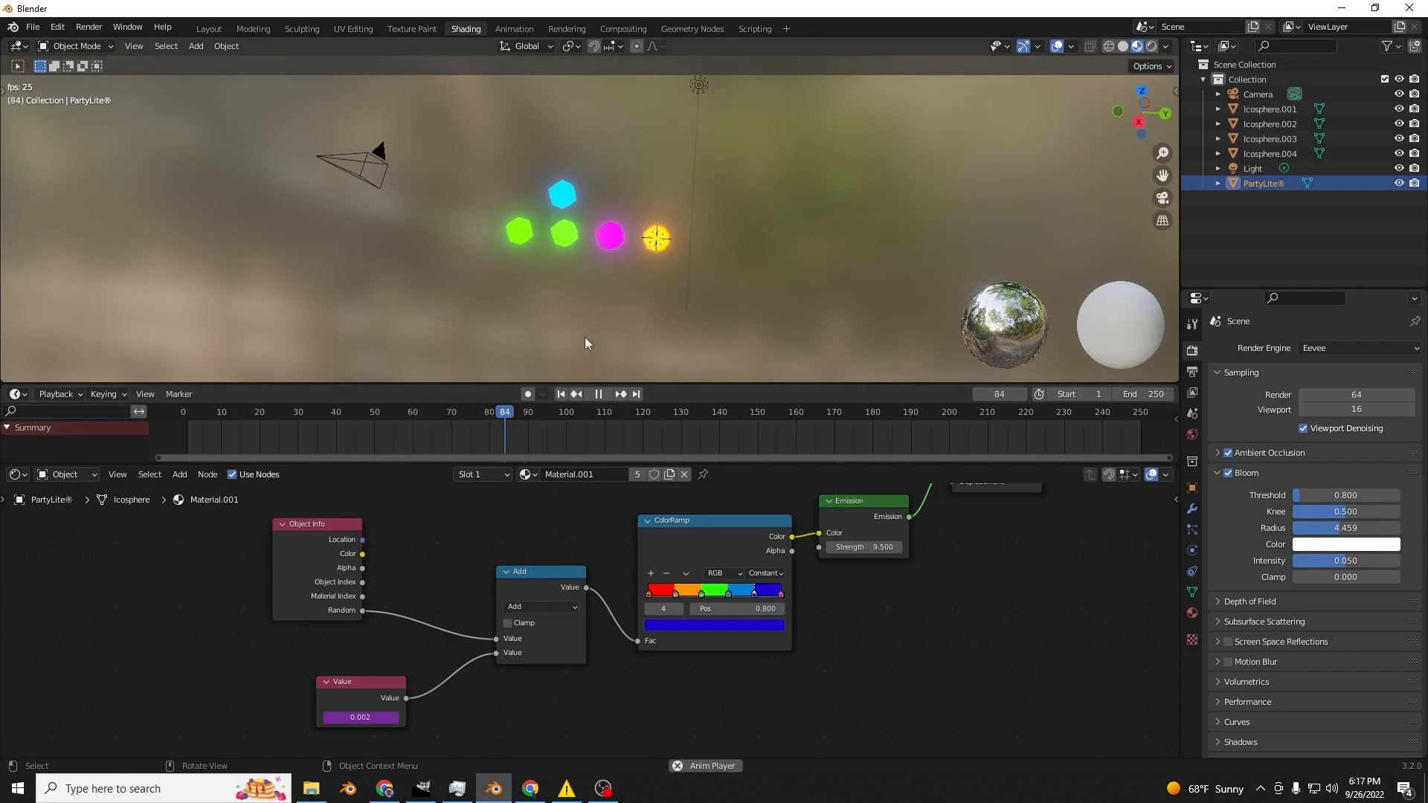
{"action": "key", "text": "space"}
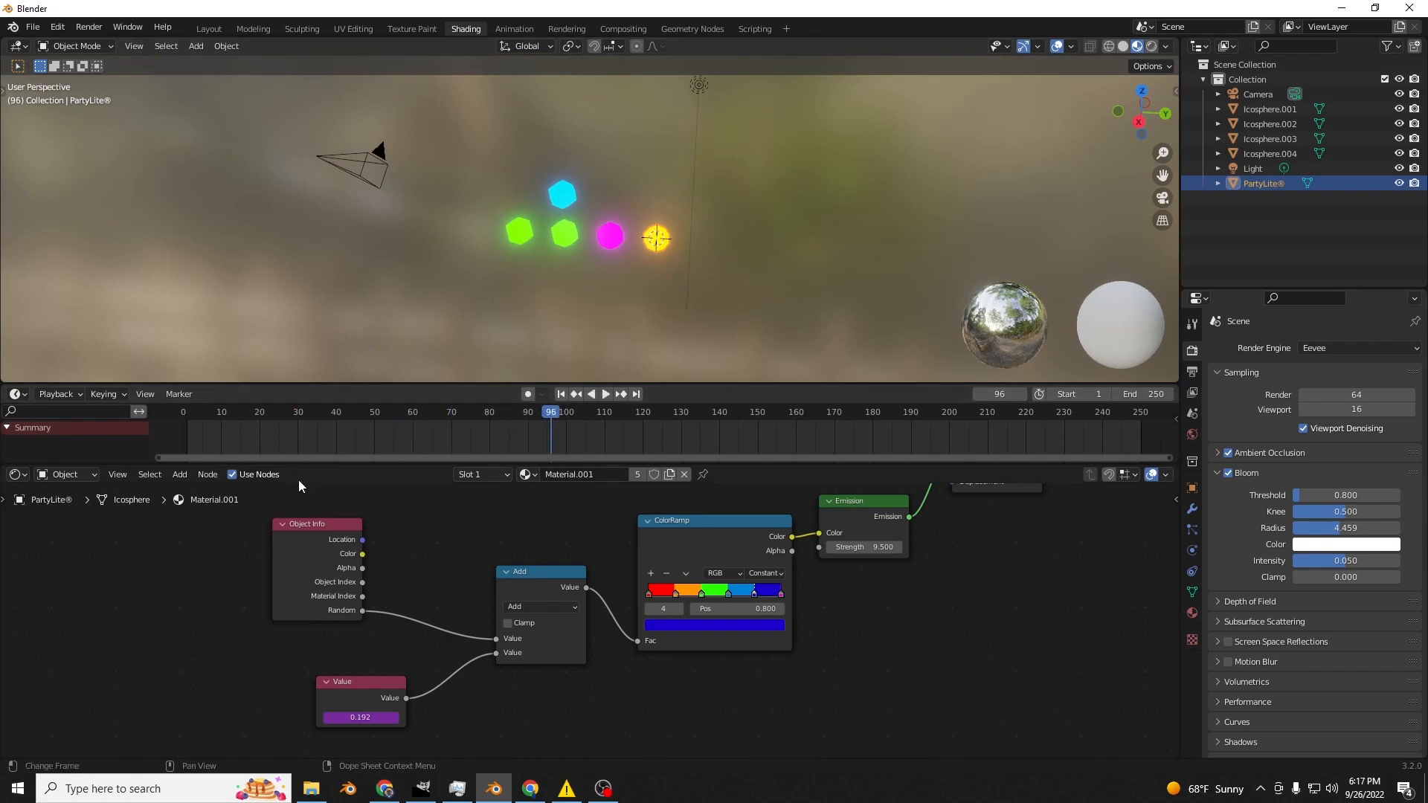
Duplicate the Add math node below the original and set the copy's operation to Ping-Pong.
{"action": "left_click", "coordinate": [180, 475]}
{"action": "mouse_move", "coordinate": [190, 542]}
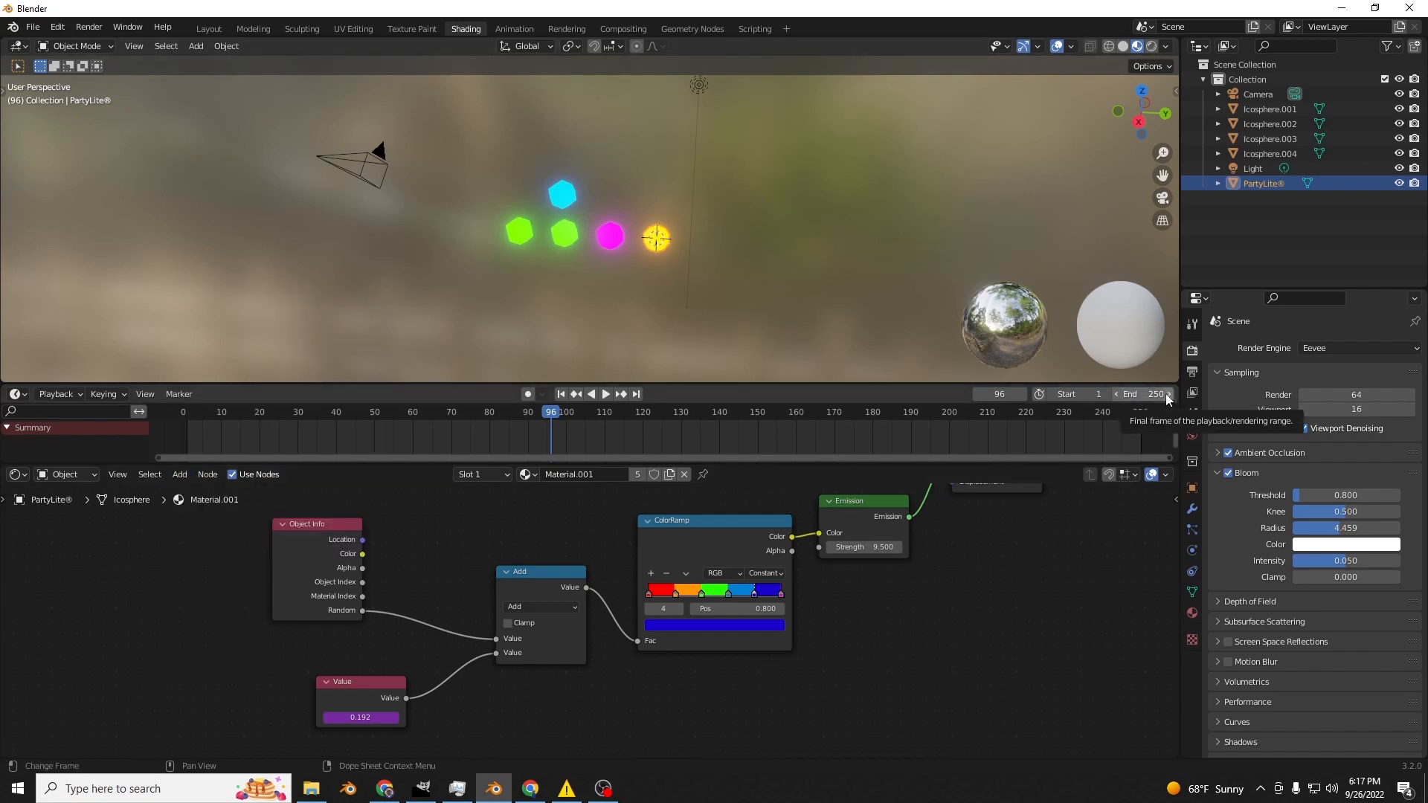
{"action": "left_click", "coordinate": [179, 474]}
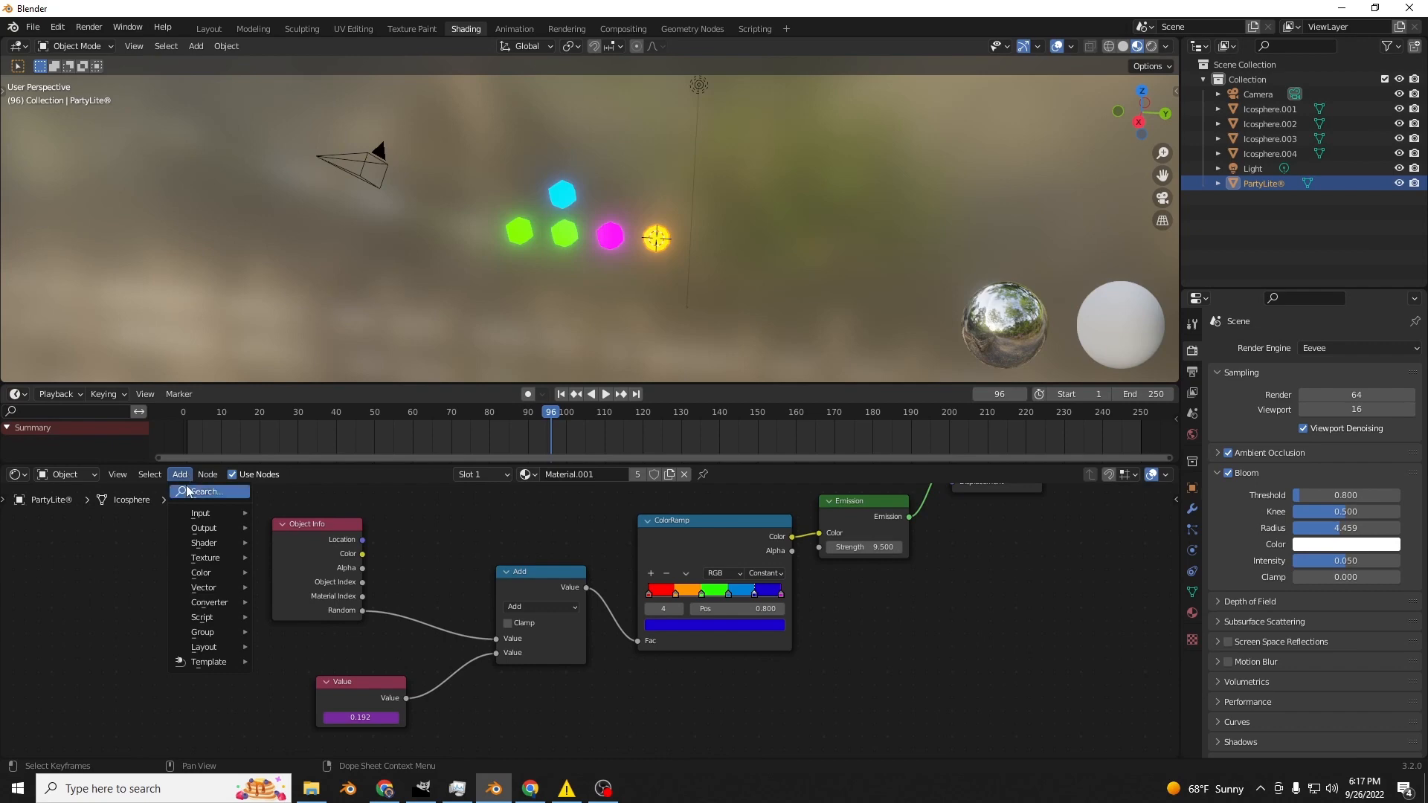
{"action": "mouse_move", "coordinate": [218, 566]}
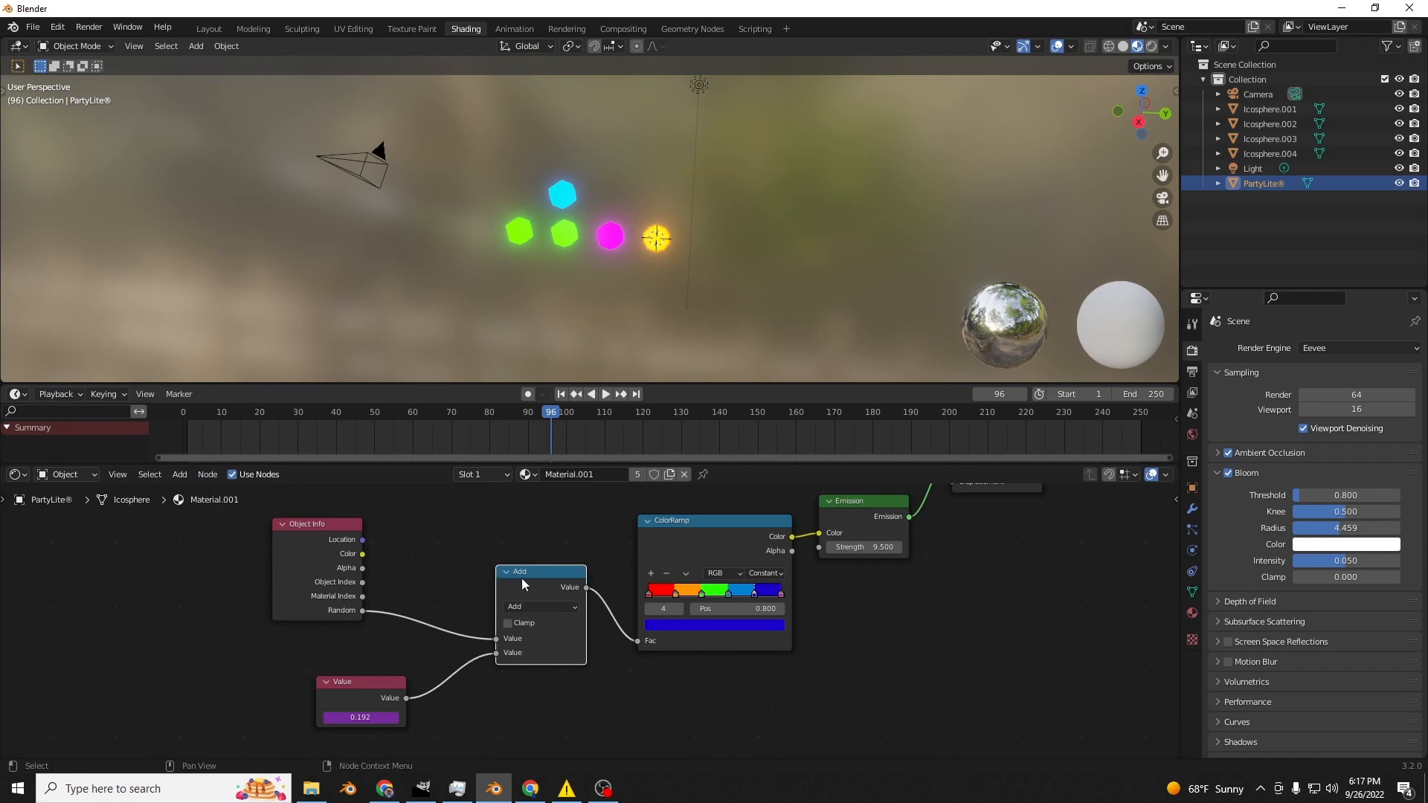
{"action": "left_click_drag", "start_coordinate": [521, 578], "coordinate": [518, 578]}
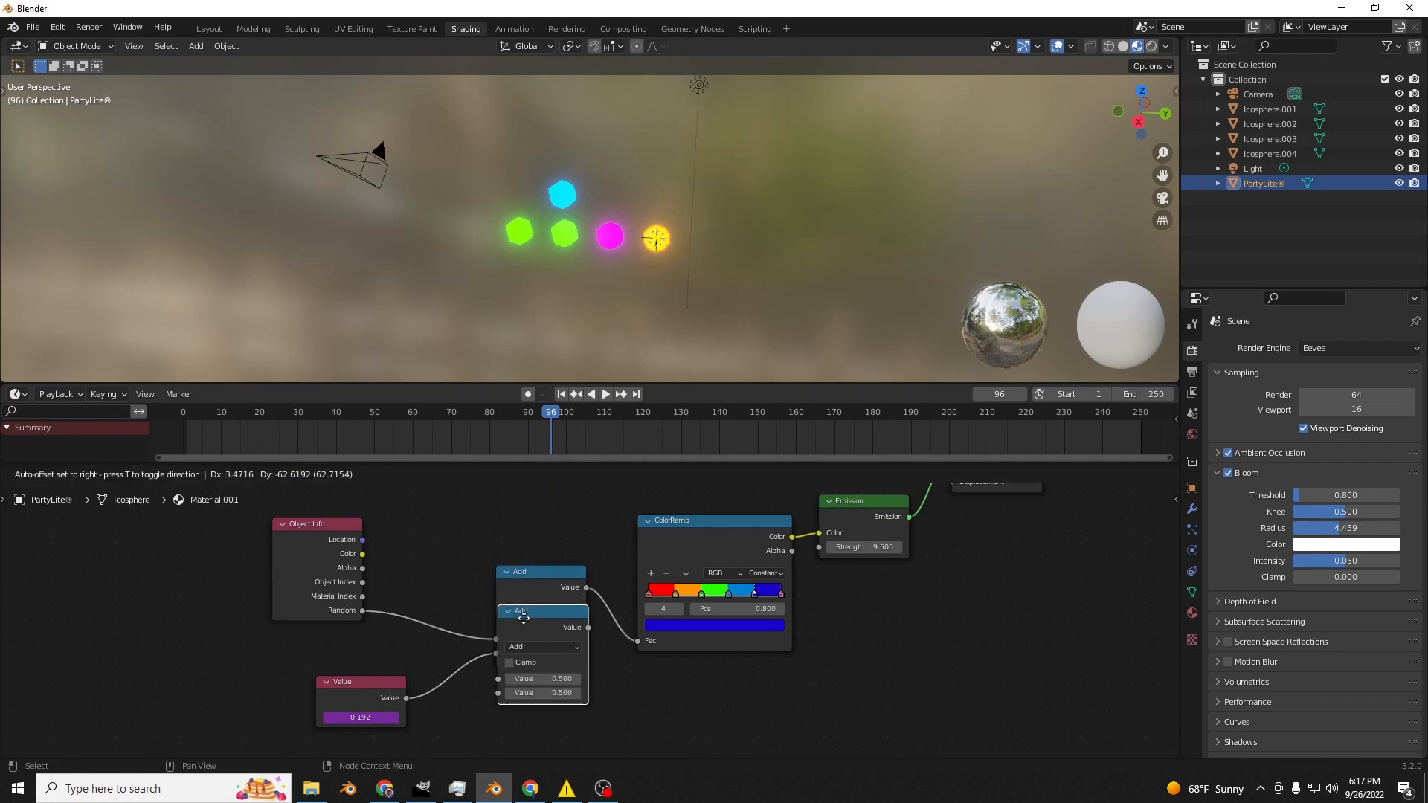
{"action": "left_click", "coordinate": [515, 695]}
{"action": "middle_click_drag", "start_coordinate": [549, 689], "coordinate": [578, 606]}
{"action": "left_click", "coordinate": [570, 639]}
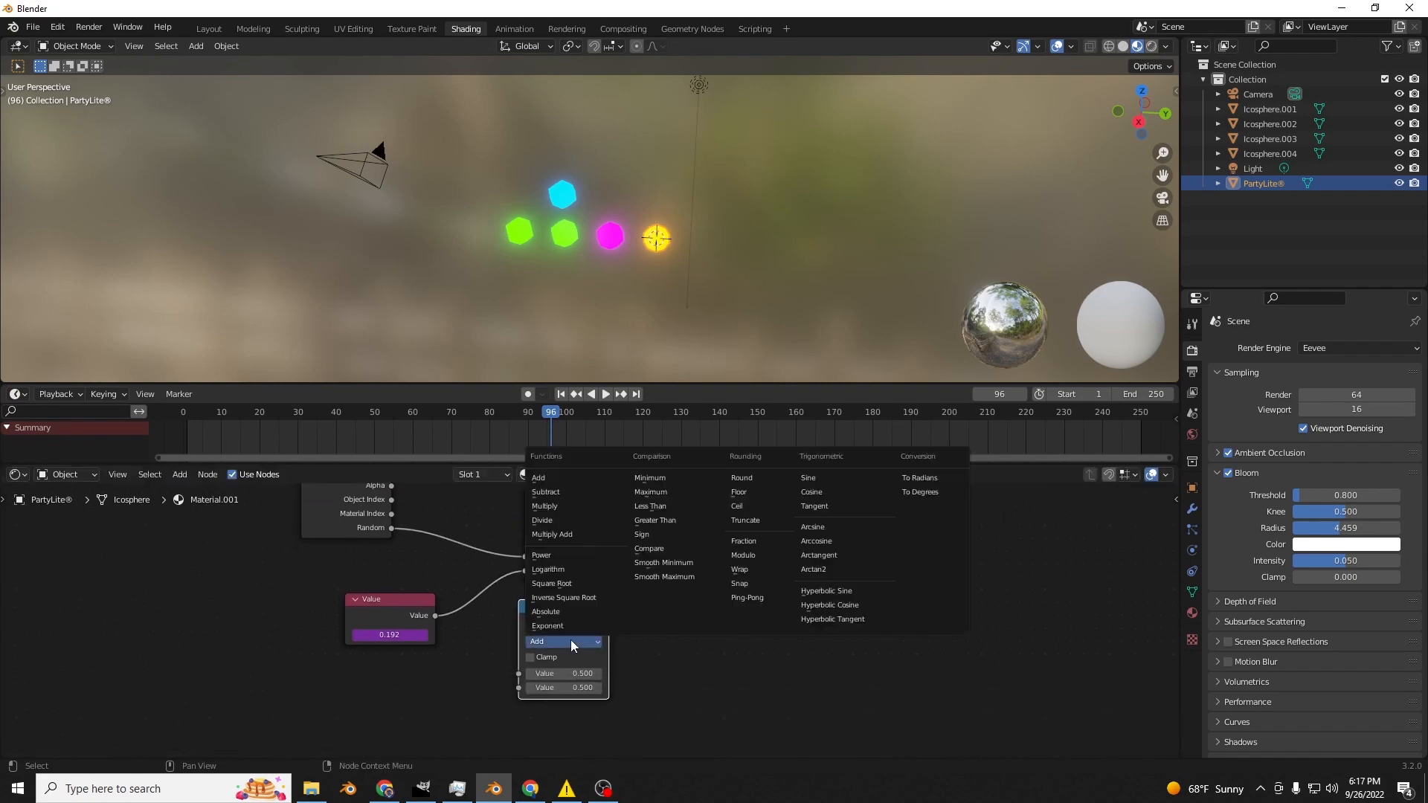
{"action": "left_click", "coordinate": [743, 599]}
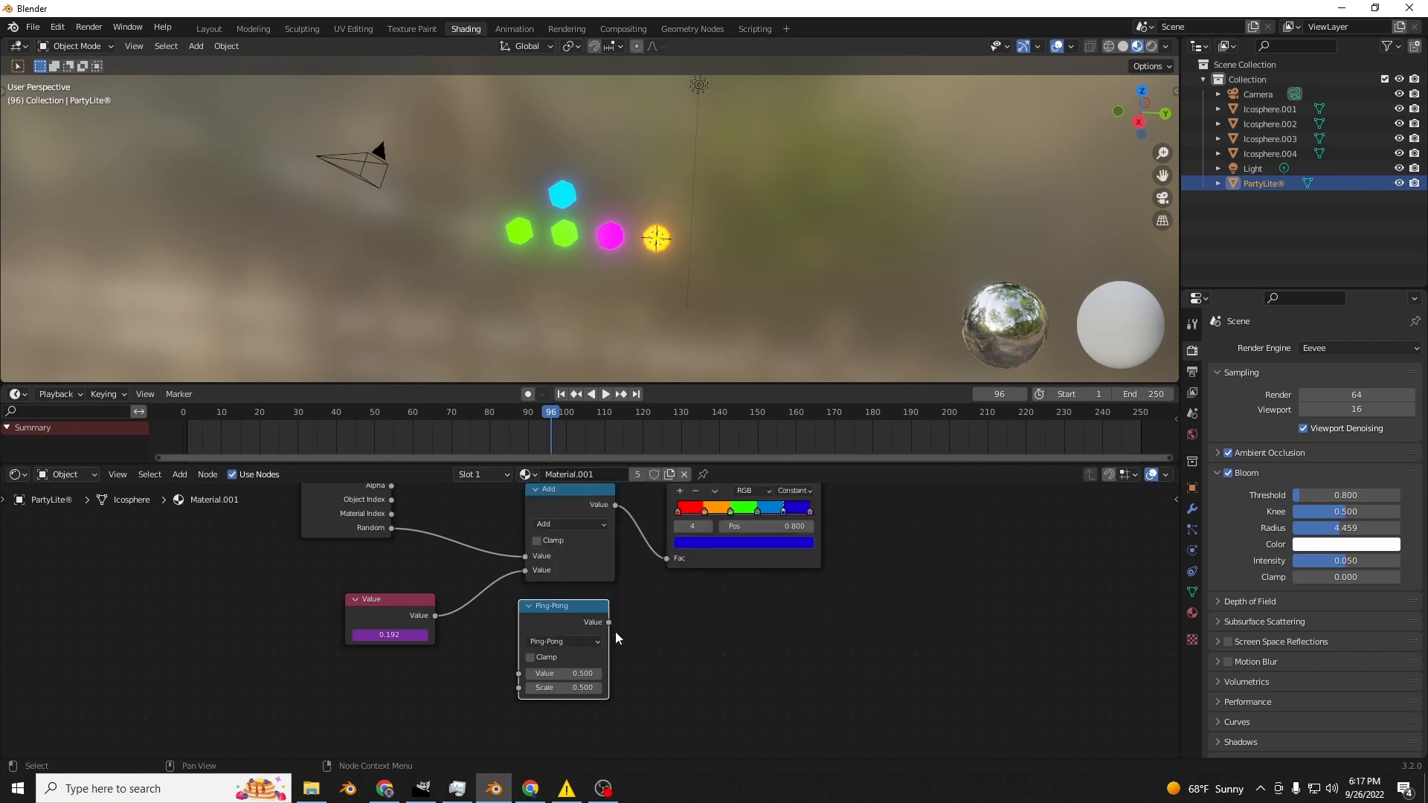
Move the Value node aside and insert the Ping-Pong node into the link between Value and Add.
{"action": "left_click_drag", "start_coordinate": [566, 610], "coordinate": [536, 633]}
{"action": "left_click_drag", "start_coordinate": [346, 610], "coordinate": [131, 667]}
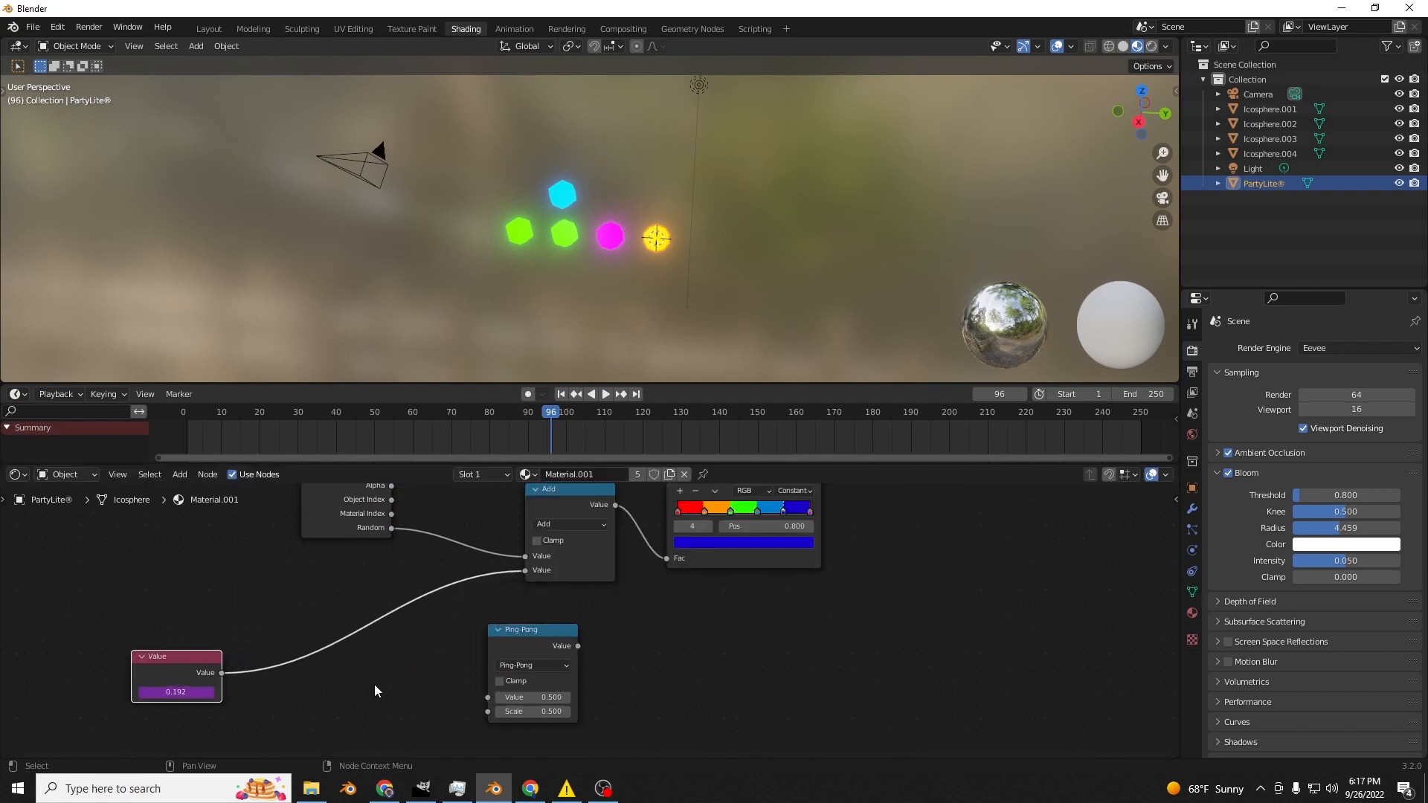
{"action": "left_click_drag", "start_coordinate": [548, 652], "coordinate": [333, 622]}
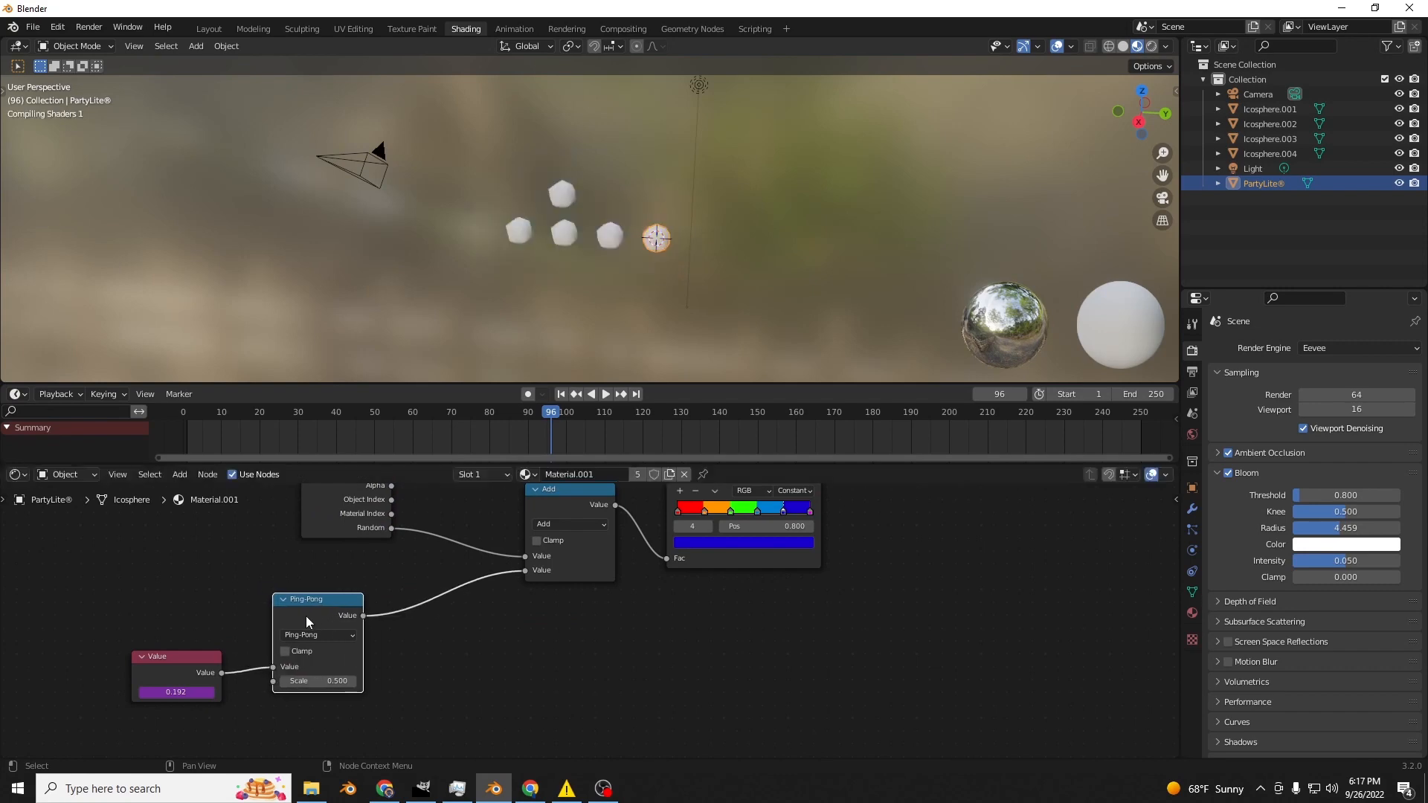
Play the animation from the first frame to check the effect of the Ping-Pong node, and stop it.
{"action": "key", "text": "space"}
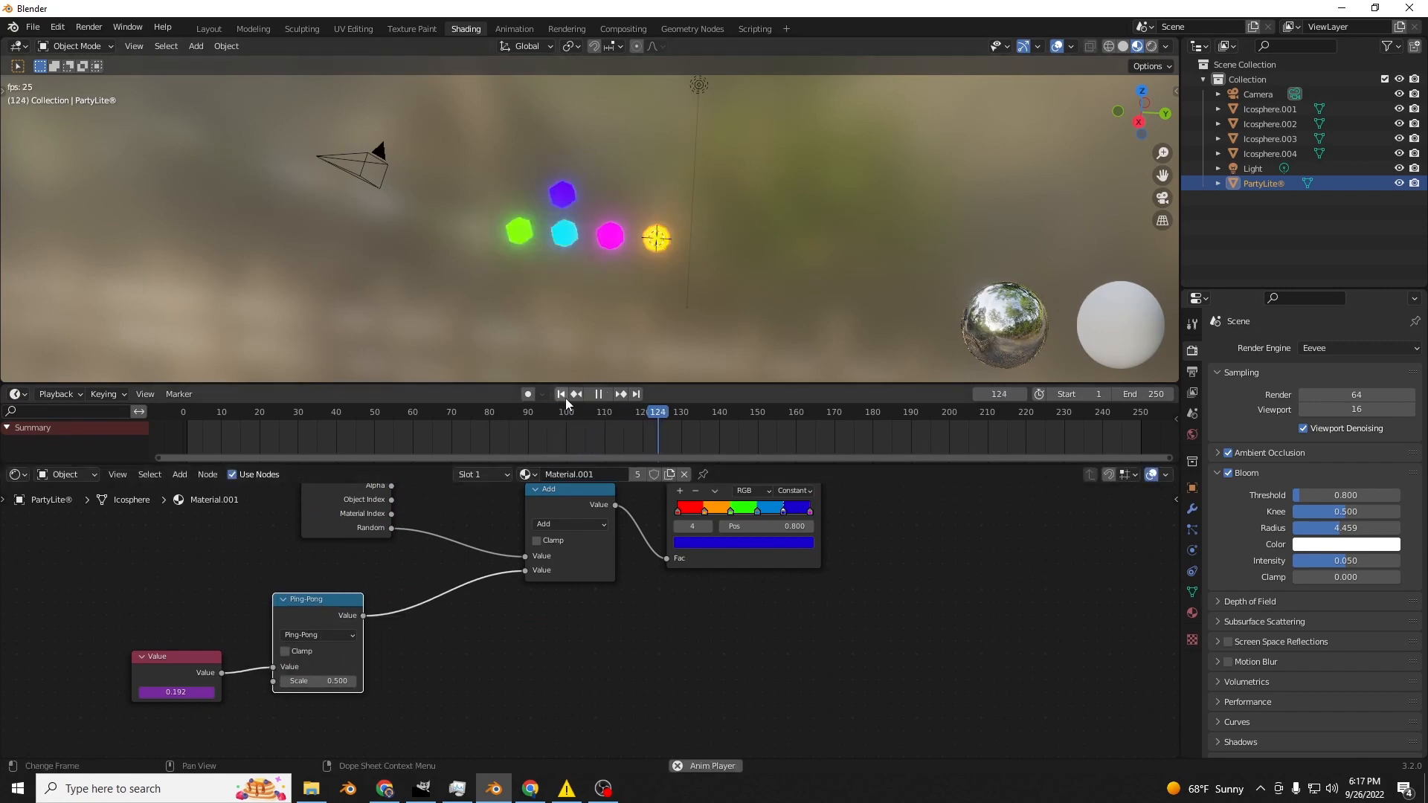
{"action": "key", "text": "shift+Left"}
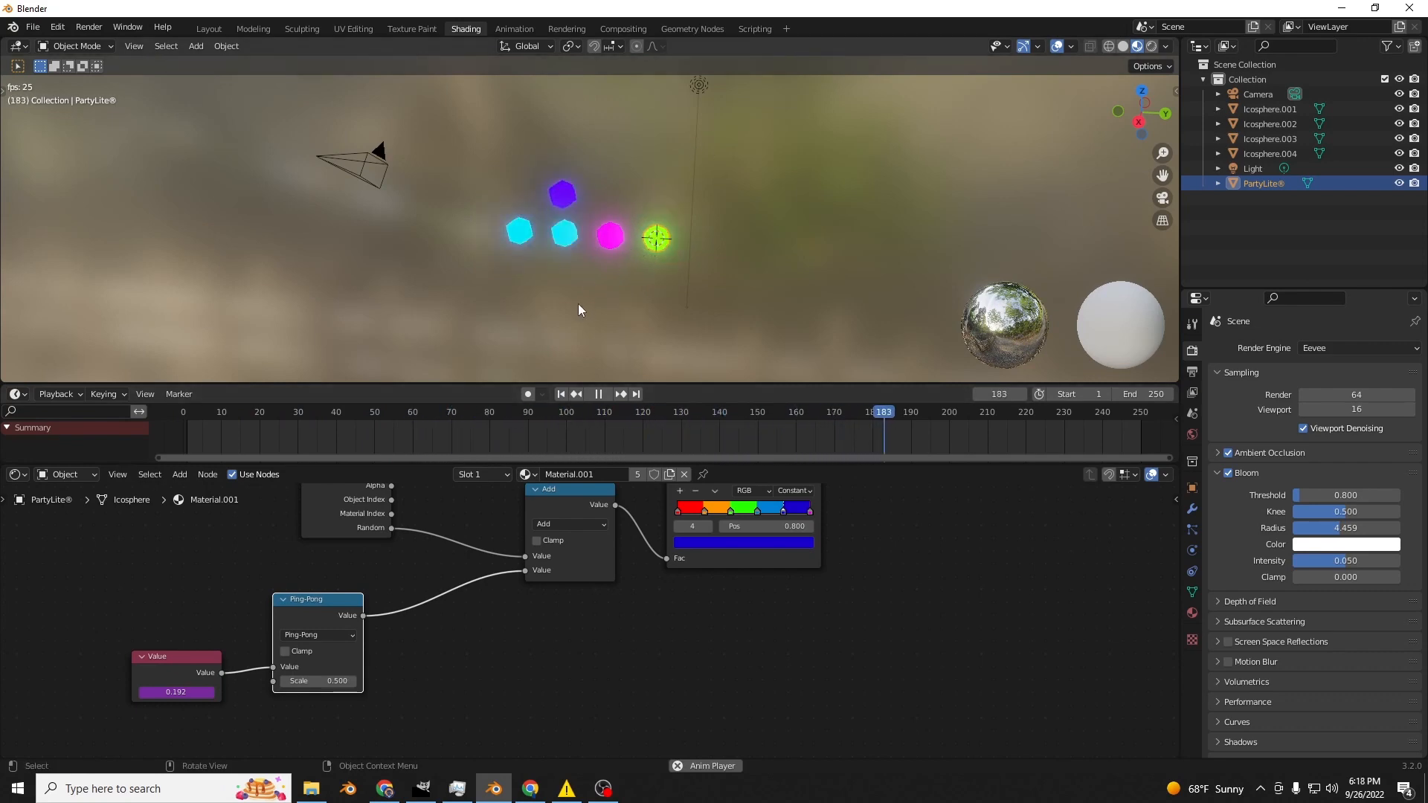
{"action": "key", "text": "space"}
Set the Value node's driver expression to frame/50 and play the animation.
{"action": "left_click", "coordinate": [177, 691]}
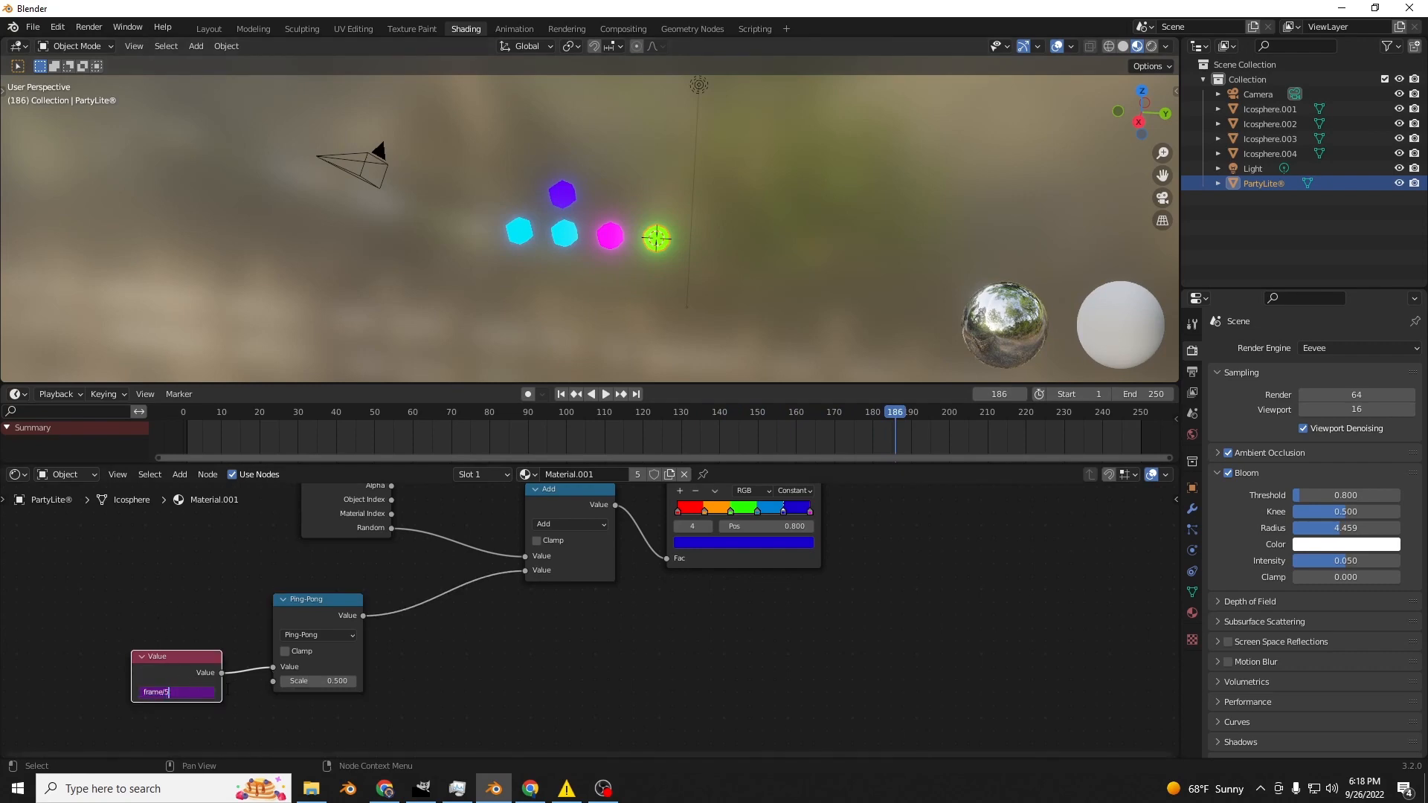
{"action": "key", "text": "Return"}
{"action": "key", "text": "space"}
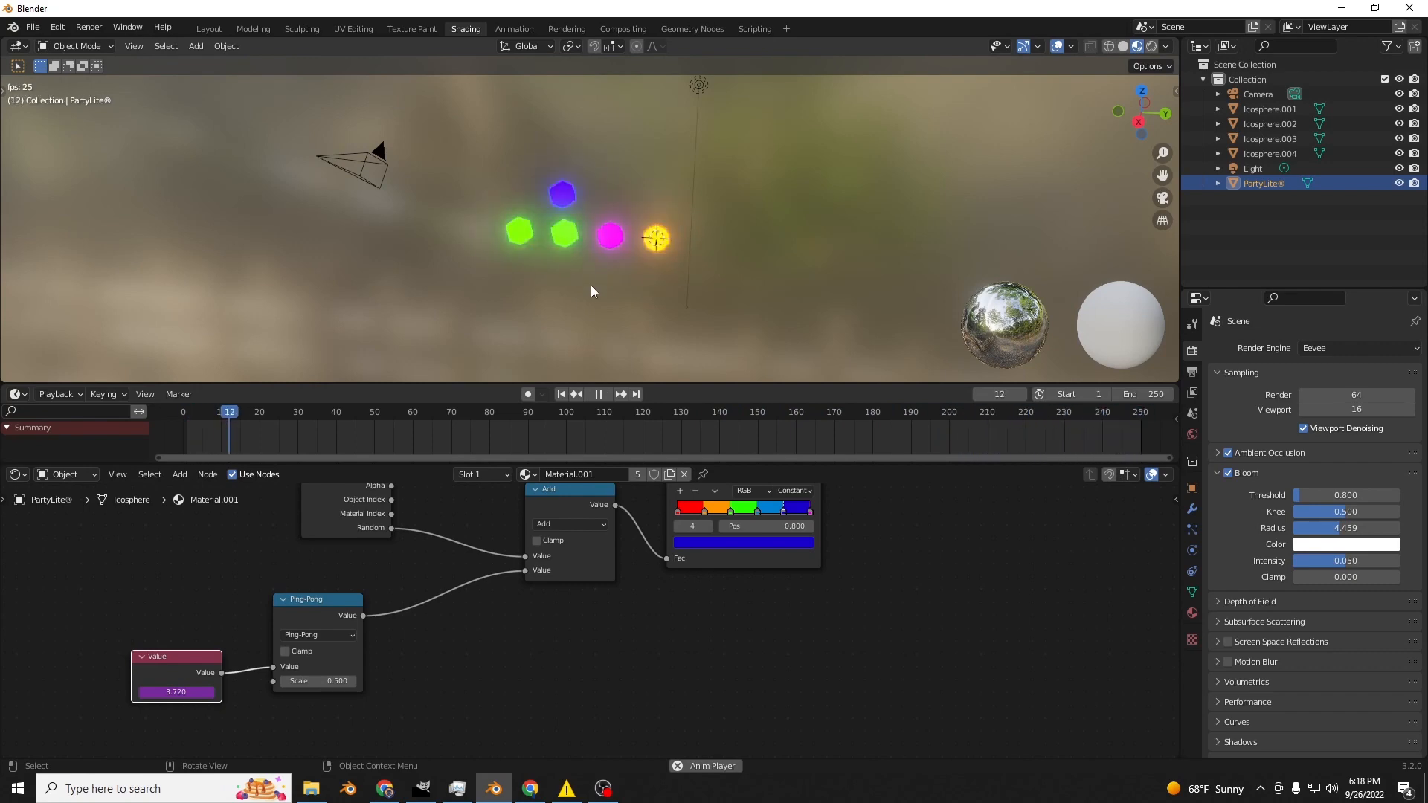
Move the Ping-Pong node closer to the Add node, set its Scale to 0.400 and replay the animation.
{"action": "left_click_drag", "start_coordinate": [301, 618], "coordinate": [362, 612]}
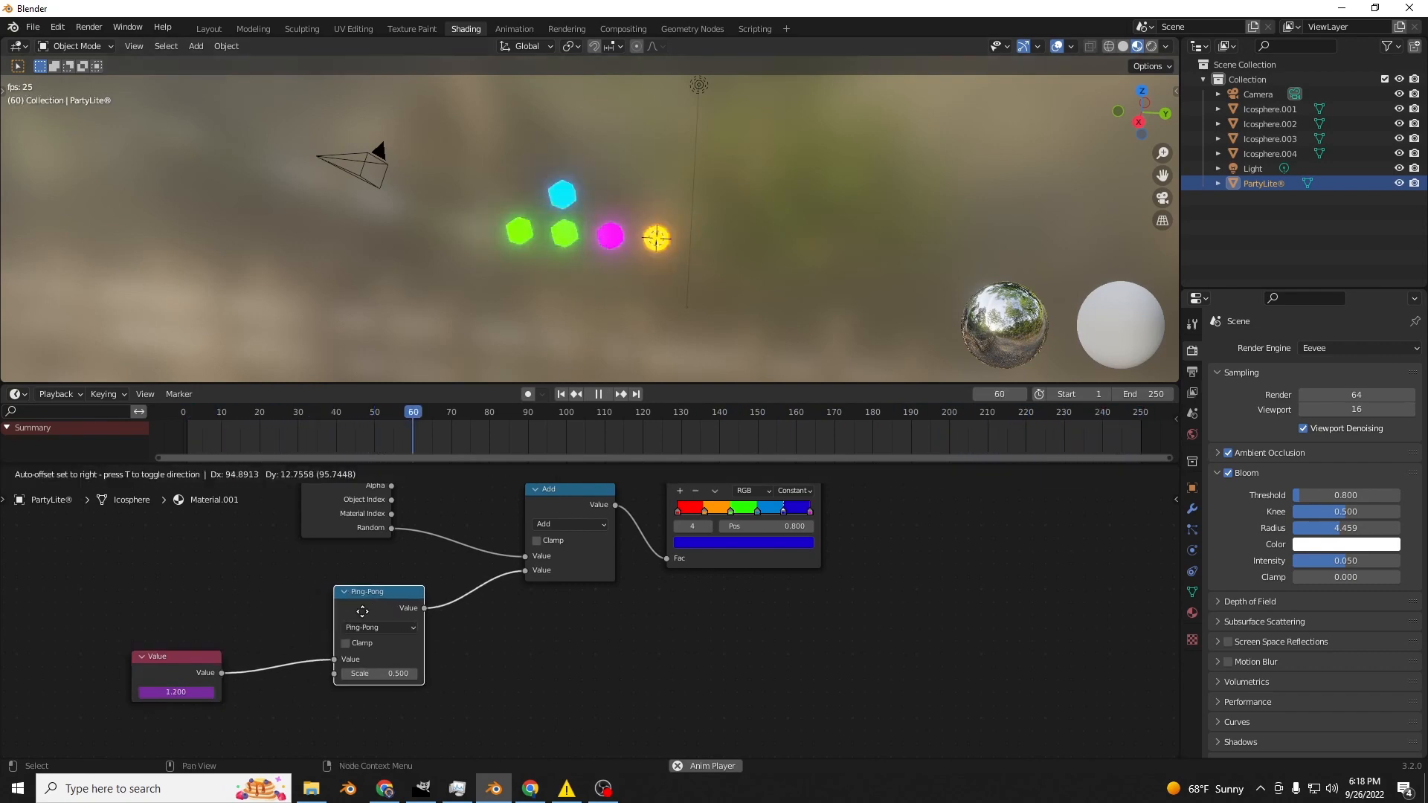
{"action": "key", "text": "space"}
{"action": "left_click_drag", "start_coordinate": [377, 674], "coordinate": [331, 674]}
{"action": "key", "text": "space"}
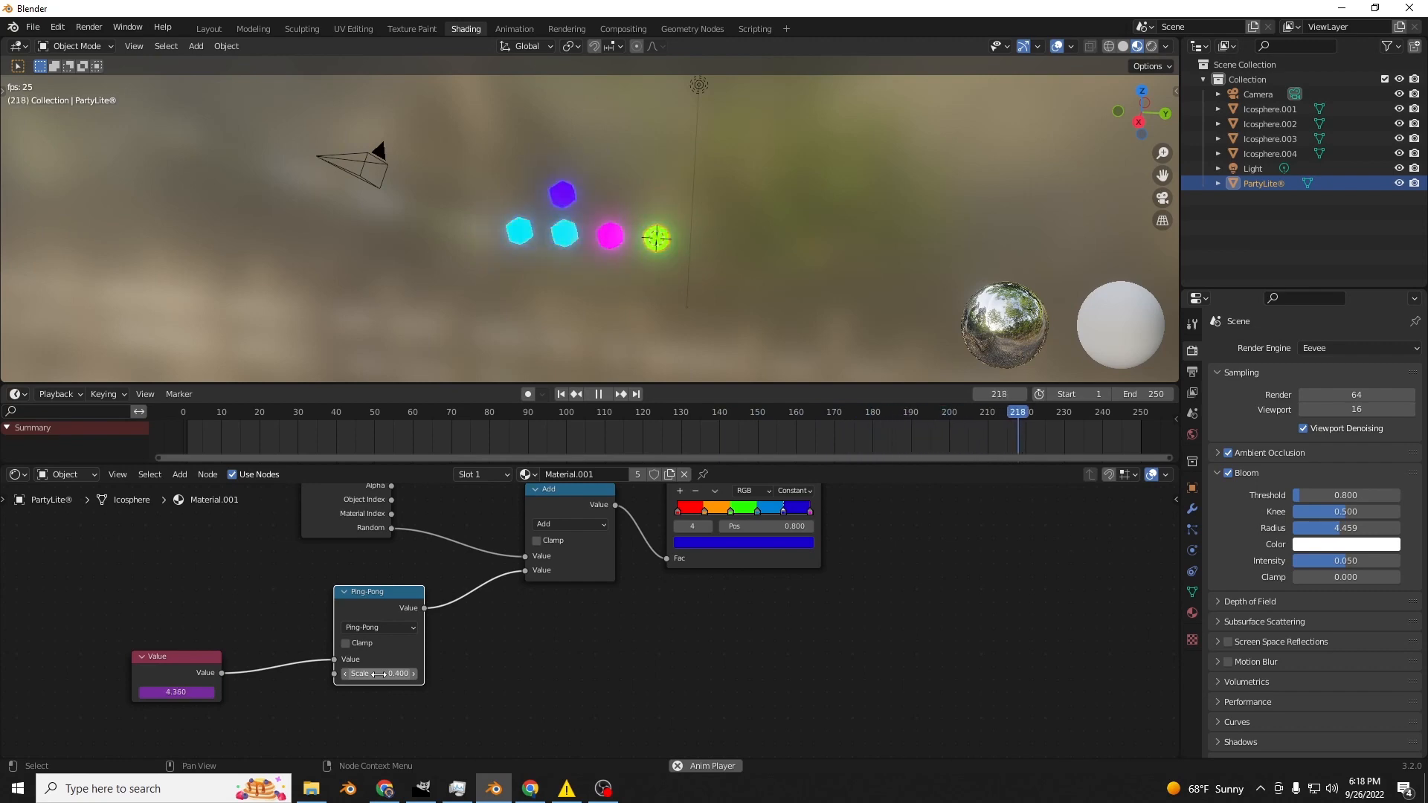
Change the ColorRamp interpolation to Linear and replay the animation to check the color blending, then stop playback.
{"action": "key", "text": "space"}
{"action": "left_click", "coordinate": [789, 490]}
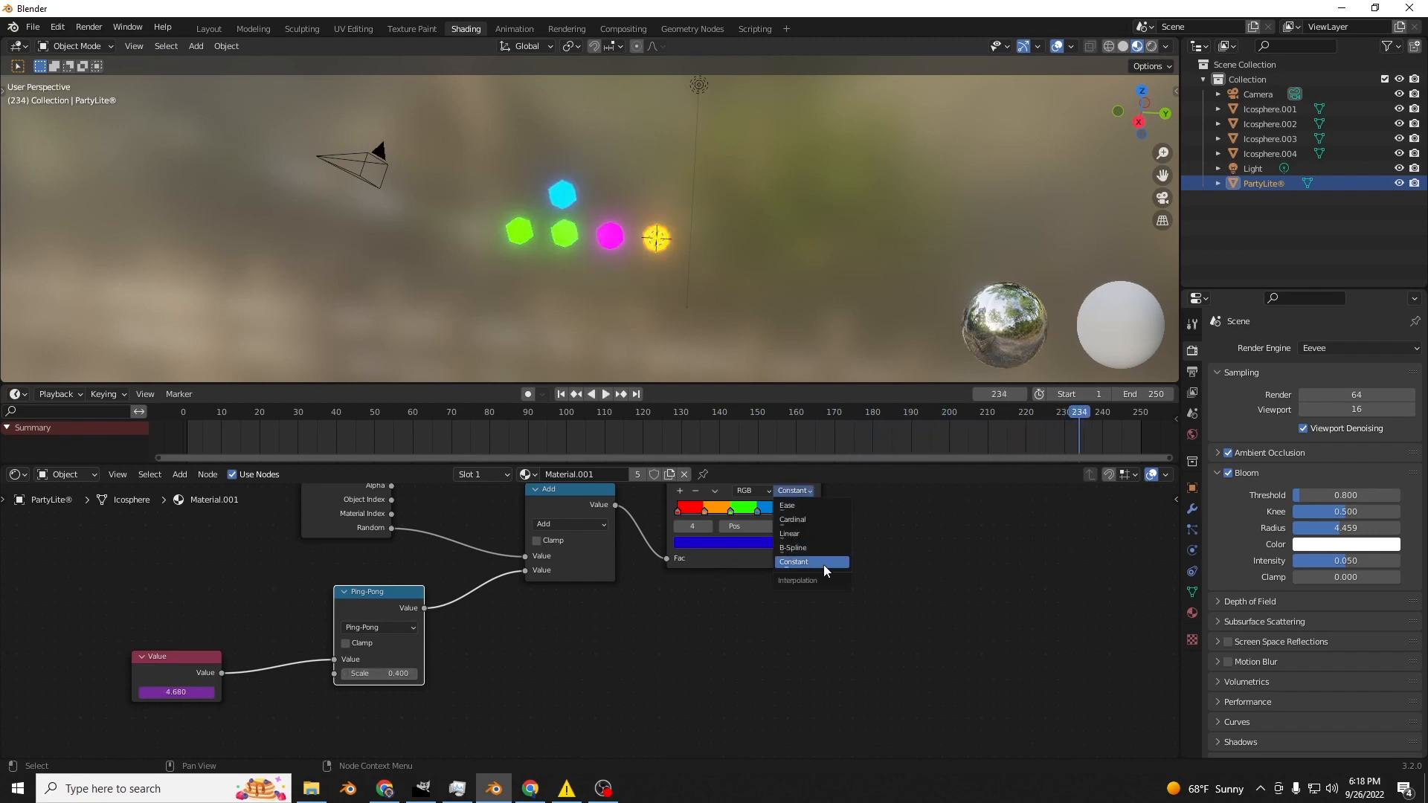
{"action": "left_click", "coordinate": [811, 531]}
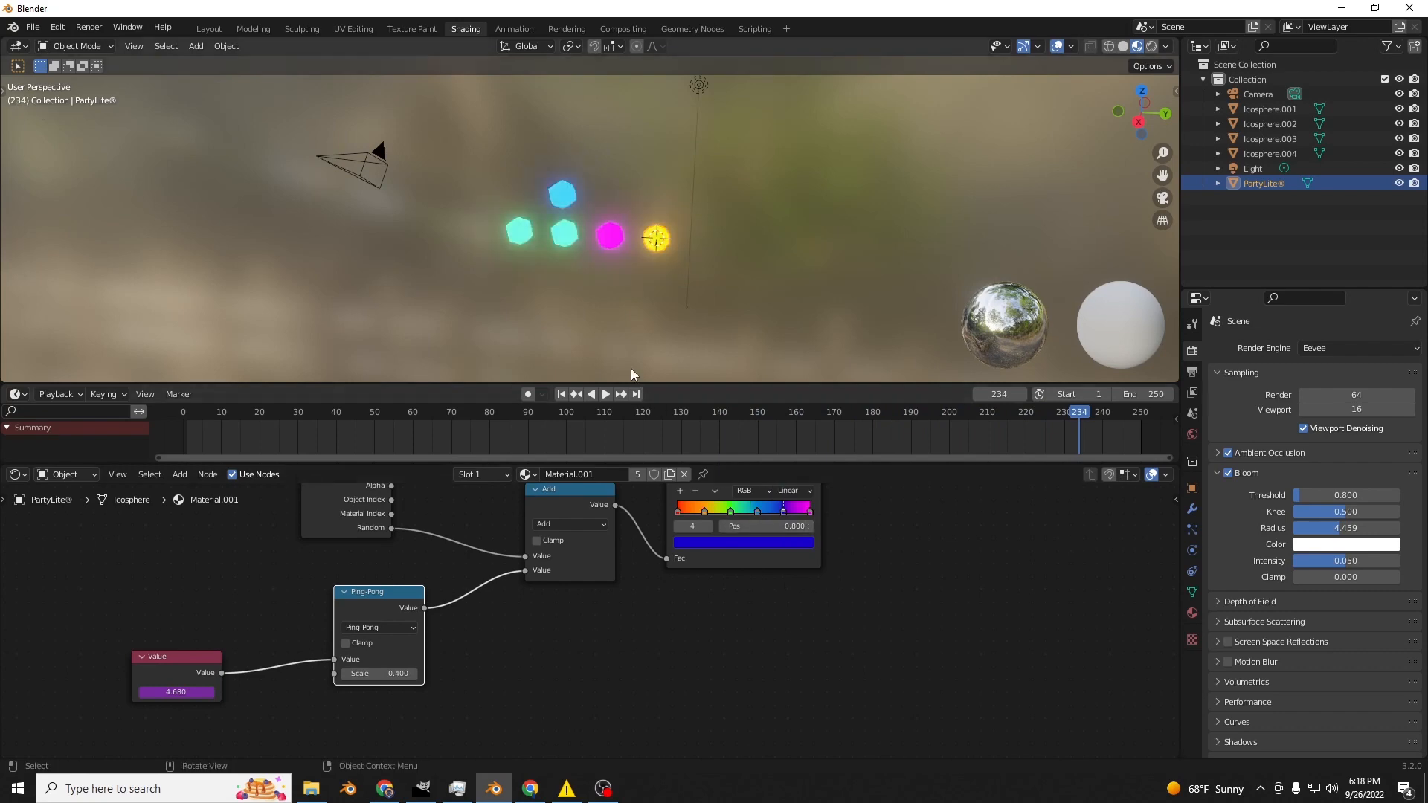
{"action": "key", "text": "space"}
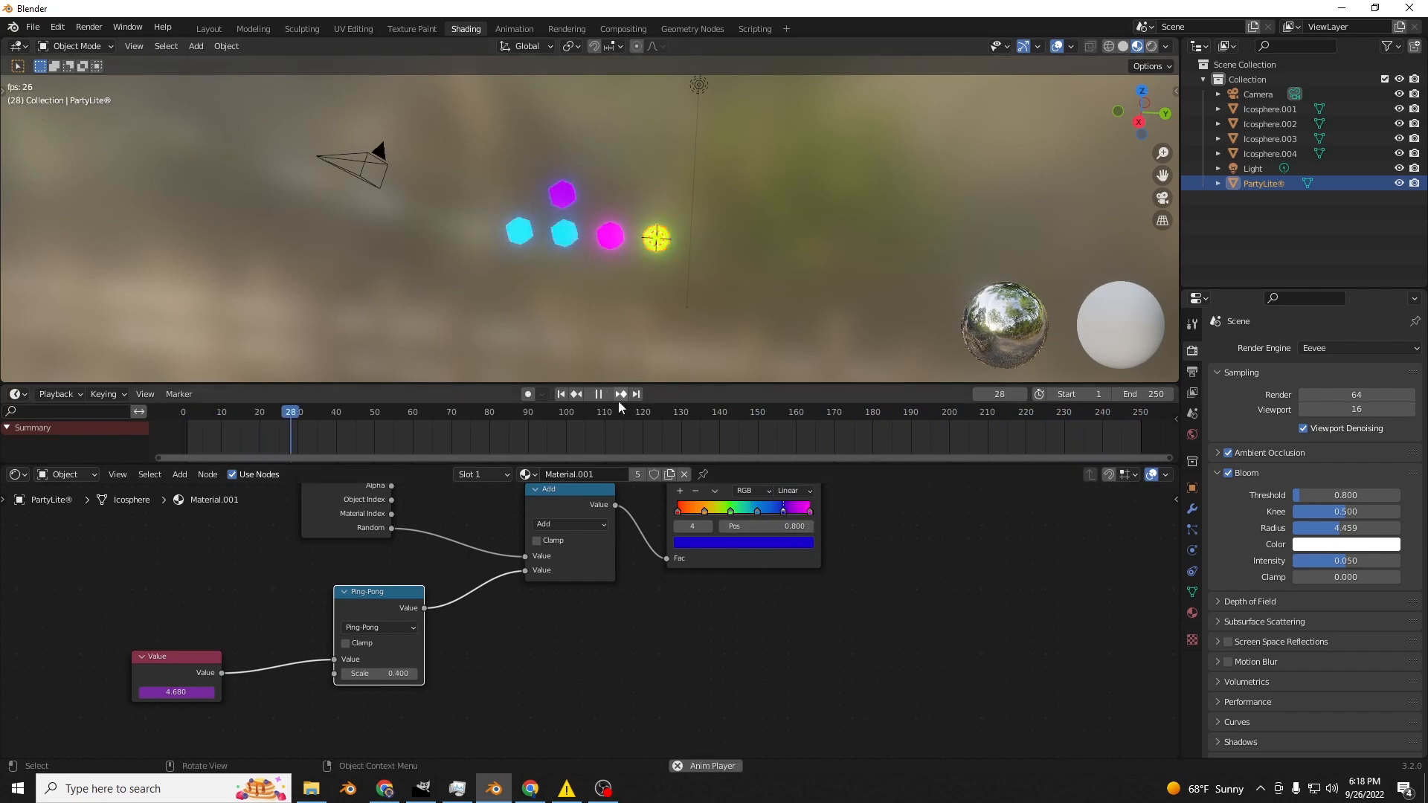
{"action": "middle_click_drag", "start_coordinate": [542, 592], "coordinate": [533, 657]}
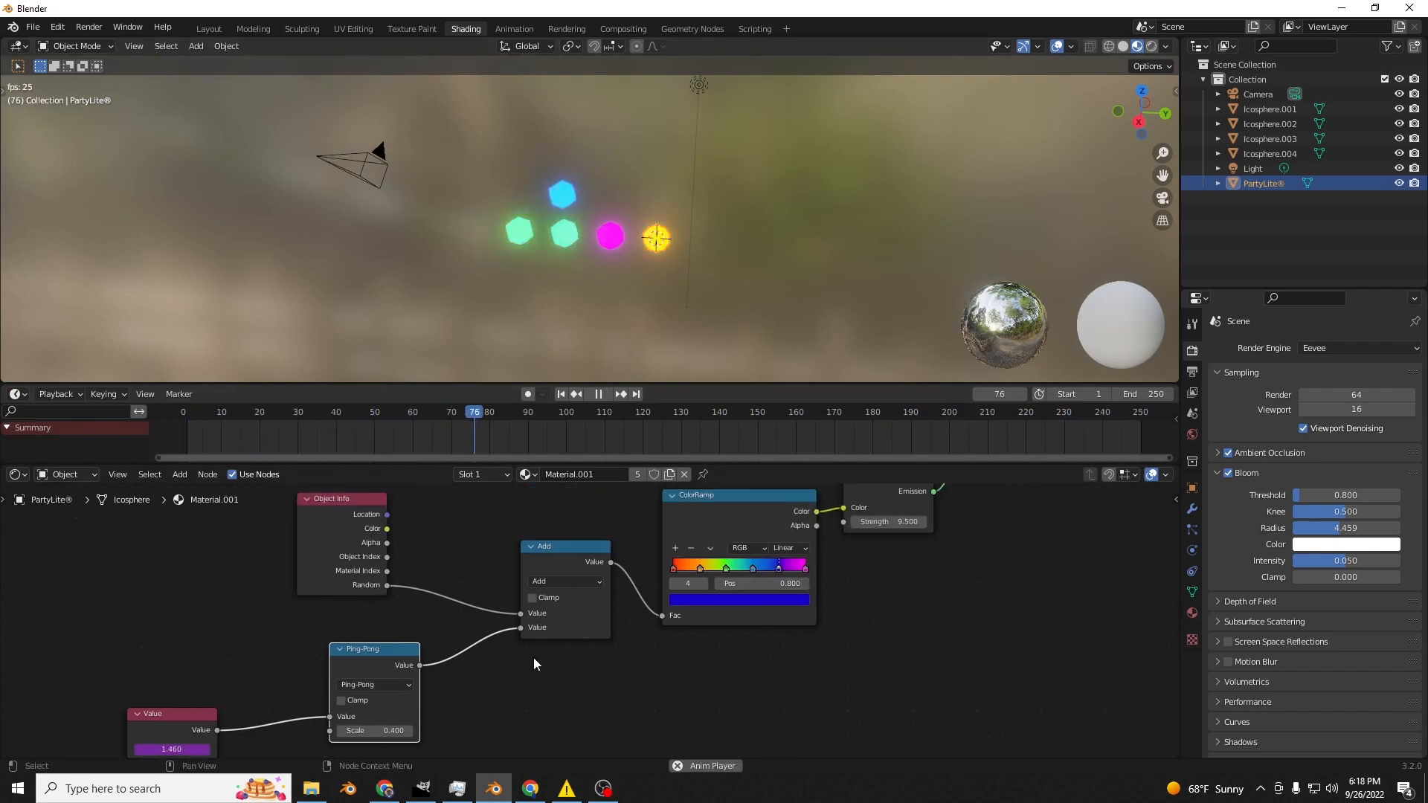
{"action": "scroll", "coordinate": [533, 657], "scroll_direction": "down", "scroll_amount": 1}
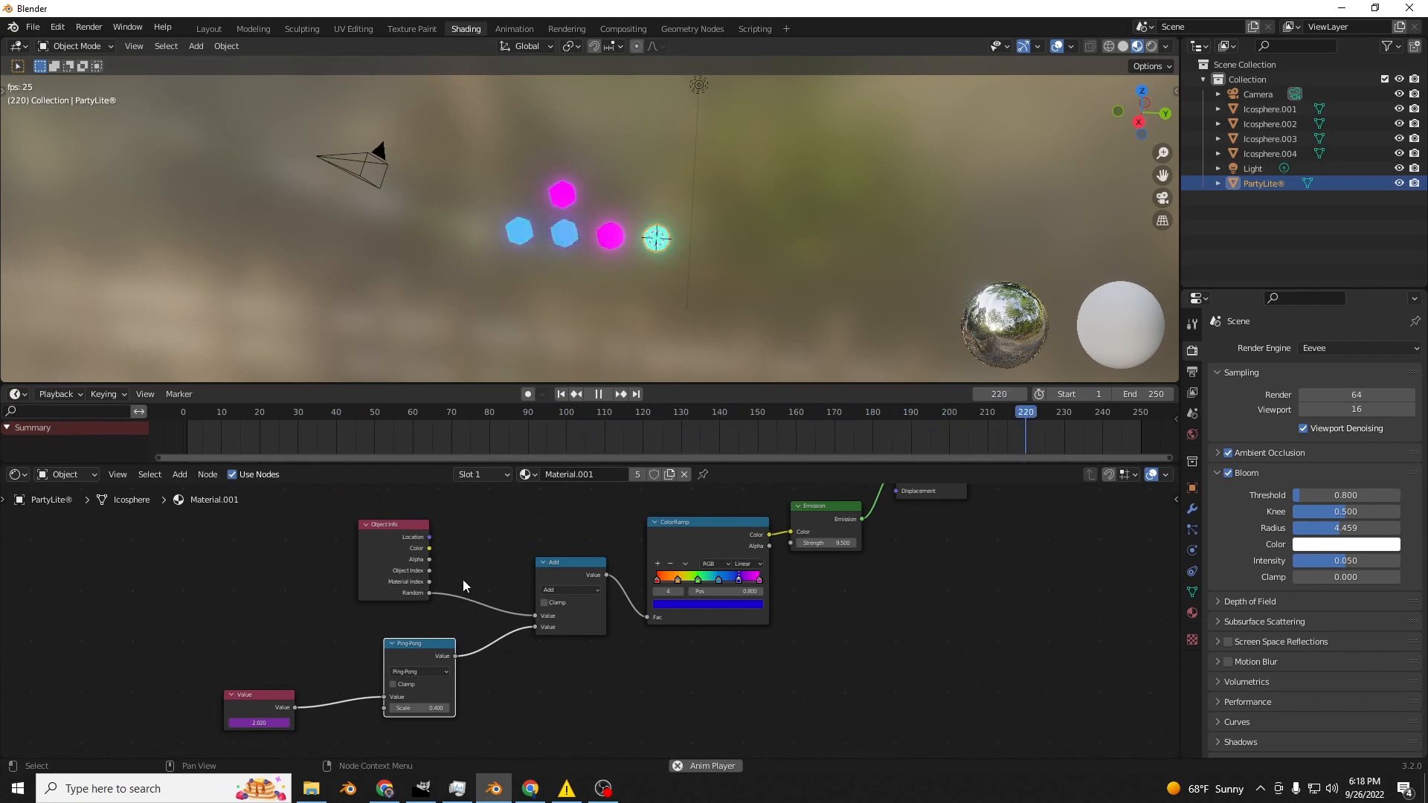
{"action": "key", "text": "space"}
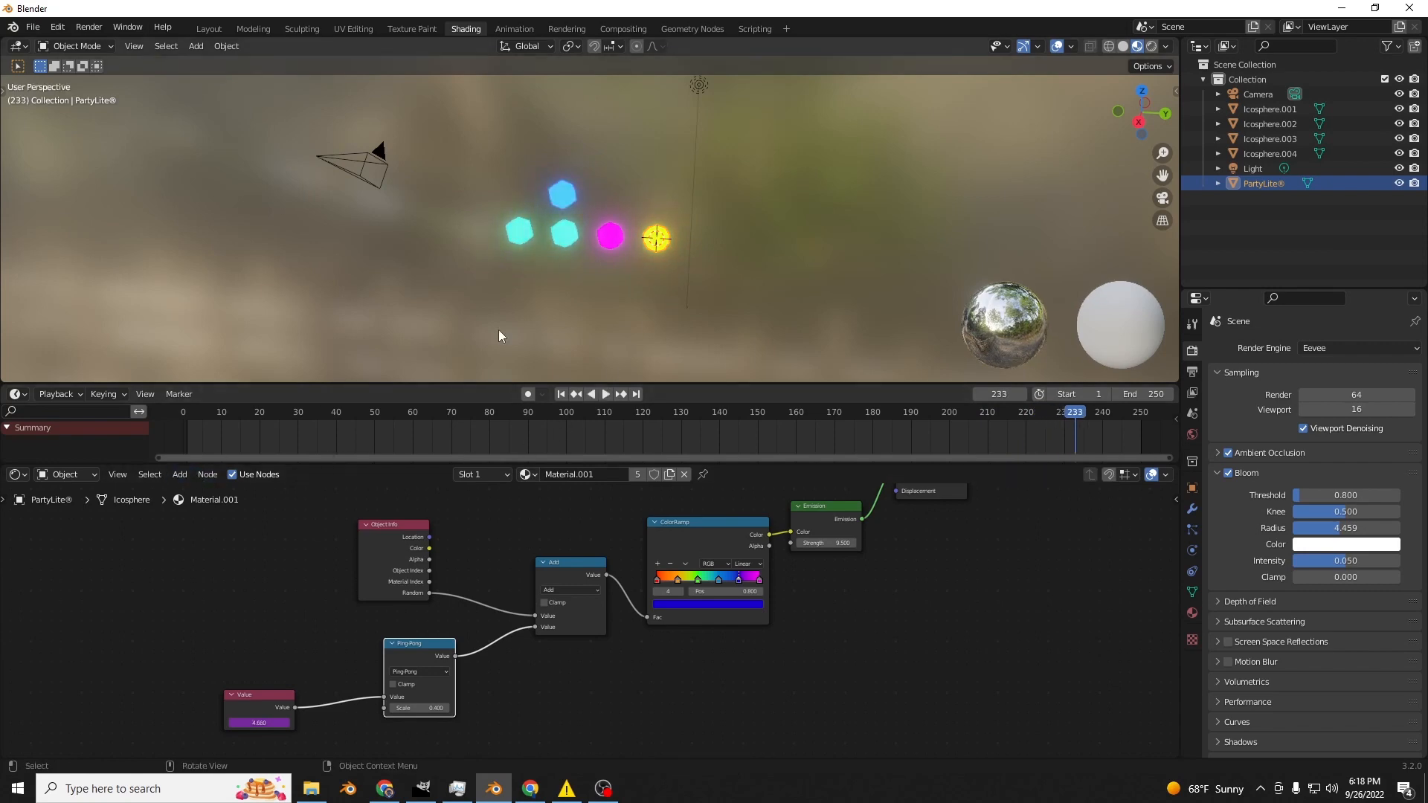
Select Icosphere.001, duplicate the Add node into the link between Ping-Pong and Add, and set the duplicate's operation to Sine.
{"action": "middle_click_drag", "start_coordinate": [690, 252], "coordinate": [693, 295]}
{"action": "scroll", "coordinate": [683, 290], "scroll_direction": "up", "scroll_amount": 4}
{"action": "left_click", "coordinate": [653, 265]}
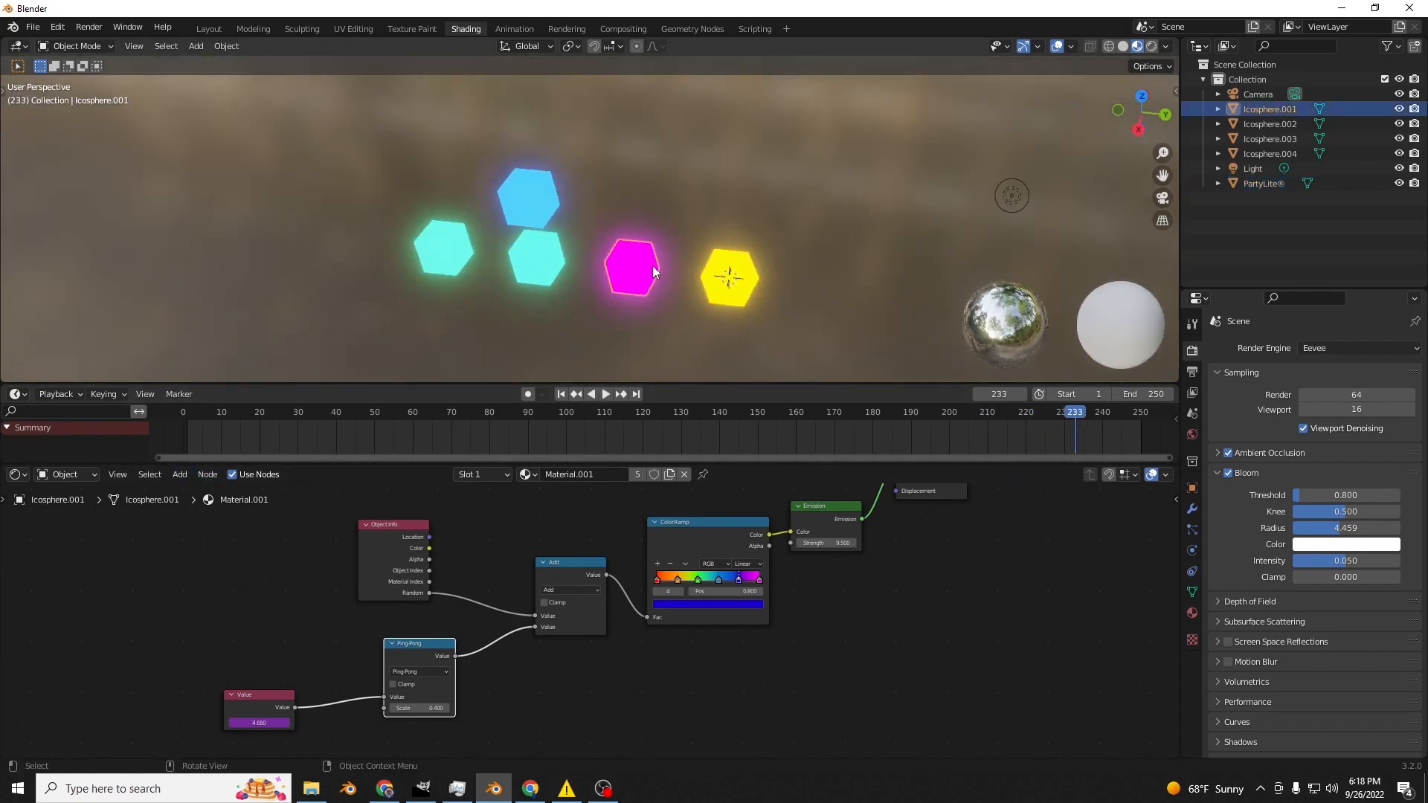
{"action": "left_click", "coordinate": [181, 474]}
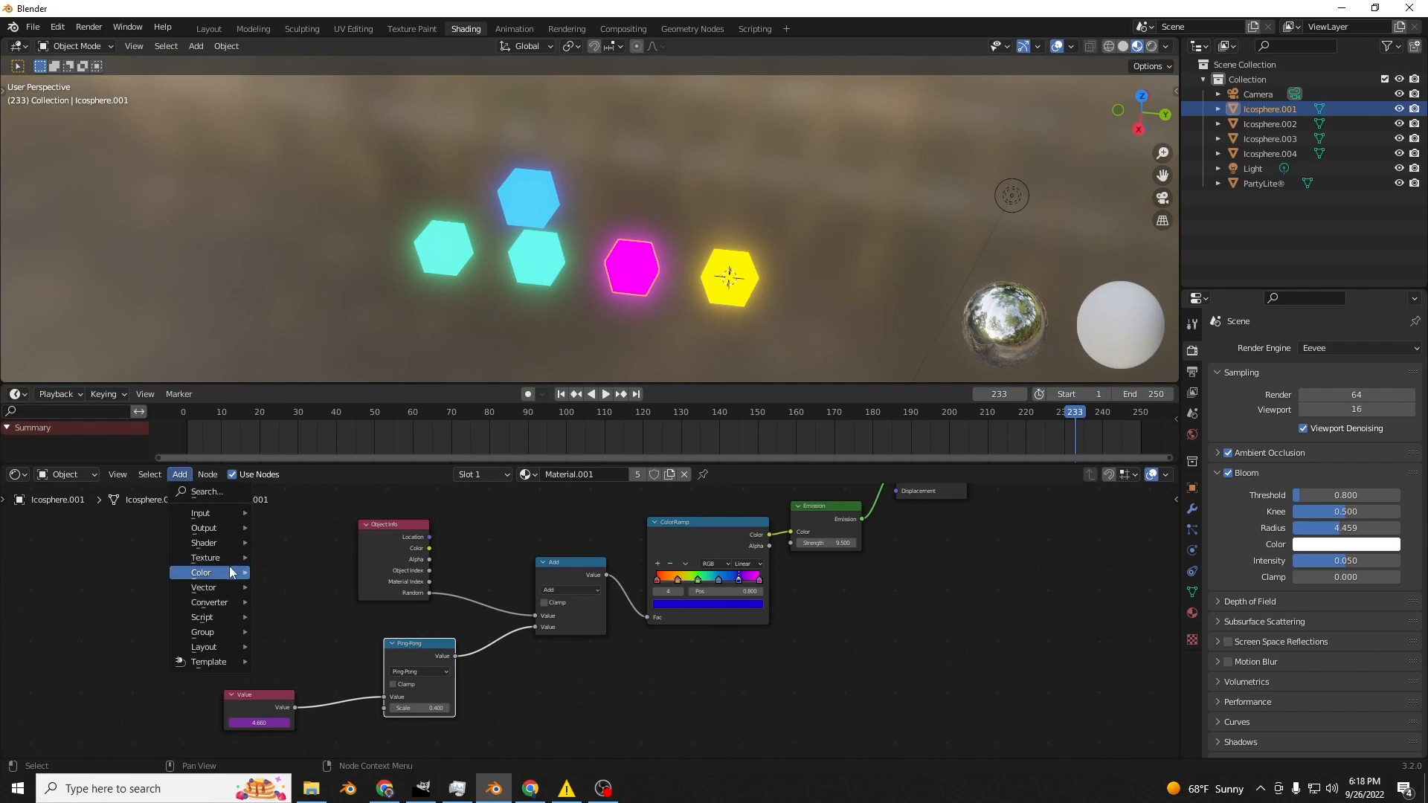
{"action": "left_click", "coordinate": [555, 571]}
{"action": "key", "text": "shift+d"}
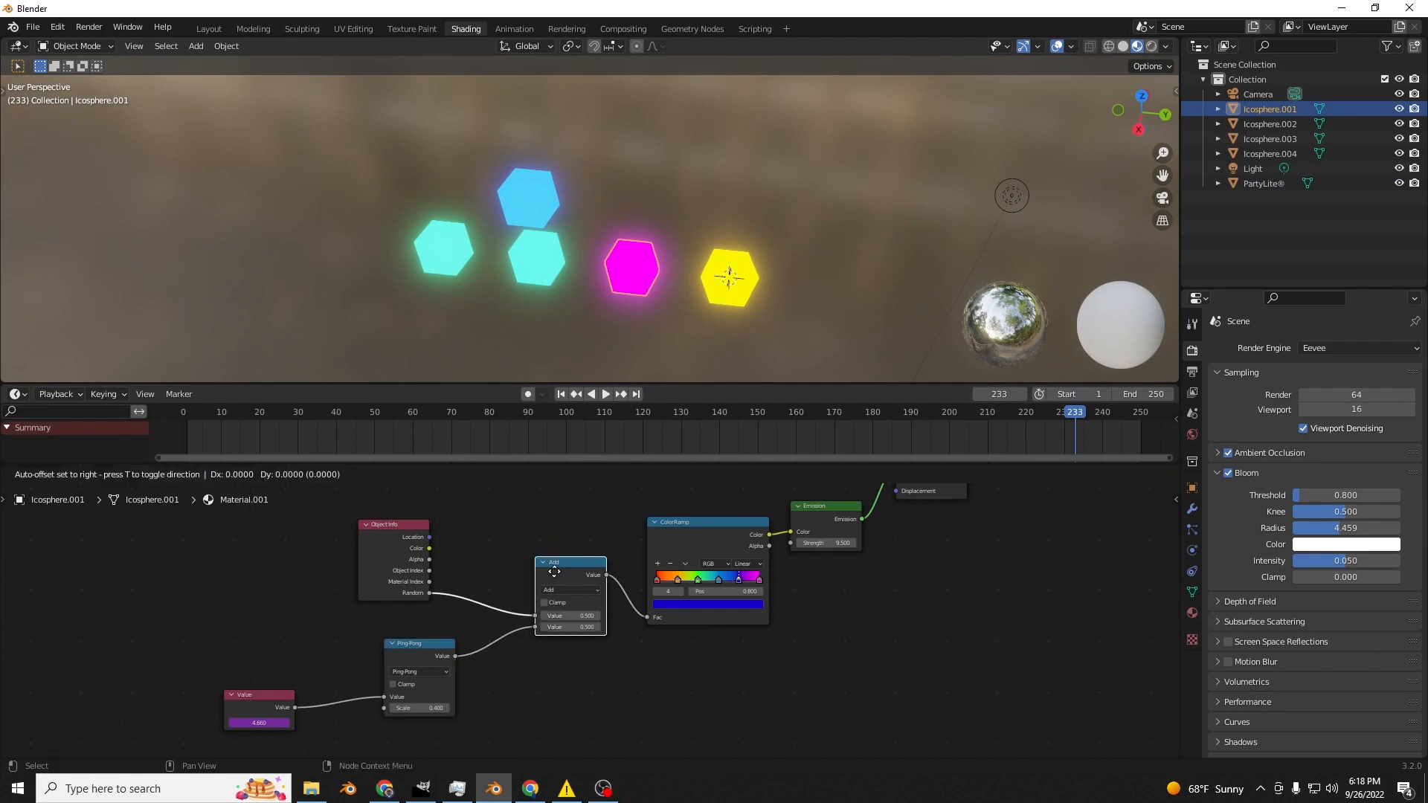
{"action": "left_click", "coordinate": [517, 641]}
{"action": "left_click", "coordinate": [522, 659]}
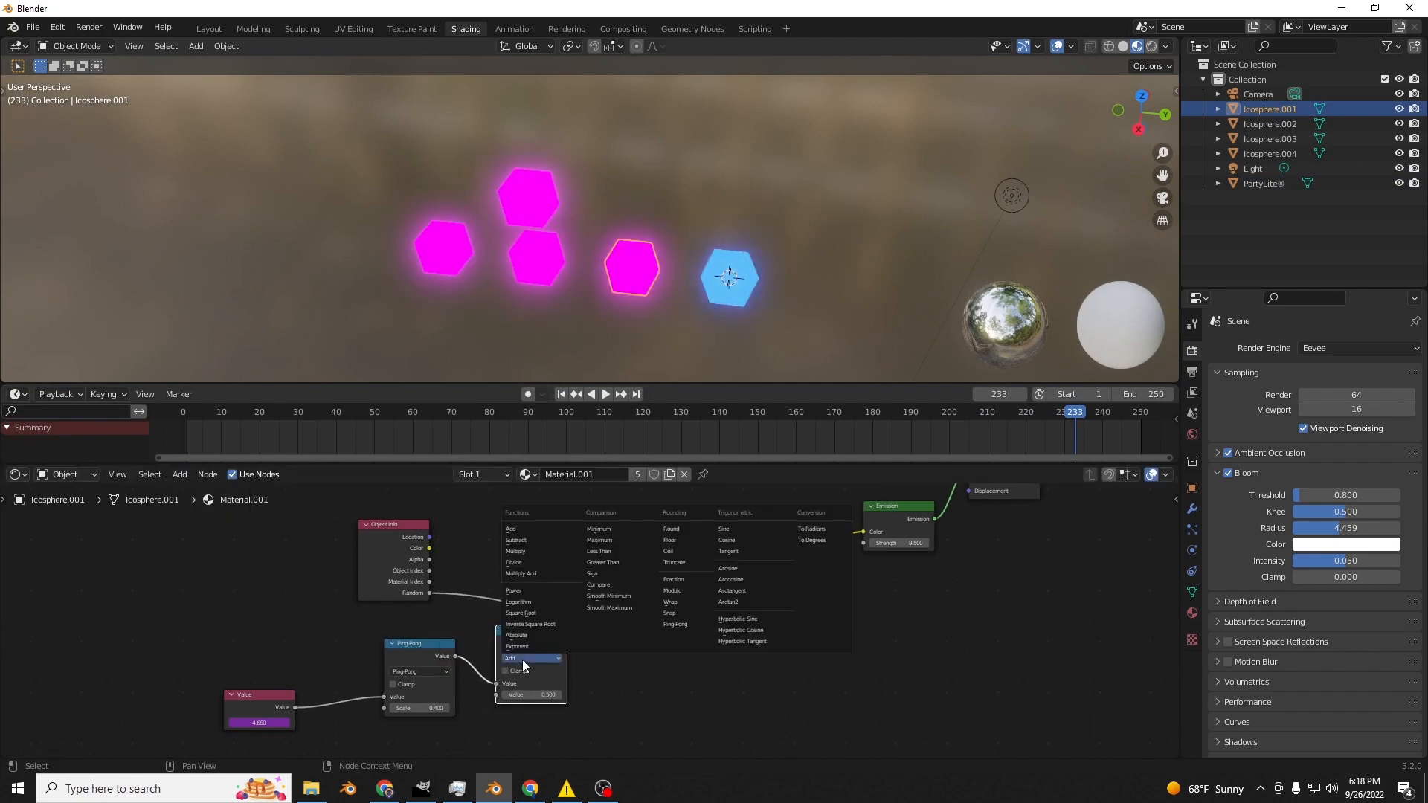
{"action": "left_click", "coordinate": [748, 529]}
Play the animation, examine the icospheres' color changes up close, and stop it.
{"action": "key", "text": "space"}
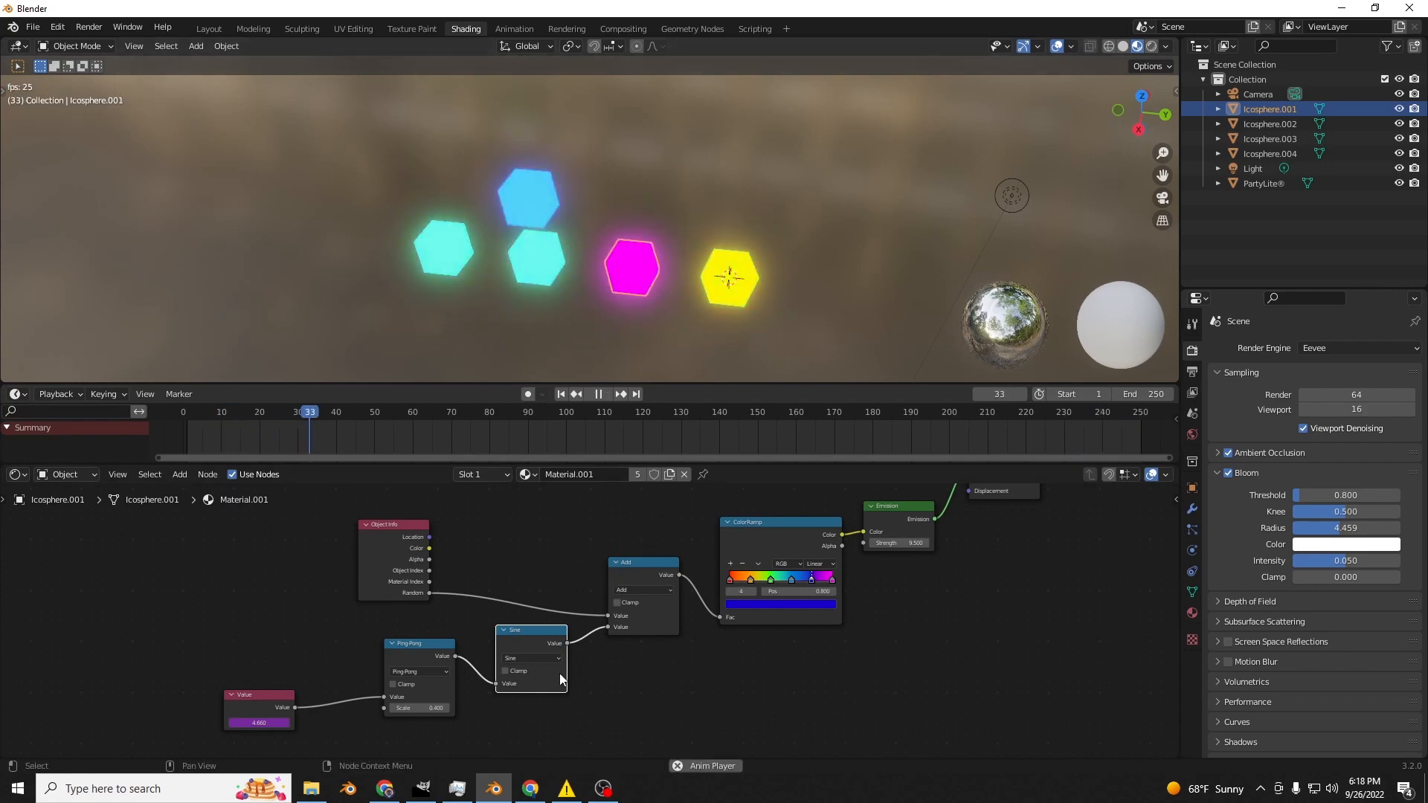
{"action": "middle_click_drag", "start_coordinate": [659, 376], "coordinate": [617, 319]}
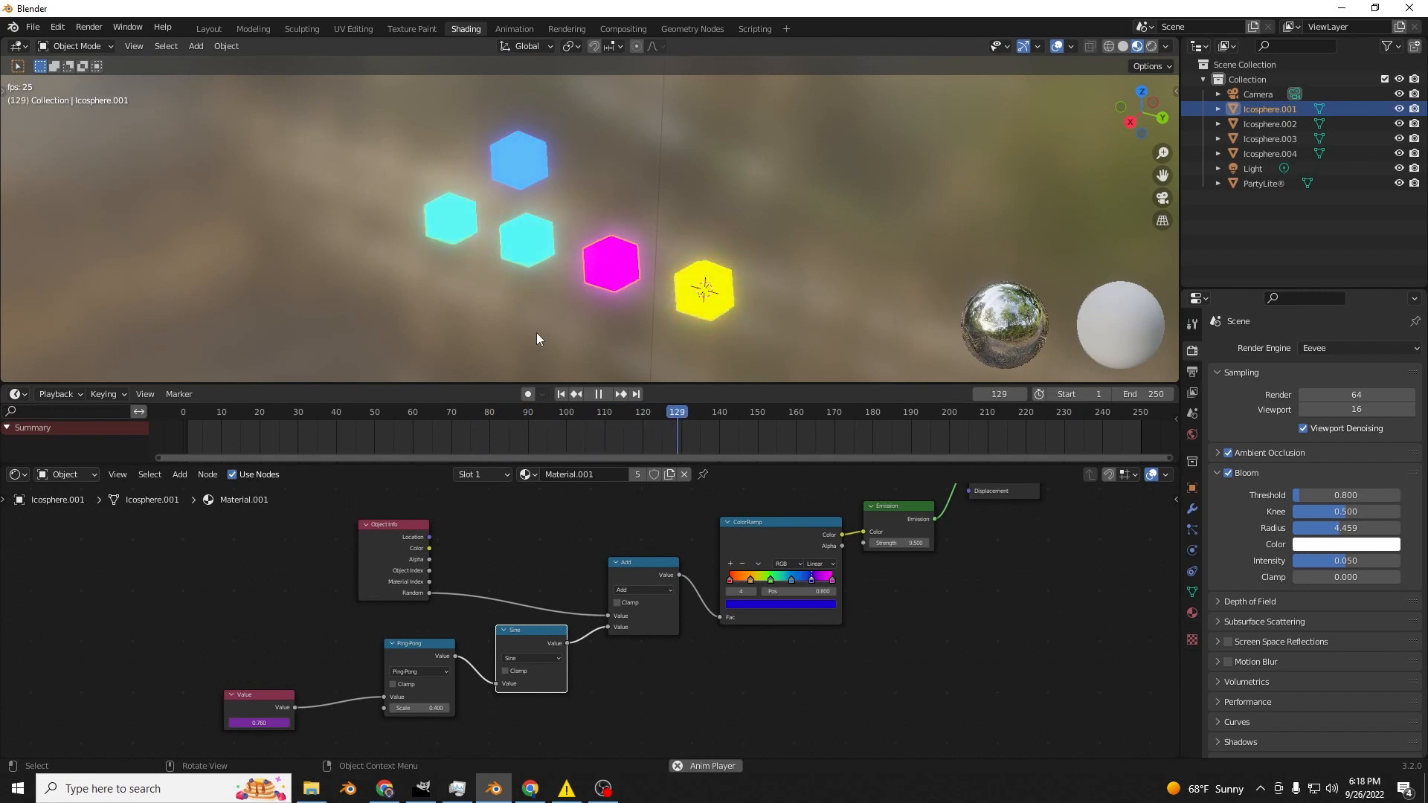
{"action": "scroll", "coordinate": [538, 329], "scroll_direction": "up", "scroll_amount": 3}
{"action": "scroll", "coordinate": [539, 320], "scroll_direction": "up", "scroll_amount": 3}
{"action": "middle_click_drag", "start_coordinate": [541, 314], "coordinate": [466, 172], "text": "shift"}
{"action": "scroll", "coordinate": [277, 228], "scroll_direction": "down", "scroll_amount": 3}
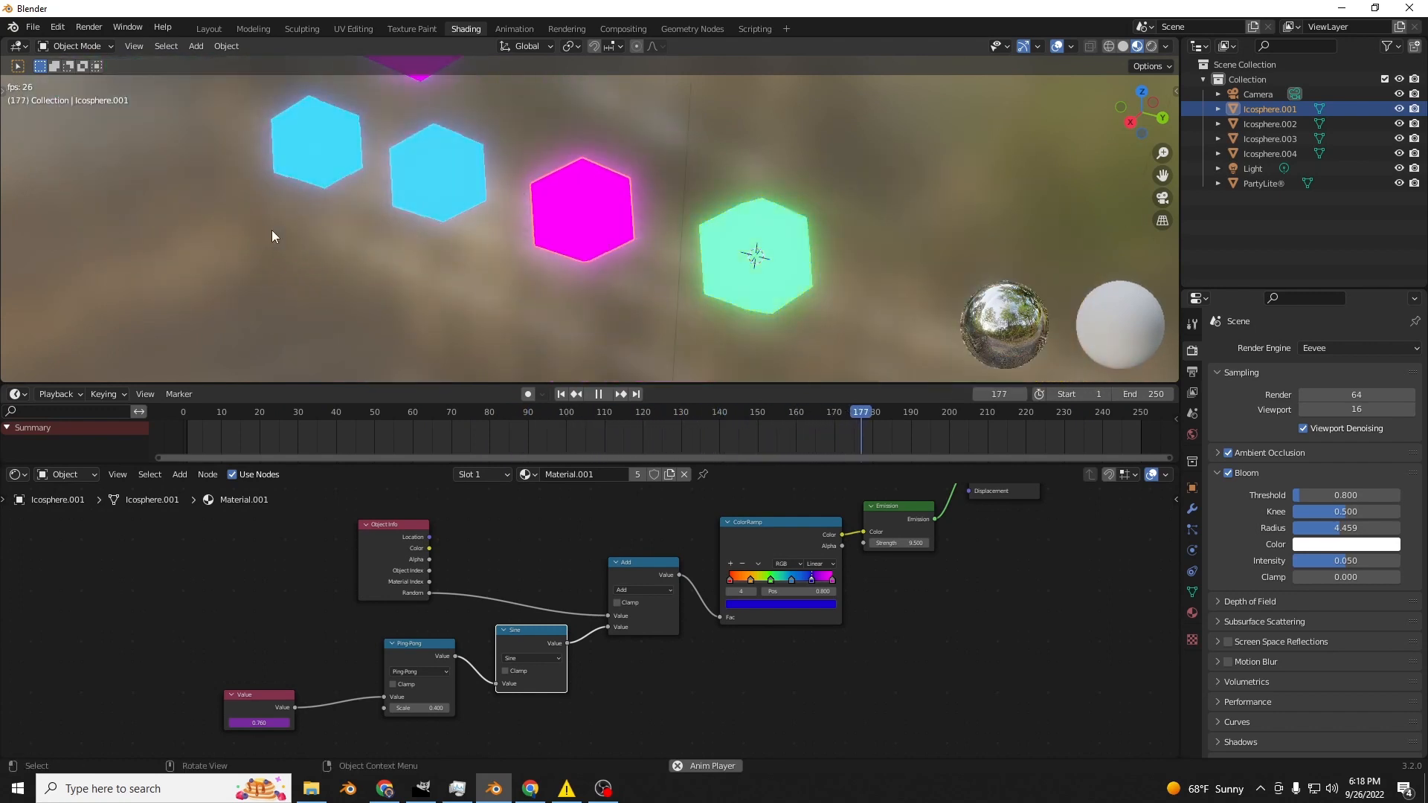
{"action": "key", "text": "space"}
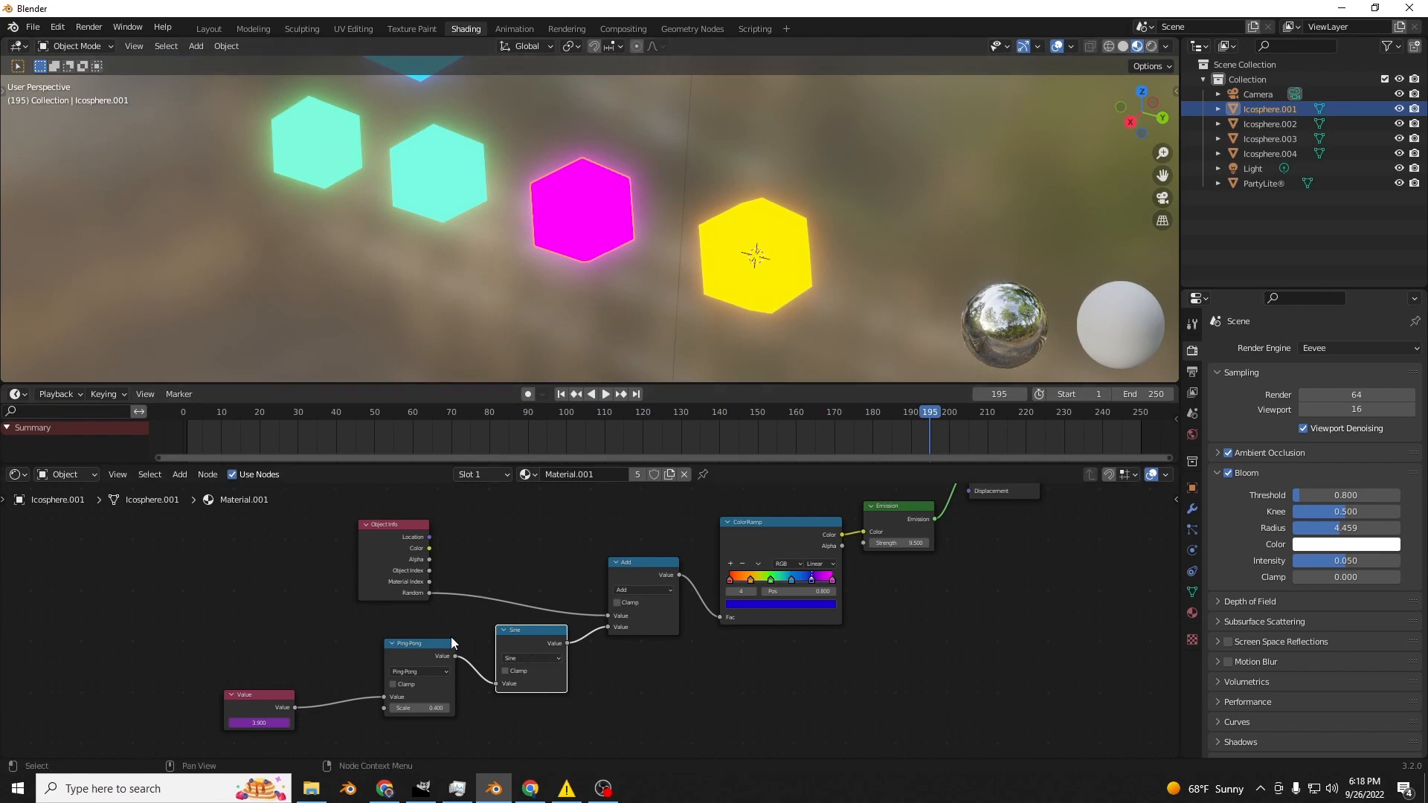
Open the output properties showing the frame rate and frame range, and play and stop the animation.
{"action": "left_click", "coordinate": [1188, 394]}
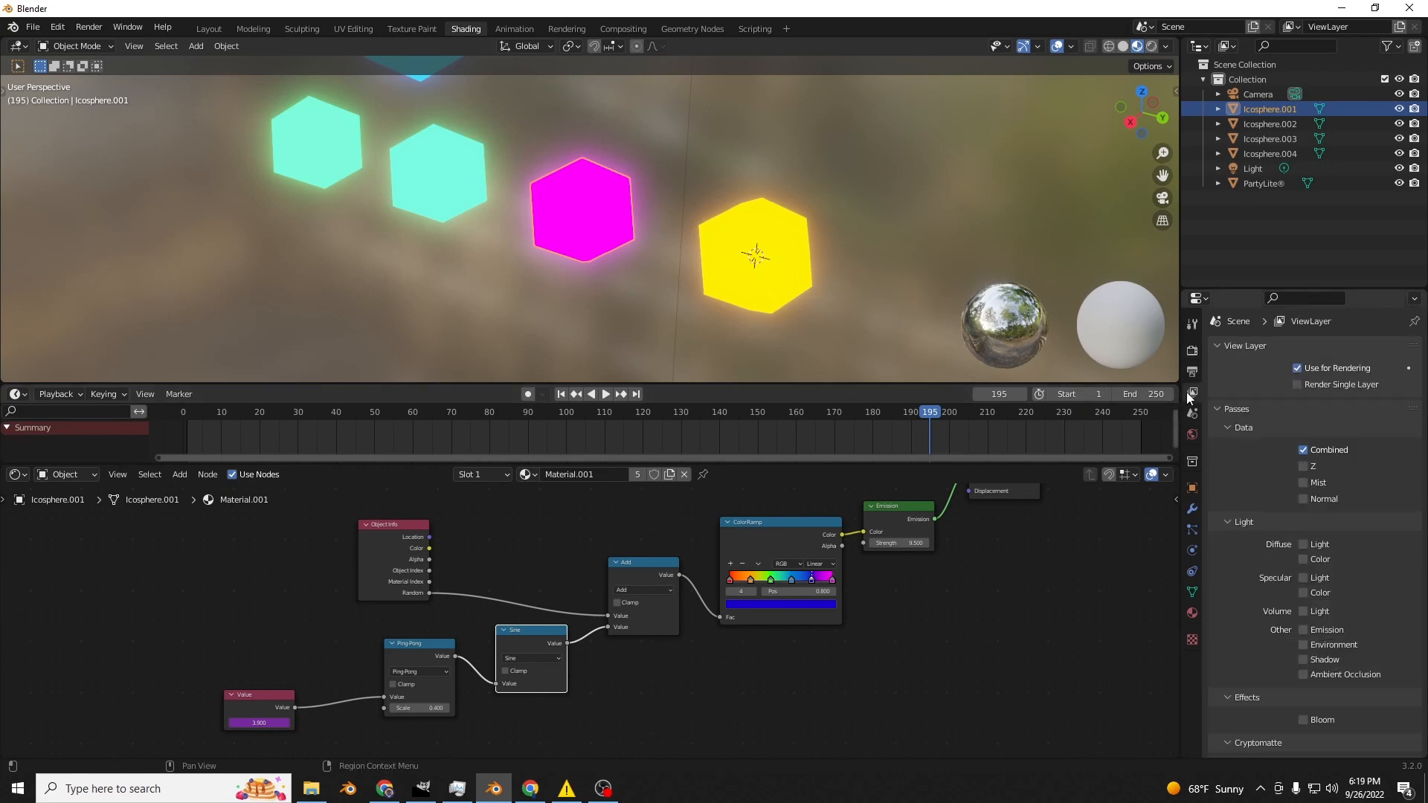
{"action": "left_click", "coordinate": [1192, 371]}
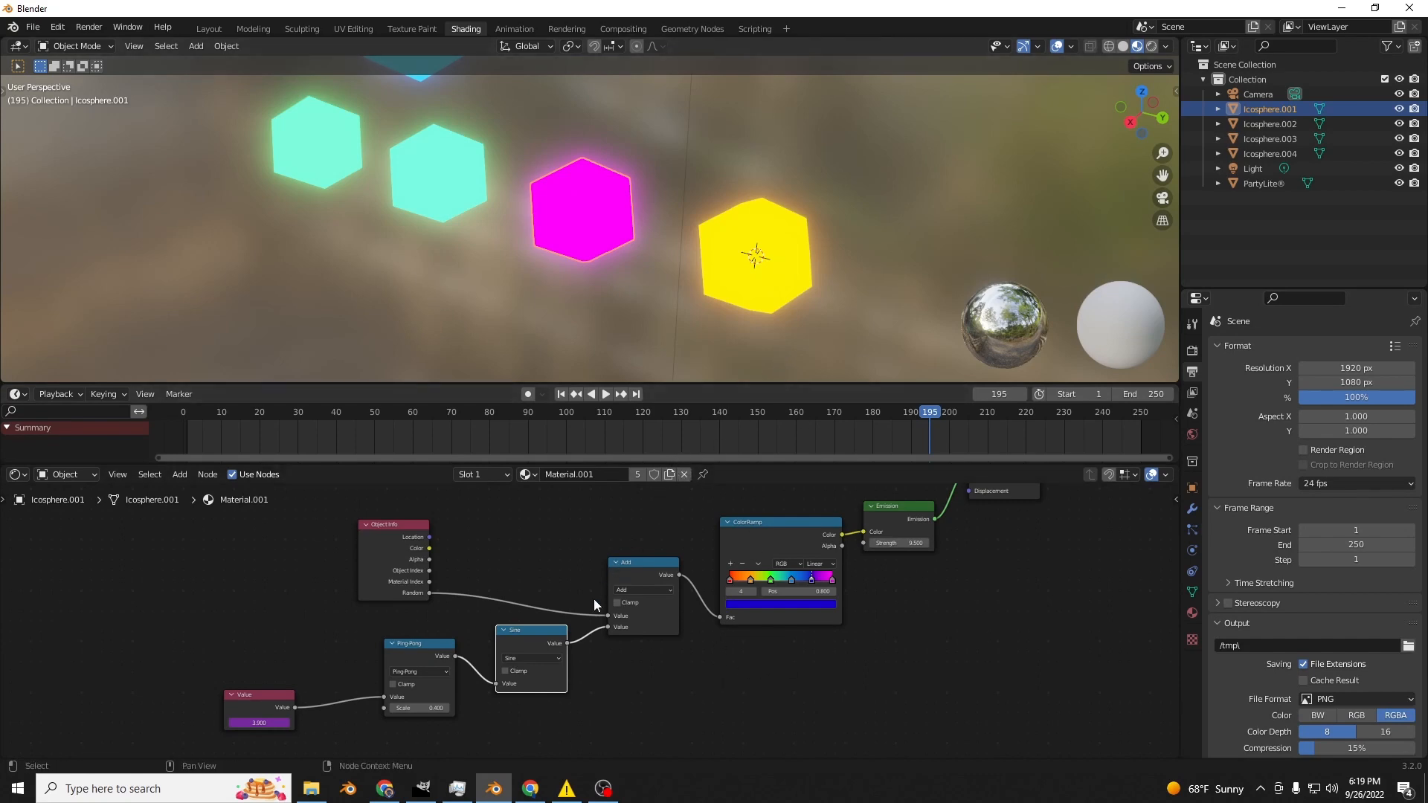
{"action": "key", "text": "space"}
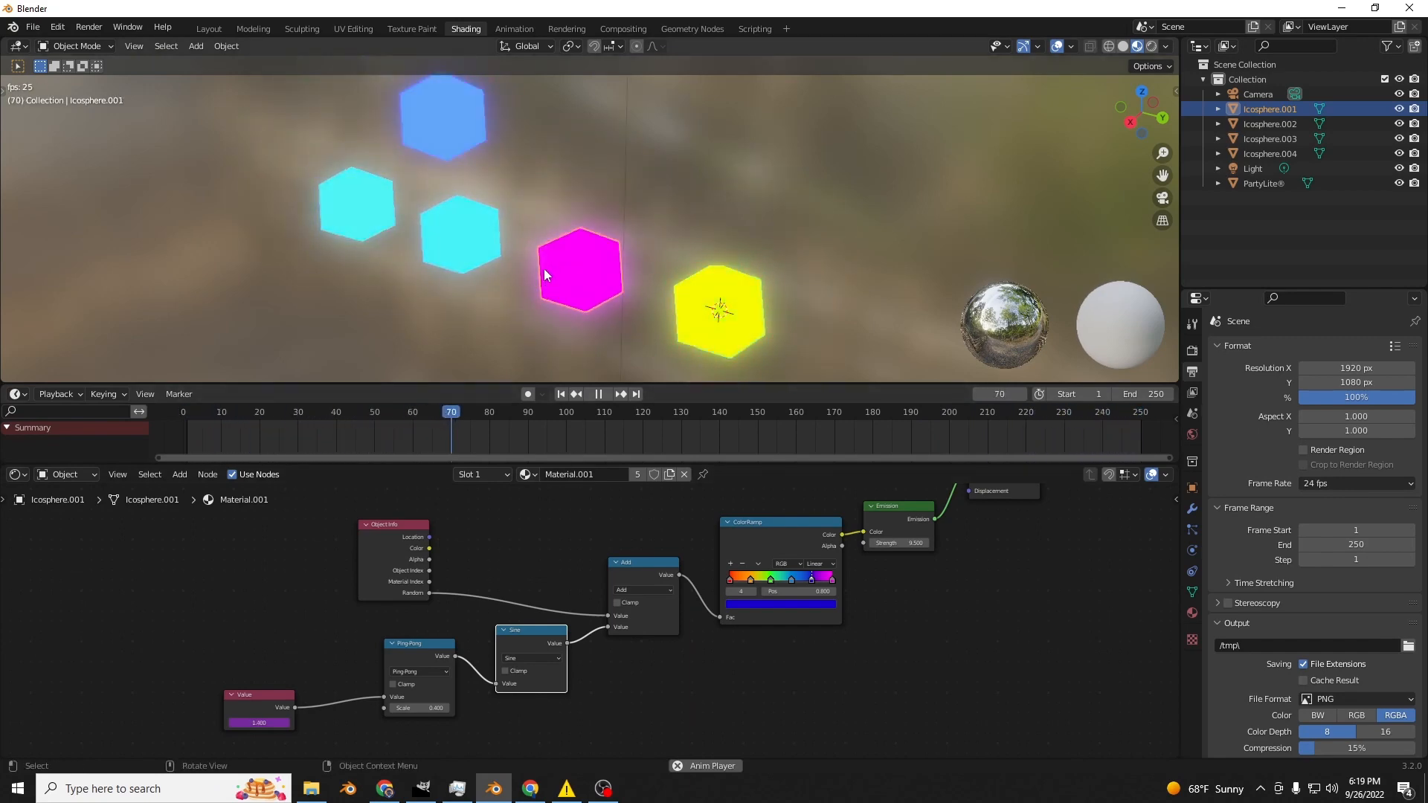
{"action": "key", "text": "space"}
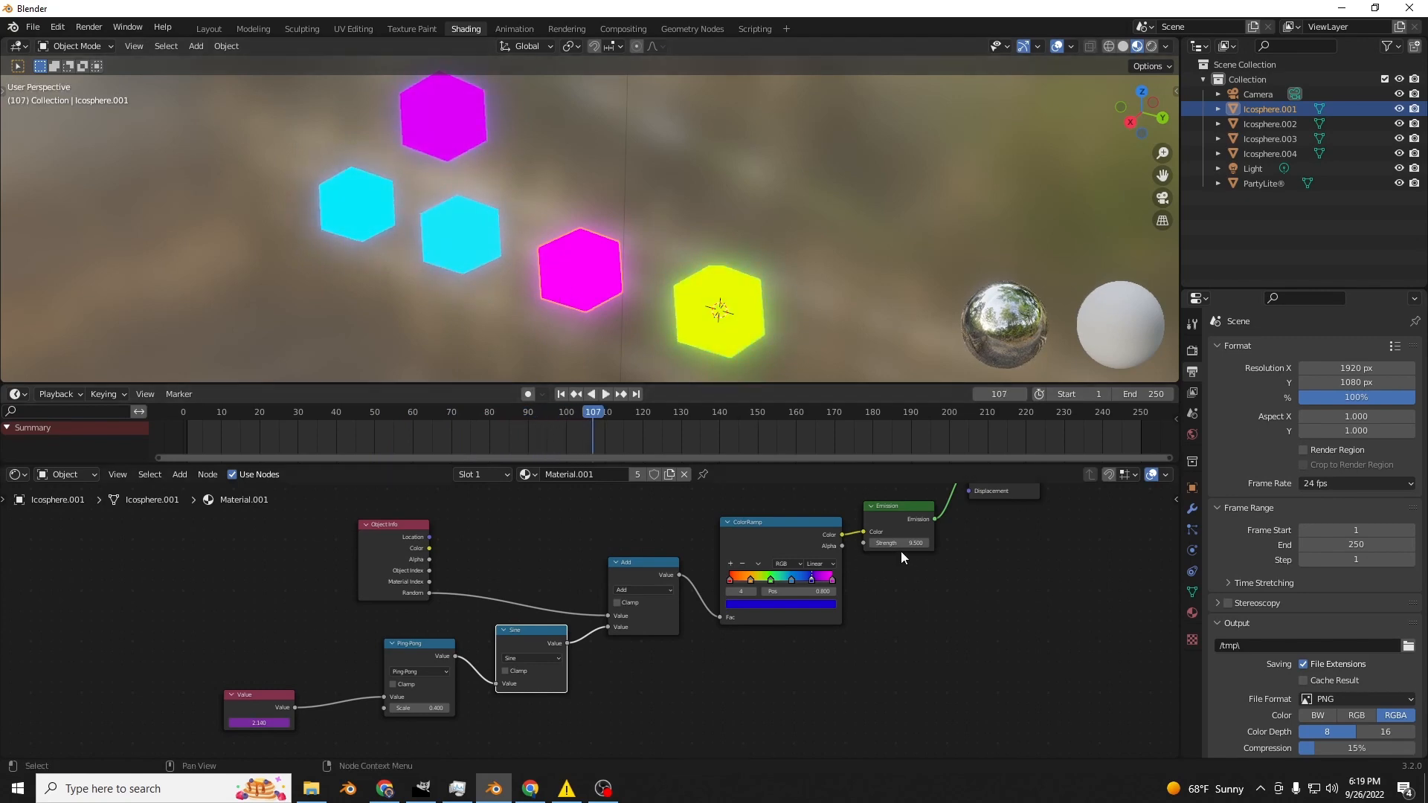
Raise the Emission node's Strength to 10.500 and play the animation.
{"action": "middle_click_drag", "start_coordinate": [900, 552], "coordinate": [859, 606]}
{"action": "left_click_drag", "start_coordinate": [856, 588], "coordinate": [930, 587]}
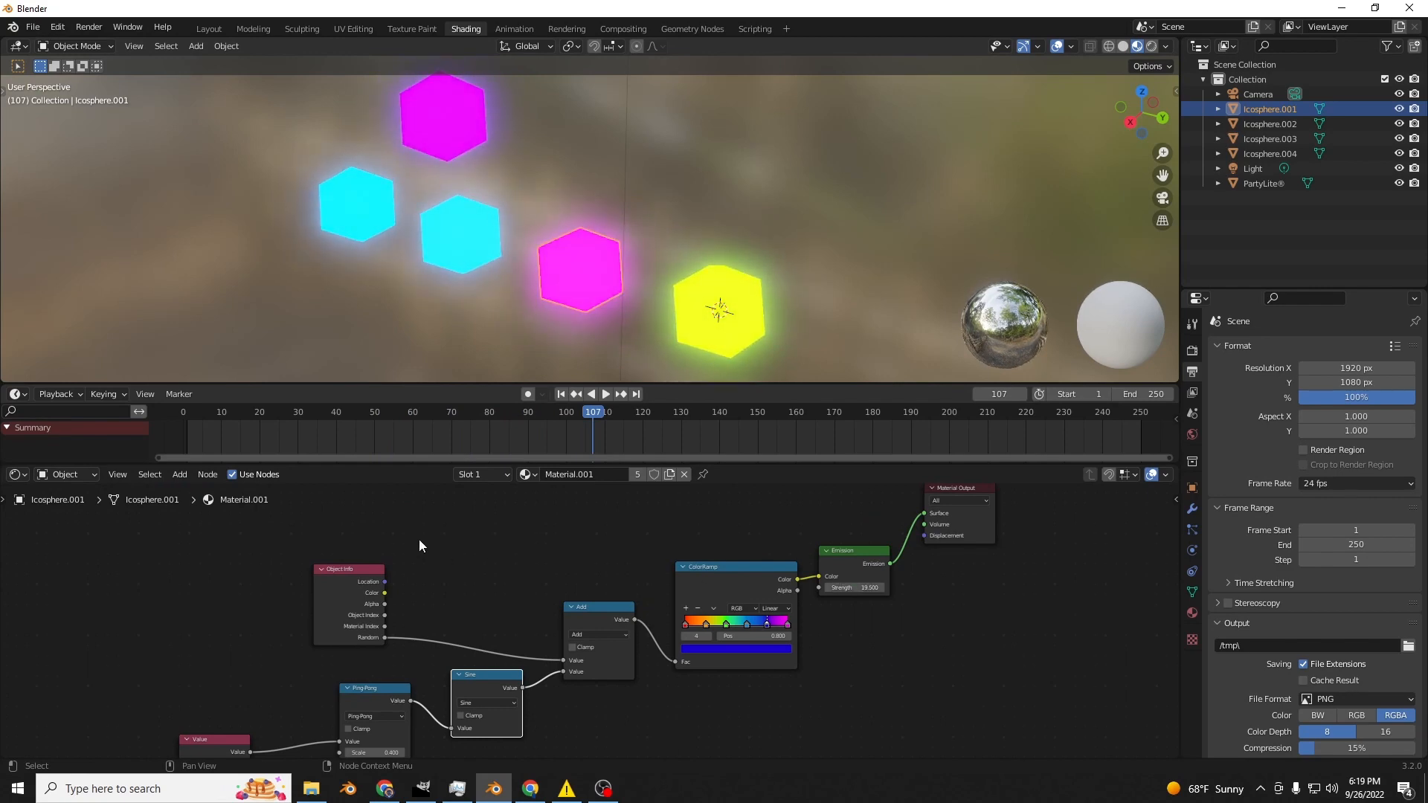
{"action": "middle_click_drag", "start_coordinate": [418, 547], "coordinate": [497, 481]}
{"action": "key", "text": "space"}
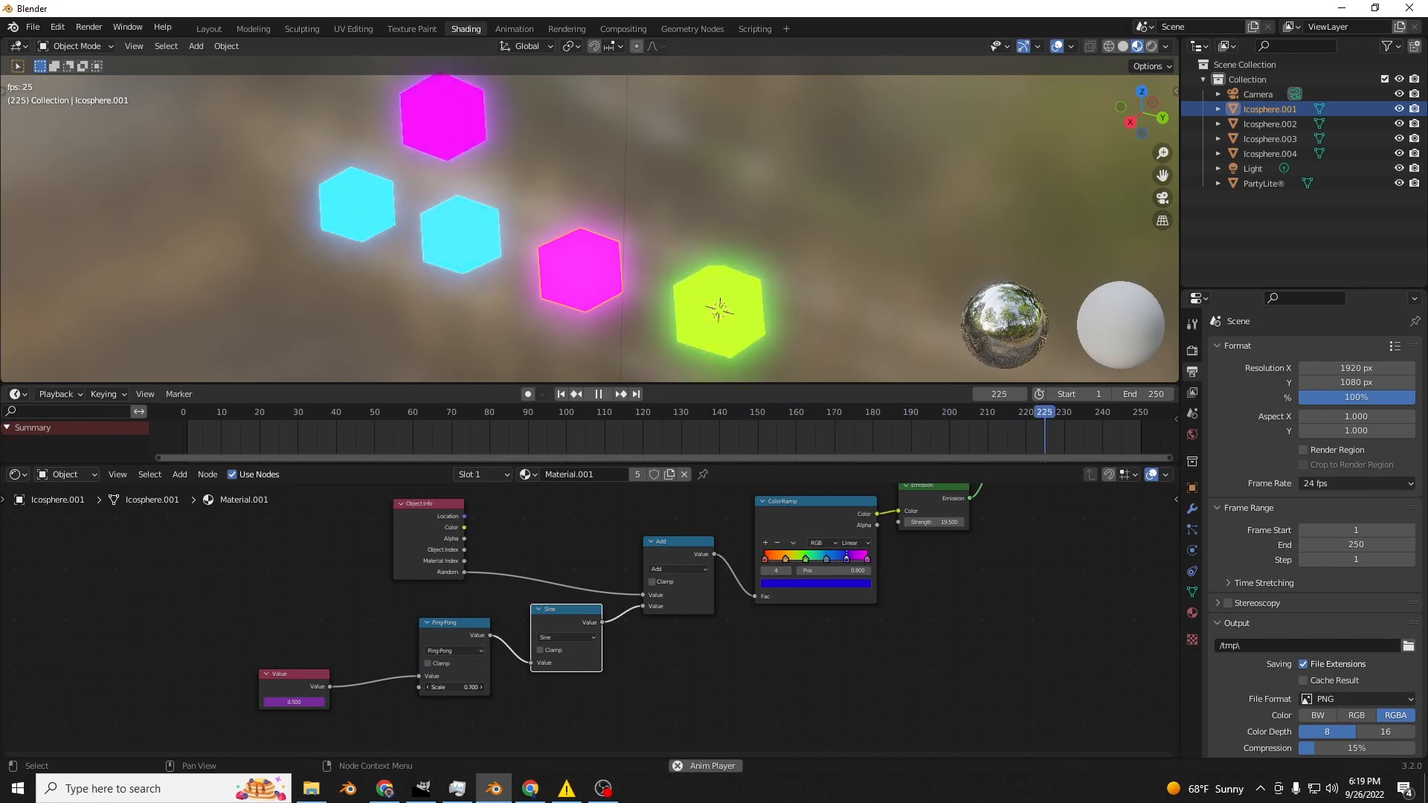
Stop playback, set the Ping-Pong node's Scale to 0.010, and play and stop the animation to test it.
{"action": "key", "text": "space"}
{"action": "double_click", "coordinate": [455, 687]}
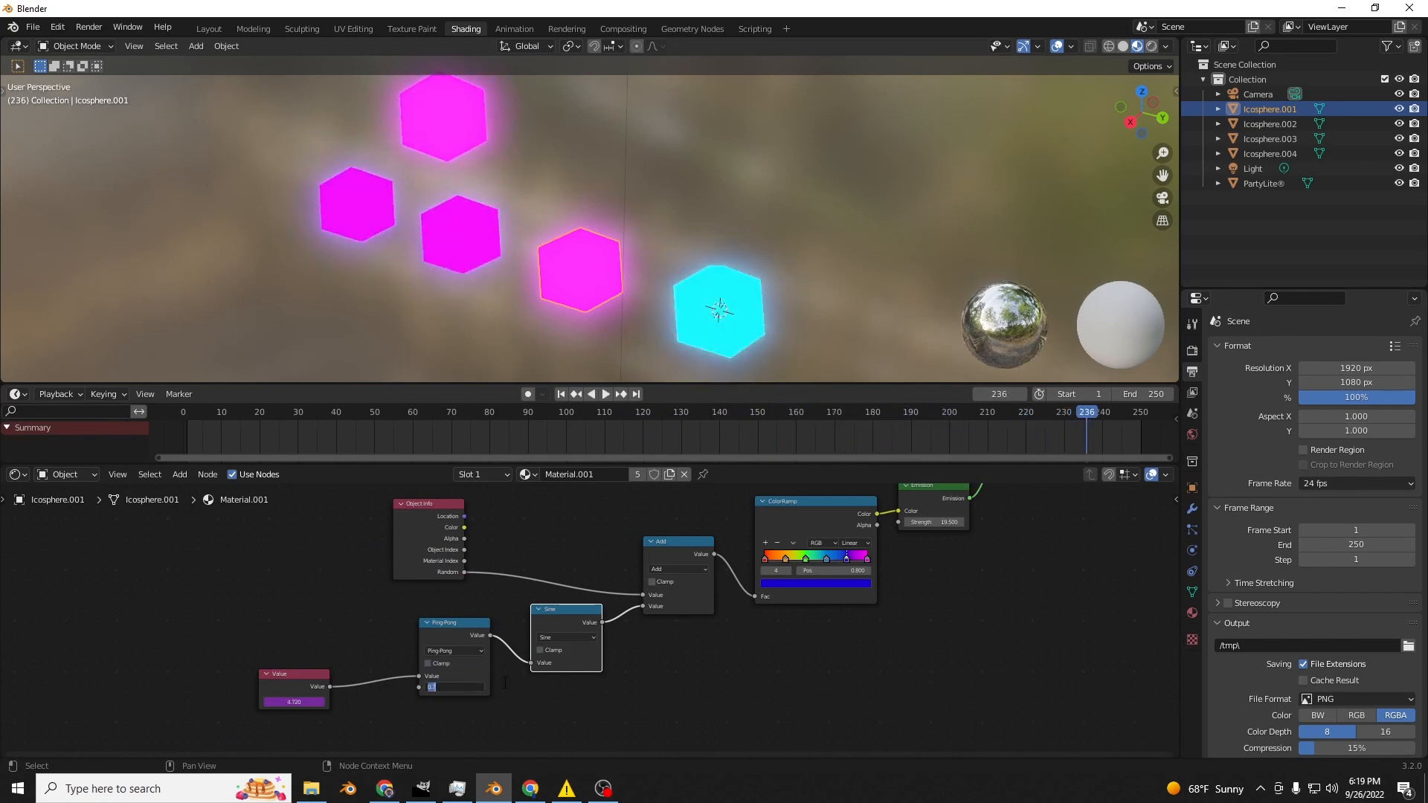
{"action": "type", "text": "0.01"}
{"action": "key", "text": "Return"}
{"action": "key", "text": "space"}
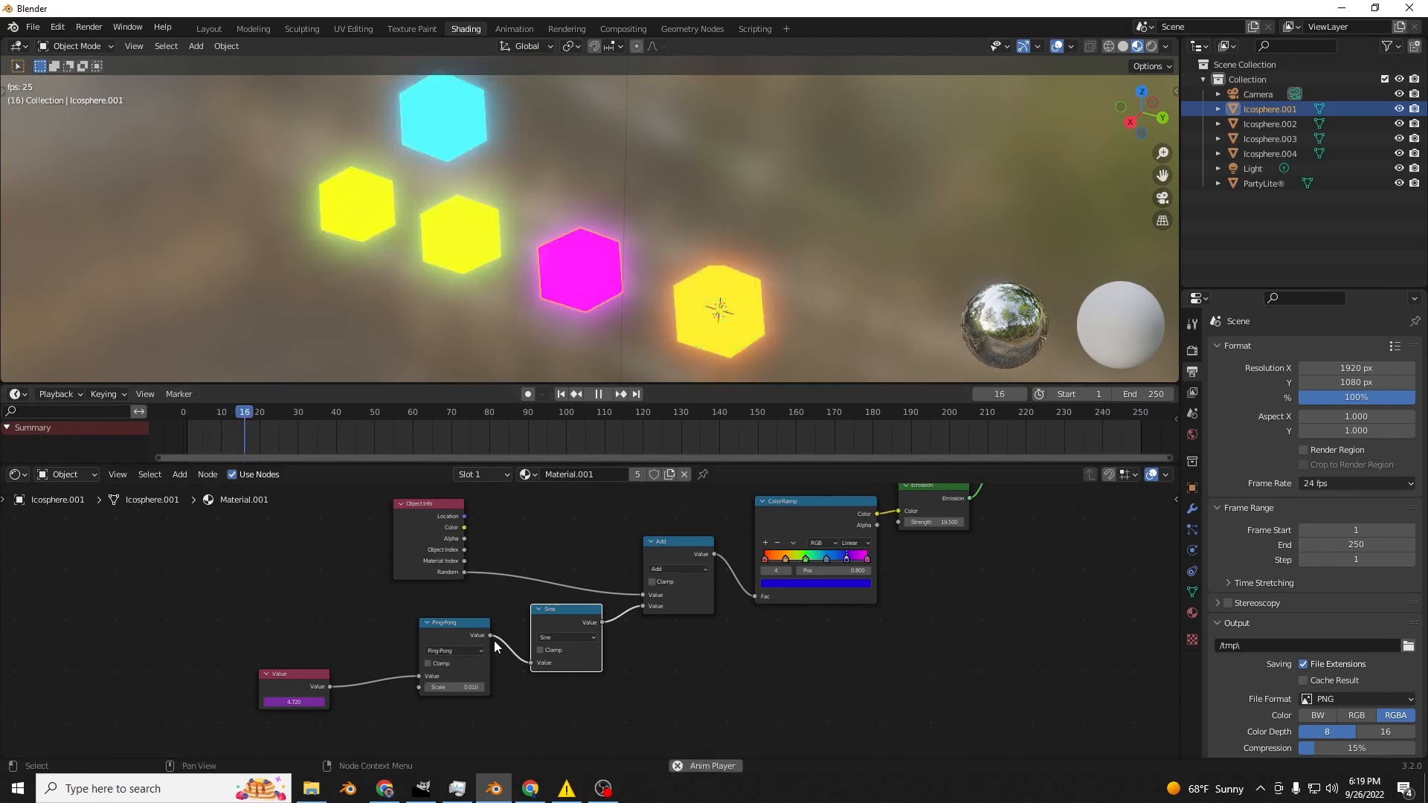
{"action": "key", "text": "space"}
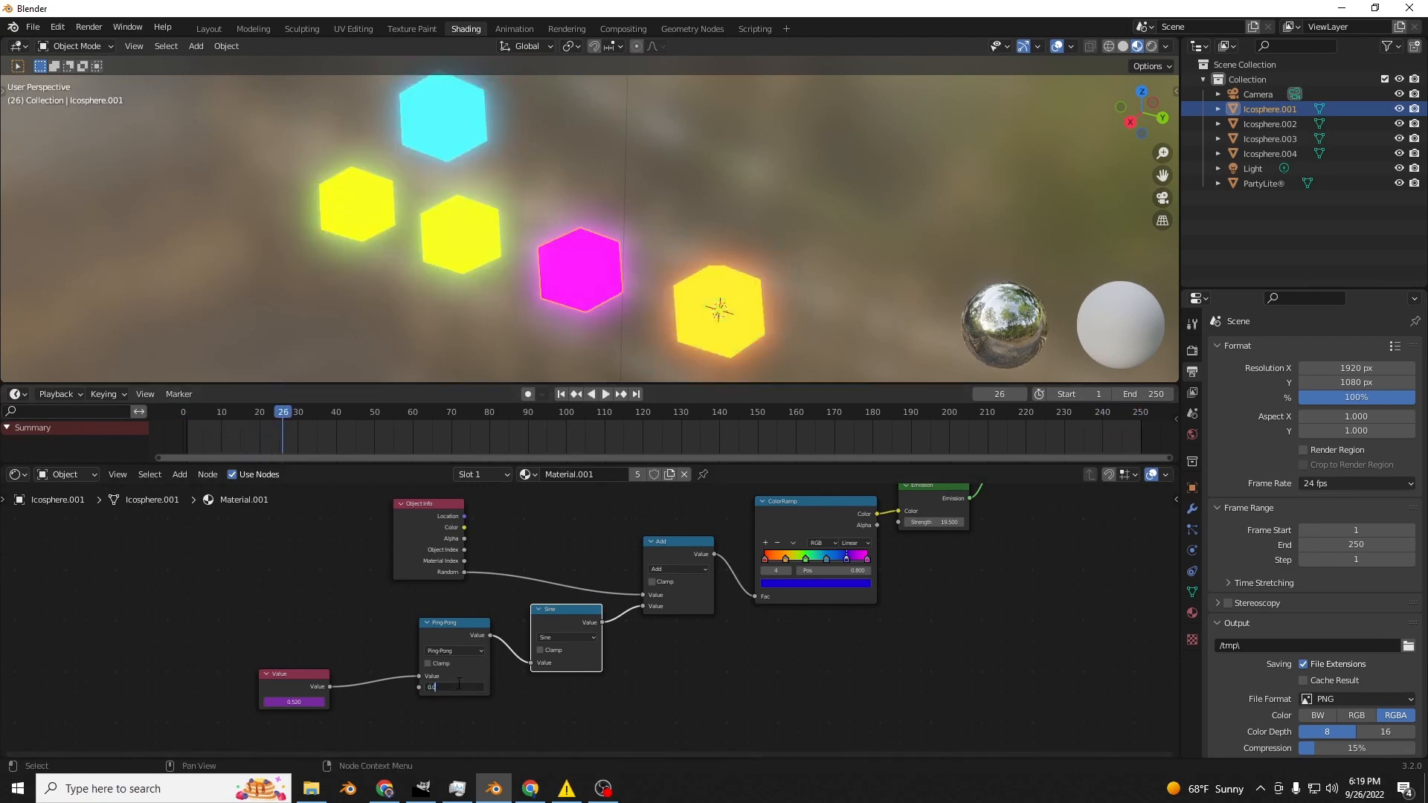
Set the Ping-Pong node's Scale to 0.100, and play and stop the animation to test it.
{"action": "left_click", "coordinate": [459, 680]}
{"action": "type", "text": "0.1"}
{"action": "key", "text": "Return"}
{"action": "key", "text": "space"}
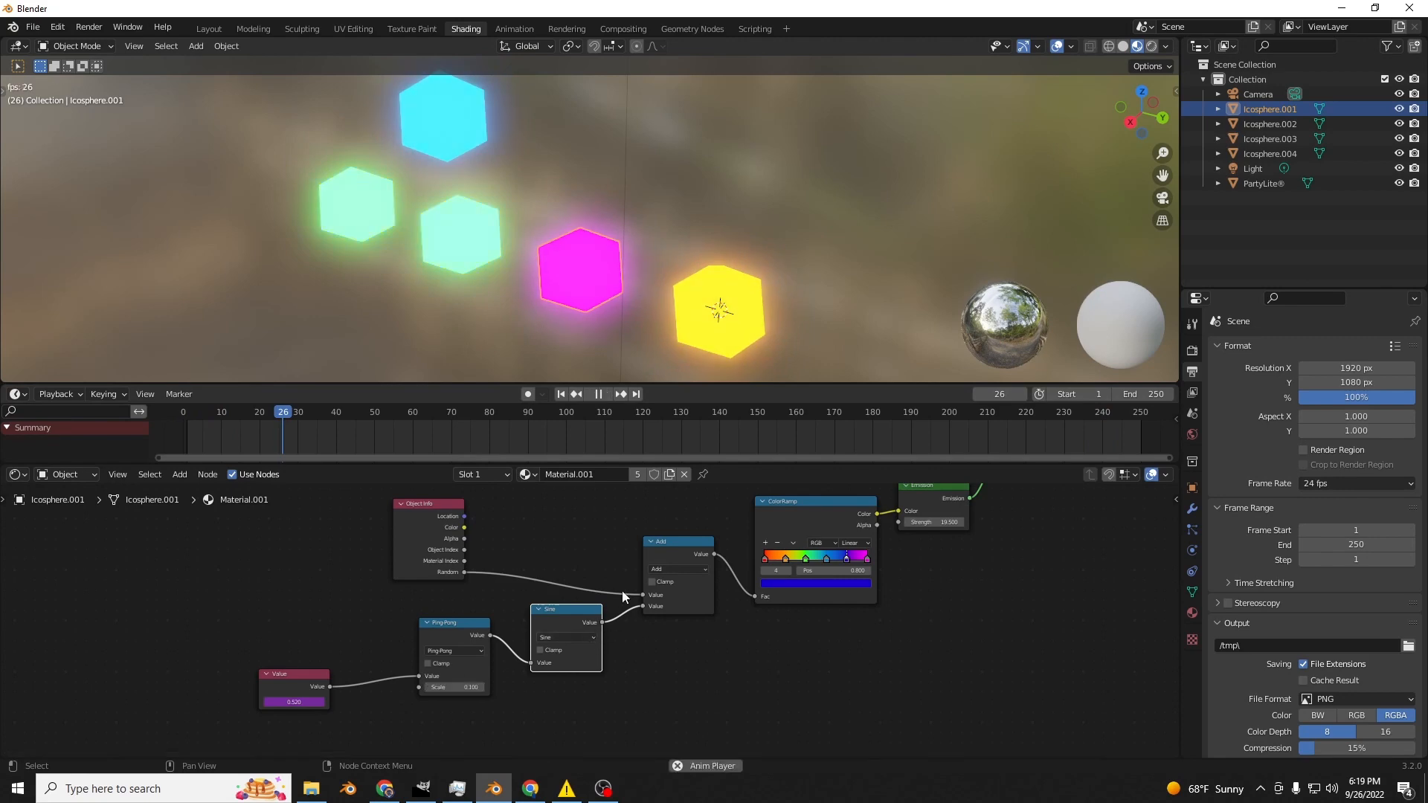
{"action": "key", "text": "space"}
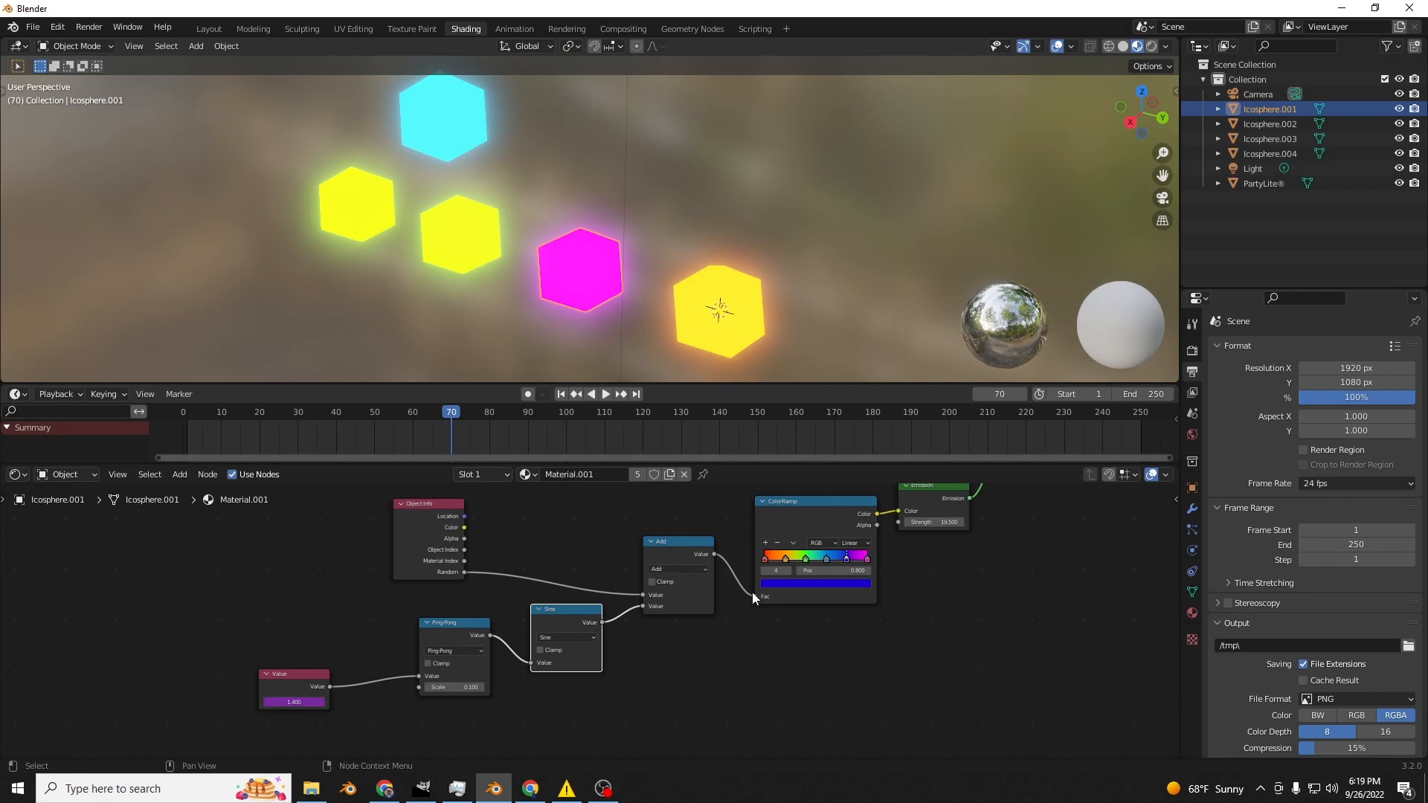
Select the ColorRamp's magenta end stop, shift the ColorRamp node slightly down, and place the Object Info node just above the Sine node.
{"action": "left_click", "coordinate": [765, 559]}
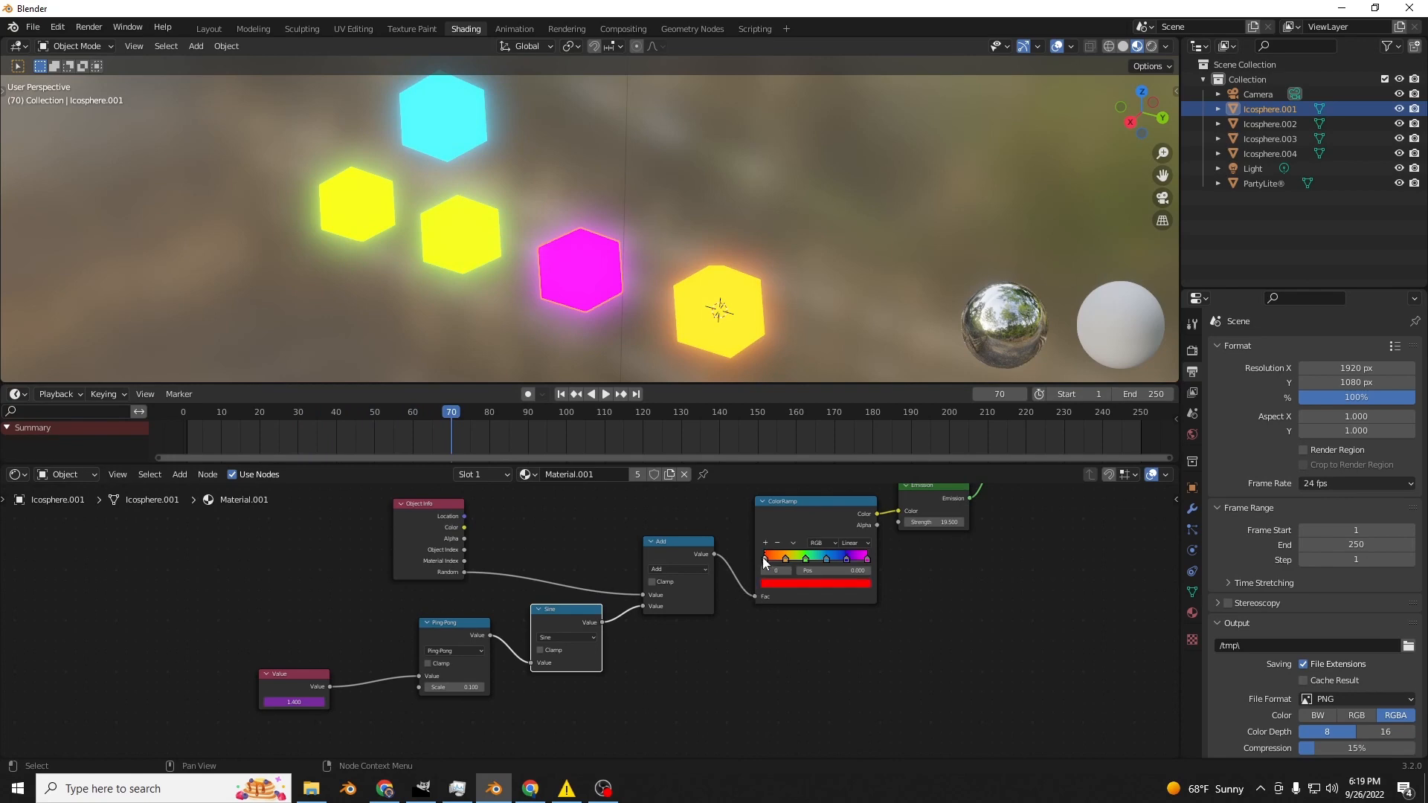
{"action": "left_click", "coordinate": [871, 560]}
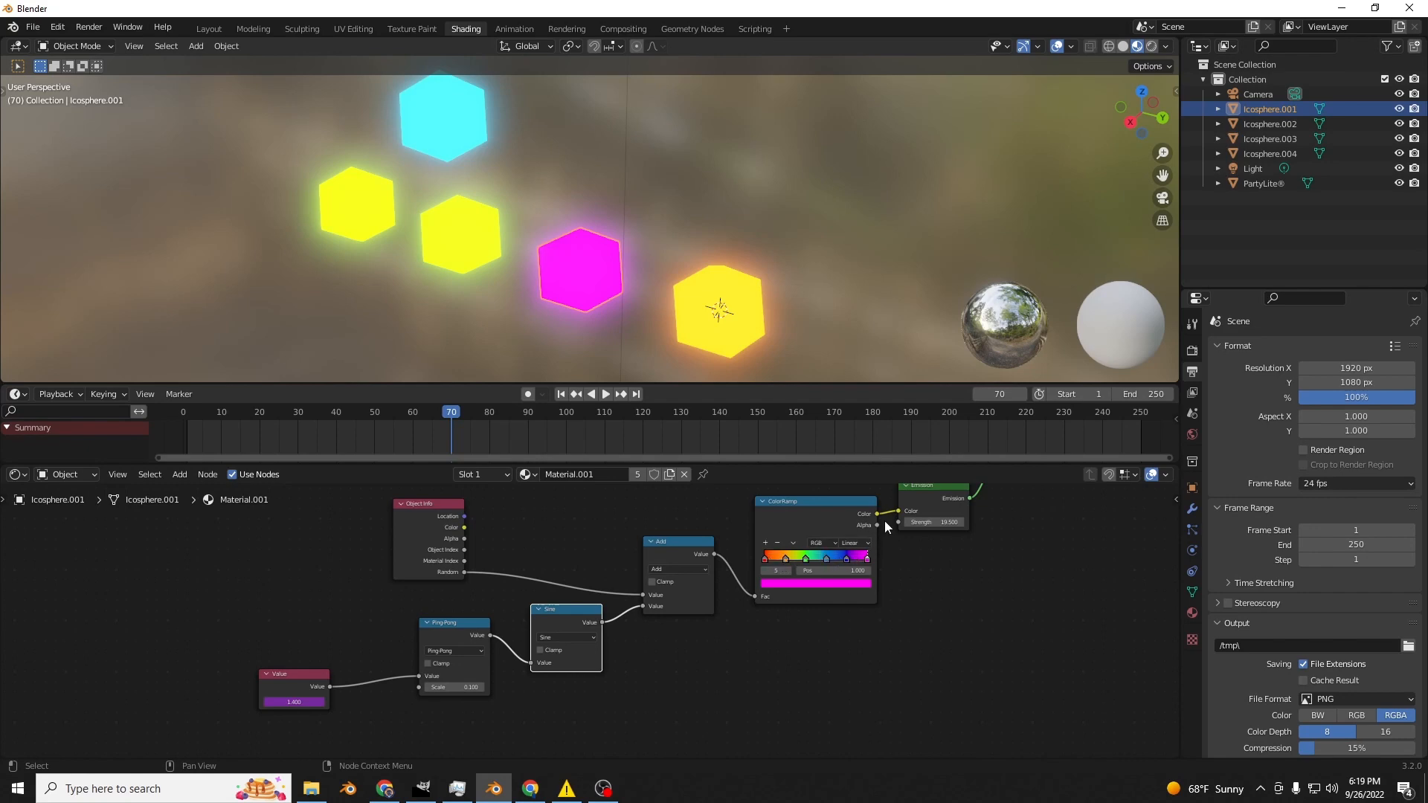
{"action": "left_click_drag", "start_coordinate": [828, 521], "coordinate": [829, 531]}
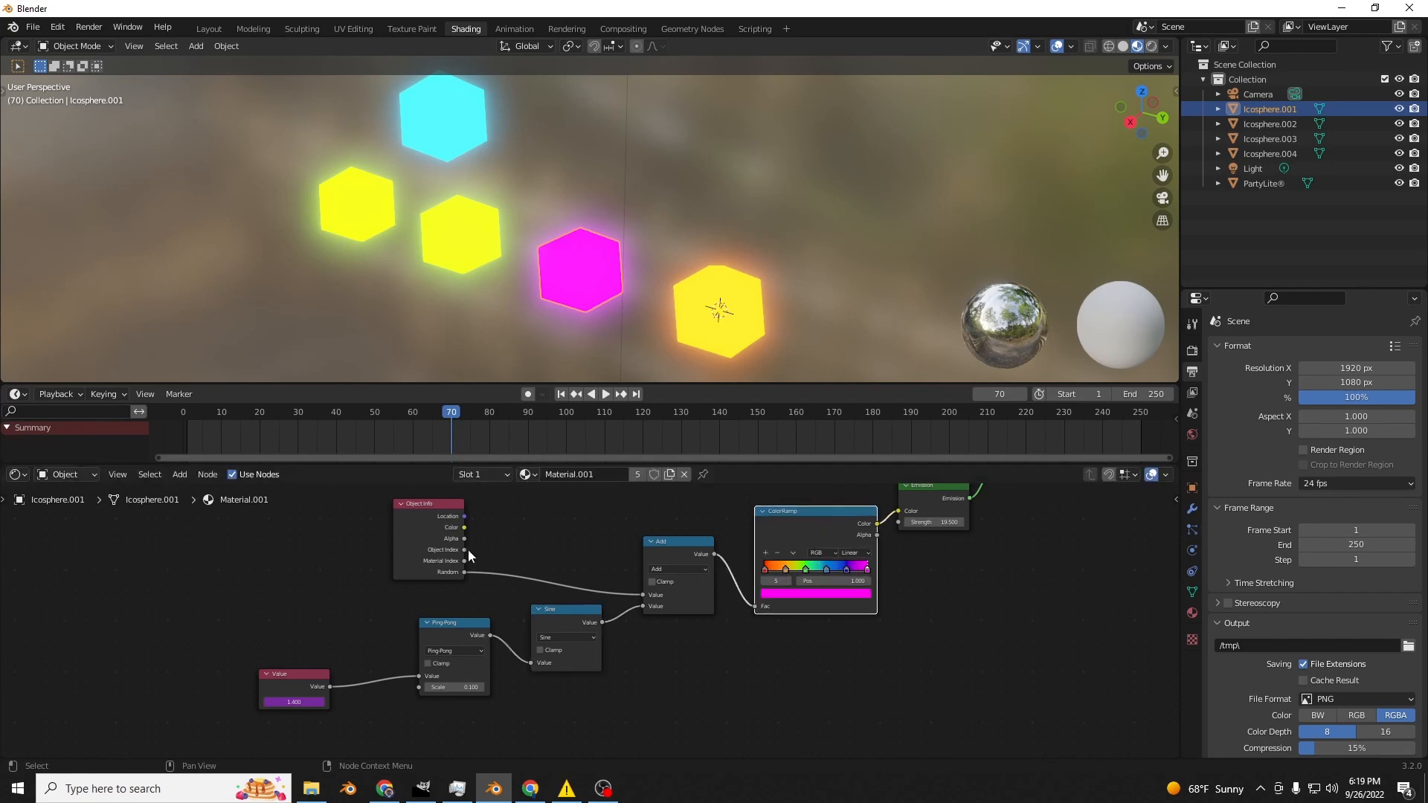
{"action": "left_click_drag", "start_coordinate": [434, 532], "coordinate": [571, 549]}
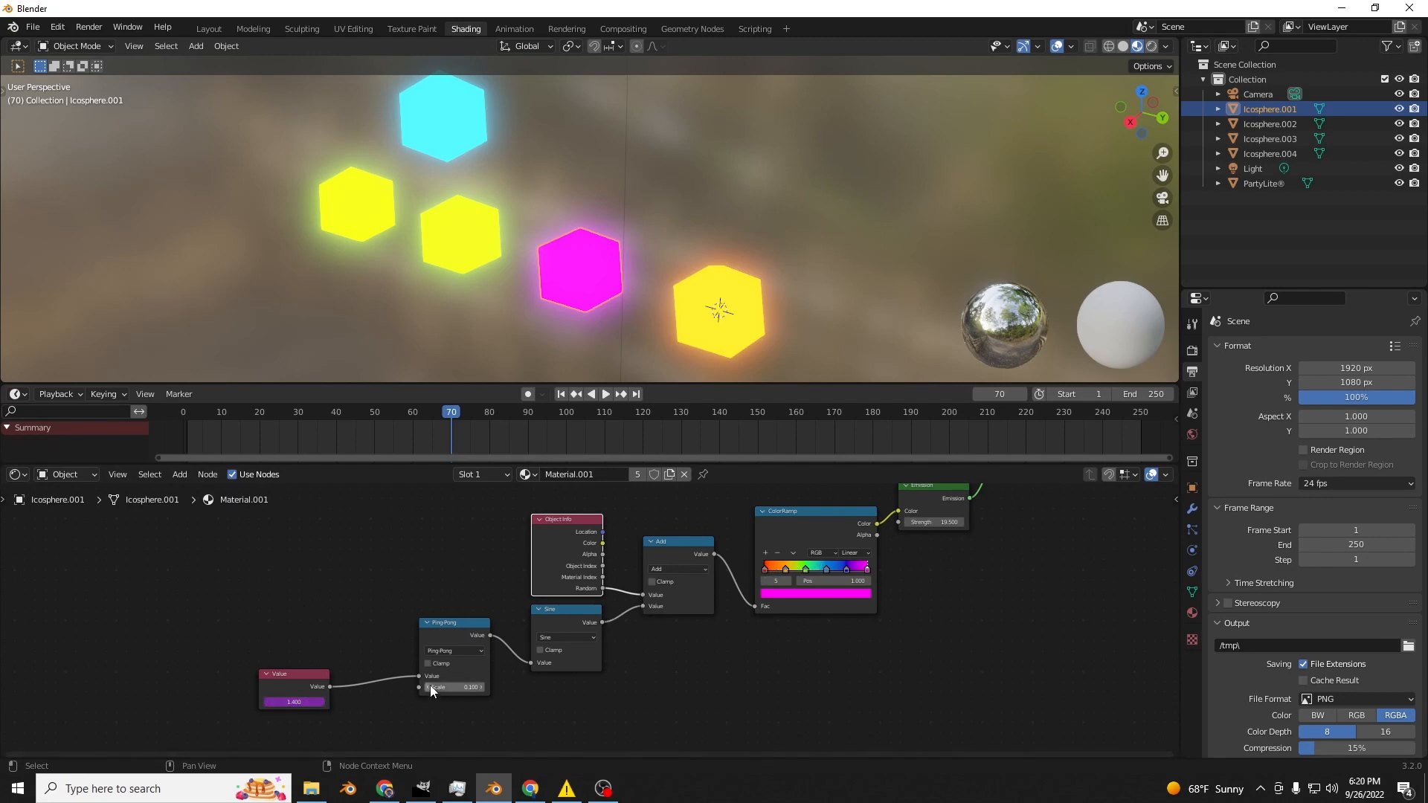
Change the Value node's driver expression to frame/5, replay the animation from the first frame, and stop it.
{"action": "double_click", "coordinate": [300, 701]}
{"action": "type", "text": "frame/50"}
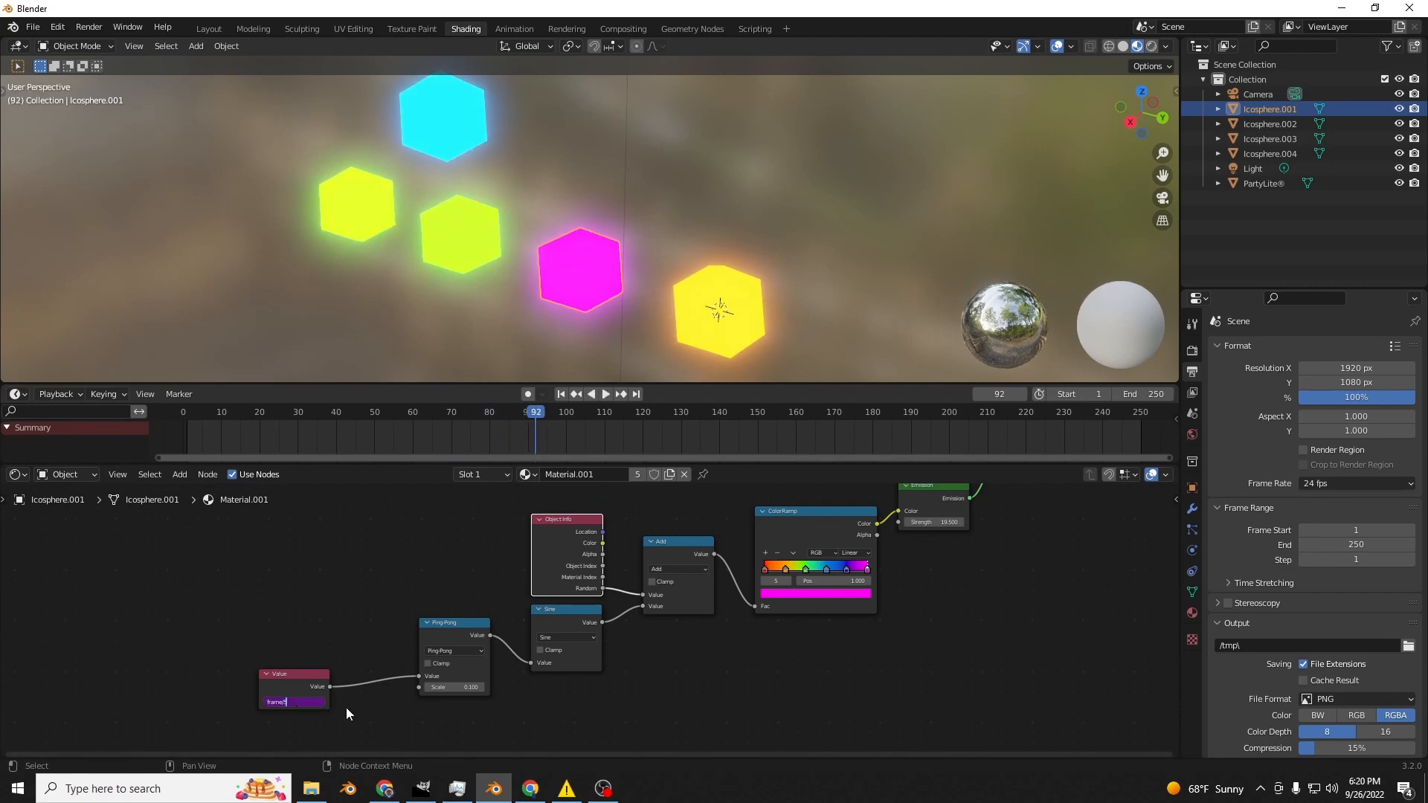
{"action": "key", "text": "Return"}
{"action": "key", "text": "space"}
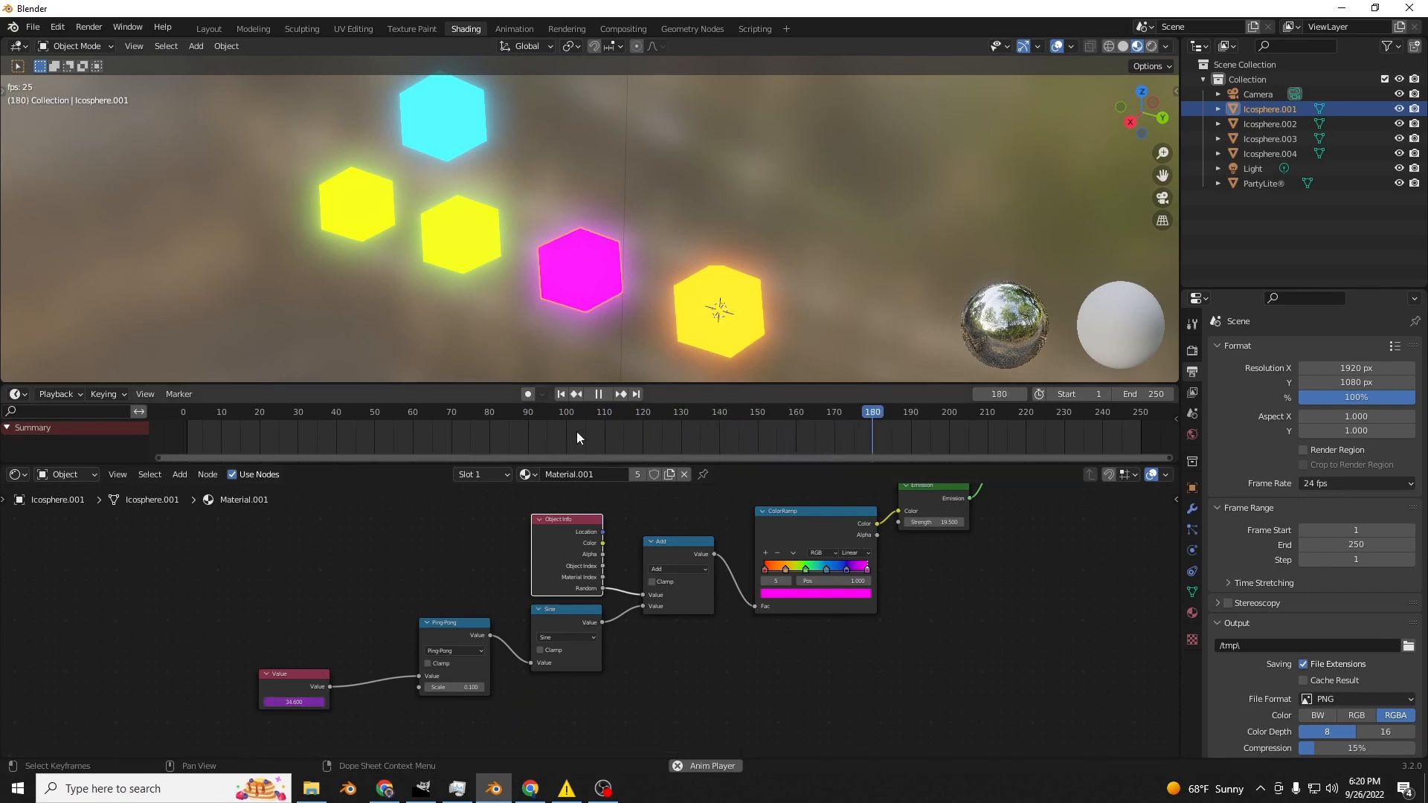
{"action": "left_click", "coordinate": [561, 395]}
{"action": "key", "text": "space"}
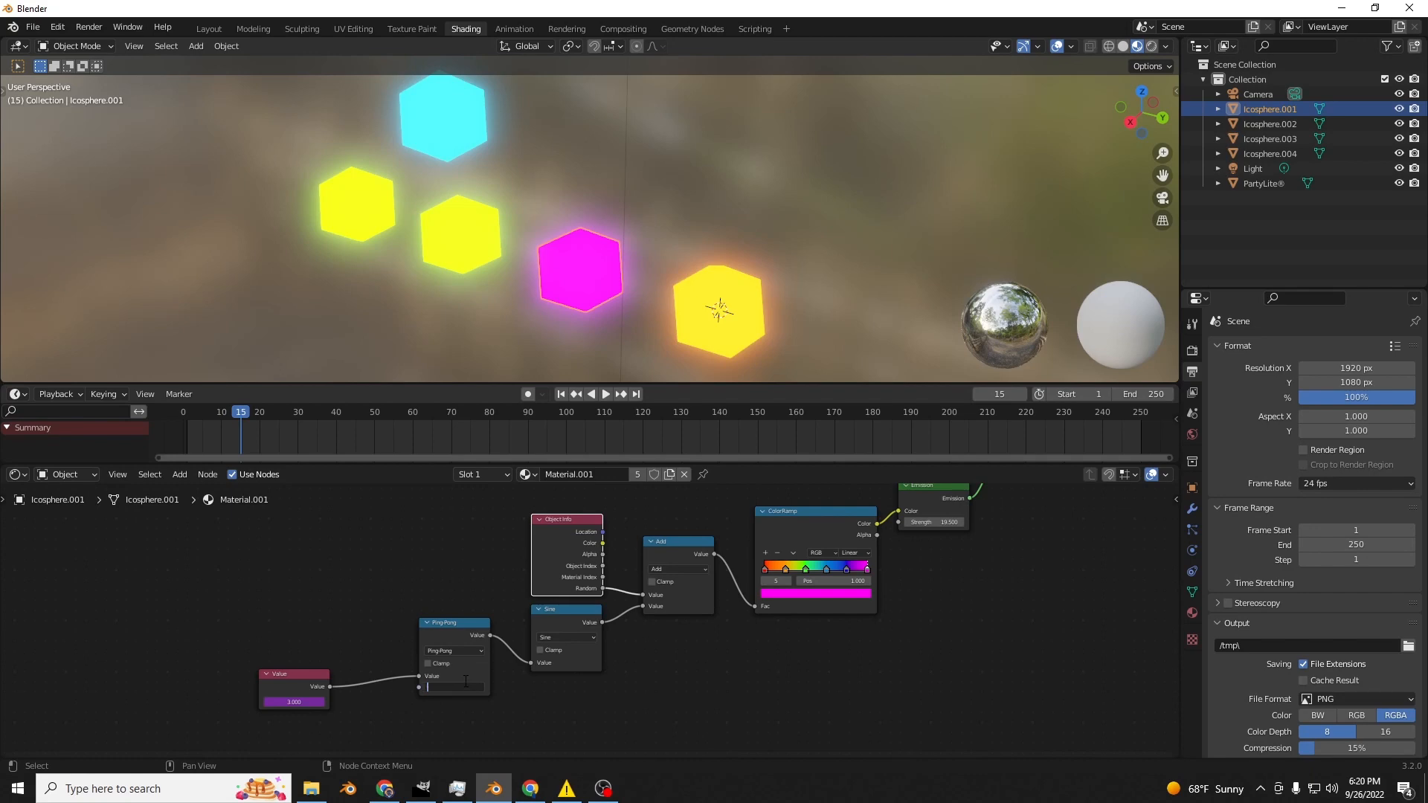
Set the Ping-Pong node's Scale to 2.000, and play and stop the animation to test it.
{"action": "type", "text": "2"}
{"action": "key", "text": "Return"}
{"action": "key", "text": "space"}
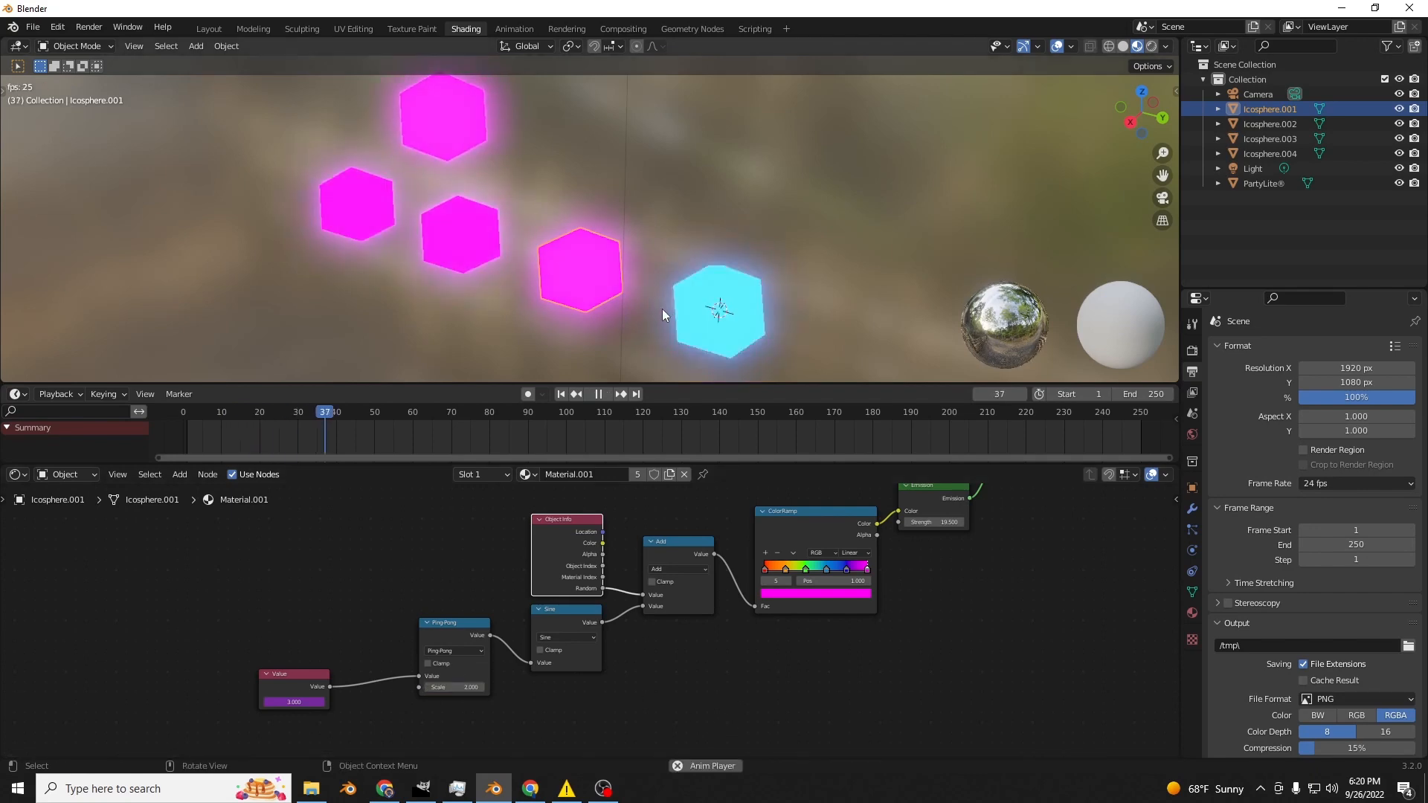
{"action": "key", "text": "space"}
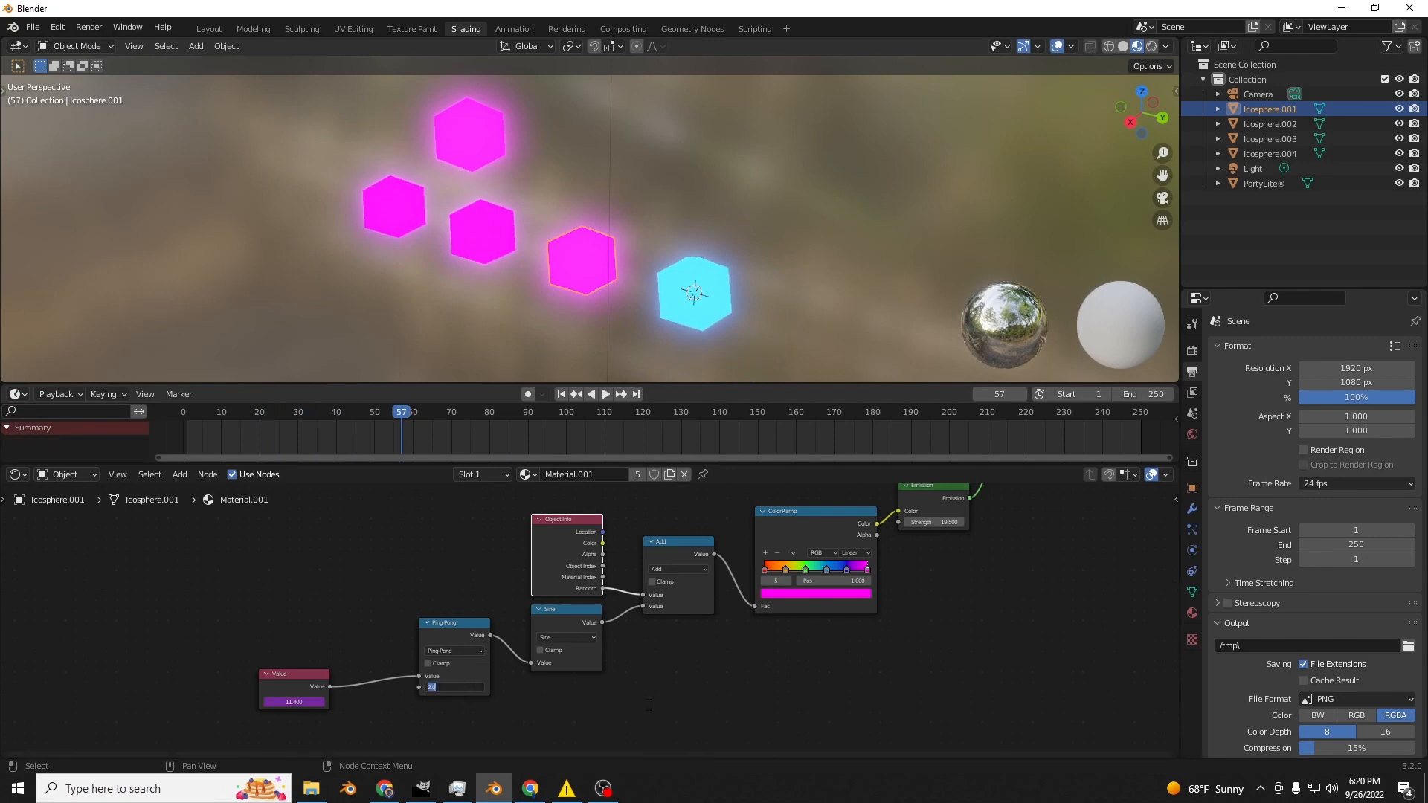
Set the Ping-Pong node's Scale to 1.000 and play the animation.
{"action": "type", "text": "1"}
{"action": "key", "text": "Return"}
{"action": "key", "text": "space"}
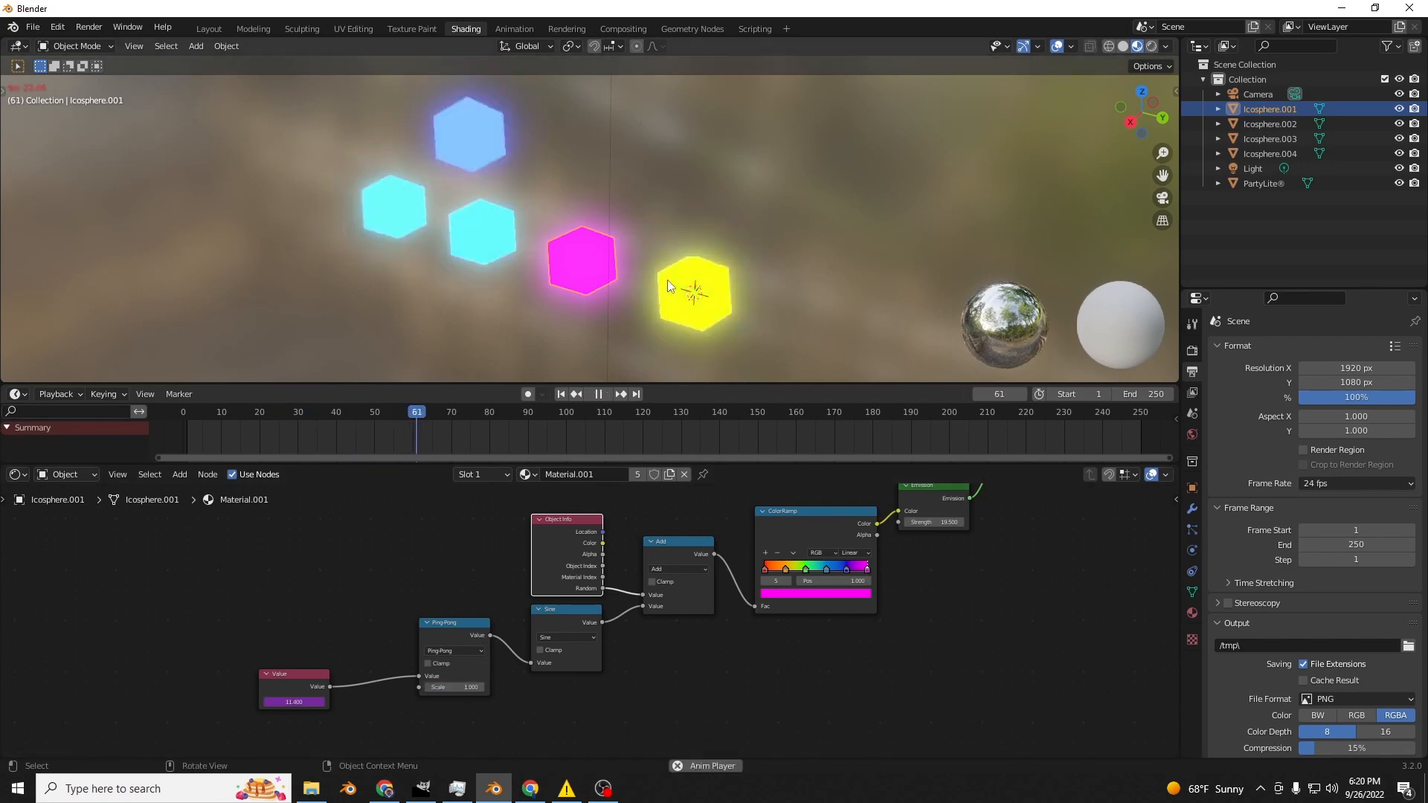
Stop playback, set the Ping-Pong node's Scale to 0.700, and play and stop the animation to test it.
{"action": "key", "text": "space"}
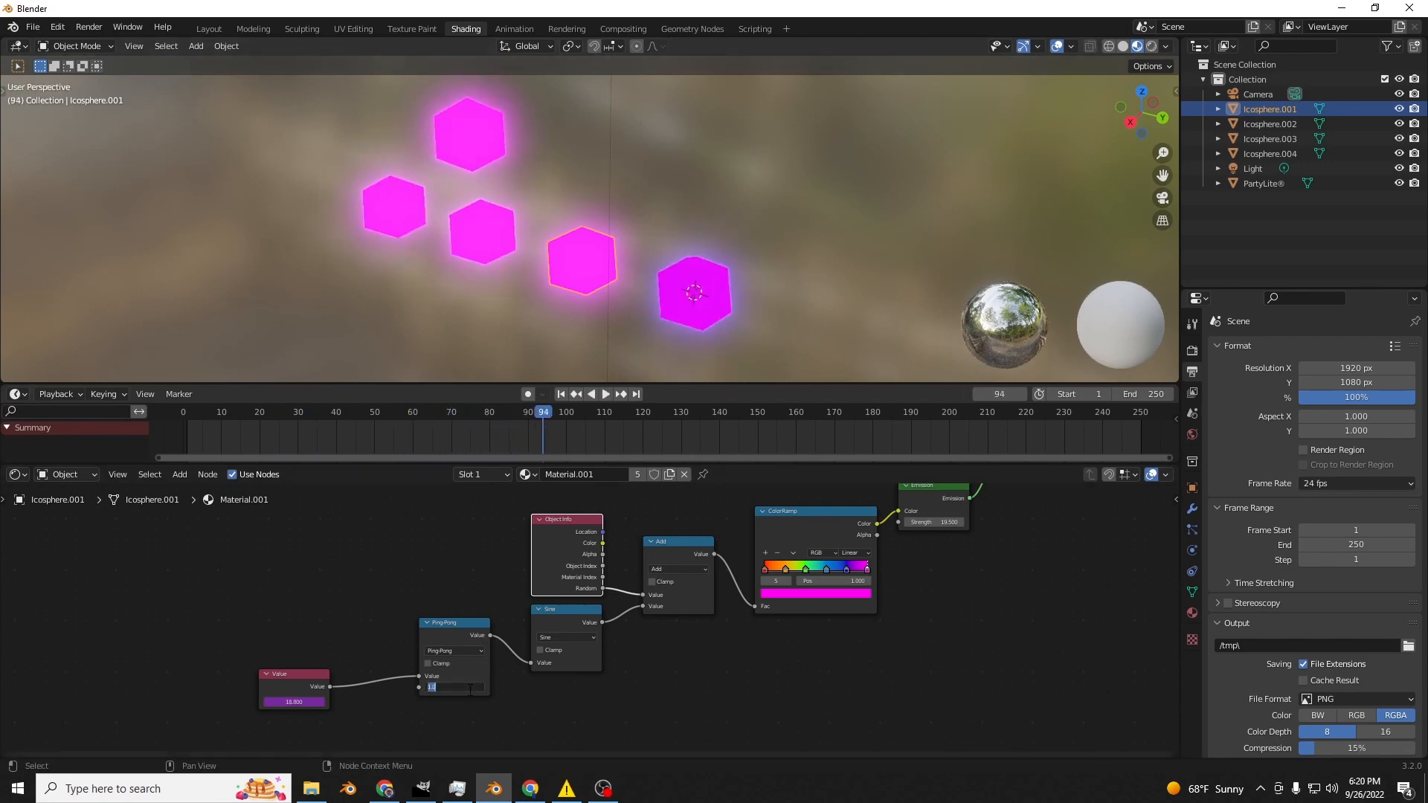
{"action": "key", "text": "Return"}
{"action": "key", "text": "space"}
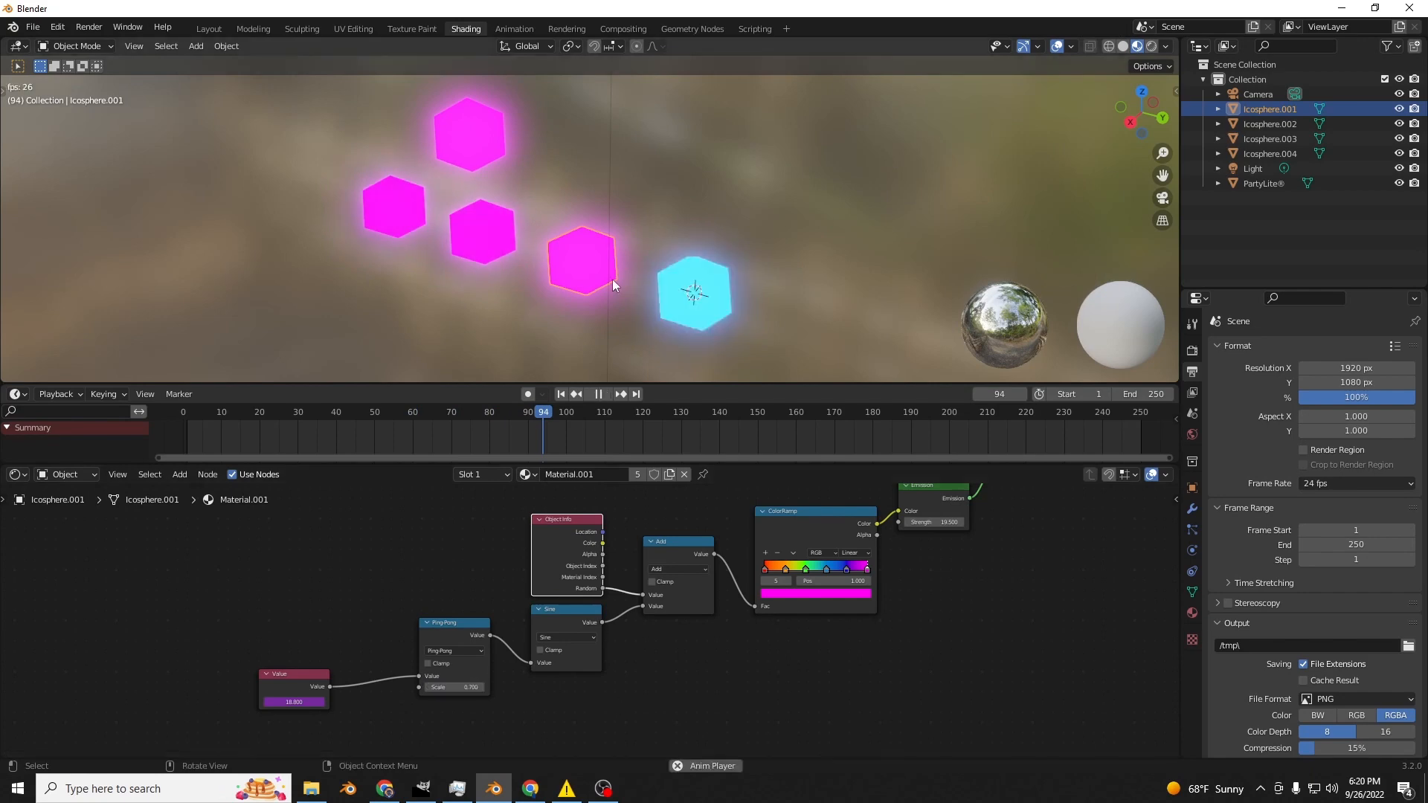
{"action": "key", "text": "space"}
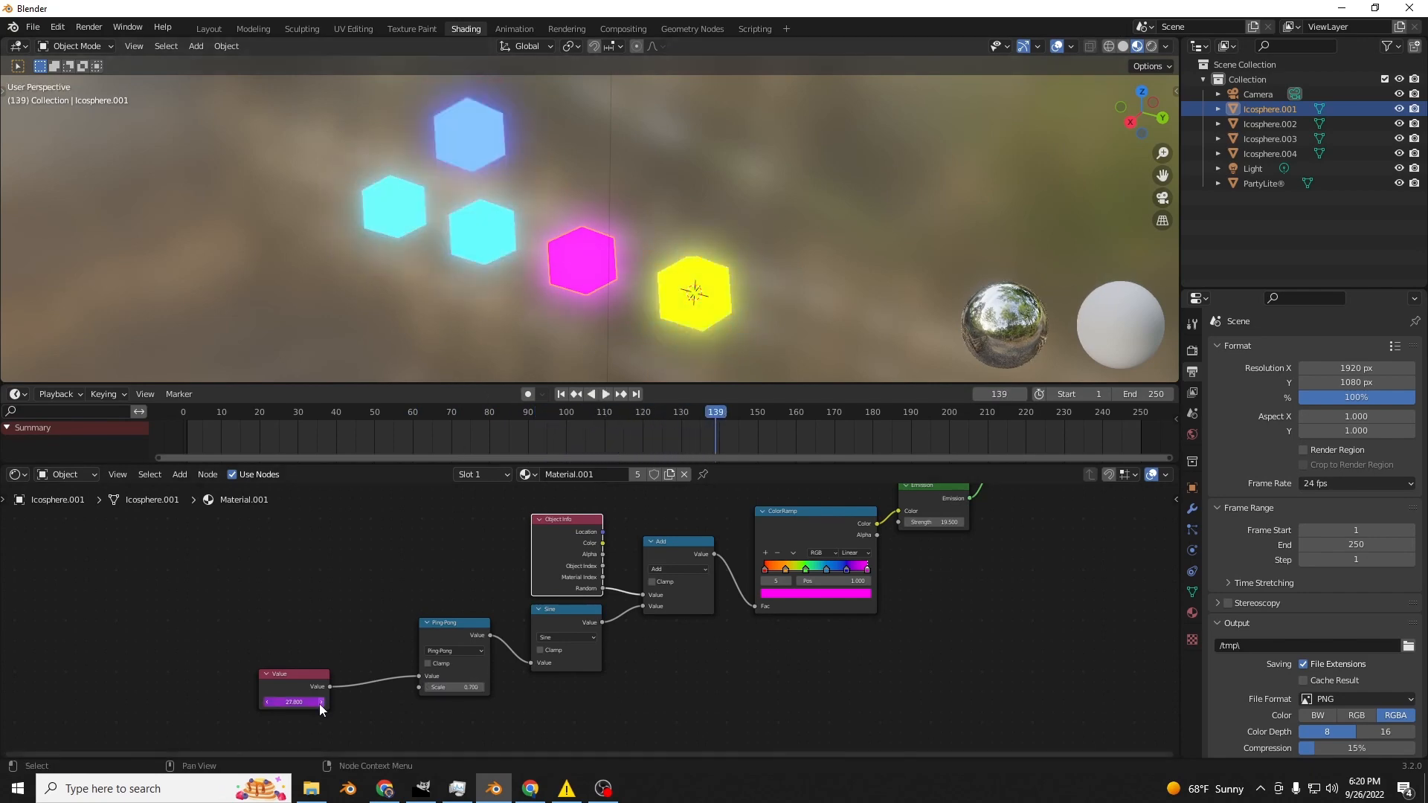
Change the Value node's driver expression to frame/50, and play and stop the animation to test it.
{"action": "type", "text": "0"}
{"action": "key", "text": "Return"}
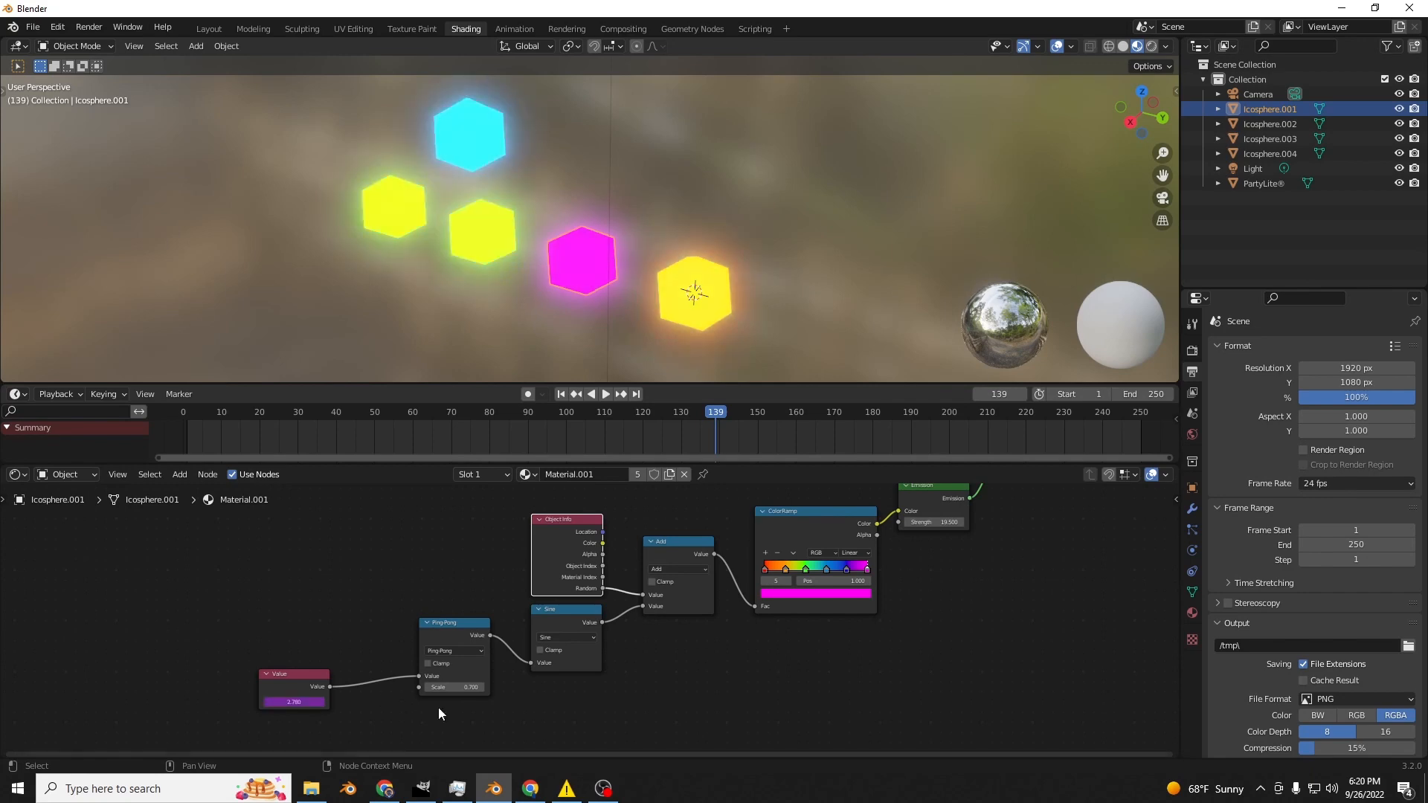
{"action": "key", "text": "space"}
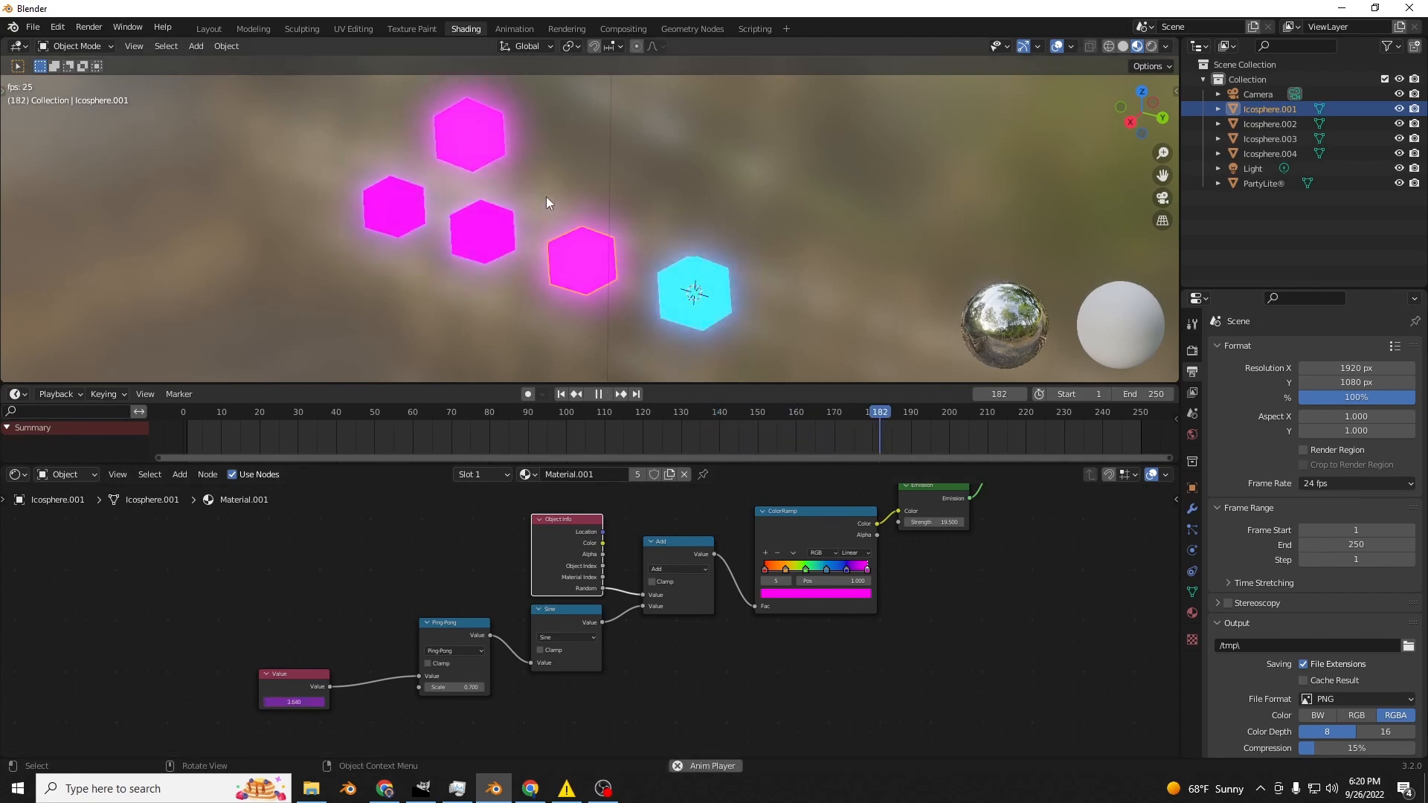
{"action": "key", "text": "space"}
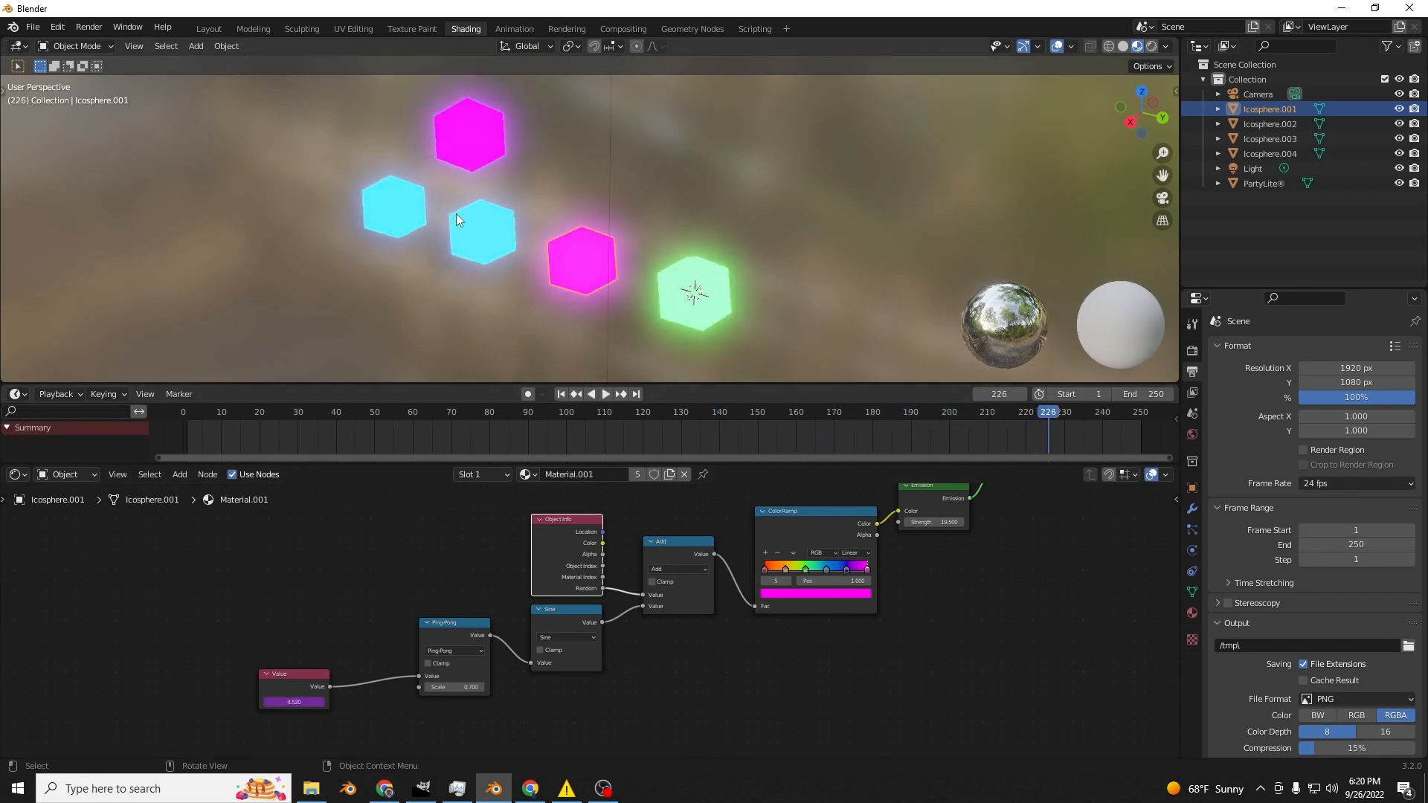
Delete Icosphere.002, play and stop the animation, and select Icosphere.001.
{"action": "left_click", "coordinate": [464, 220]}
{"action": "middle_click_drag", "start_coordinate": [528, 242], "coordinate": [565, 239]}
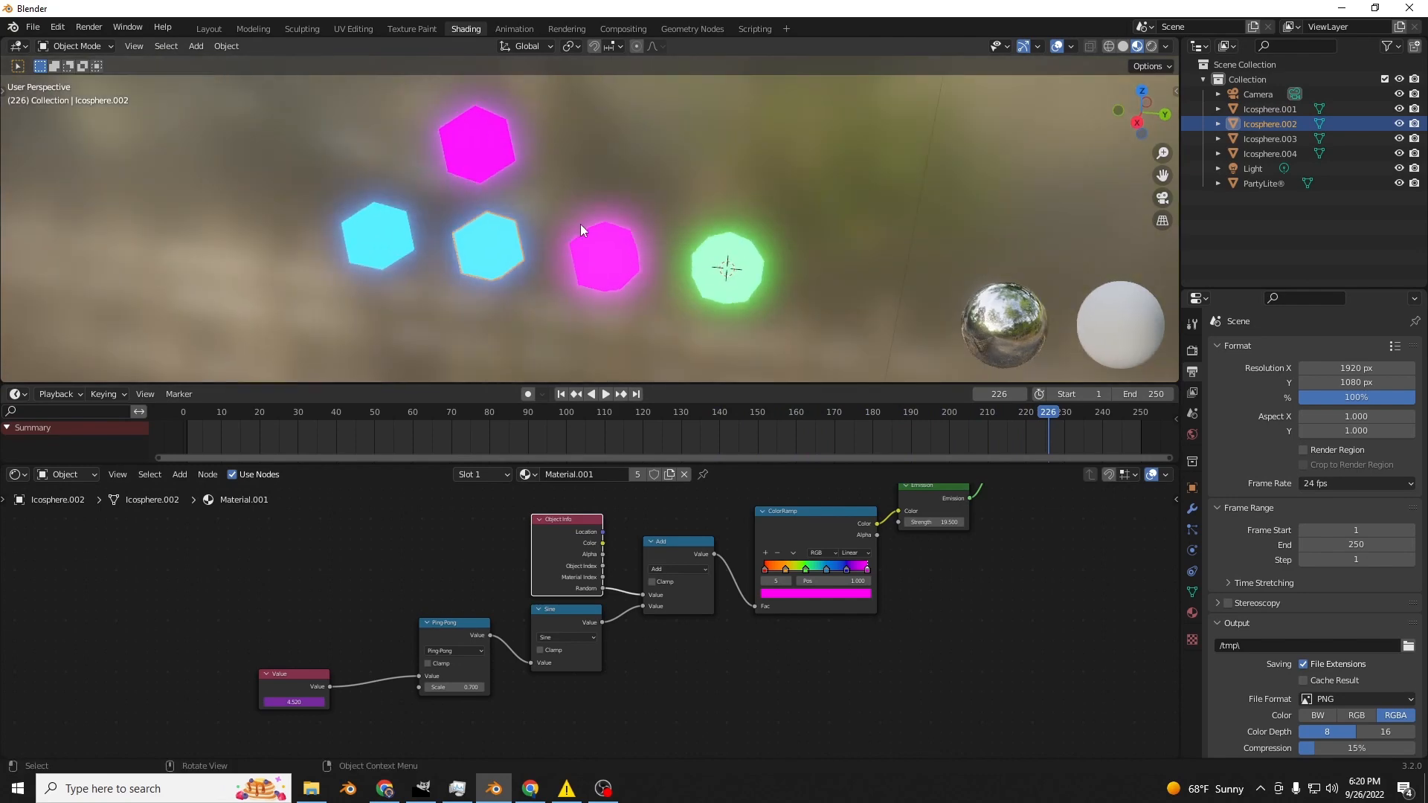
{"action": "key", "text": "Delete"}
{"action": "key", "text": "space"}
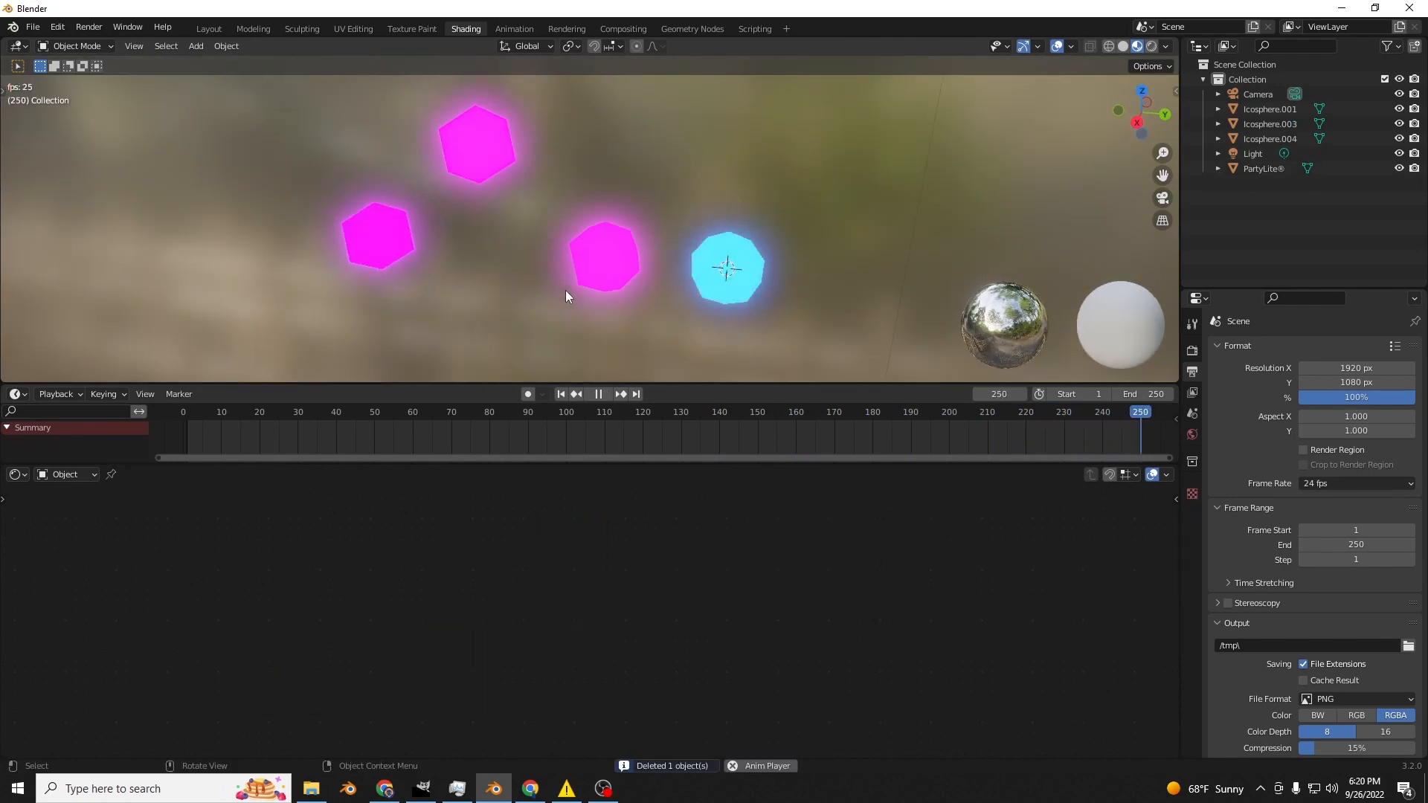
{"action": "key", "text": "space"}
{"action": "left_click", "coordinate": [600, 255]}
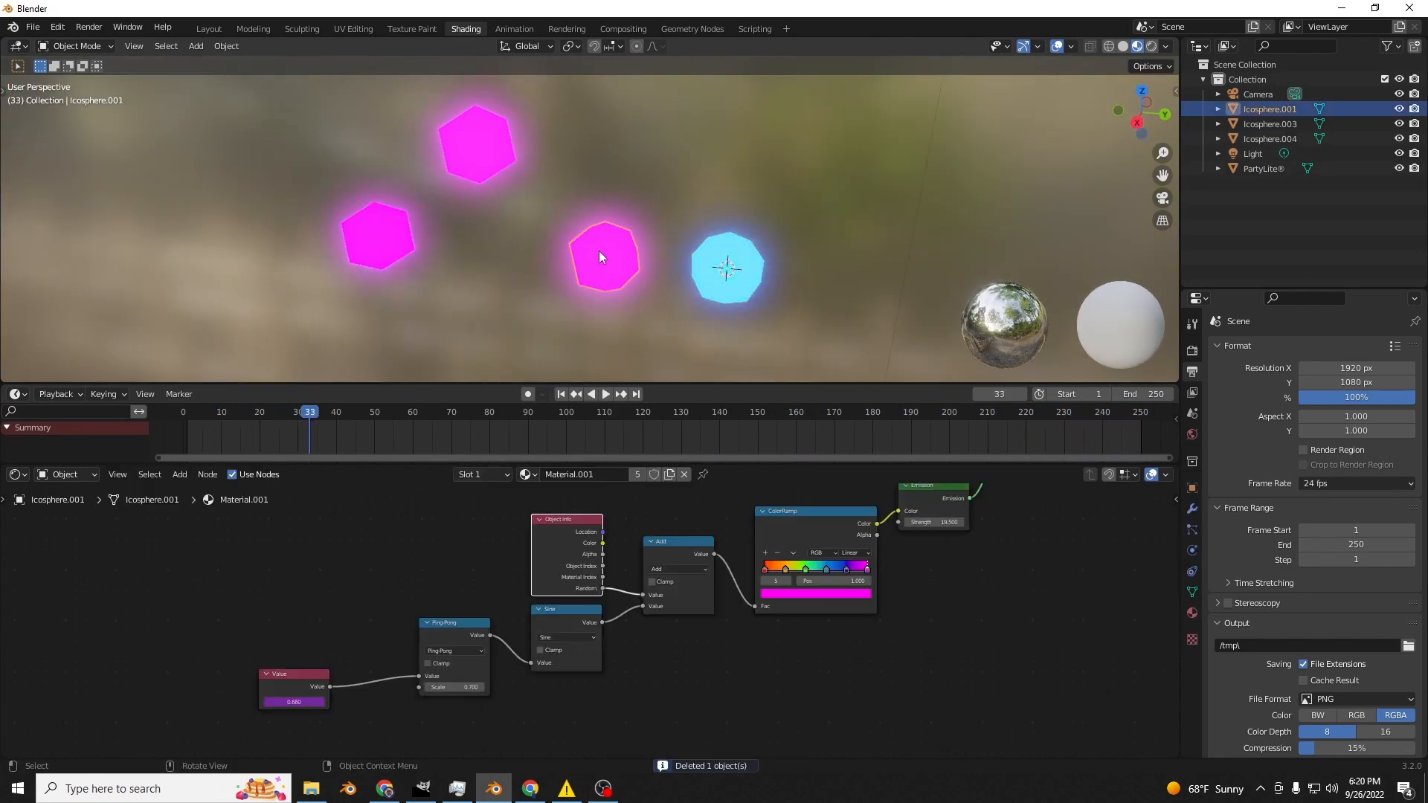
Switch to the Layout workspace and show the viewport in Material Preview shading.
{"action": "left_click", "coordinate": [212, 27]}
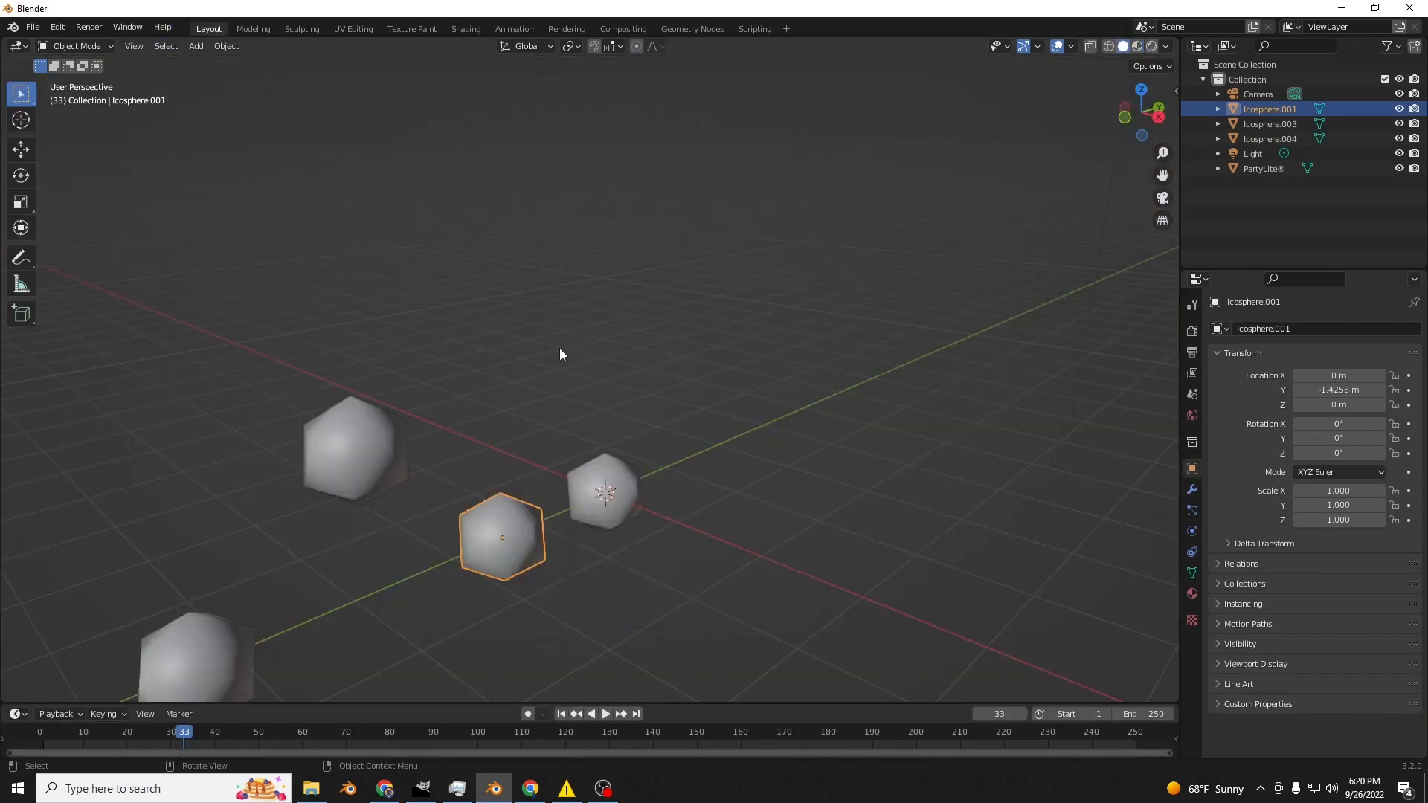
{"action": "middle_click_drag", "start_coordinate": [523, 404], "coordinate": [787, 216], "text": "shift"}
{"action": "left_click", "coordinate": [1135, 46]}
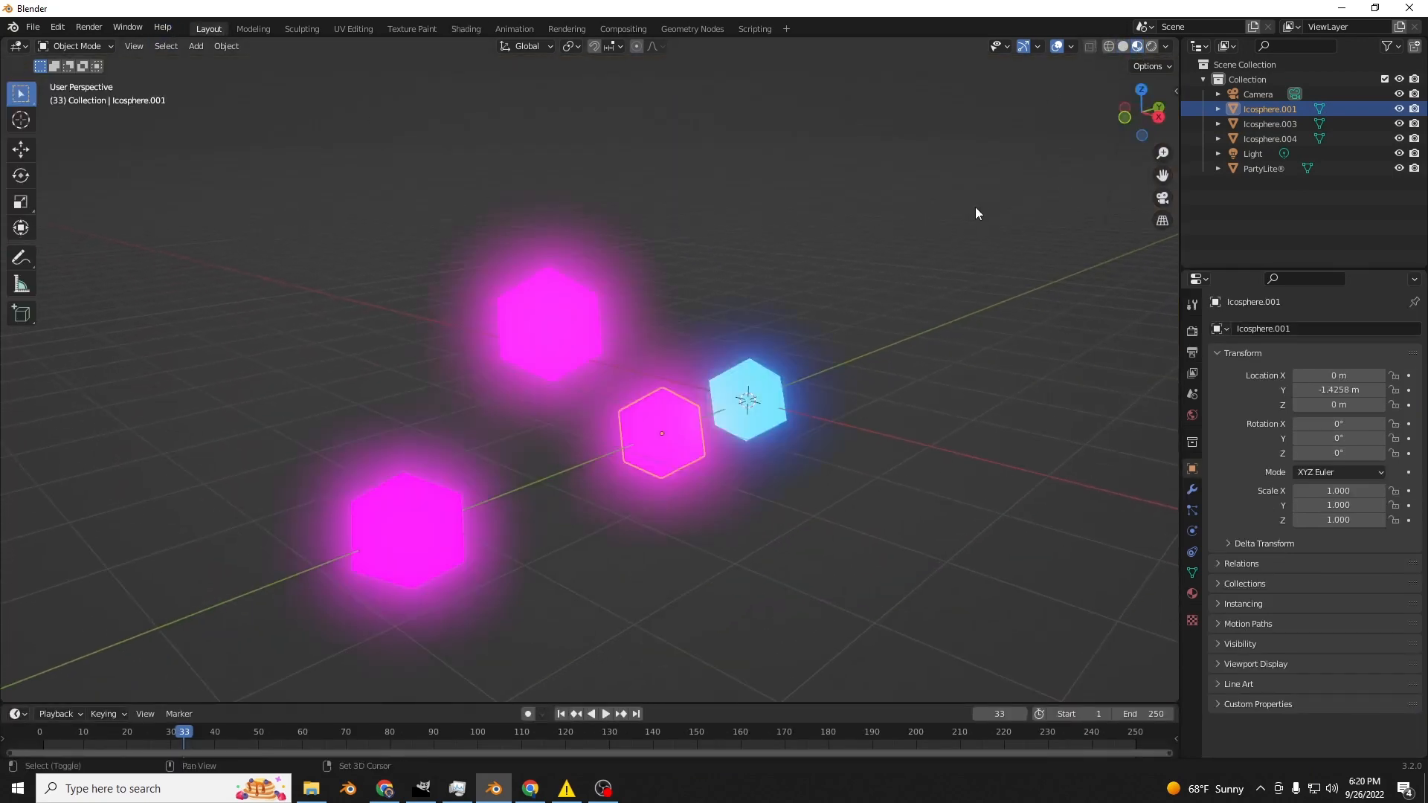
{"action": "middle_click_drag", "start_coordinate": [975, 207], "coordinate": [731, 270], "text": "shift"}
{"action": "scroll", "coordinate": [771, 278], "scroll_direction": "down", "scroll_amount": 3}
Reduce the Eevee Bloom intensity to 0.036 and its radius to about 2.622.
{"action": "left_click", "coordinate": [1192, 330]}
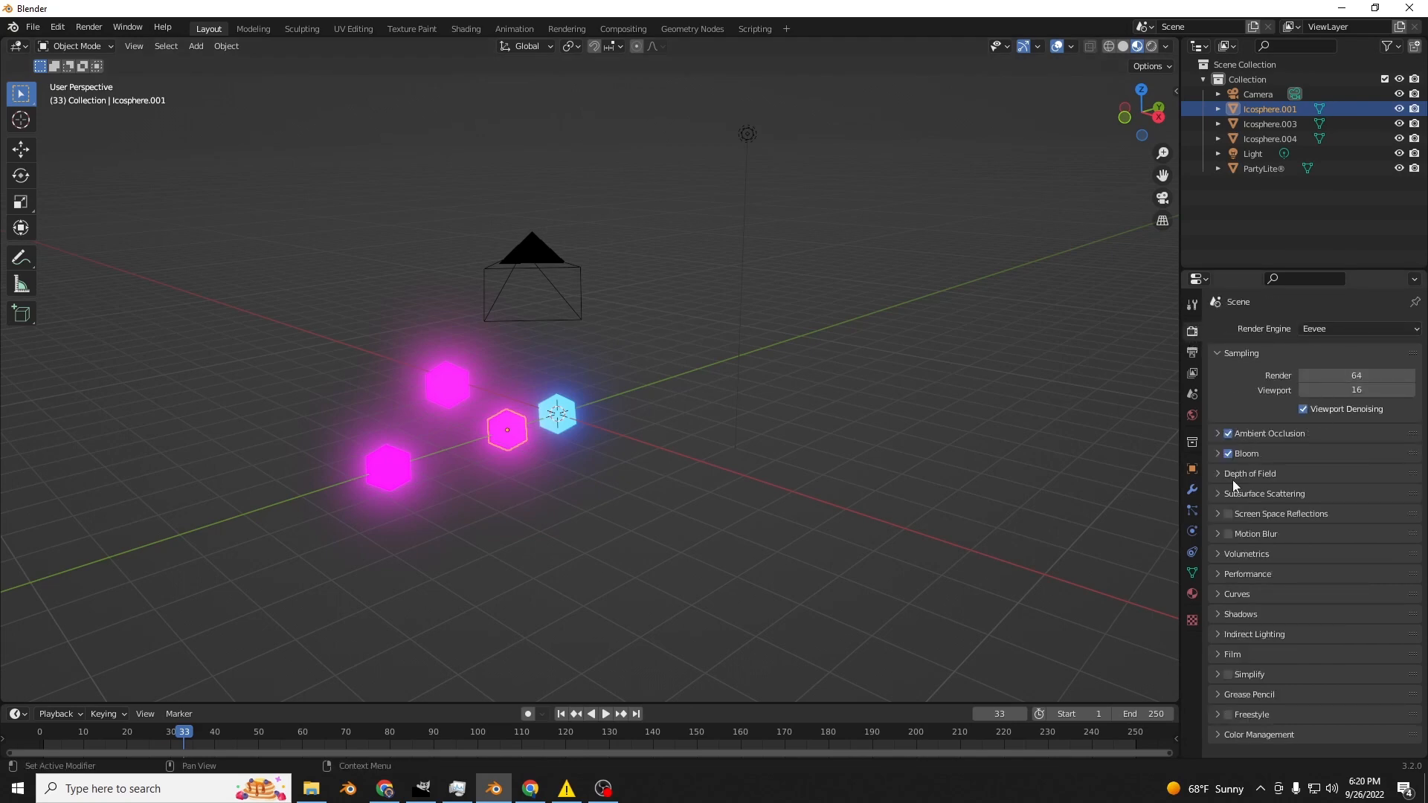
{"action": "left_click", "coordinate": [1219, 455]}
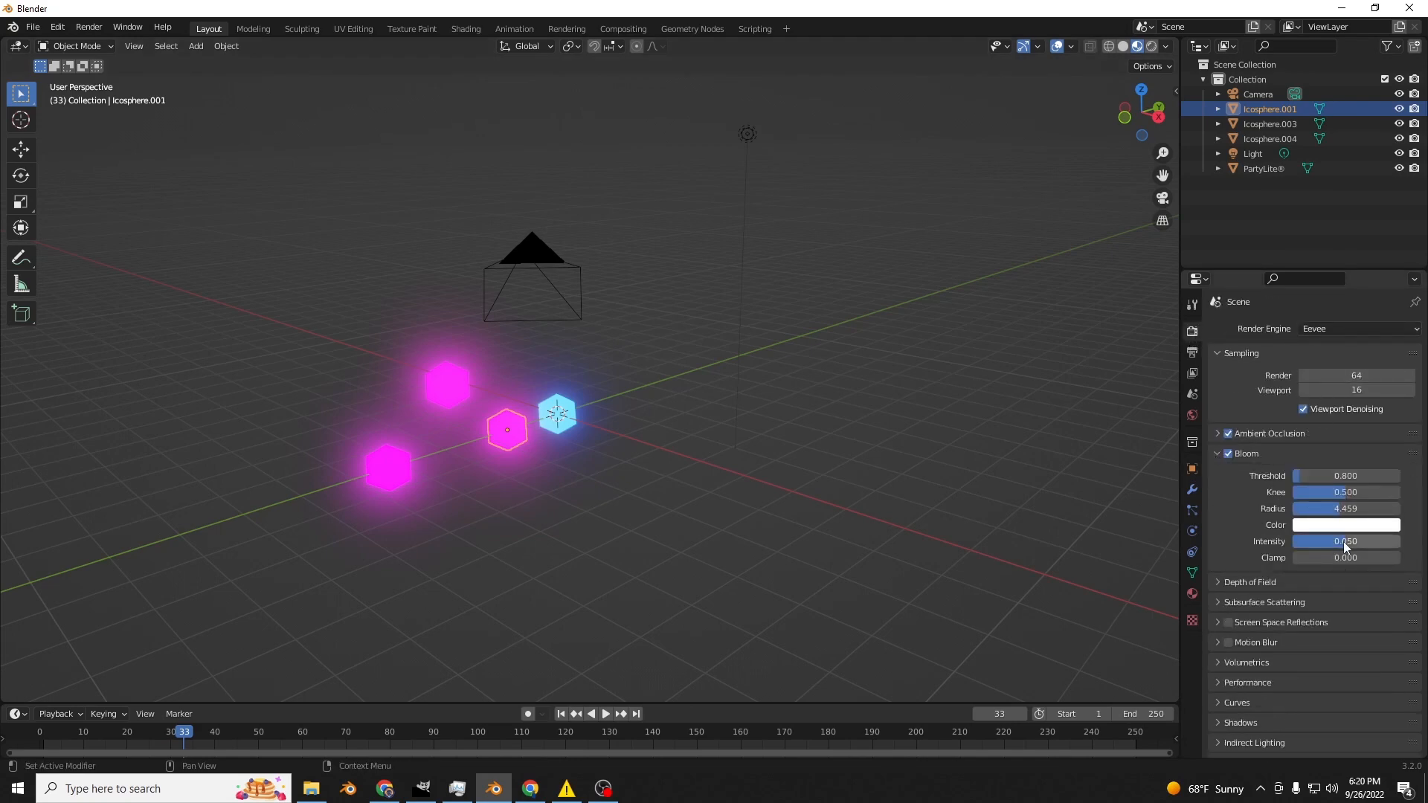
{"action": "left_click_drag", "start_coordinate": [1346, 541], "coordinate": [1330, 541]}
{"action": "left_click_drag", "start_coordinate": [1346, 508], "coordinate": [1320, 509]}
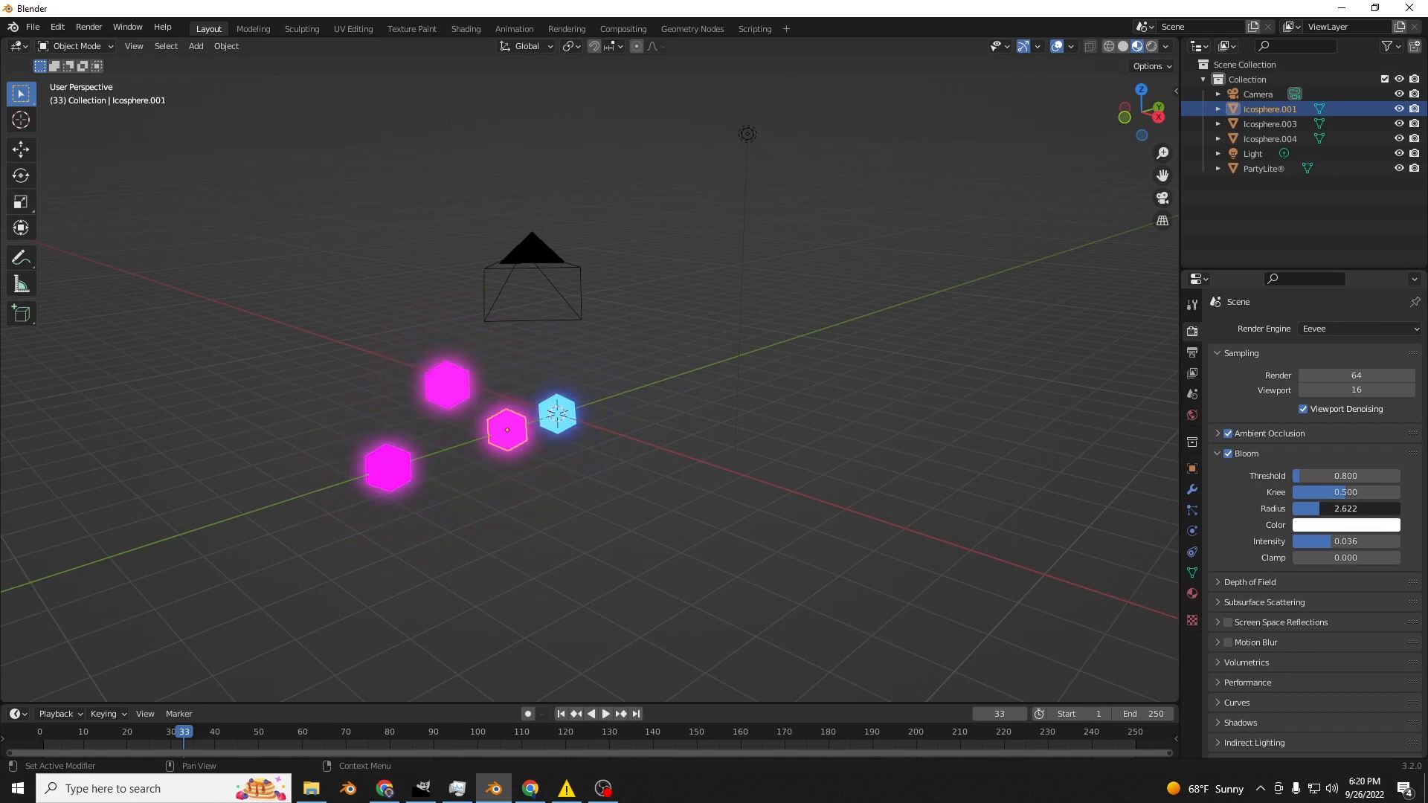
Add a Bezier curve object, enter Edit Mode, and delete all its vertices.
{"action": "left_click", "coordinate": [196, 45]}
{"action": "mouse_move", "coordinate": [226, 69]}
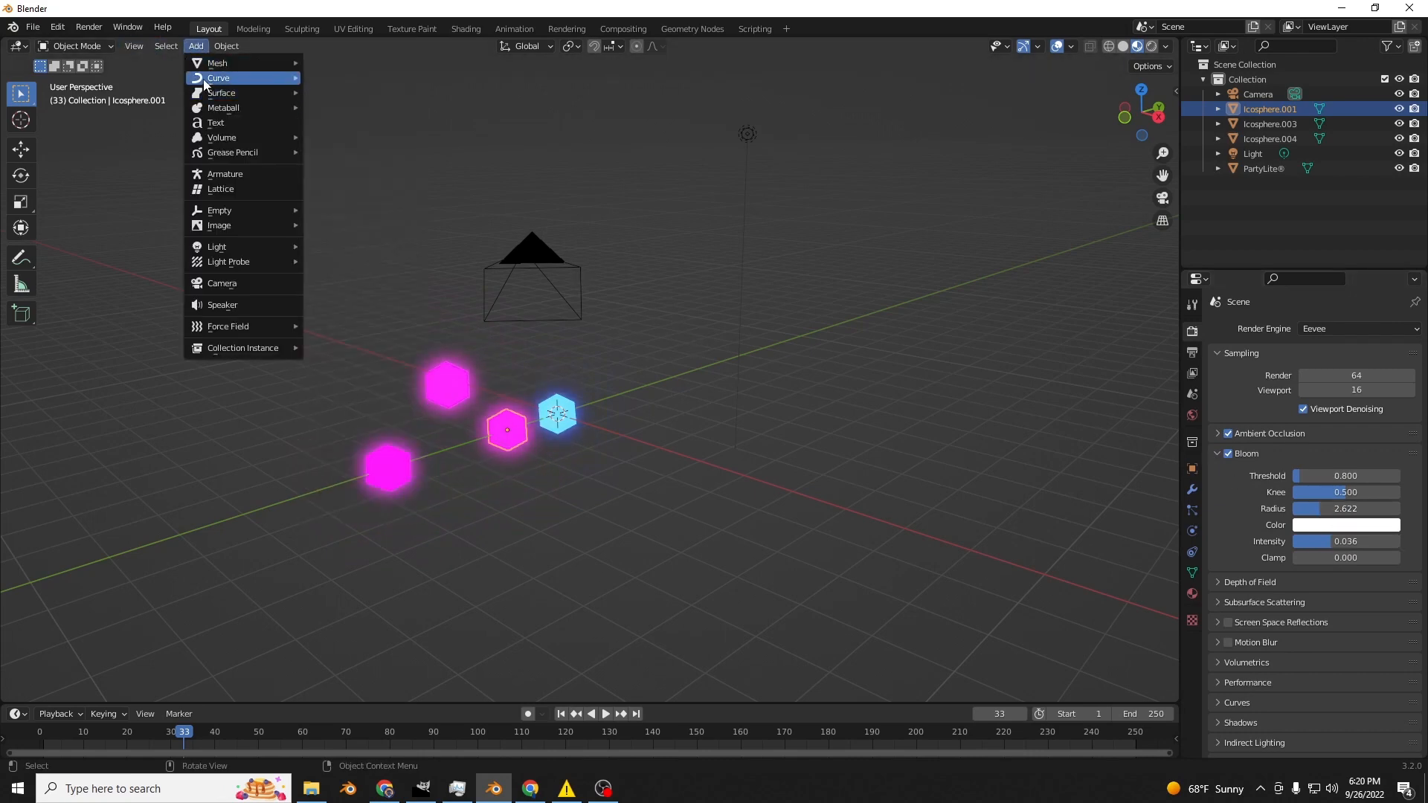
{"action": "left_click", "coordinate": [335, 78]}
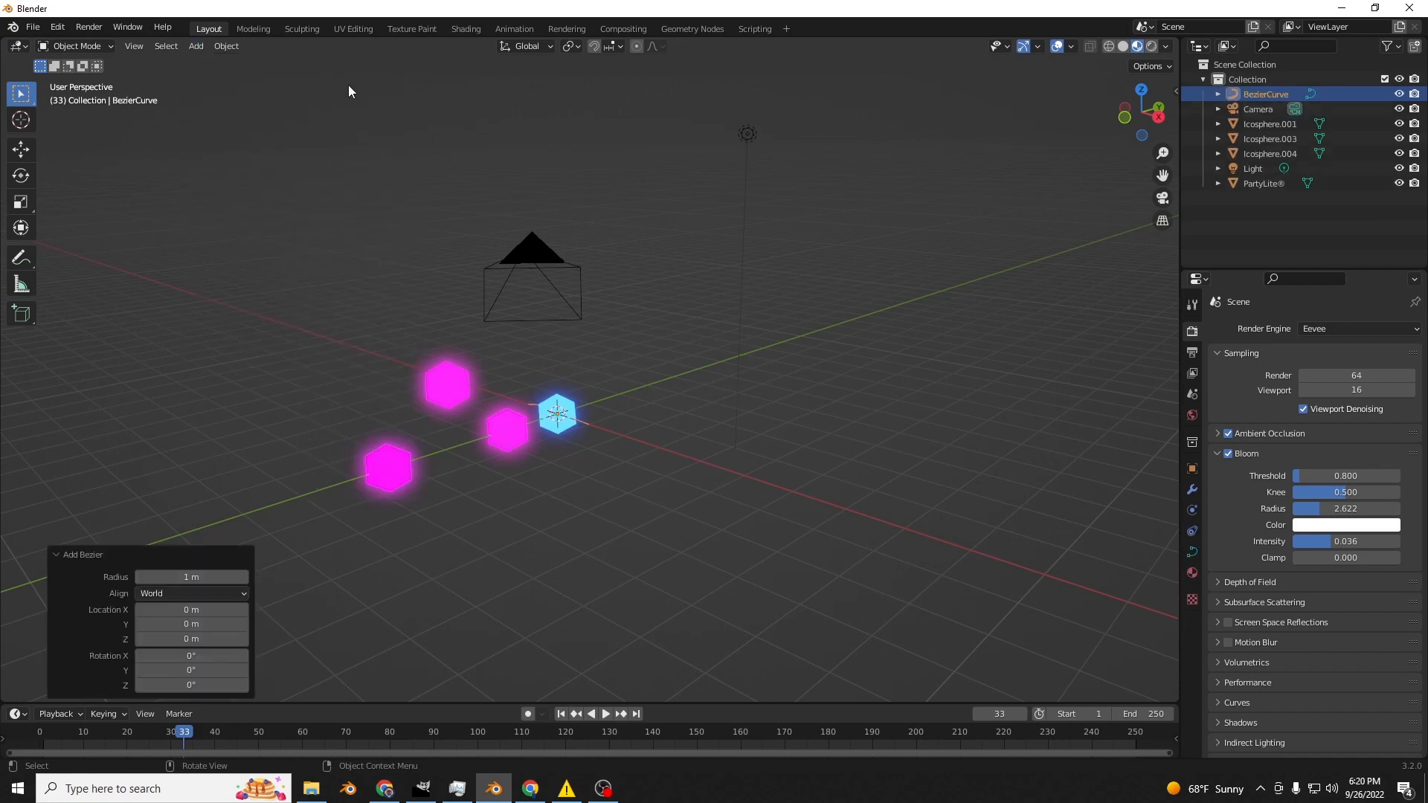
{"action": "left_click", "coordinate": [75, 46]}
{"action": "left_click", "coordinate": [71, 78]}
{"action": "key", "text": "x"}
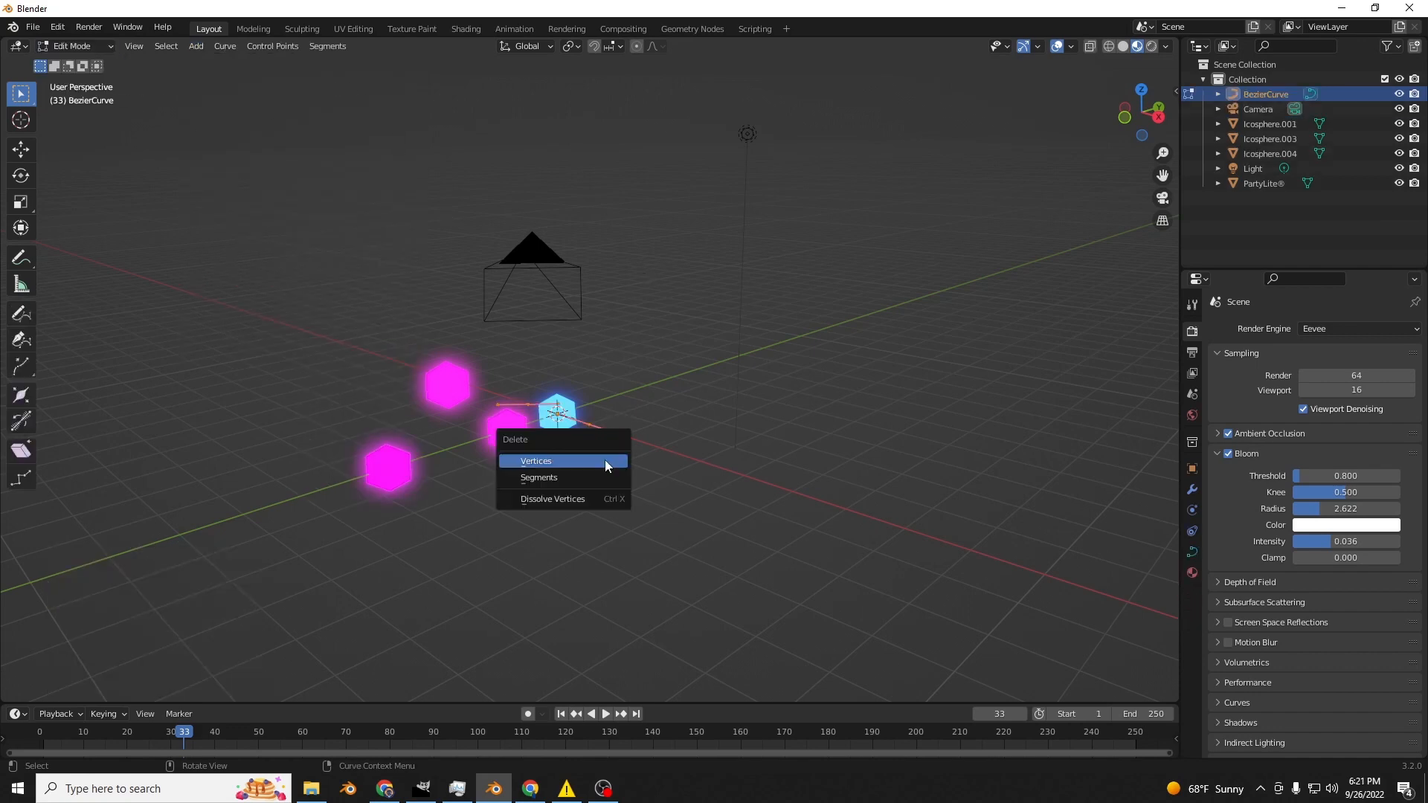
{"action": "left_click", "coordinate": [604, 460]}
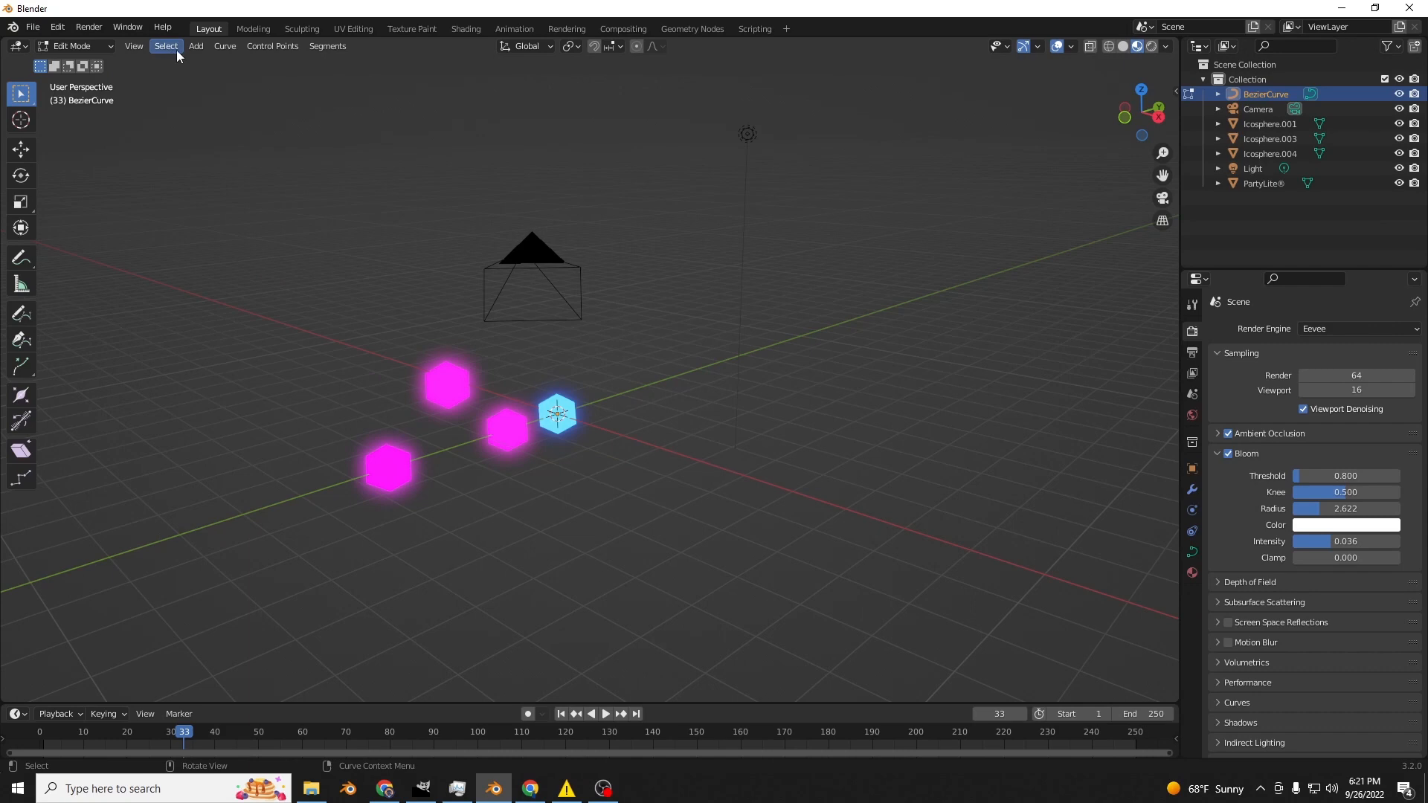
Add a Bezier circle inside the empty curve object, scale it up about 7.166 times, and return to Object Mode.
{"action": "left_click", "coordinate": [195, 46]}
{"action": "left_click", "coordinate": [210, 81]}
{"action": "middle_click_drag", "start_coordinate": [211, 81], "coordinate": [669, 357]}
{"action": "key", "text": "s"}
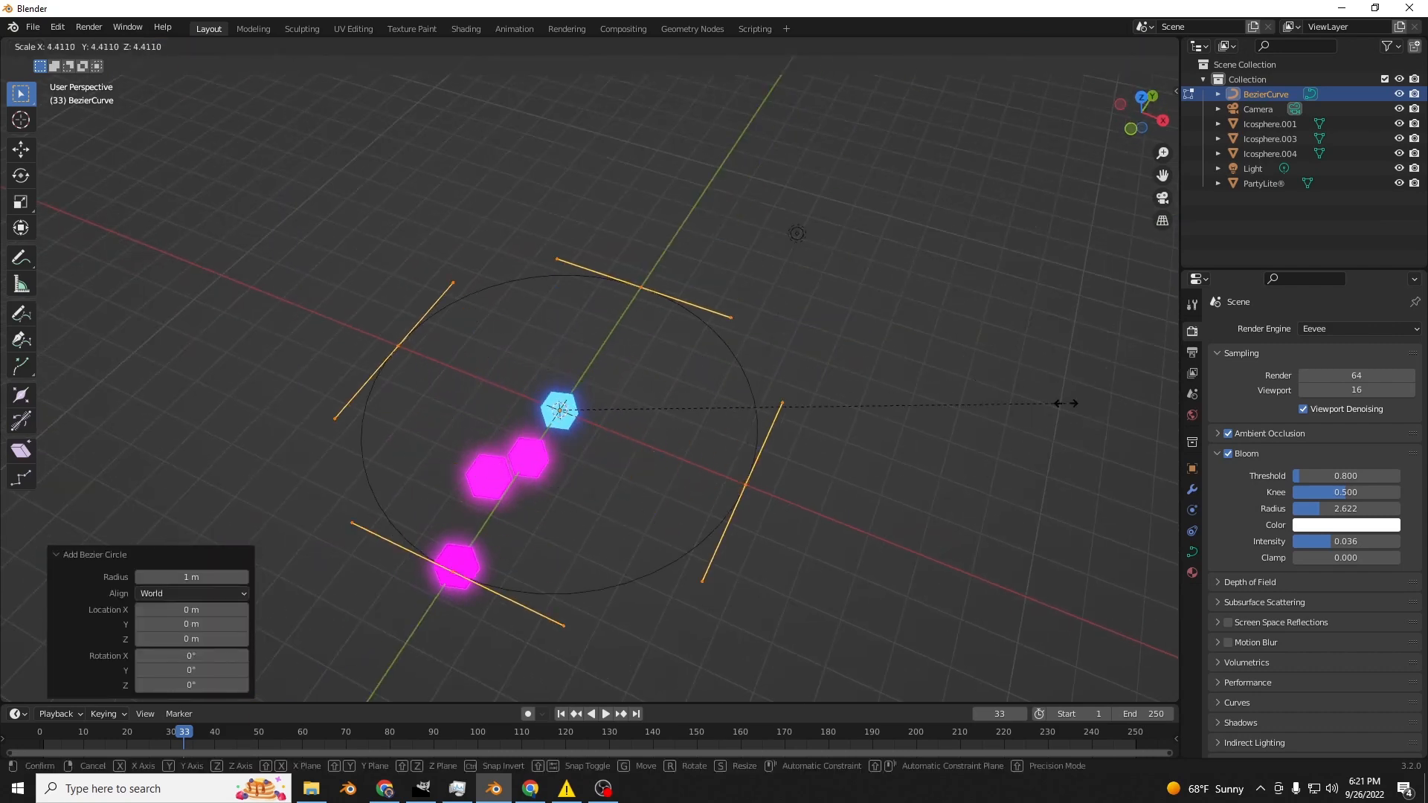
{"action": "left_click", "coordinate": [198, 398]}
{"action": "middle_click_drag", "start_coordinate": [198, 399], "coordinate": [474, 387]}
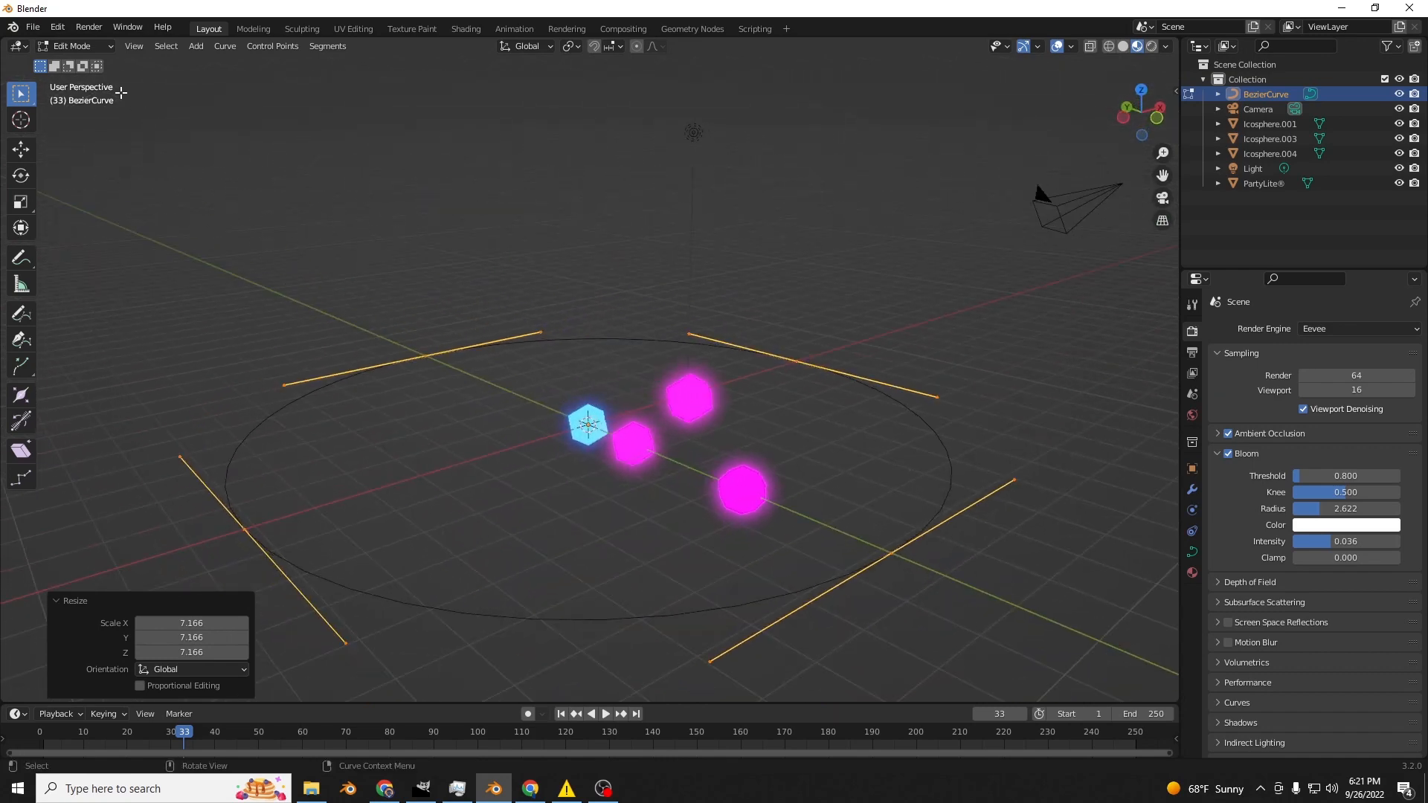
{"action": "left_click", "coordinate": [74, 46]}
{"action": "left_click", "coordinate": [74, 57]}
Give the circle curve a round bevel, trying a depth of 0.1 m and settling on 0.01 m.
{"action": "left_click", "coordinate": [1190, 554]}
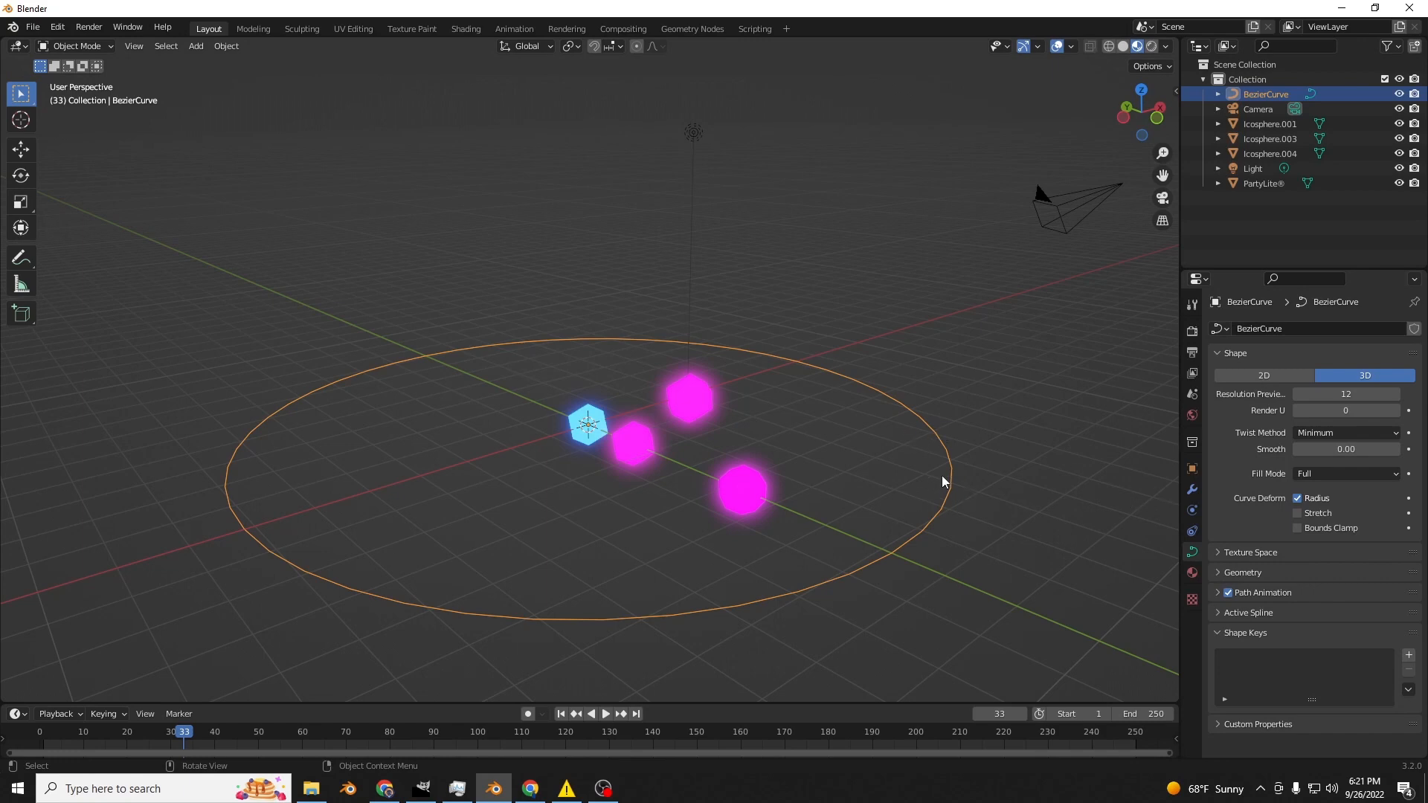
{"action": "left_click", "coordinate": [1242, 573]}
{"action": "scroll", "coordinate": [1319, 651], "scroll_direction": "down", "scroll_amount": 3}
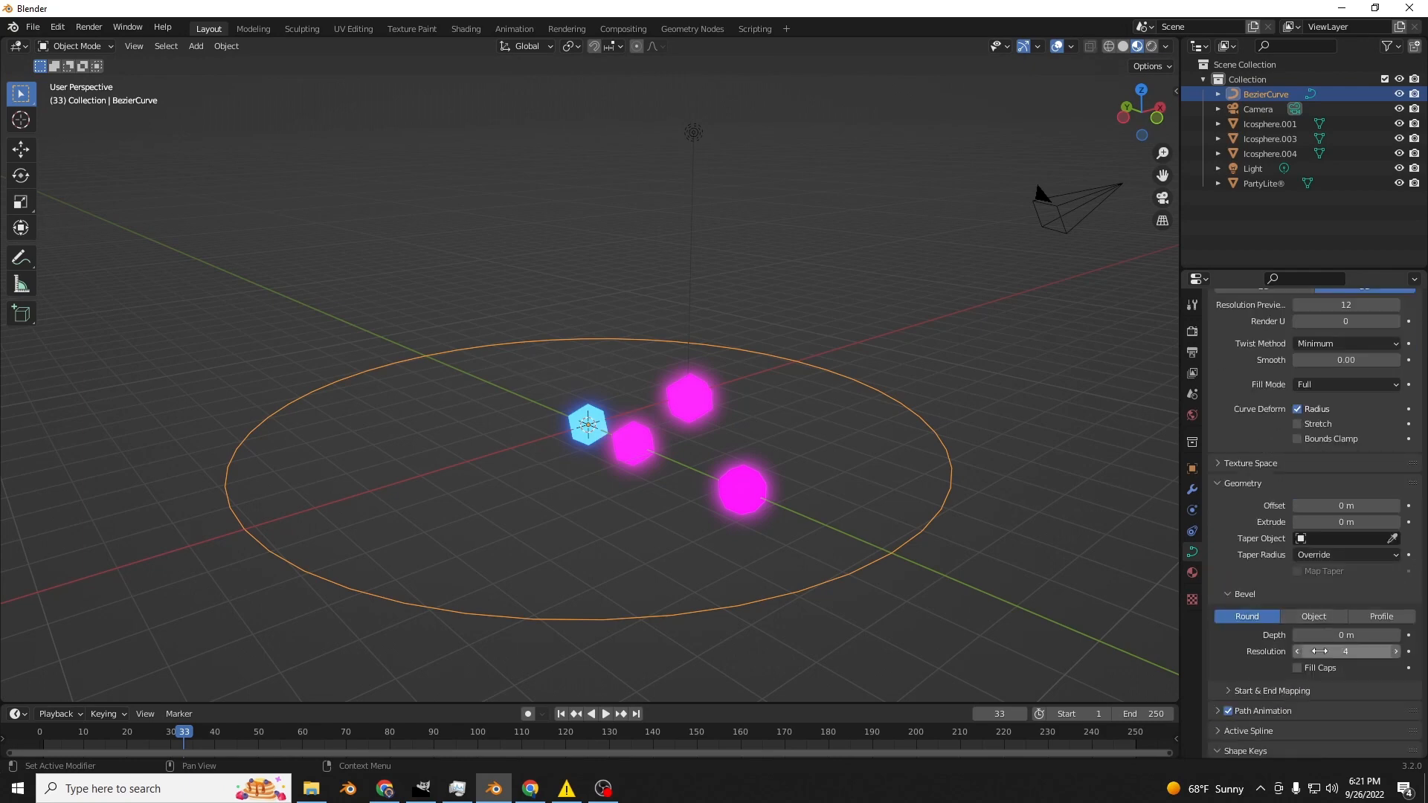
{"action": "left_click", "coordinate": [1336, 634]}
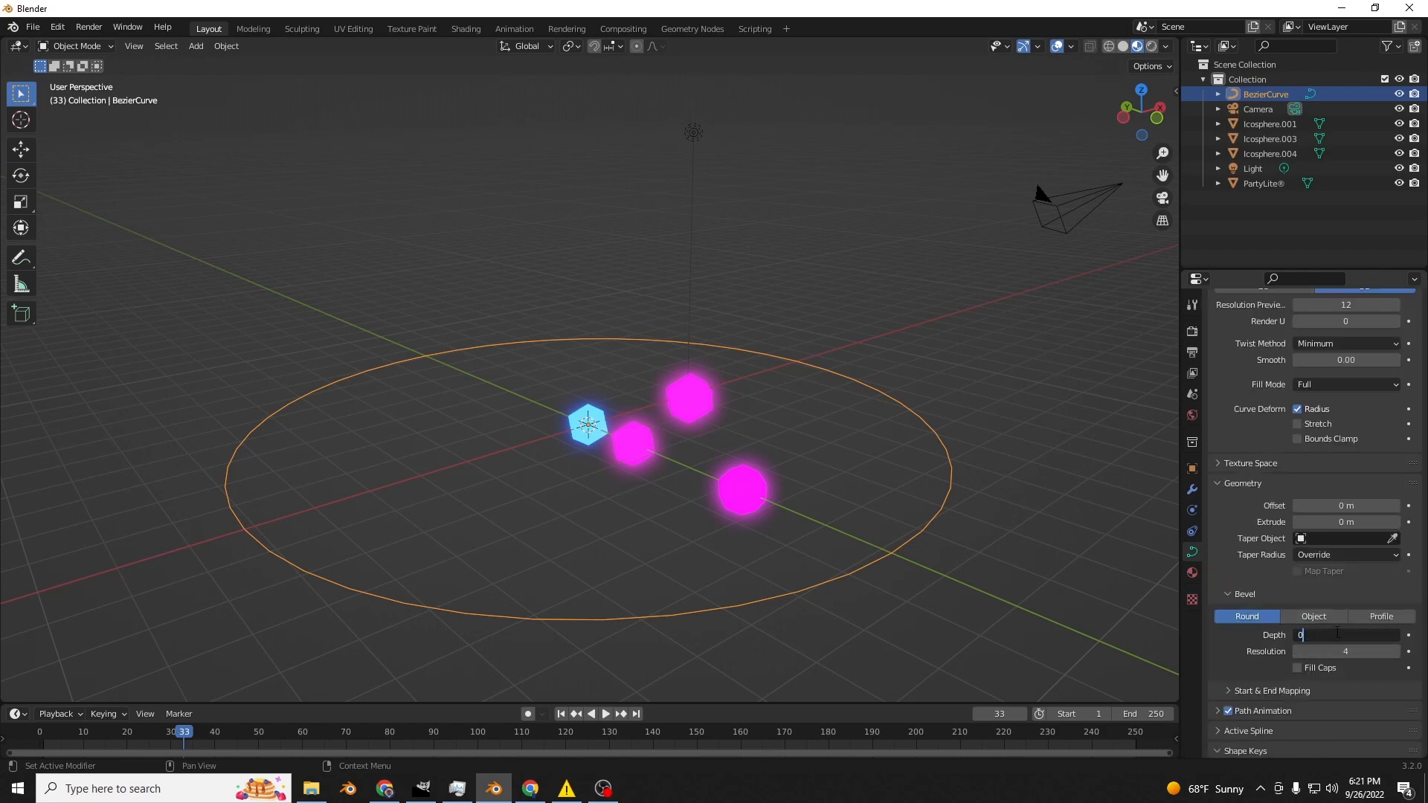
{"action": "key", "text": "Return"}
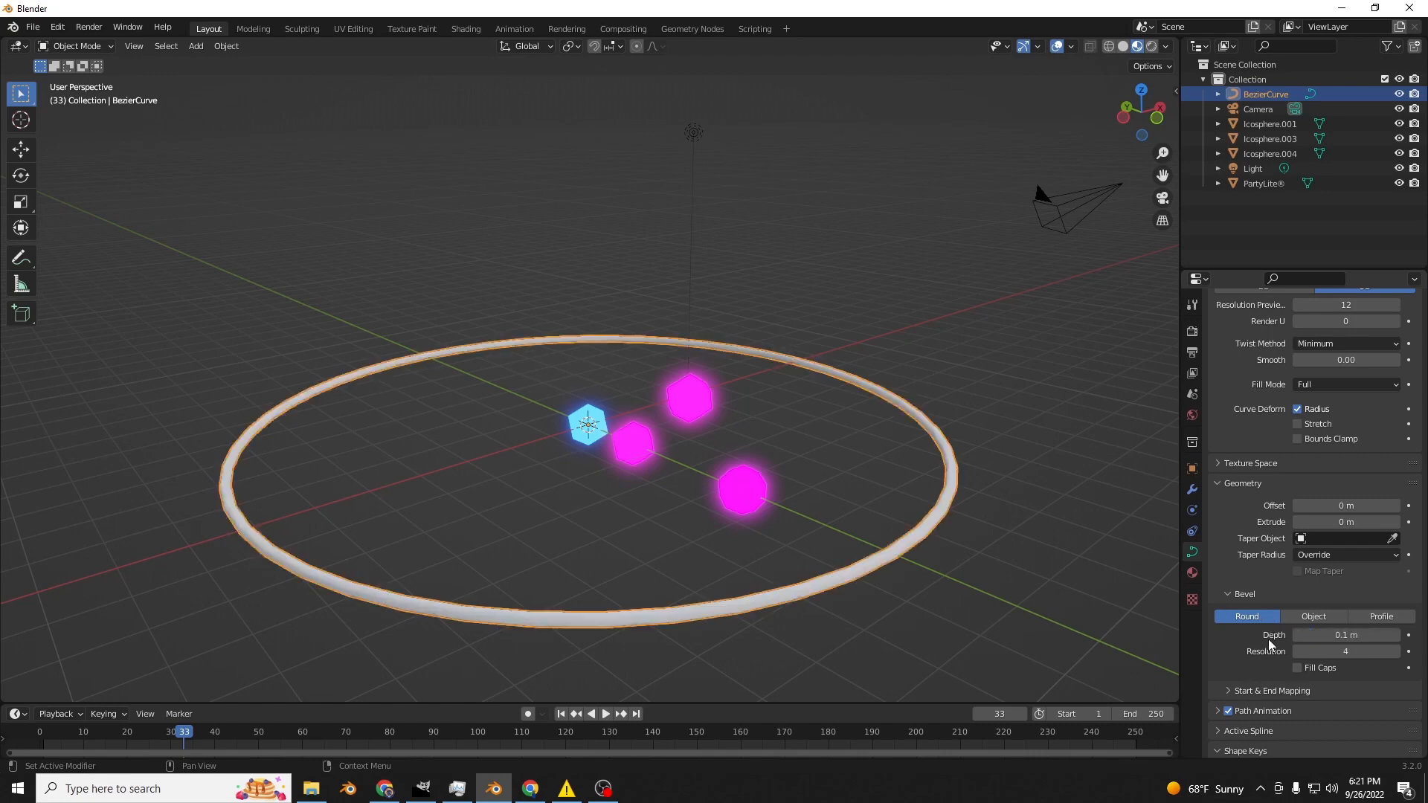
{"action": "left_click", "coordinate": [1317, 635]}
{"action": "left_click", "coordinate": [1310, 635]}
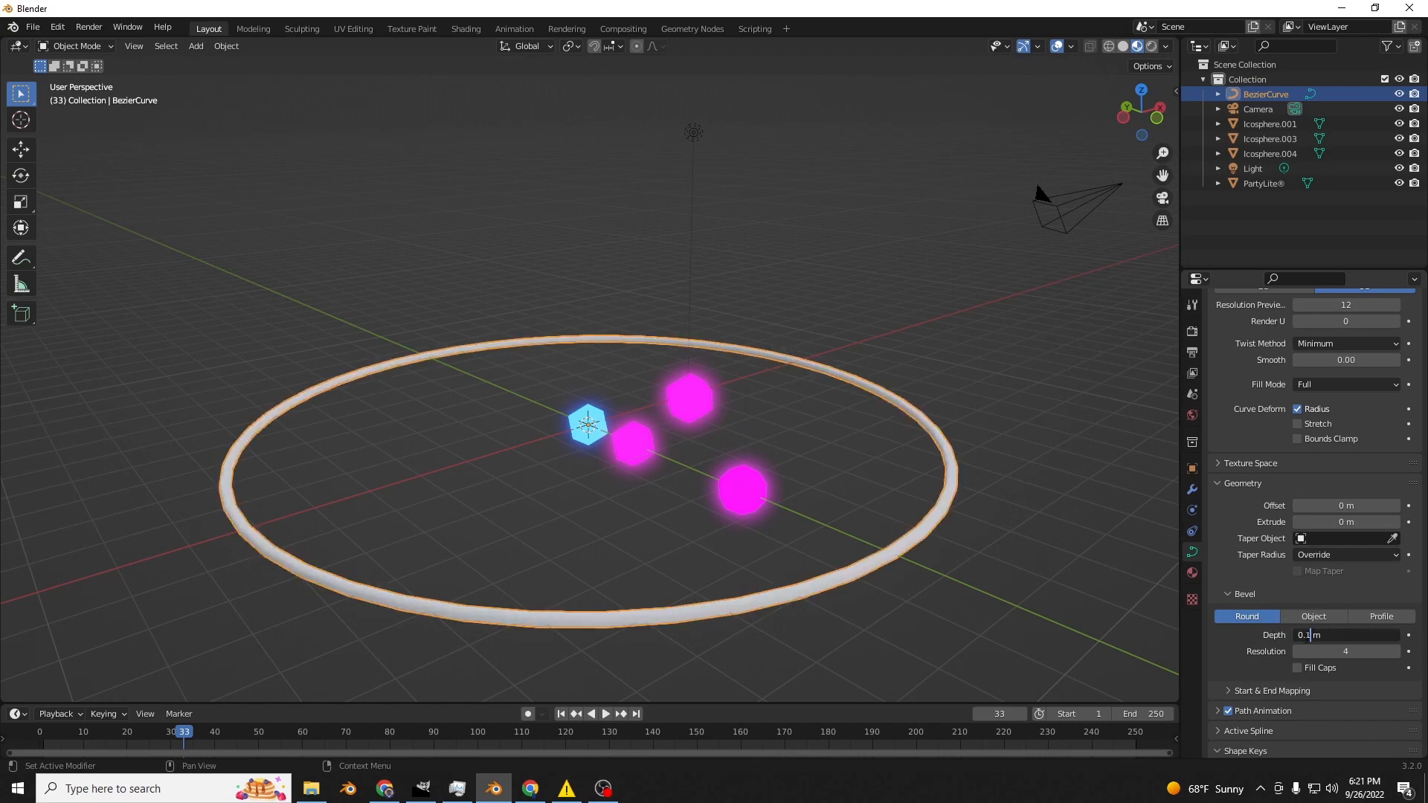
{"action": "key", "text": "Return"}
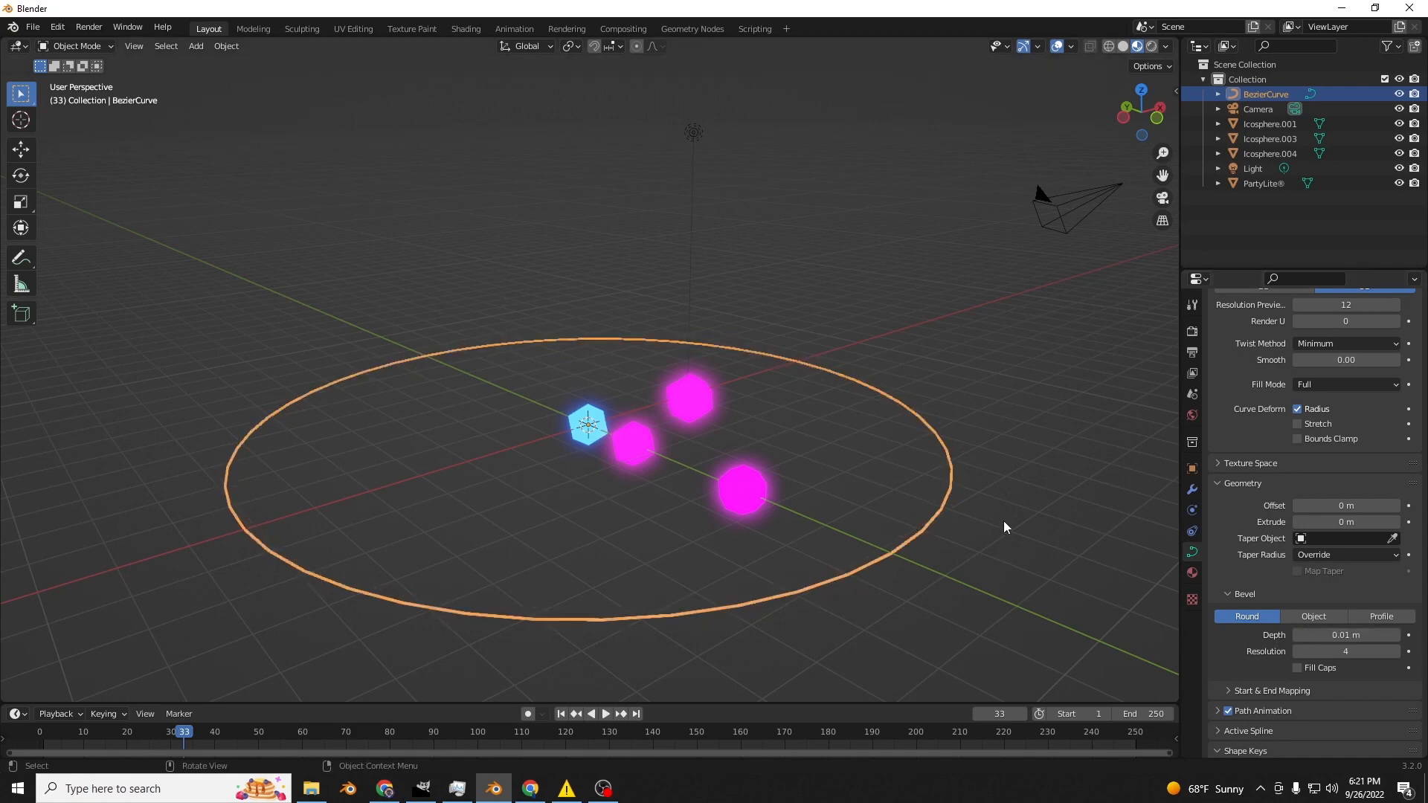
{"action": "left_click", "coordinate": [1063, 510]}
{"action": "scroll", "coordinate": [1063, 511], "scroll_direction": "down", "scroll_amount": 2}
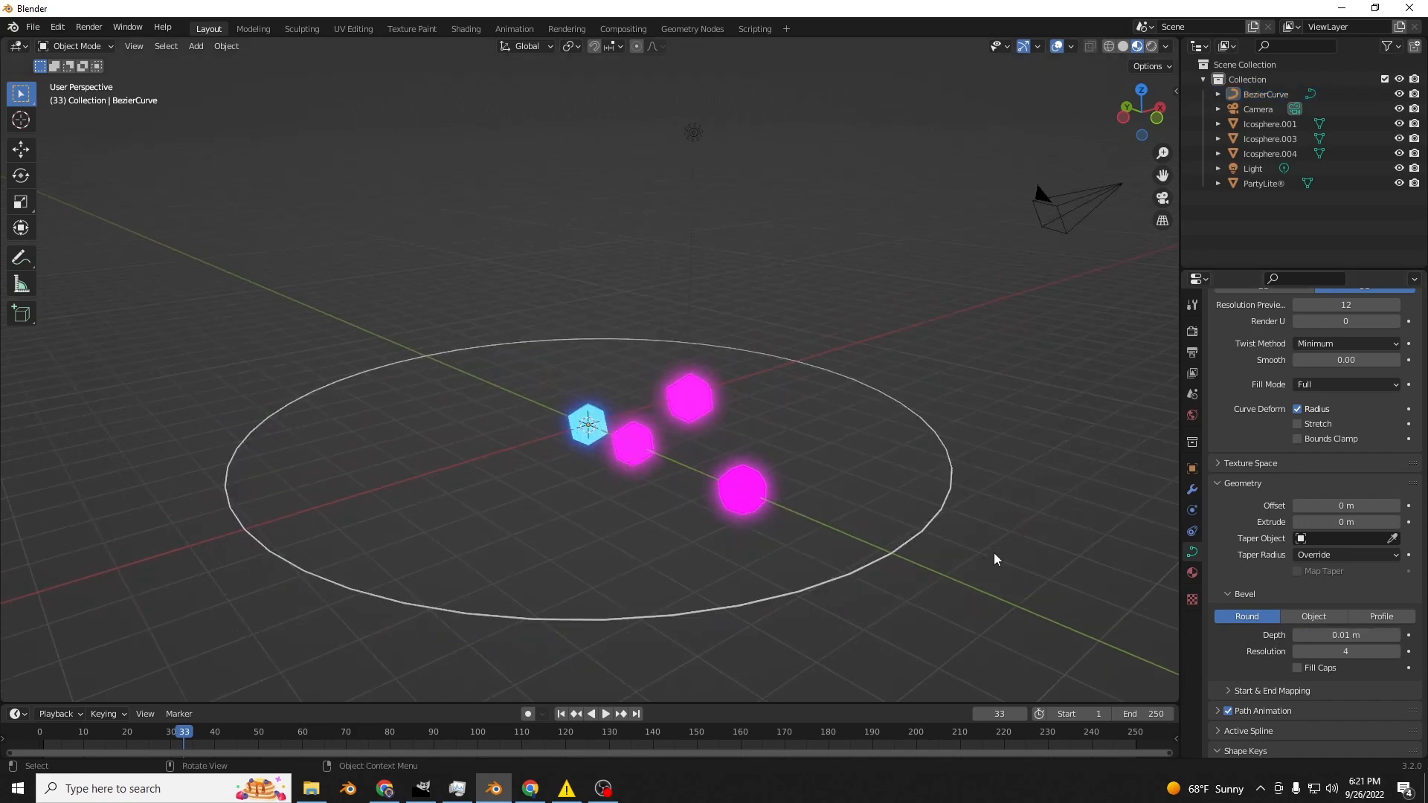
{"action": "scroll", "coordinate": [974, 521], "scroll_direction": "up", "scroll_amount": 2}
{"action": "left_click", "coordinate": [843, 497]}
{"action": "mouse_move", "coordinate": [843, 497]}
{"action": "middle_mouse_down"}
{"action": "mouse_move", "coordinate": [1016, 564]}
{"action": "mouse_move", "coordinate": [848, 520]}
{"action": "middle_mouse_up"}
{"action": "middle_click_drag", "start_coordinate": [1038, 399], "coordinate": [958, 409]}
{"action": "left_click", "coordinate": [949, 425]}
{"action": "left_click", "coordinate": [827, 461]}
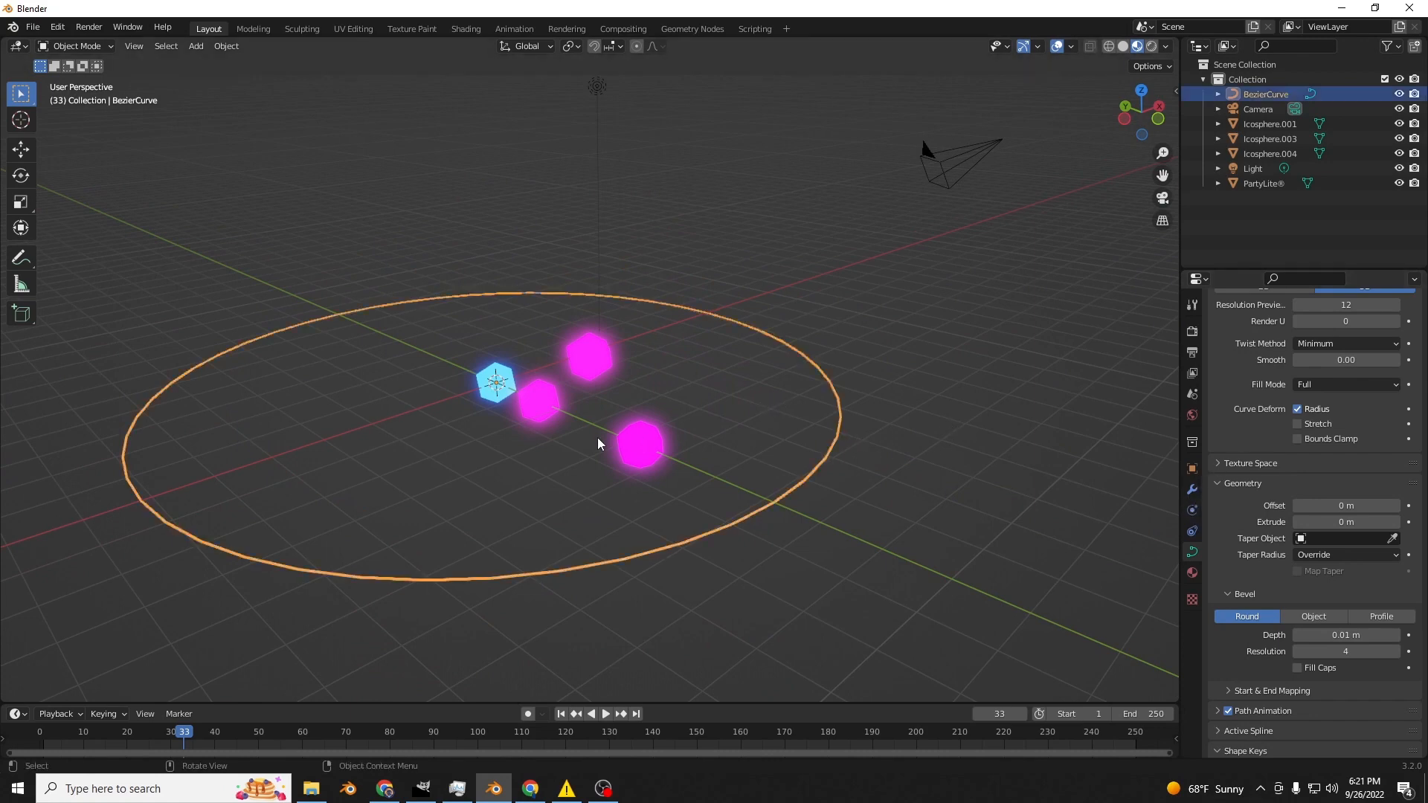
{"action": "left_click", "coordinate": [641, 427]}
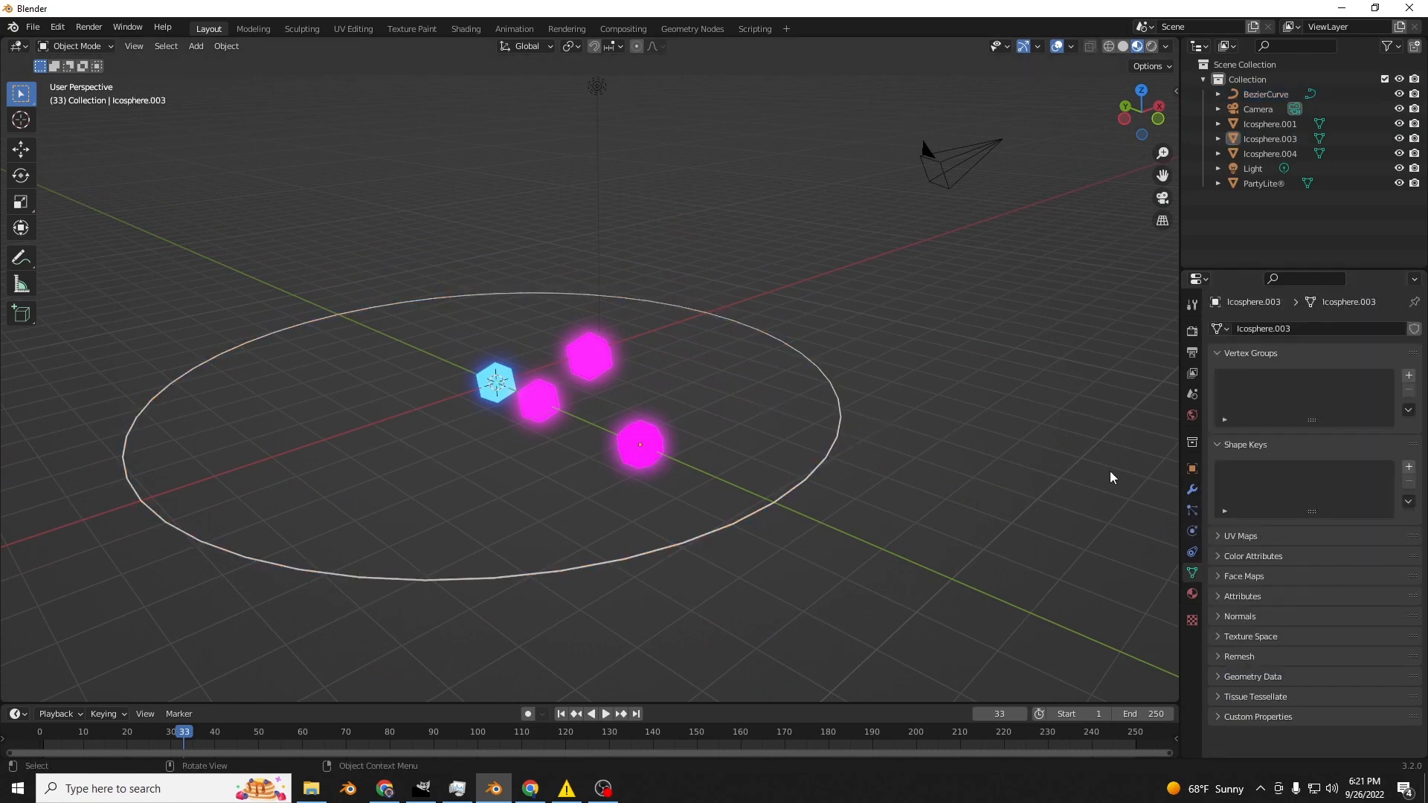
Convert the circular Bezier curve to a mesh.
{"action": "left_click", "coordinate": [819, 466]}
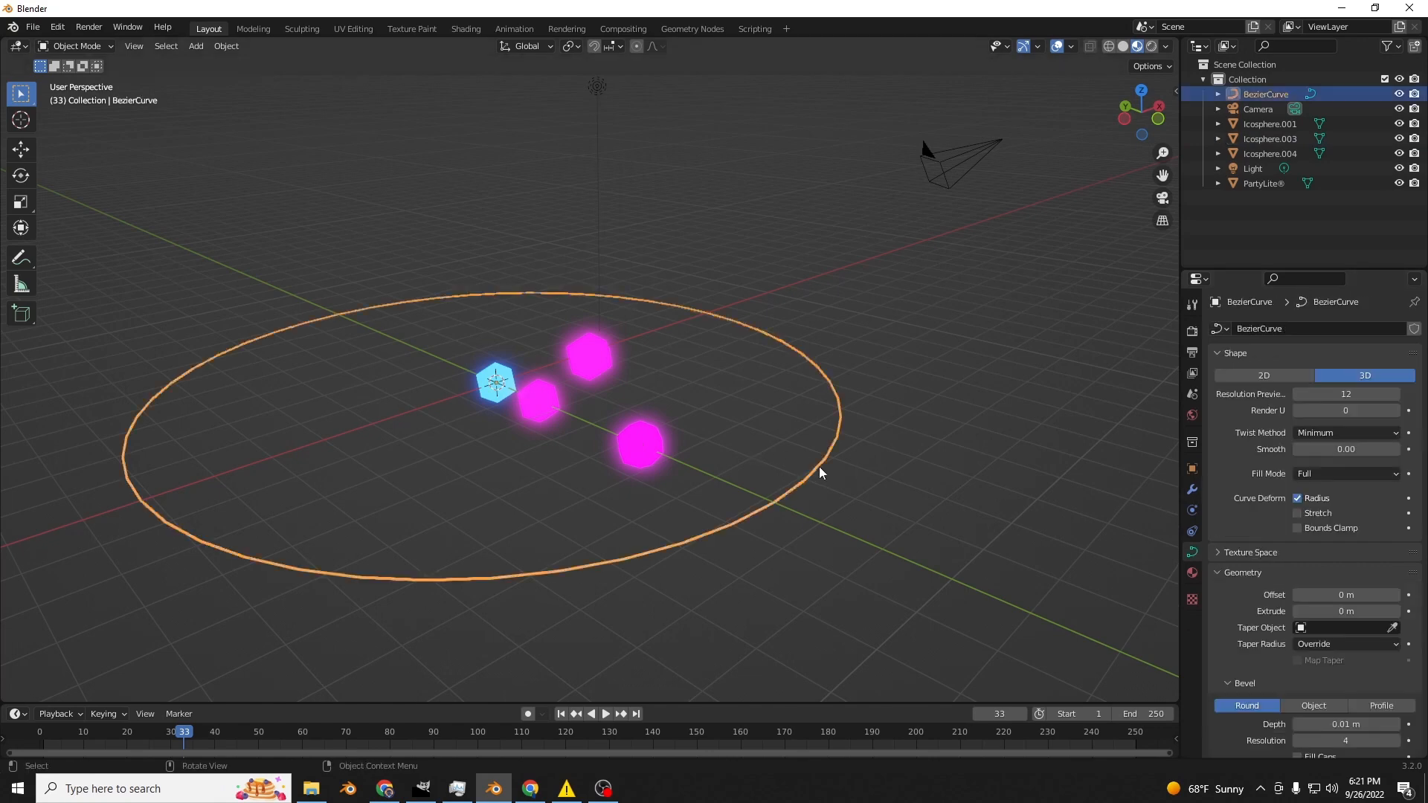
{"action": "right_click", "coordinate": [827, 453]}
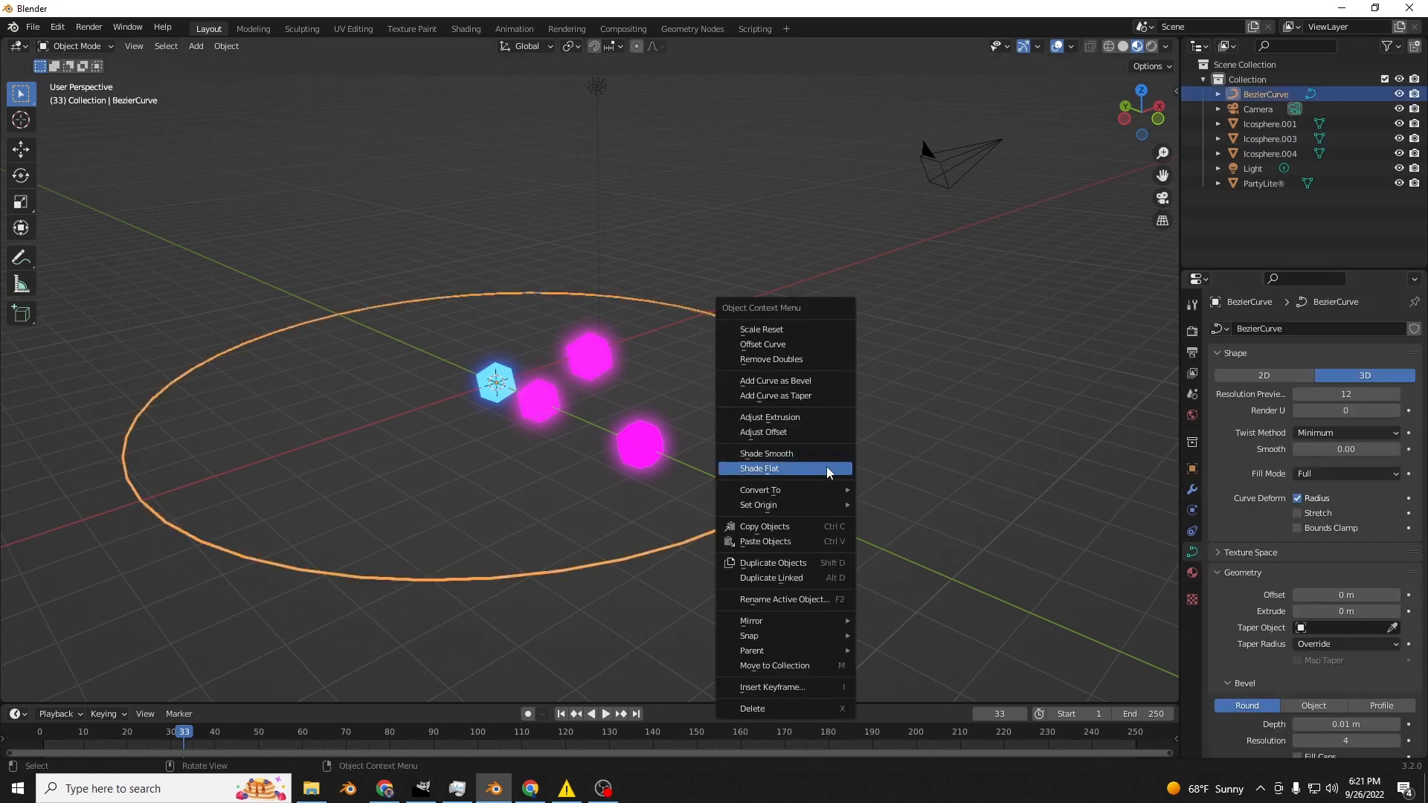
{"action": "mouse_move", "coordinate": [814, 491]}
{"action": "left_click", "coordinate": [882, 503]}
{"action": "middle_click_drag", "start_coordinate": [827, 472], "coordinate": [769, 382]}
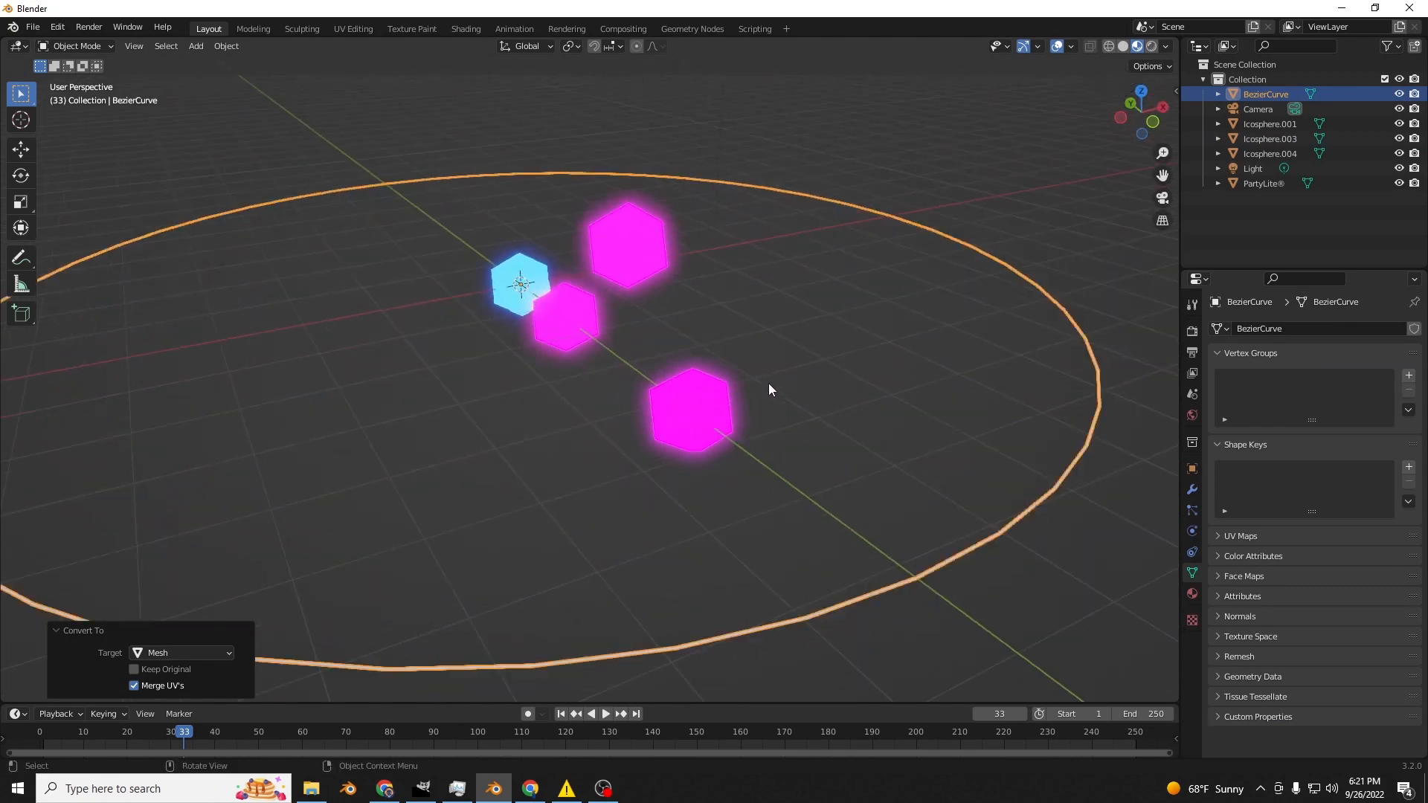
{"action": "scroll", "coordinate": [768, 382], "scroll_direction": "up", "scroll_amount": 4}
{"action": "scroll", "coordinate": [1001, 216], "scroll_direction": "down", "scroll_amount": 5}
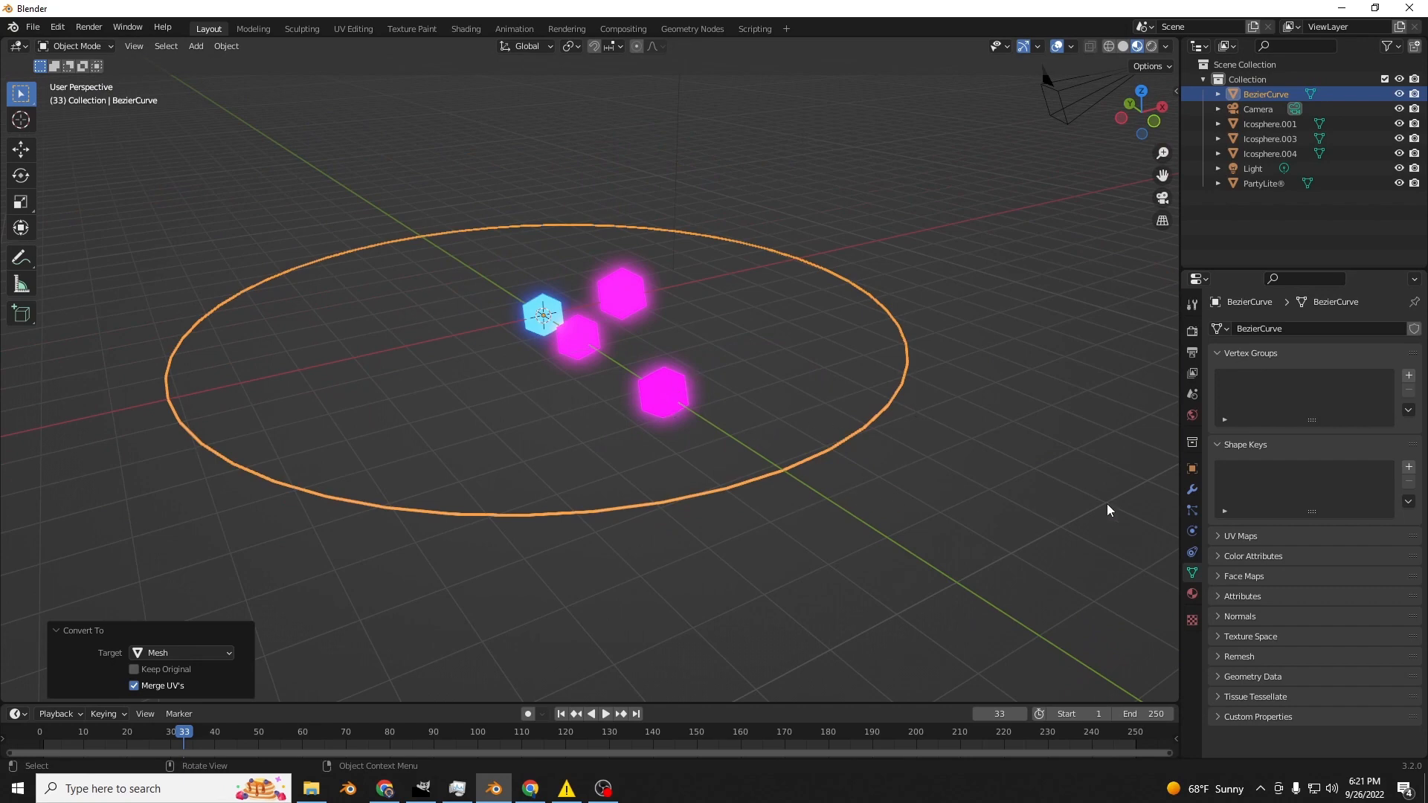
Delete Icosphere.001, Icosphere.003 and Icosphere.004, and select the remaining PartyLite® object.
{"action": "left_click", "coordinate": [1266, 154]}
{"action": "left_click", "coordinate": [1264, 123], "text": "shift"}
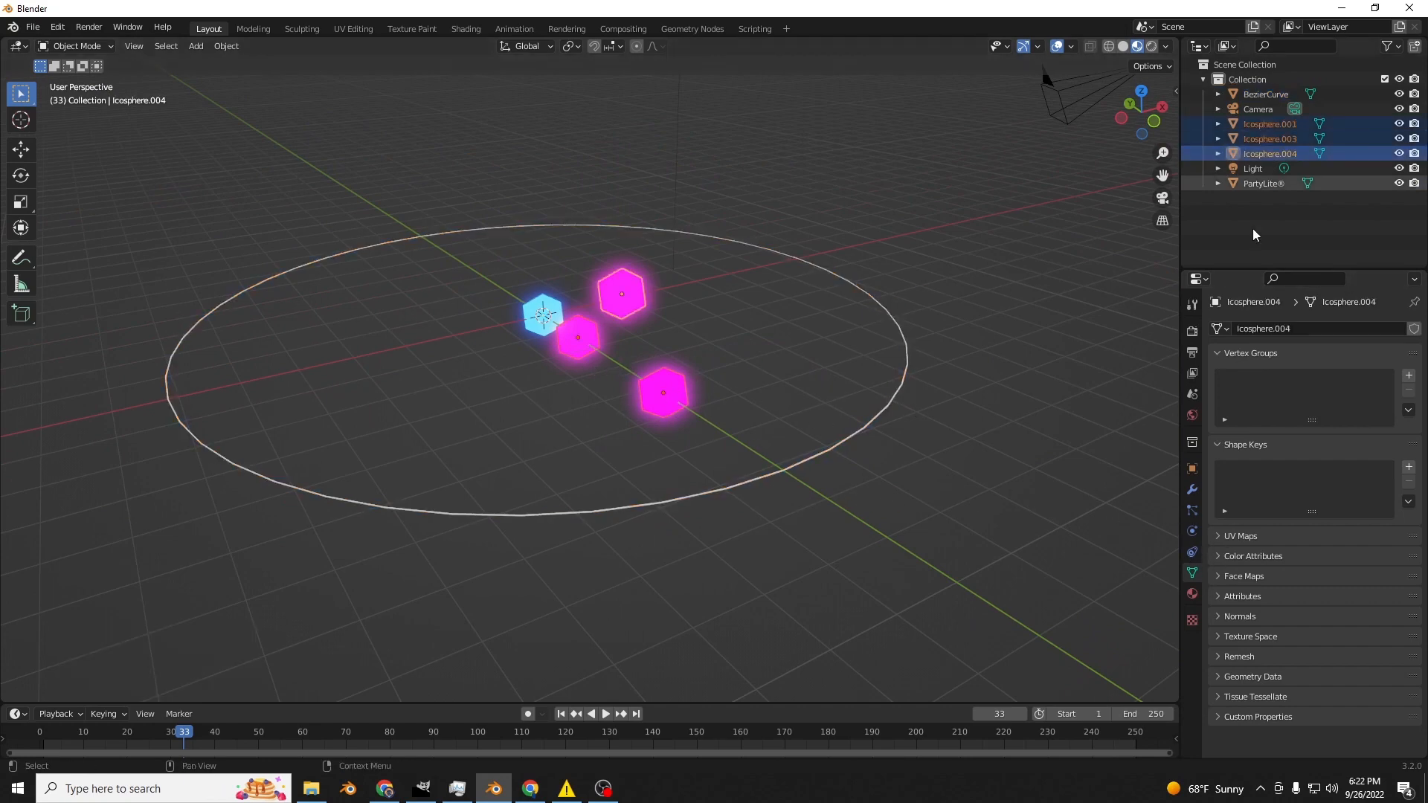
{"action": "key", "text": "Delete"}
{"action": "left_click", "coordinate": [1258, 136]}
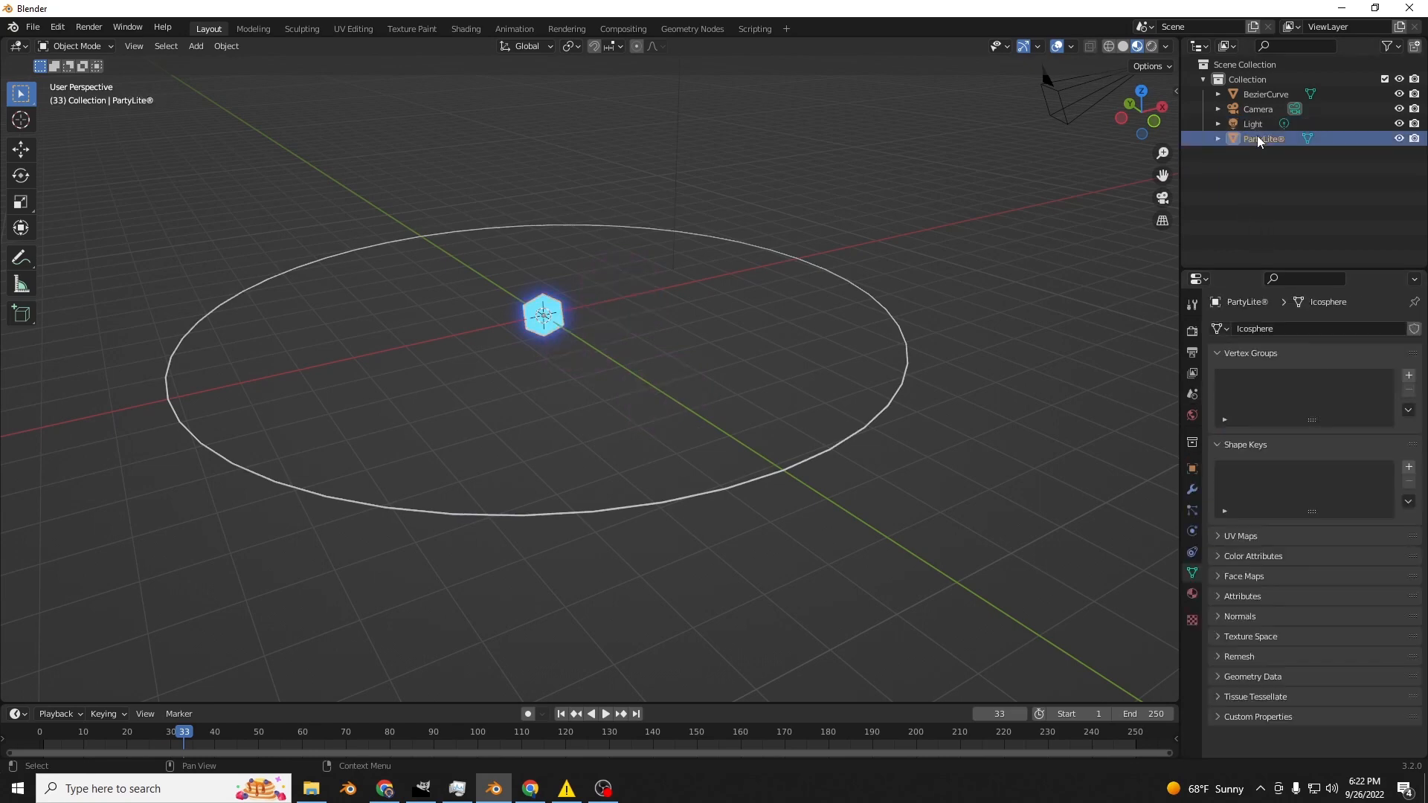
Hide the PartyLite® object in the viewport.
{"action": "scroll", "coordinate": [718, 357], "scroll_direction": "up", "scroll_amount": 2}
{"action": "scroll", "coordinate": [717, 369], "scroll_direction": "down", "scroll_amount": 5}
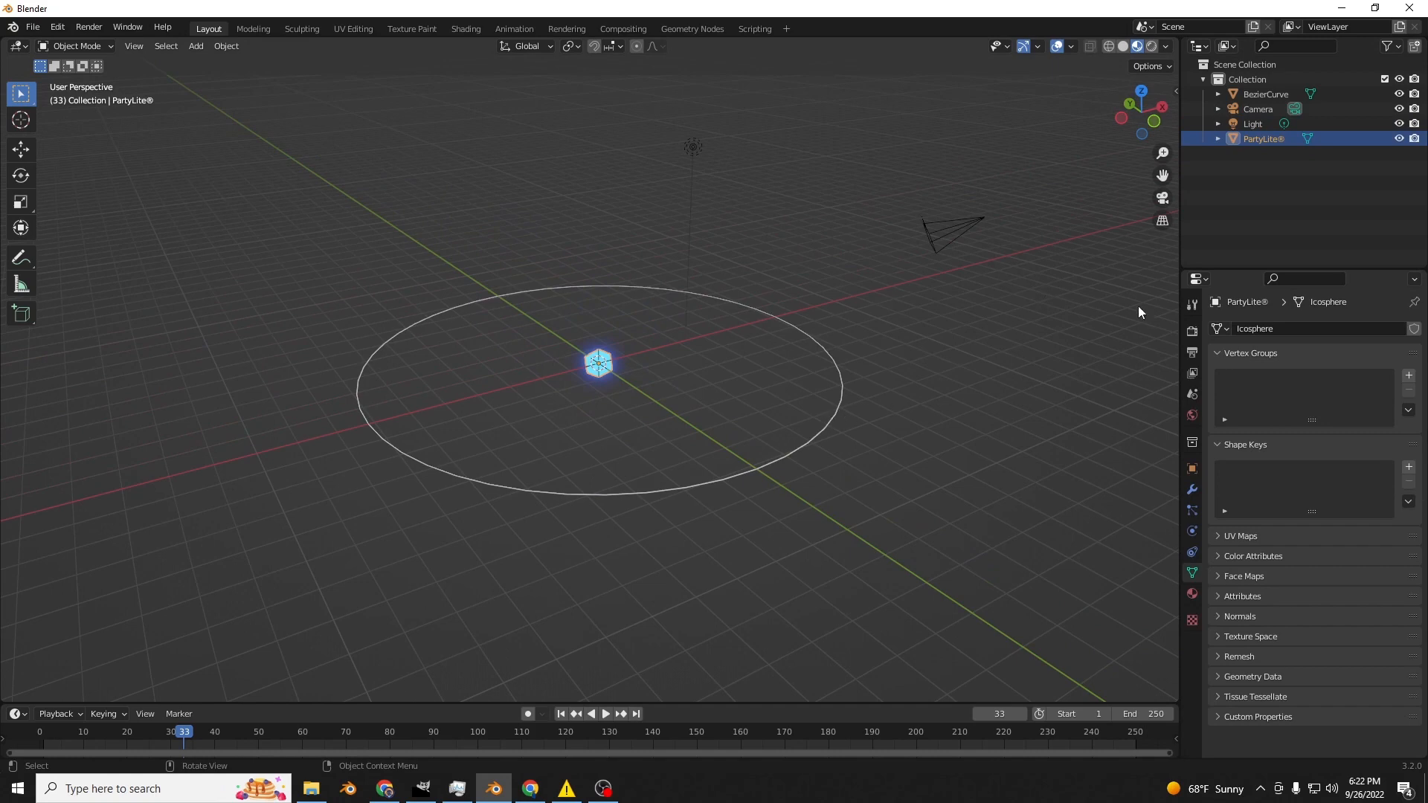
{"action": "key", "text": "h"}
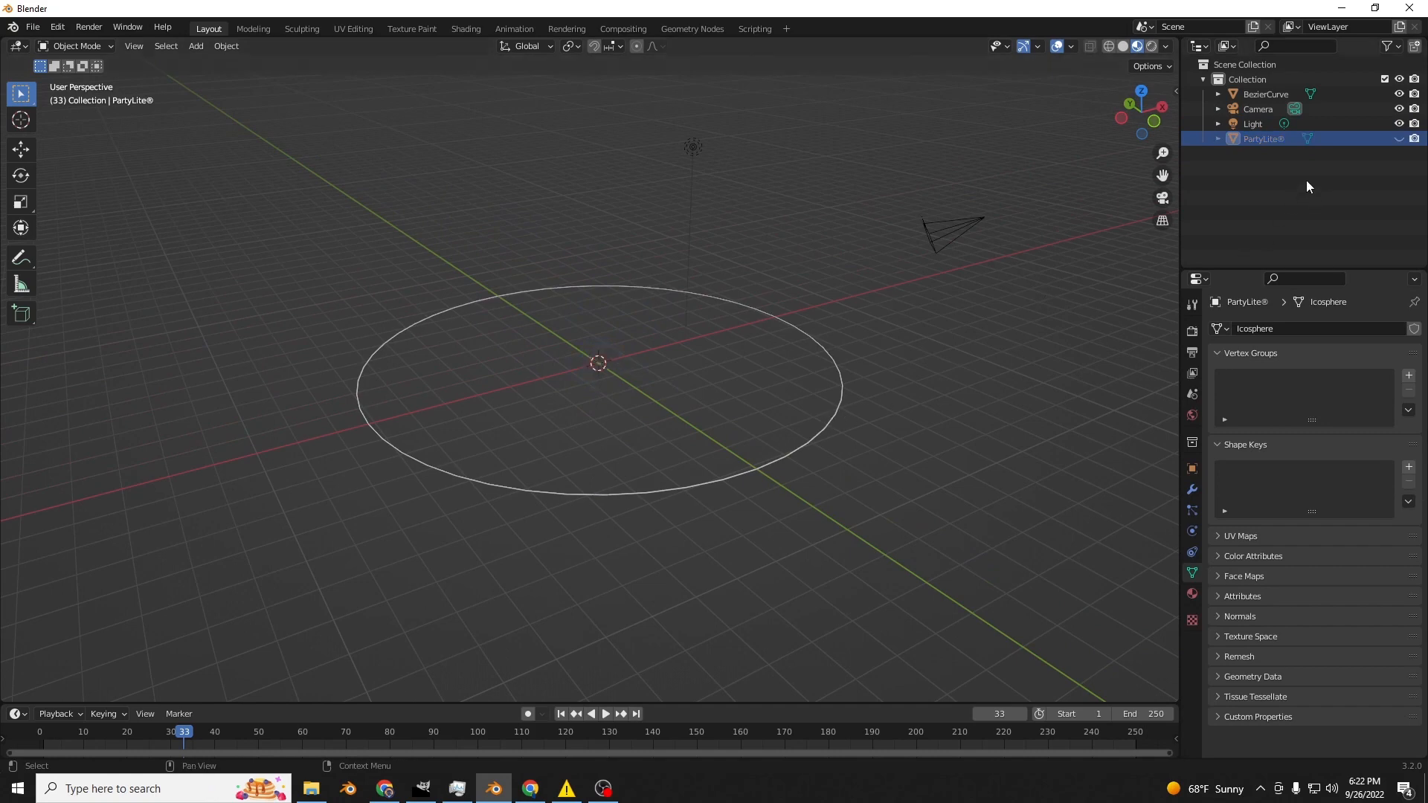
Add a particle system to the circle mesh and set its type to Hair.
{"action": "left_click", "coordinate": [836, 406]}
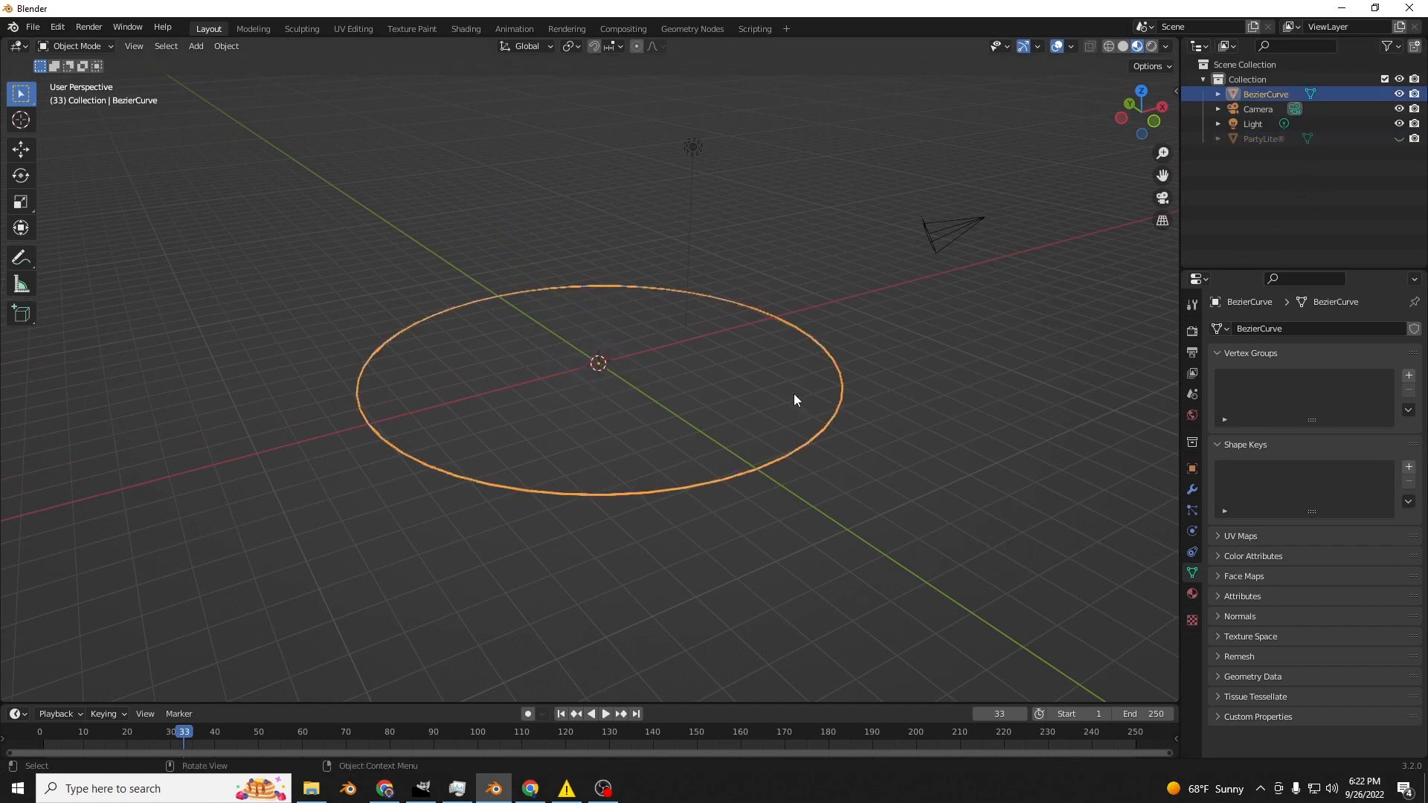
{"action": "left_click", "coordinate": [1193, 515]}
{"action": "left_click", "coordinate": [1414, 330]}
{"action": "left_click", "coordinate": [1368, 411]}
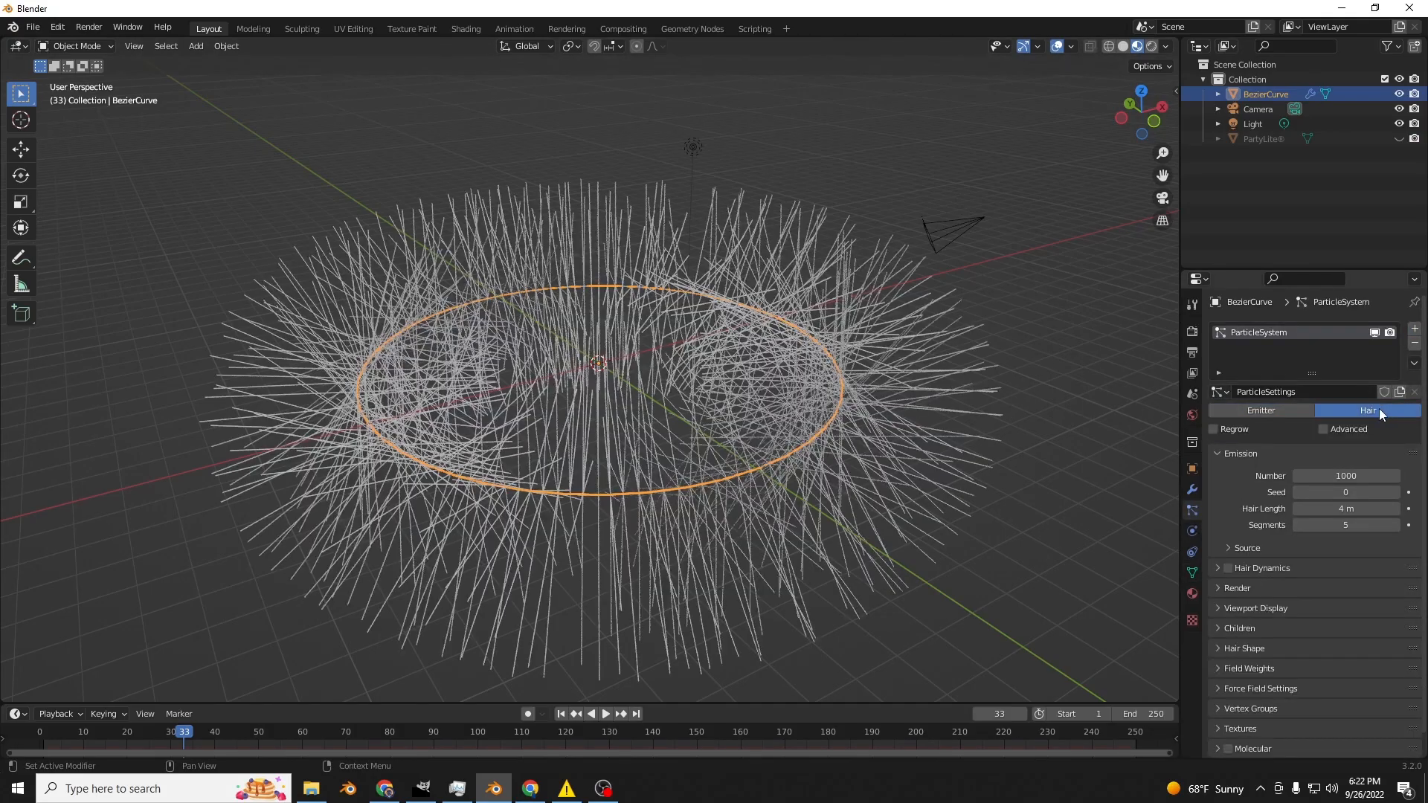
{"action": "middle_click_drag", "start_coordinate": [1131, 427], "coordinate": [1071, 413]}
Render the circle's hair particles as Object, with PartyLite® as the instance object.
{"action": "scroll", "coordinate": [1309, 571], "scroll_direction": "down", "scroll_amount": 1}
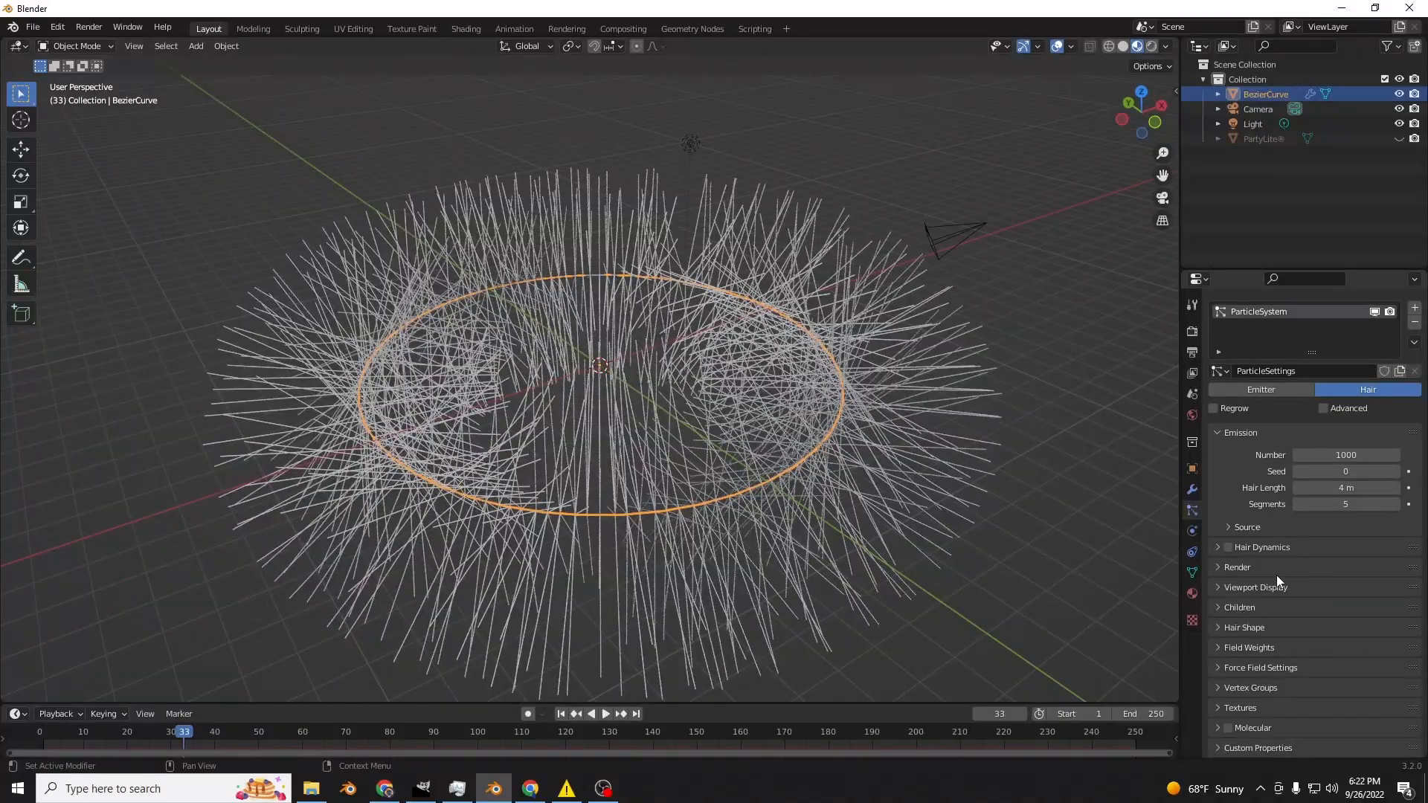
{"action": "left_click", "coordinate": [1230, 571]}
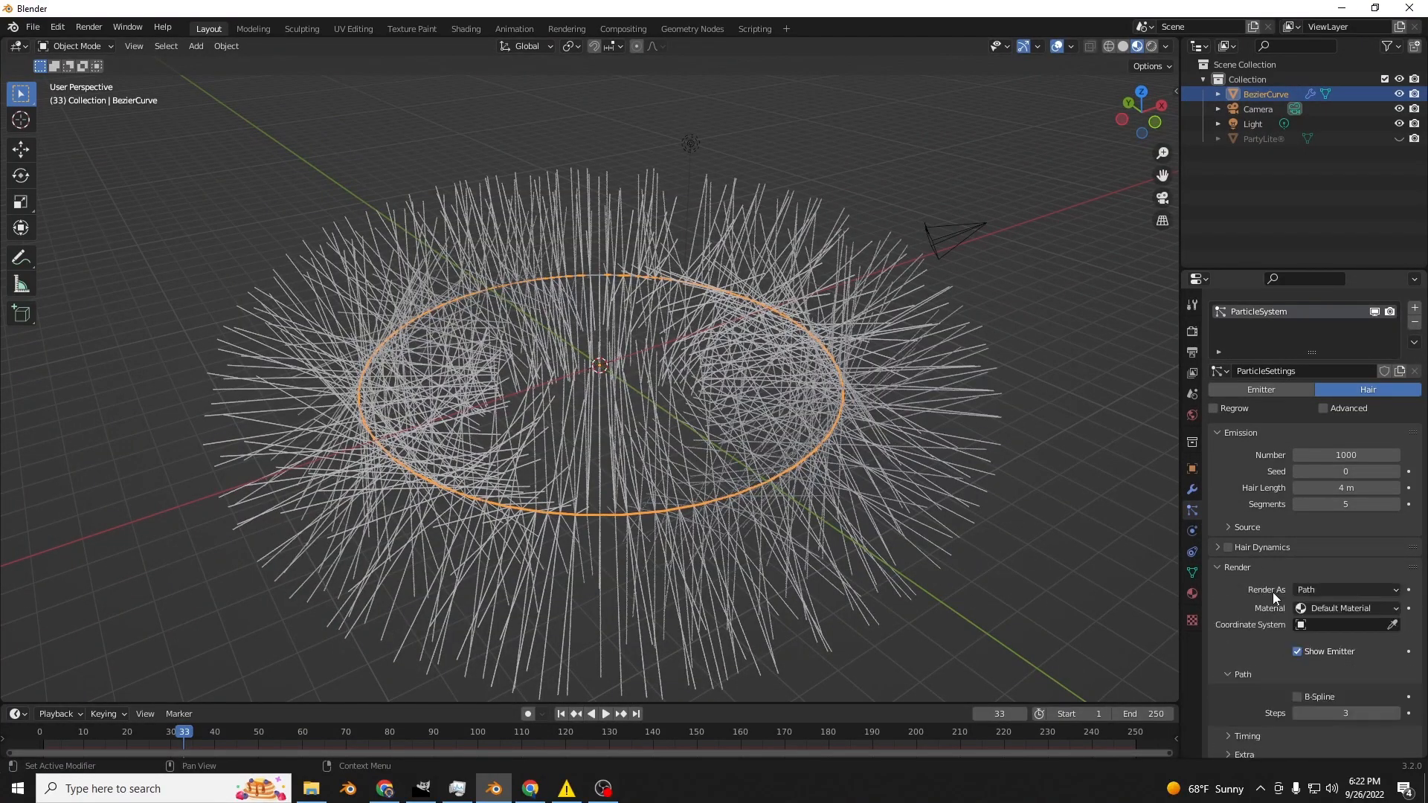
{"action": "scroll", "coordinate": [1311, 674], "scroll_direction": "down", "scroll_amount": 4}
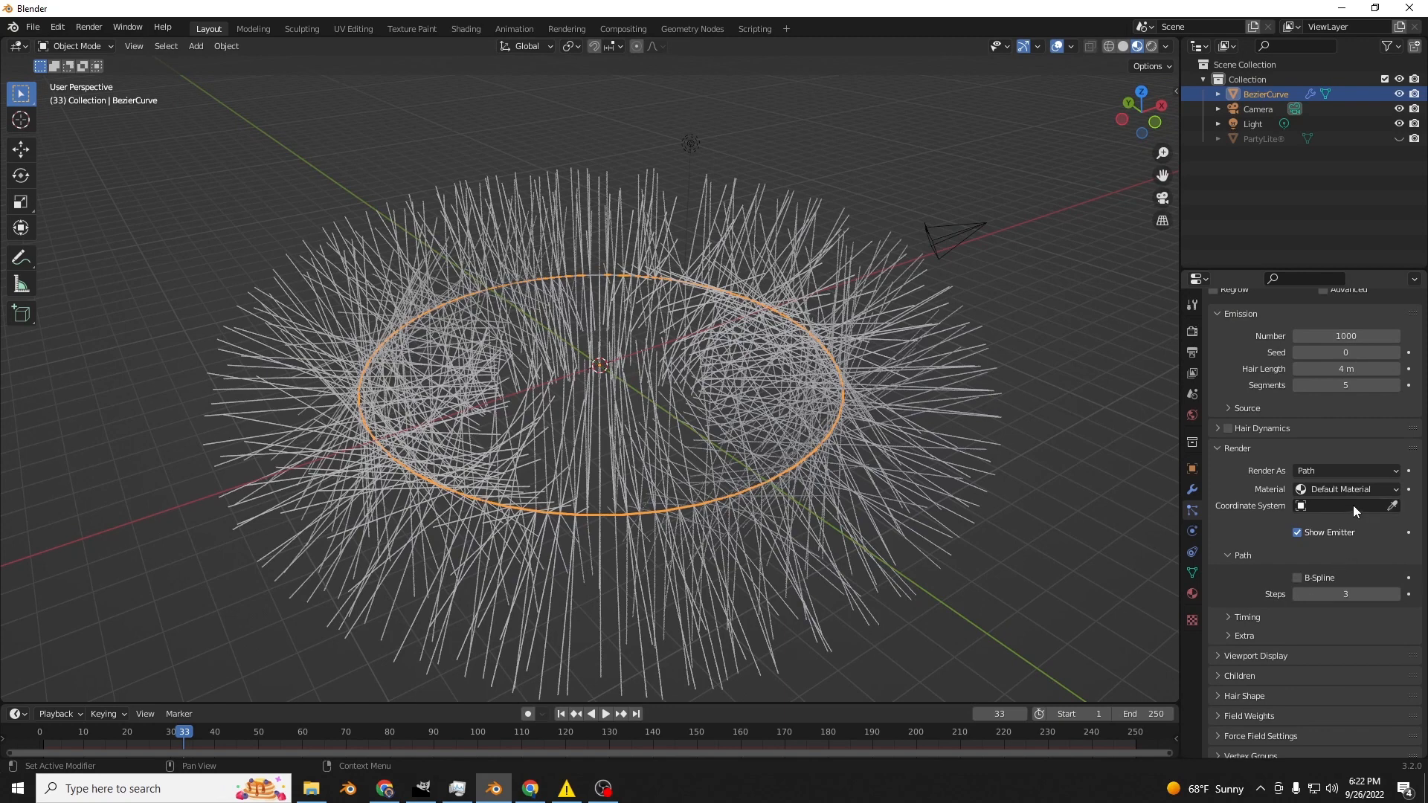
{"action": "left_click", "coordinate": [1310, 471]}
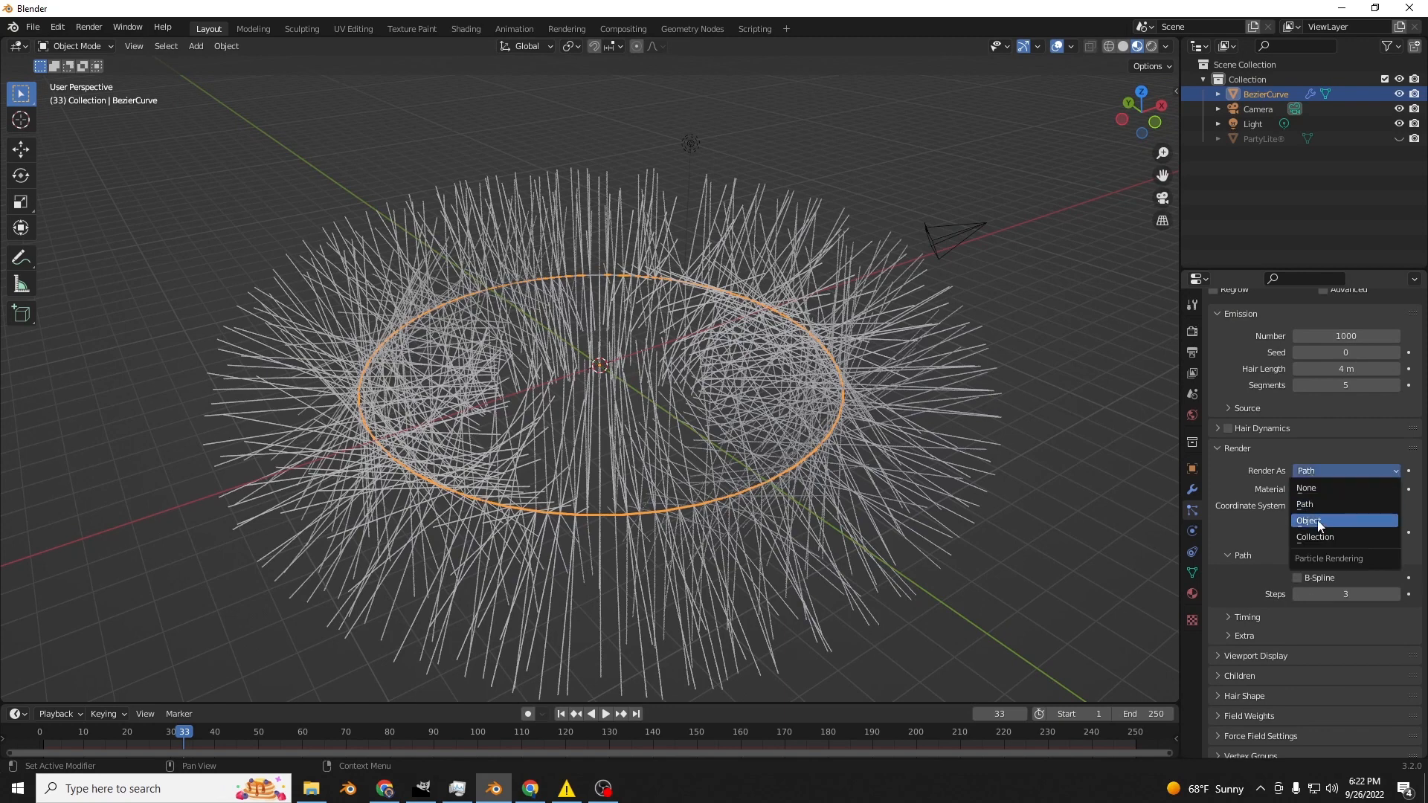
{"action": "left_click", "coordinate": [1331, 521]}
{"action": "middle_click_drag", "start_coordinate": [899, 459], "coordinate": [916, 500]}
{"action": "scroll", "coordinate": [916, 499], "scroll_direction": "up", "scroll_amount": 4}
{"action": "scroll", "coordinate": [917, 502], "scroll_direction": "down", "scroll_amount": 2}
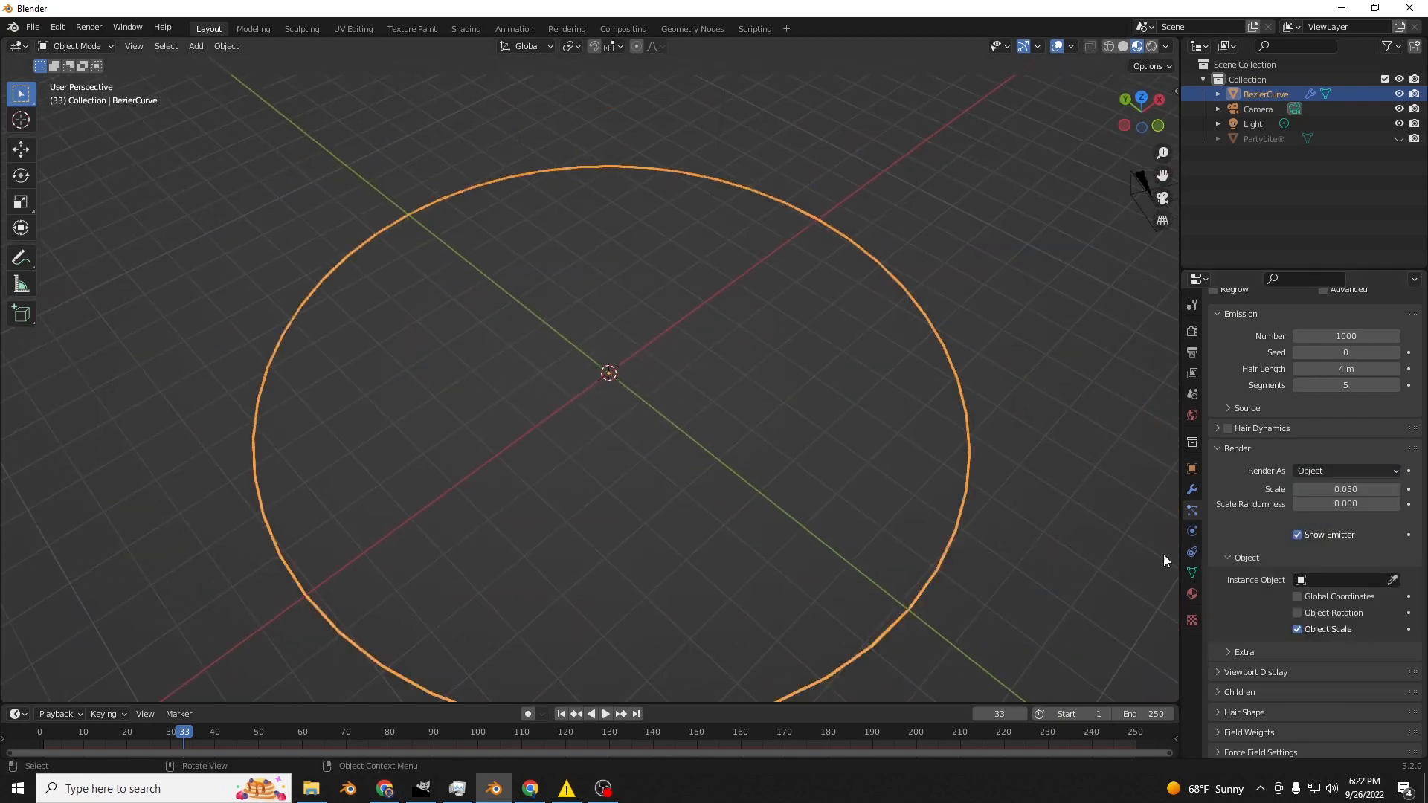
{"action": "left_click", "coordinate": [1344, 576]}
{"action": "left_click", "coordinate": [1306, 648]}
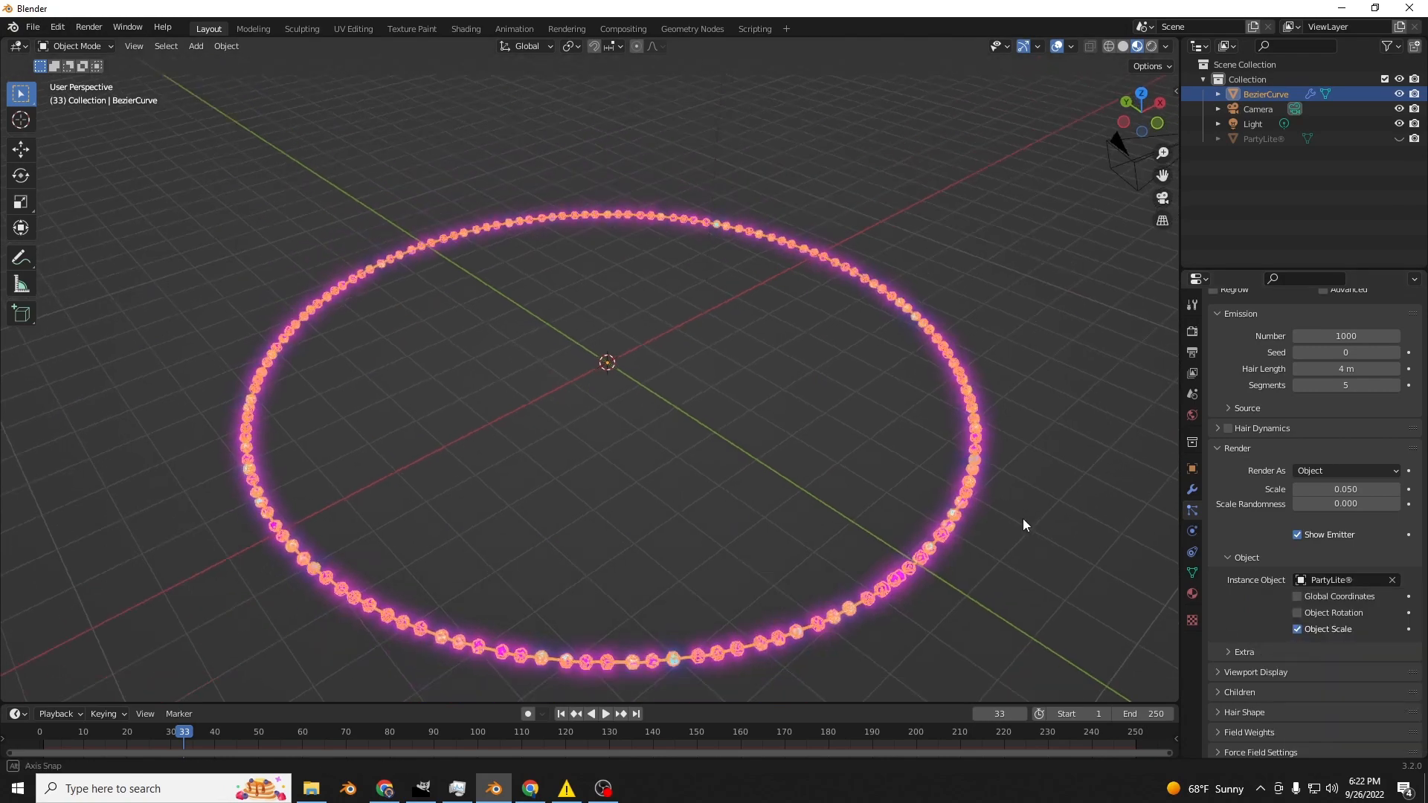
Play the animation to examine the colored lights around the circle, and return to the first frame.
{"action": "mouse_move", "coordinate": [1023, 519]}
{"action": "middle_mouse_down"}
{"action": "mouse_move", "coordinate": [1046, 507]}
{"action": "mouse_move", "coordinate": [986, 461]}
{"action": "mouse_move", "coordinate": [1010, 512]}
{"action": "middle_mouse_up"}
{"action": "scroll", "coordinate": [986, 464], "scroll_direction": "up", "scroll_amount": 2}
{"action": "key", "text": "space"}
{"action": "scroll", "coordinate": [1010, 512], "scroll_direction": "down", "scroll_amount": 3}
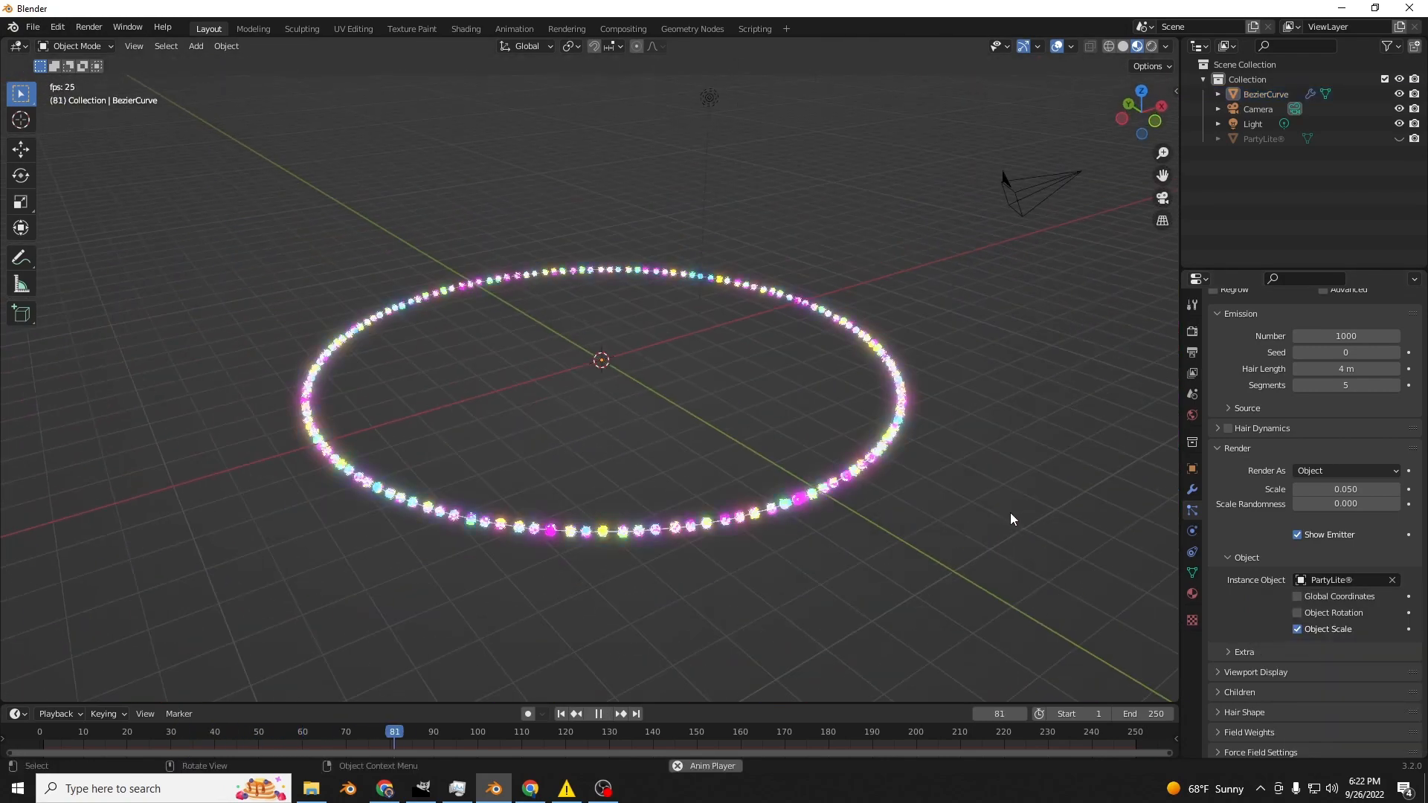
{"action": "left_click", "coordinate": [1327, 611]}
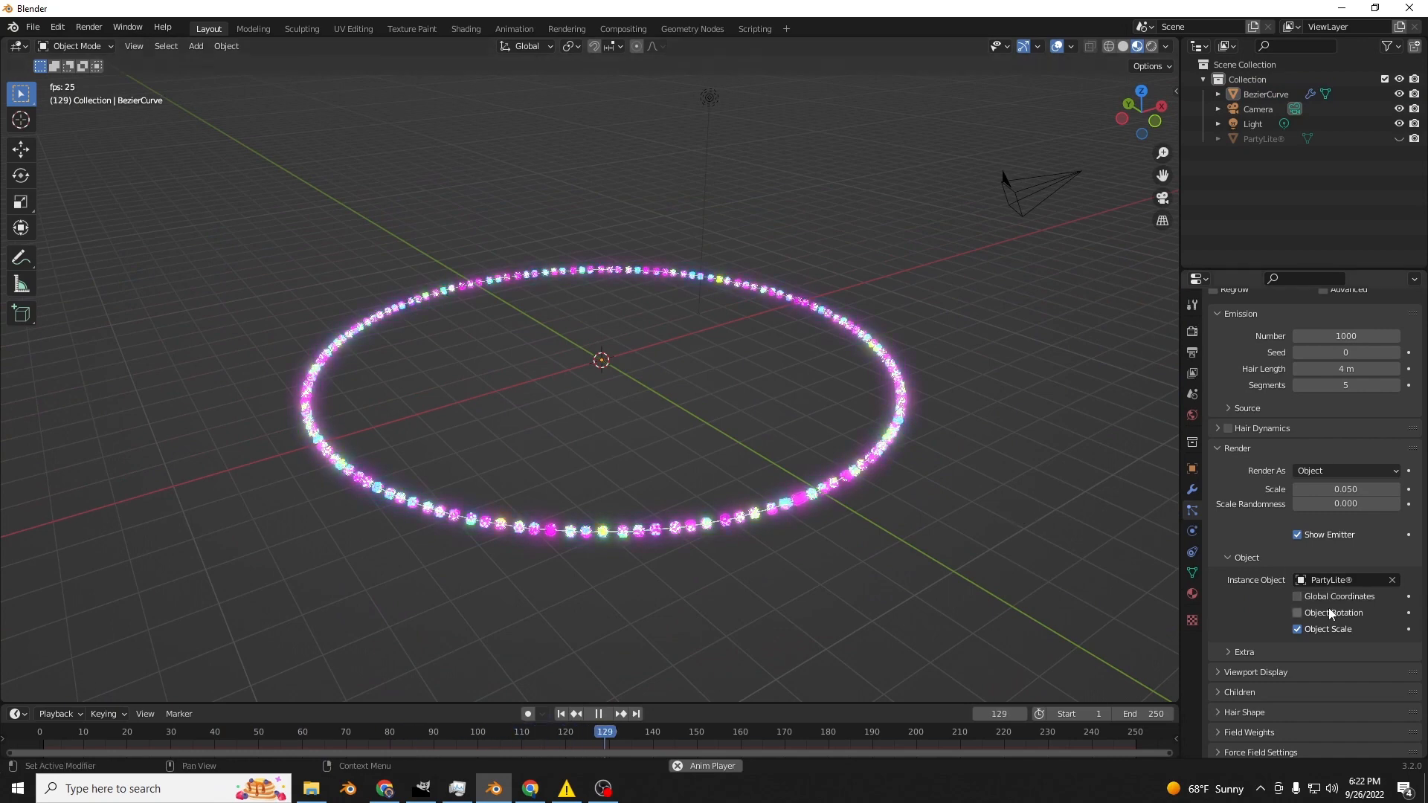
{"action": "left_click", "coordinate": [1328, 611]}
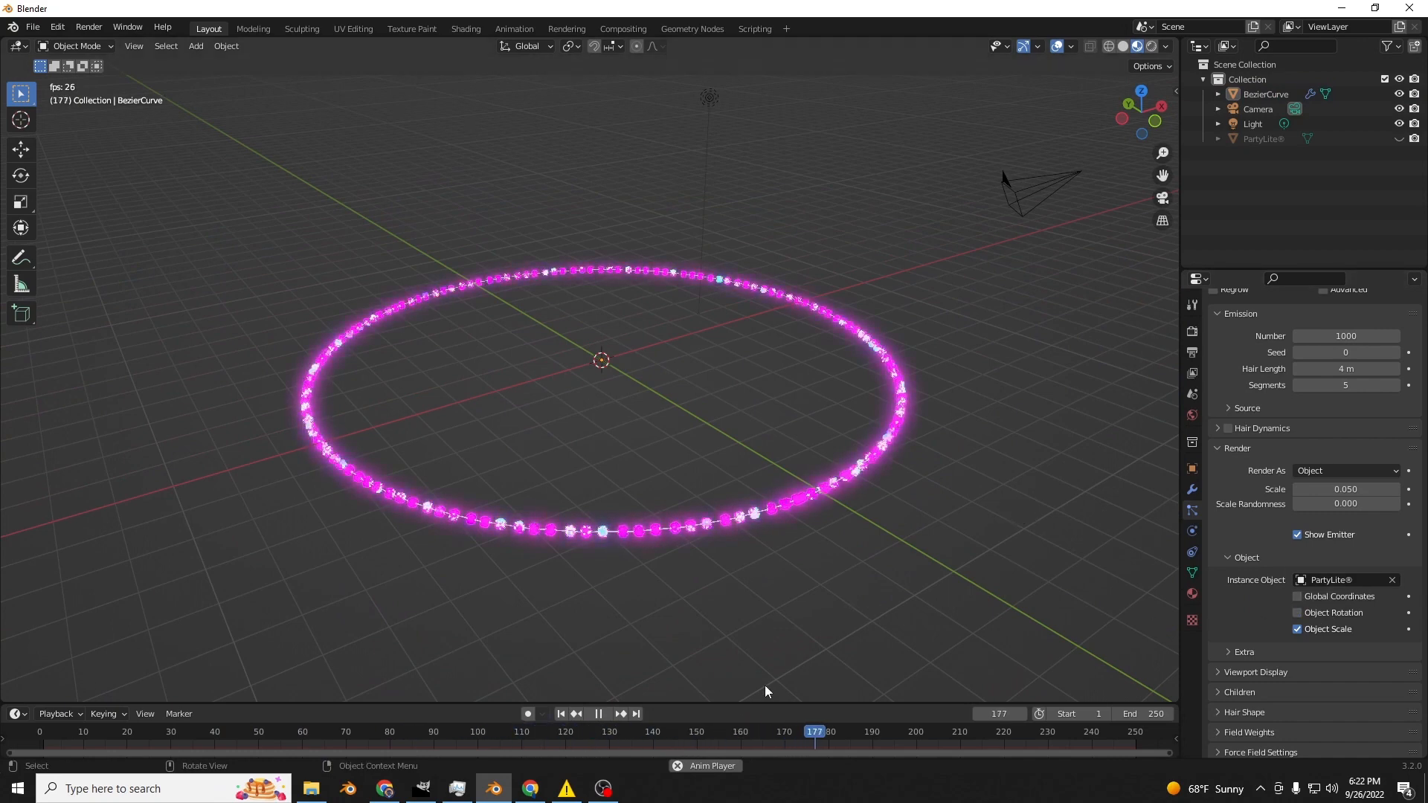
{"action": "key", "text": "space"}
{"action": "left_click", "coordinate": [561, 714]}
Try an emission number of 63 and a render scale of 0.080 for the circle's particle system.
{"action": "scroll", "coordinate": [1331, 525], "scroll_direction": "up", "scroll_amount": 4}
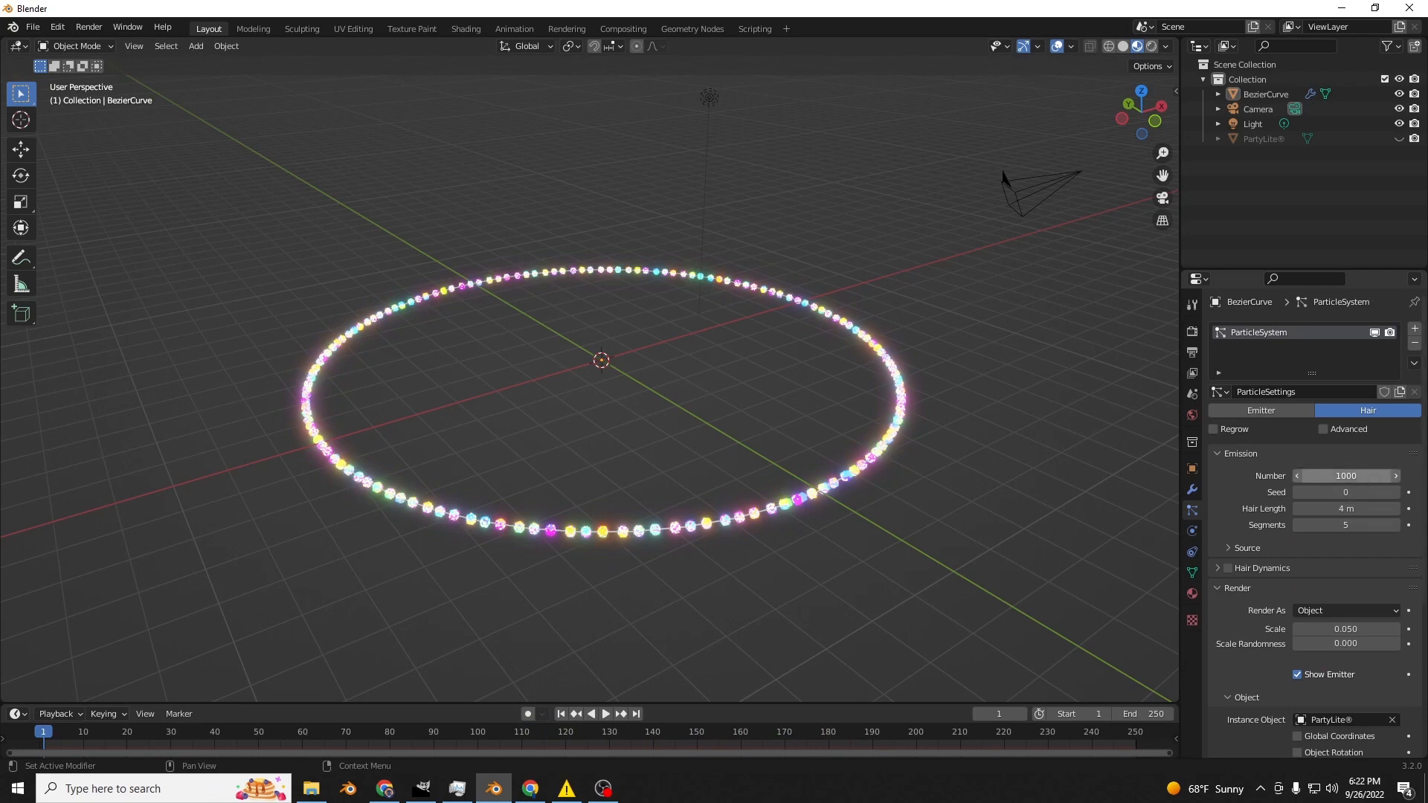
{"action": "left_click_drag", "start_coordinate": [1345, 476], "coordinate": [1270, 476]}
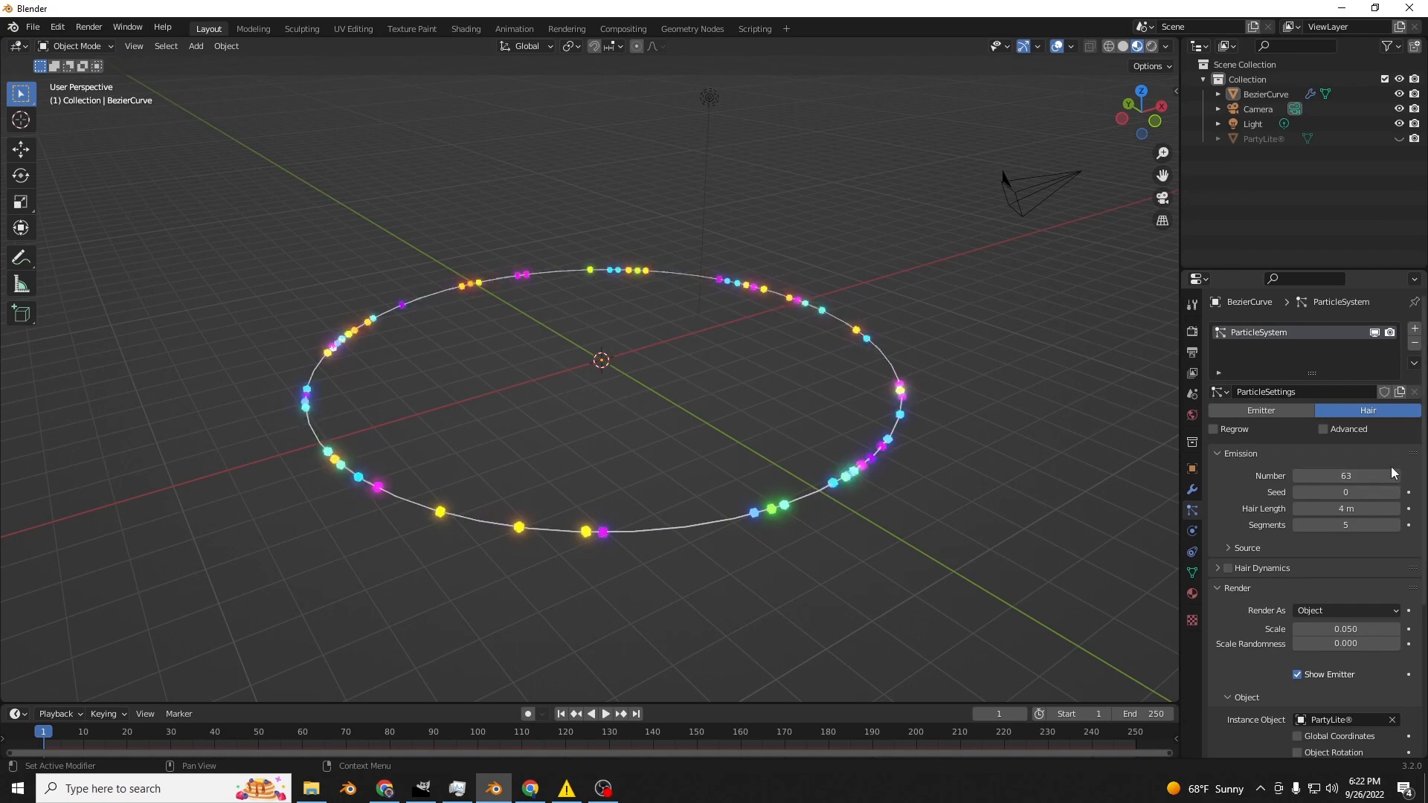
{"action": "scroll", "coordinate": [1051, 414], "scroll_direction": "up", "scroll_amount": 6}
{"action": "mouse_move", "coordinate": [1339, 628]}
{"action": "left_mouse_down"}
{"action": "mouse_move", "coordinate": [1361, 628]}
{"action": "mouse_move", "coordinate": [1324, 629]}
{"action": "mouse_move", "coordinate": [1346, 628]}
{"action": "left_mouse_up"}
{"action": "scroll", "coordinate": [1028, 476], "scroll_direction": "down", "scroll_amount": 5}
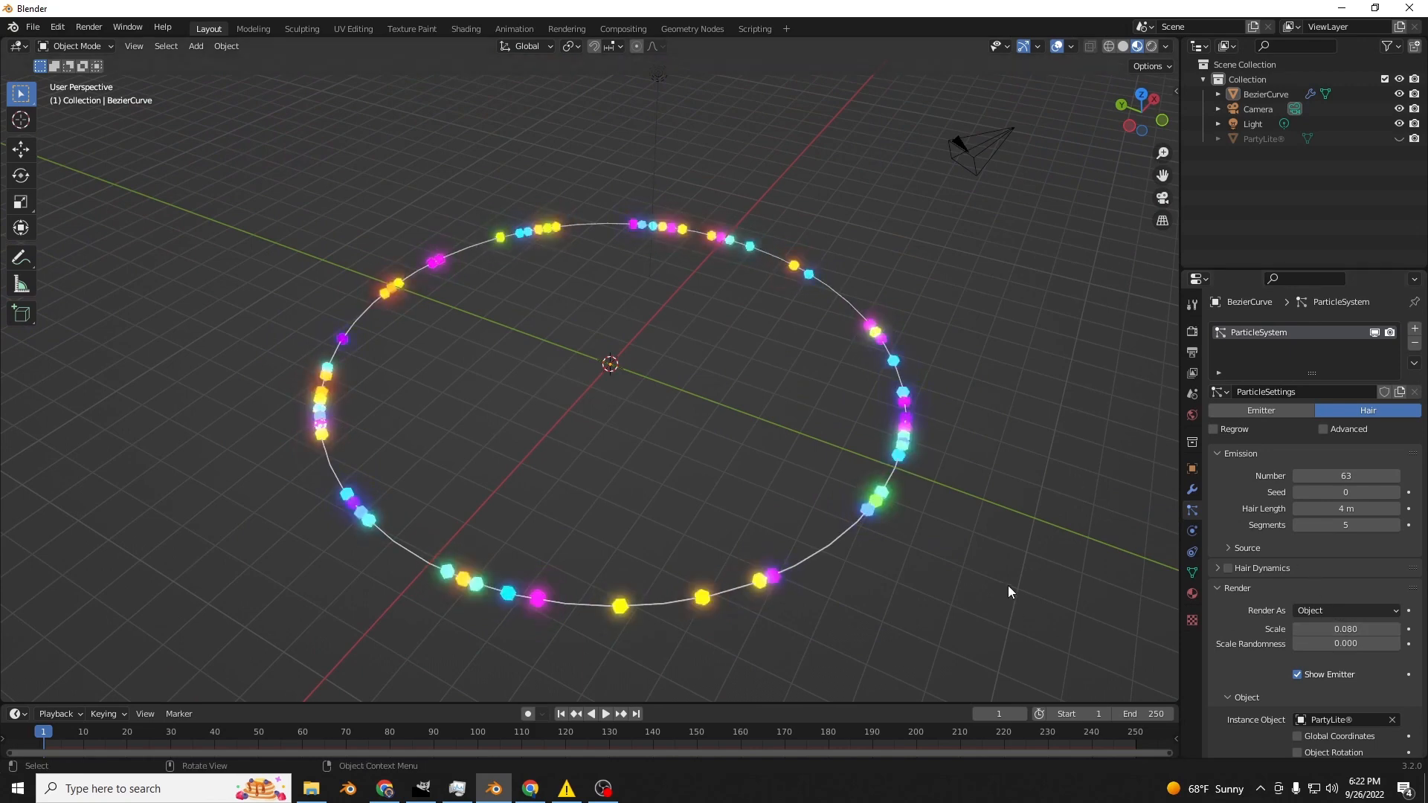
{"action": "middle_click_drag", "start_coordinate": [1006, 586], "coordinate": [989, 546]}
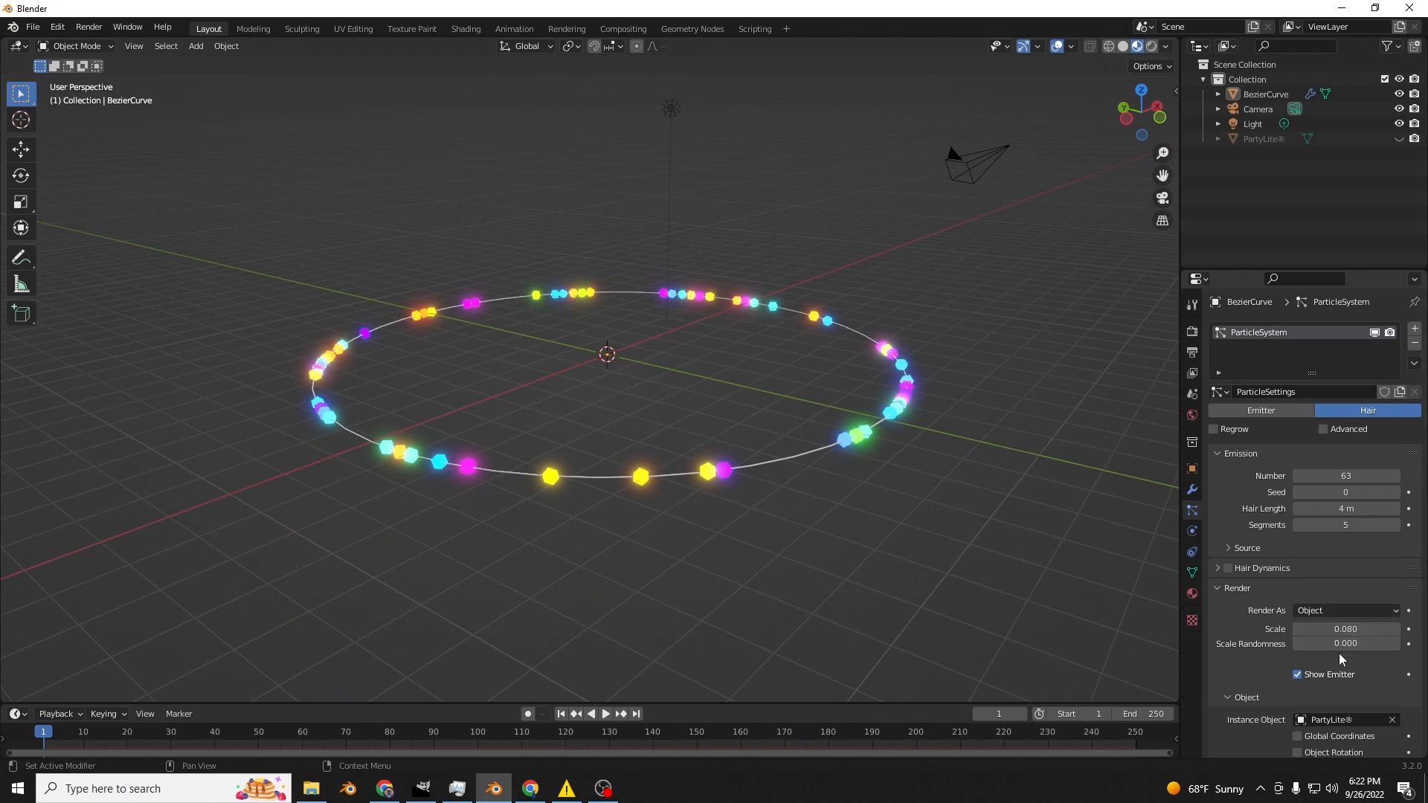
{"action": "mouse_move", "coordinate": [1339, 644]}
{"action": "left_mouse_down"}
{"action": "mouse_move", "coordinate": [1424, 644]}
{"action": "mouse_move", "coordinate": [1331, 644]}
{"action": "left_mouse_up"}
{"action": "scroll", "coordinate": [1300, 617], "scroll_direction": "down", "scroll_amount": 3}
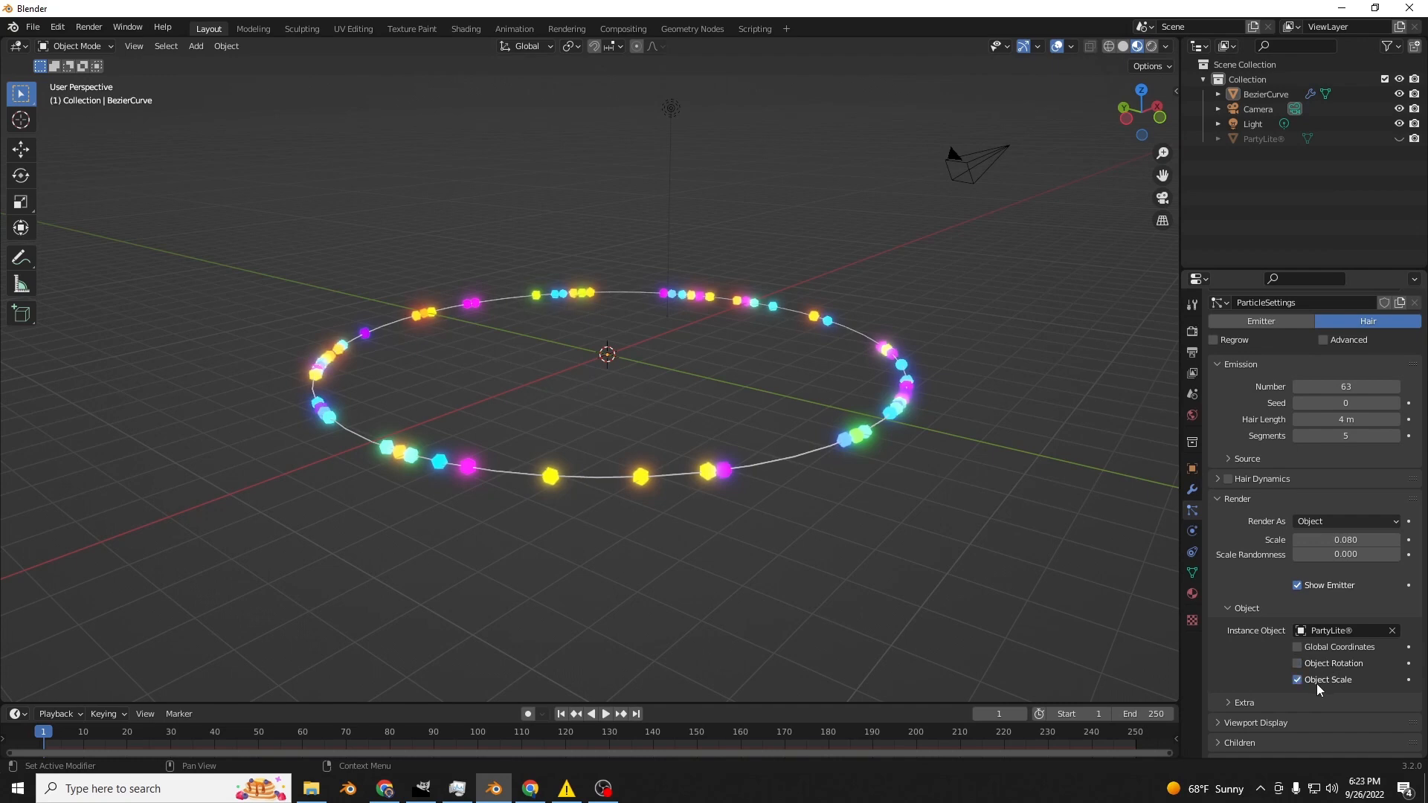
Set the particles' render scale to 0.040 and the emission number to 240.
{"action": "left_click", "coordinate": [860, 438]}
{"action": "left_click_drag", "start_coordinate": [1327, 537], "coordinate": [1297, 537]}
{"action": "scroll", "coordinate": [1331, 520], "scroll_direction": "up", "scroll_amount": 3}
{"action": "left_click_drag", "start_coordinate": [1335, 484], "coordinate": [1383, 483]}
{"action": "left_click", "coordinate": [1015, 285]}
{"action": "middle_click_drag", "start_coordinate": [1014, 285], "coordinate": [923, 288]}
{"action": "scroll", "coordinate": [1019, 372], "scroll_direction": "down", "scroll_amount": 5}
{"action": "scroll", "coordinate": [949, 325], "scroll_direction": "up", "scroll_amount": 5}
Play the animation and inspect the changing light colors on the circle from near and far.
{"action": "key", "text": "space"}
{"action": "scroll", "coordinate": [950, 330], "scroll_direction": "up", "scroll_amount": 2}
{"action": "scroll", "coordinate": [952, 306], "scroll_direction": "up", "scroll_amount": 1}
{"action": "scroll", "coordinate": [923, 288], "scroll_direction": "down", "scroll_amount": 5}
{"action": "scroll", "coordinate": [922, 287], "scroll_direction": "down", "scroll_amount": 1}
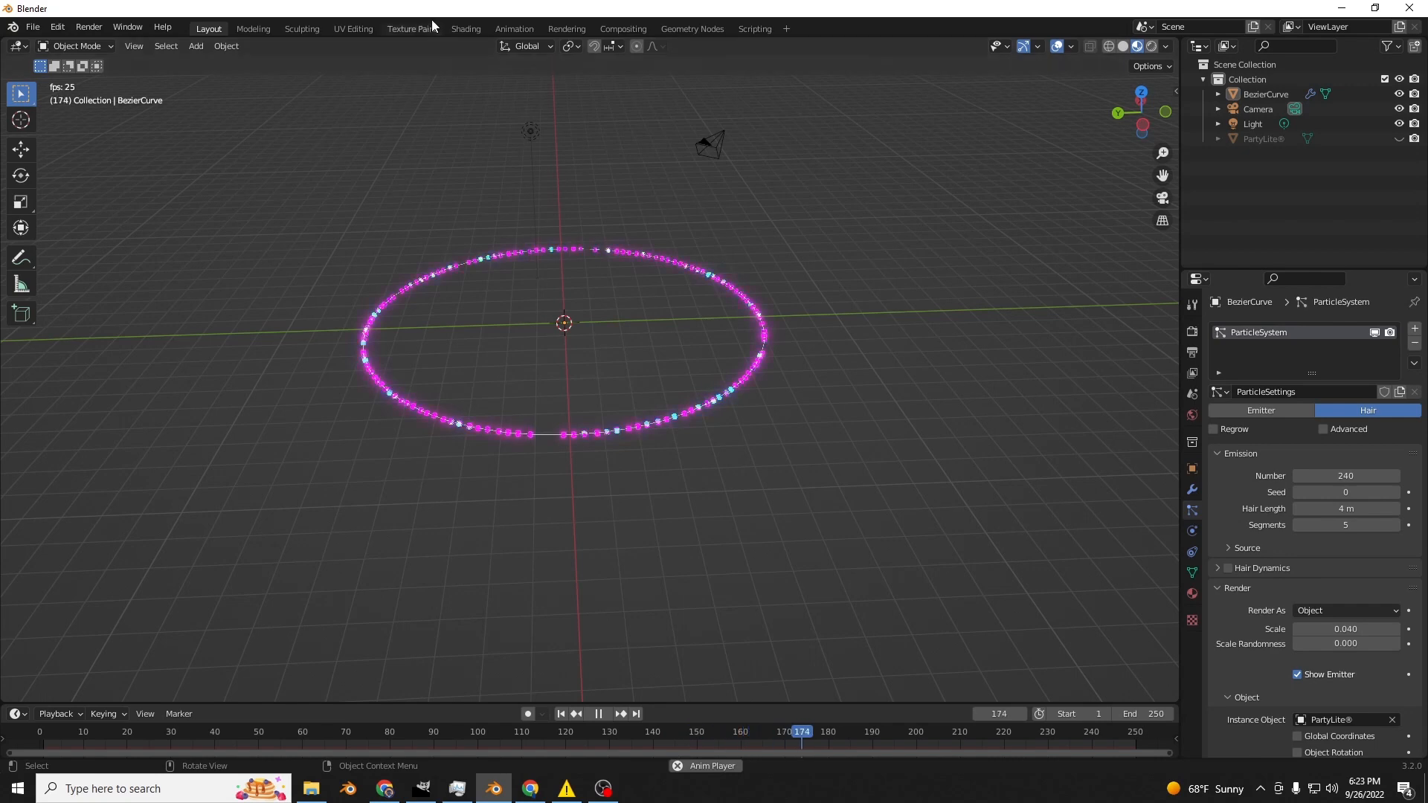
Switch to the Shading workspace and select the circle of lights in the viewport.
{"action": "left_click", "coordinate": [466, 28]}
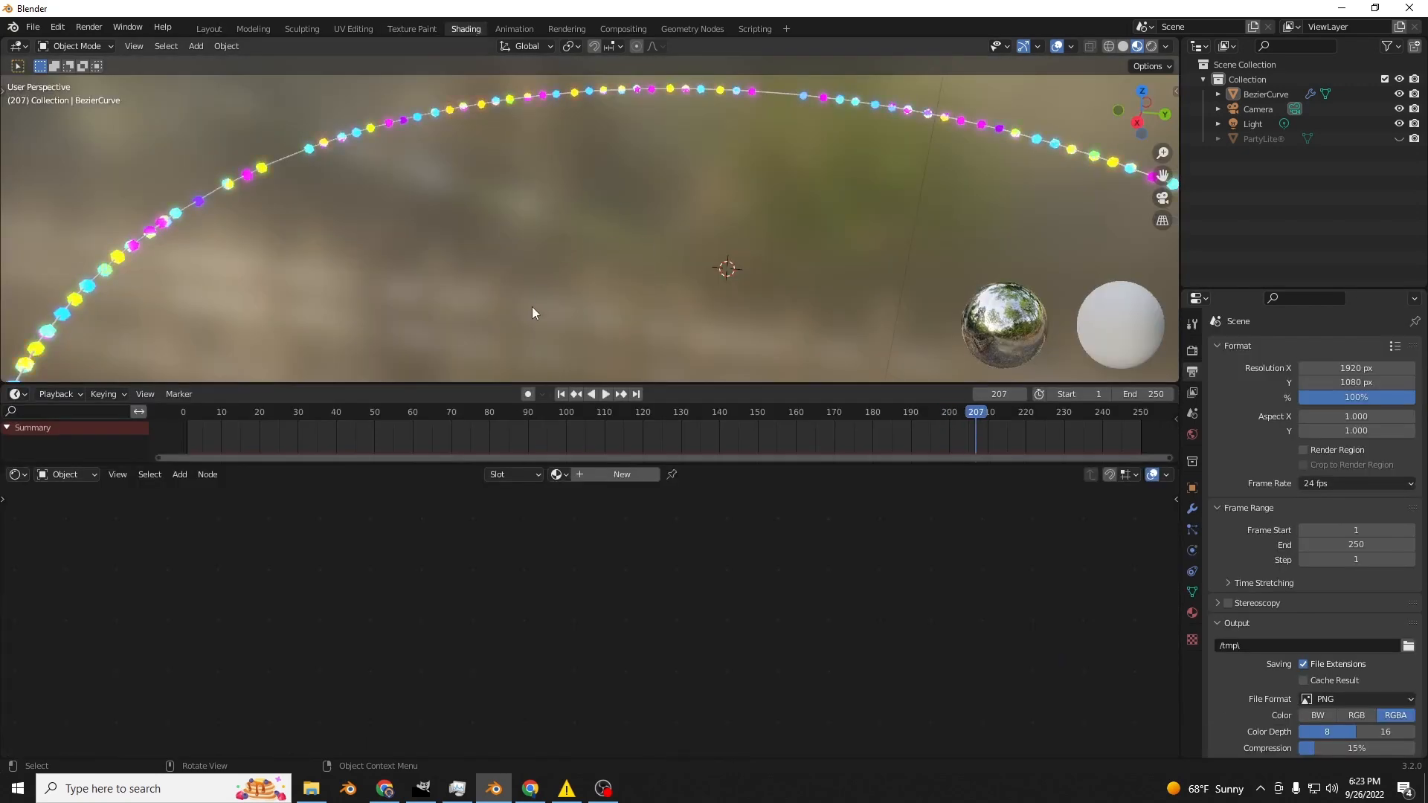
{"action": "scroll", "coordinate": [635, 222], "scroll_direction": "down", "scroll_amount": 8}
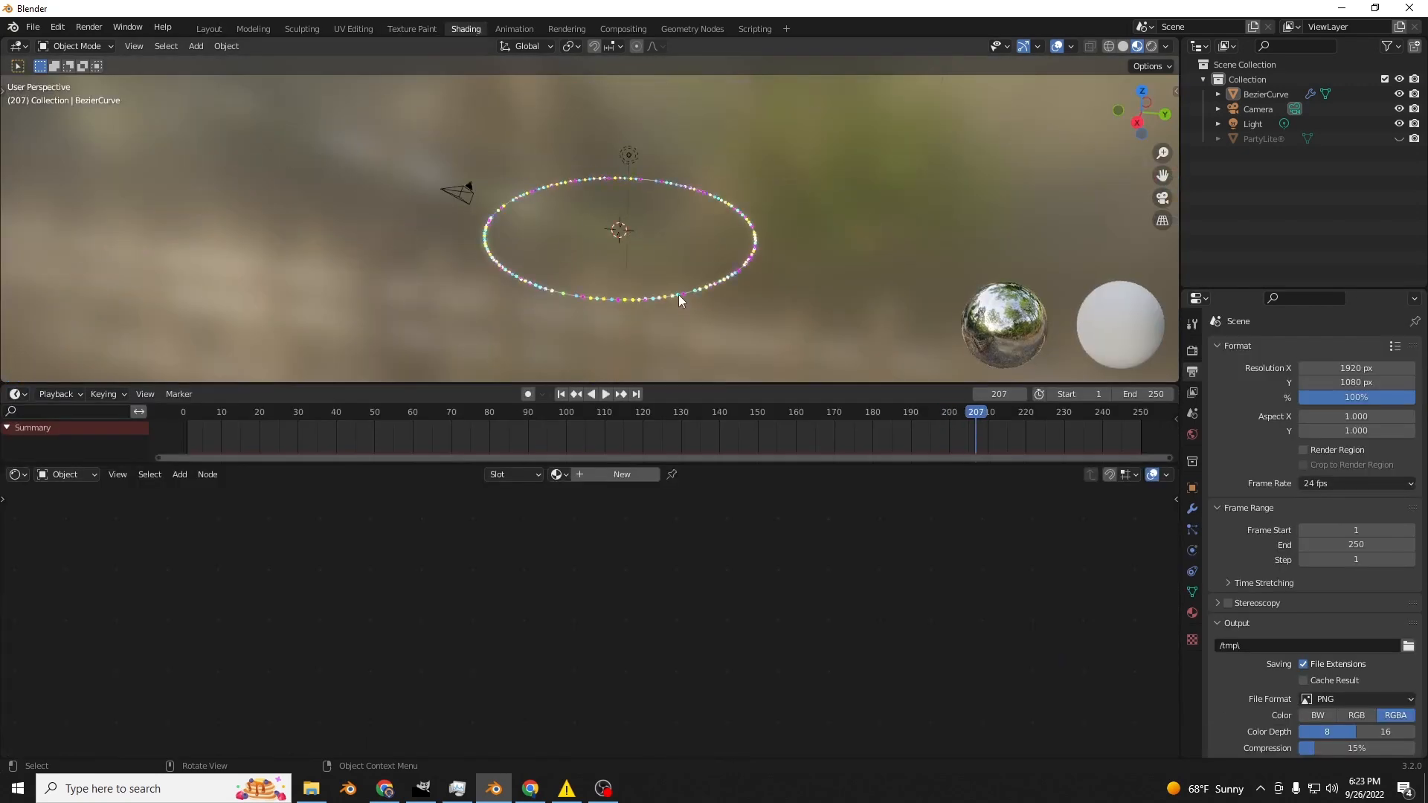
{"action": "left_click", "coordinate": [679, 296]}
{"action": "scroll", "coordinate": [773, 327], "scroll_direction": "up", "scroll_amount": 3}
{"action": "scroll", "coordinate": [761, 274], "scroll_direction": "down", "scroll_amount": 2}
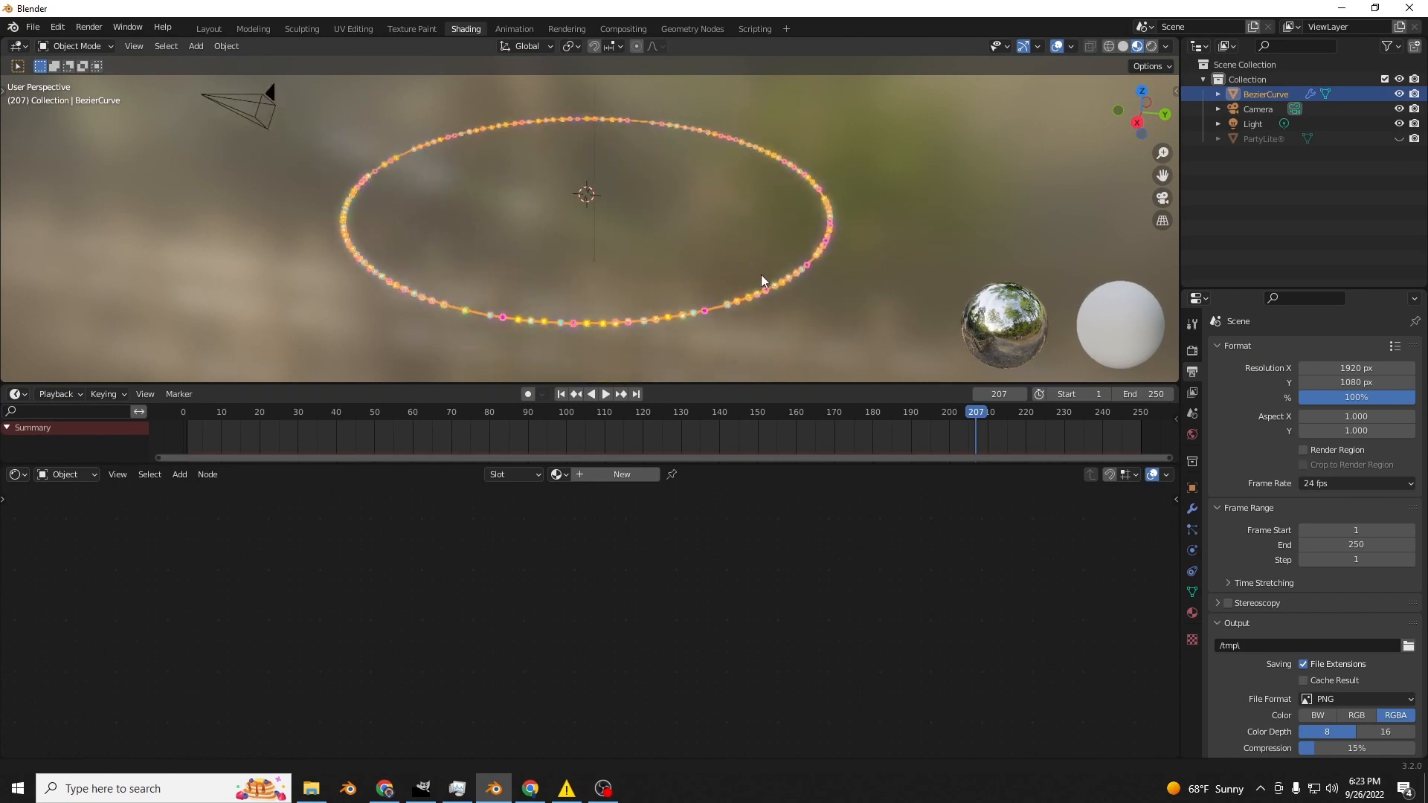
{"action": "mouse_move", "coordinate": [761, 275]}
{"action": "middle_mouse_down"}
{"action": "mouse_move", "coordinate": [772, 264]}
{"action": "mouse_move", "coordinate": [787, 306]}
{"action": "mouse_move", "coordinate": [698, 310]}
{"action": "mouse_move", "coordinate": [767, 266]}
{"action": "middle_mouse_up"}
{"action": "scroll", "coordinate": [792, 312], "scroll_direction": "up", "scroll_amount": 3}
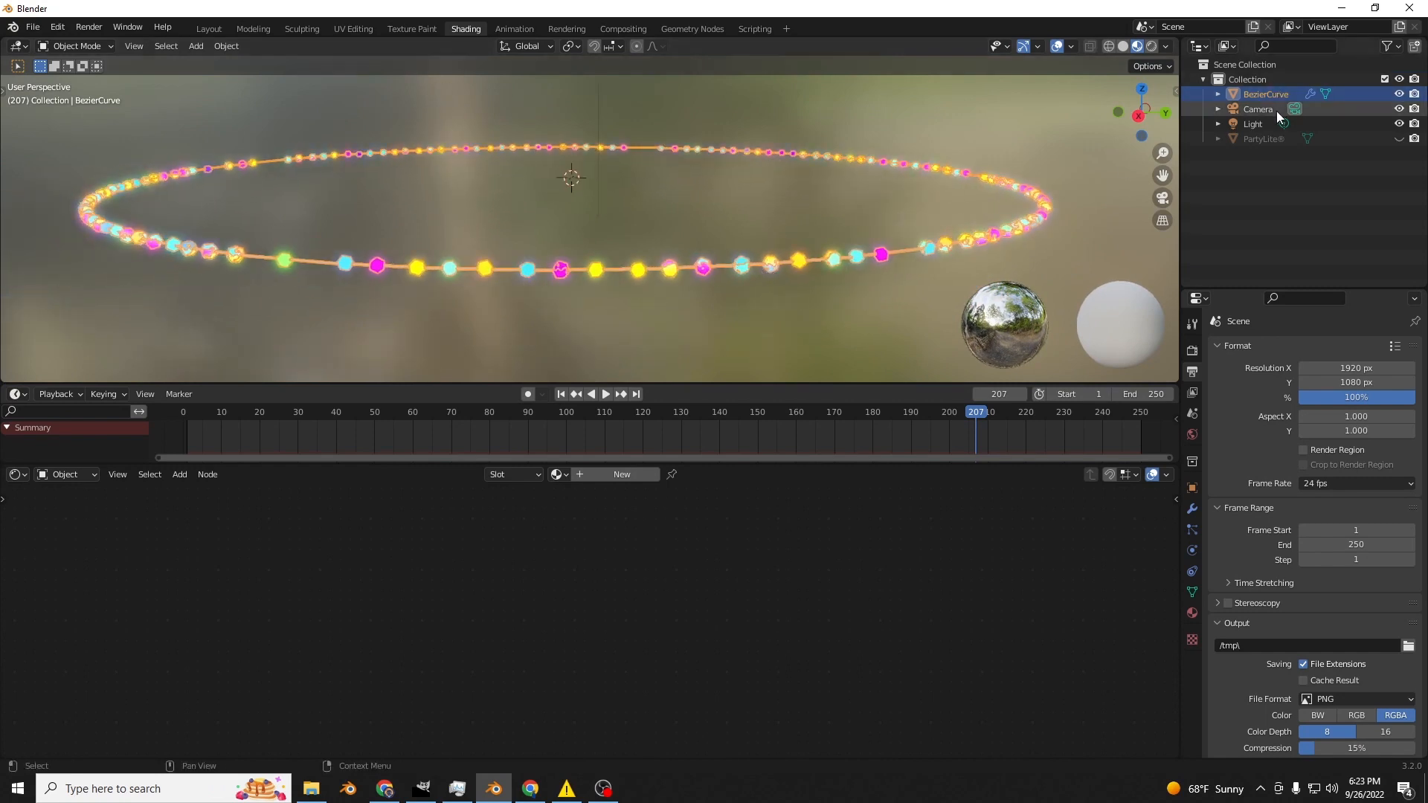
Unhide the PartyLite® object and select it to bring up its material nodes.
{"action": "left_click", "coordinate": [1260, 139]}
{"action": "left_click", "coordinate": [1399, 139]}
{"action": "scroll", "coordinate": [815, 238], "scroll_direction": "up", "scroll_amount": 5}
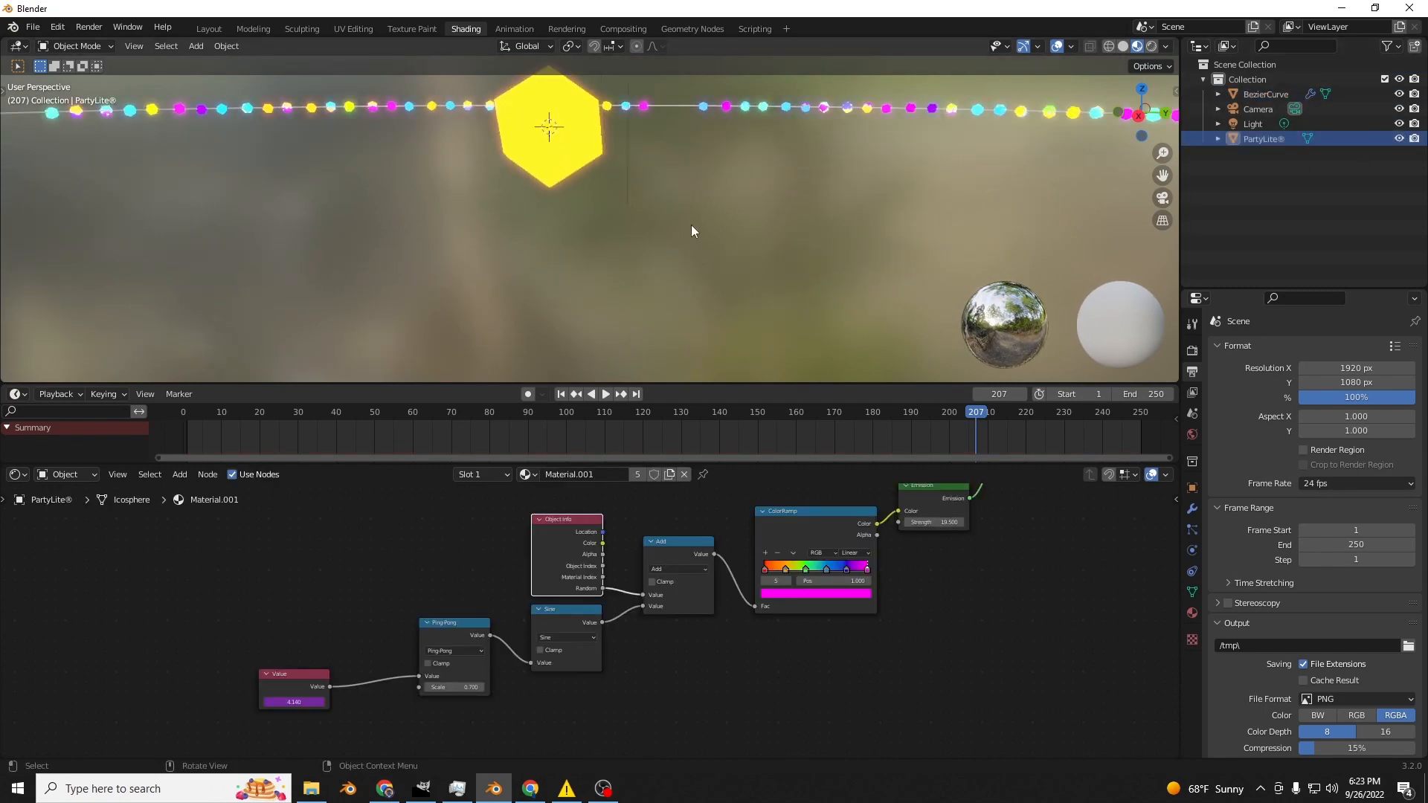
{"action": "middle_click_drag", "start_coordinate": [697, 166], "coordinate": [734, 252], "text": "shift"}
{"action": "scroll", "coordinate": [736, 255], "scroll_direction": "up", "scroll_amount": 5}
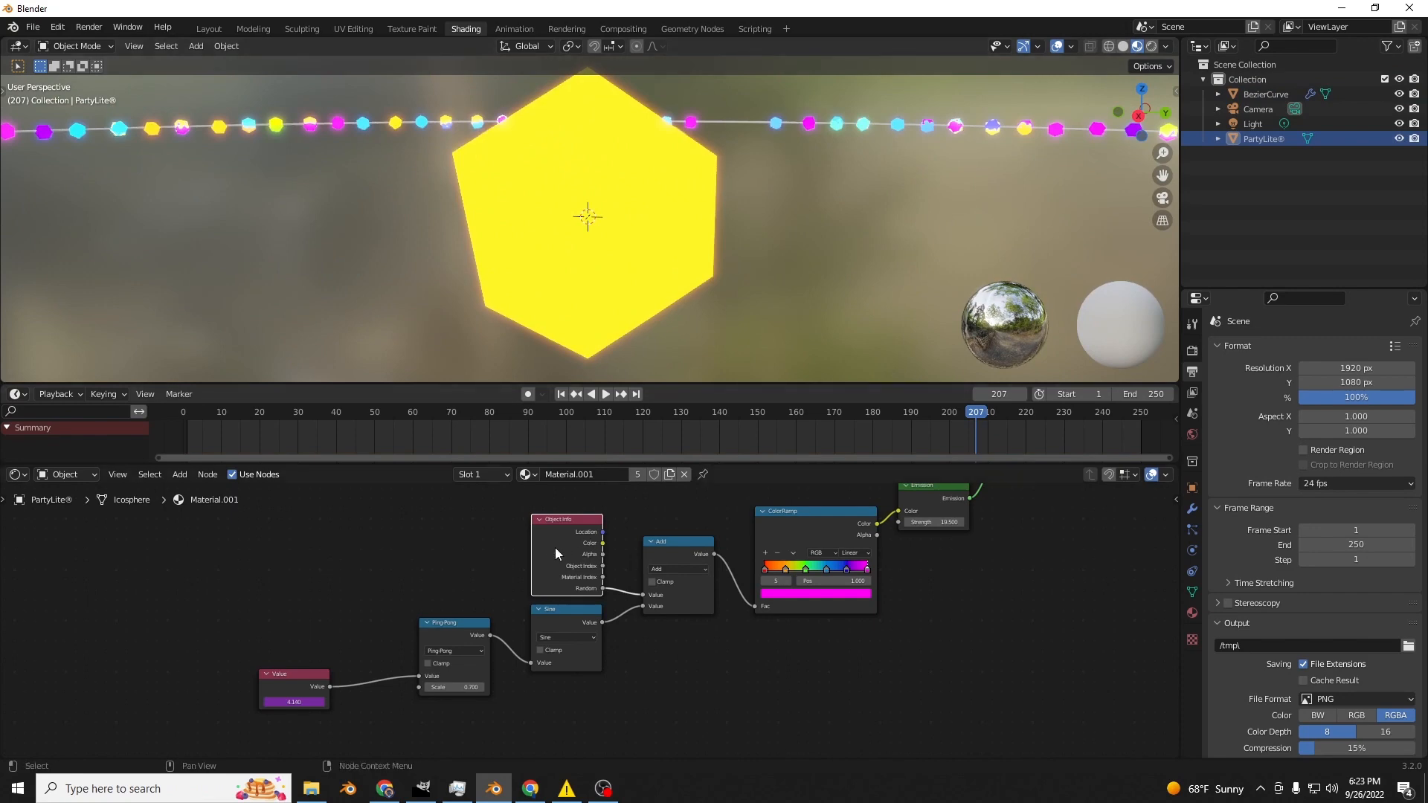
Disconnect the Object Info node's Random output from the Add node and play the animation to preview the colors.
{"action": "left_click_drag", "start_coordinate": [550, 524], "coordinate": [532, 525]}
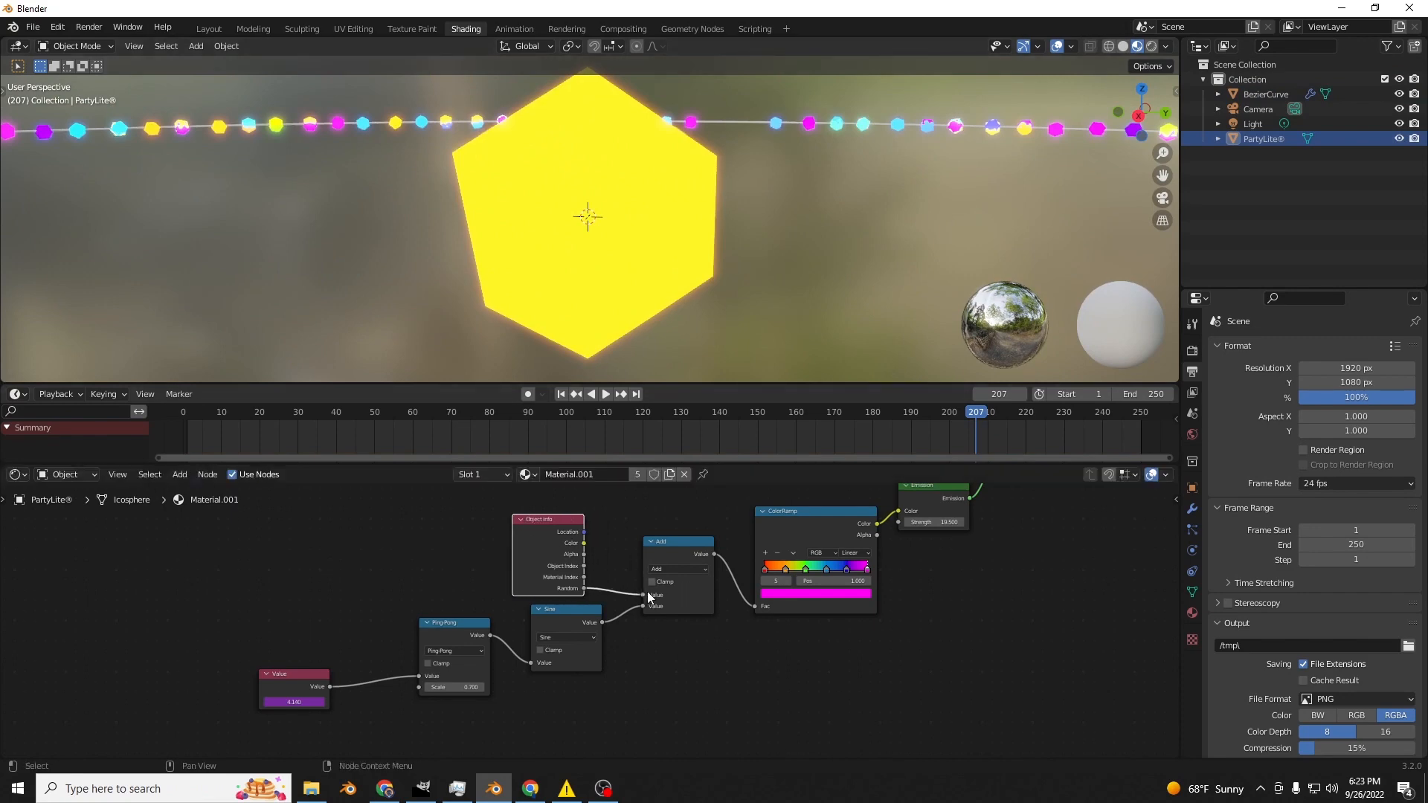
{"action": "left_click_drag", "start_coordinate": [644, 595], "coordinate": [603, 590]}
{"action": "scroll", "coordinate": [720, 294], "scroll_direction": "down", "scroll_amount": 3}
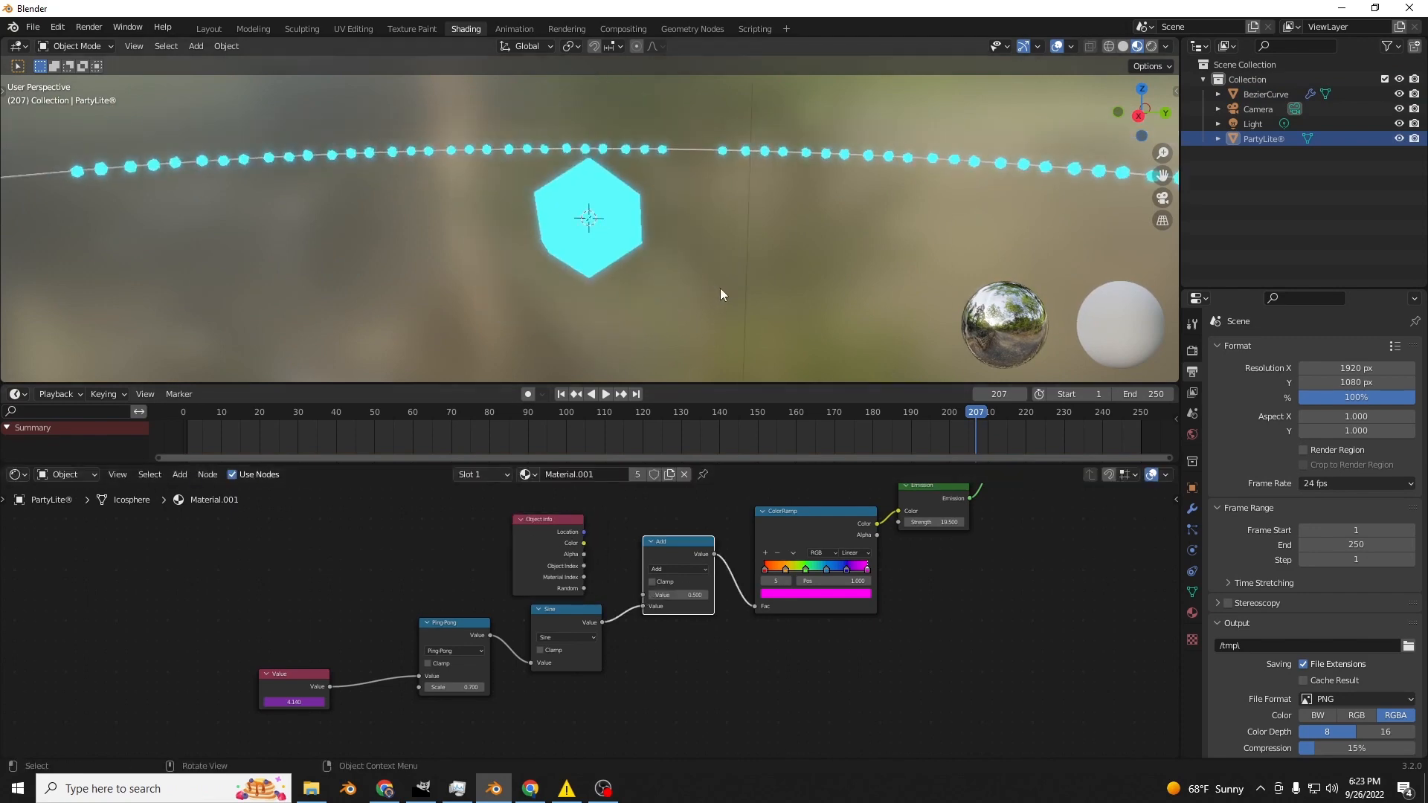
{"action": "scroll", "coordinate": [720, 288], "scroll_direction": "down", "scroll_amount": 3}
{"action": "key", "text": "space"}
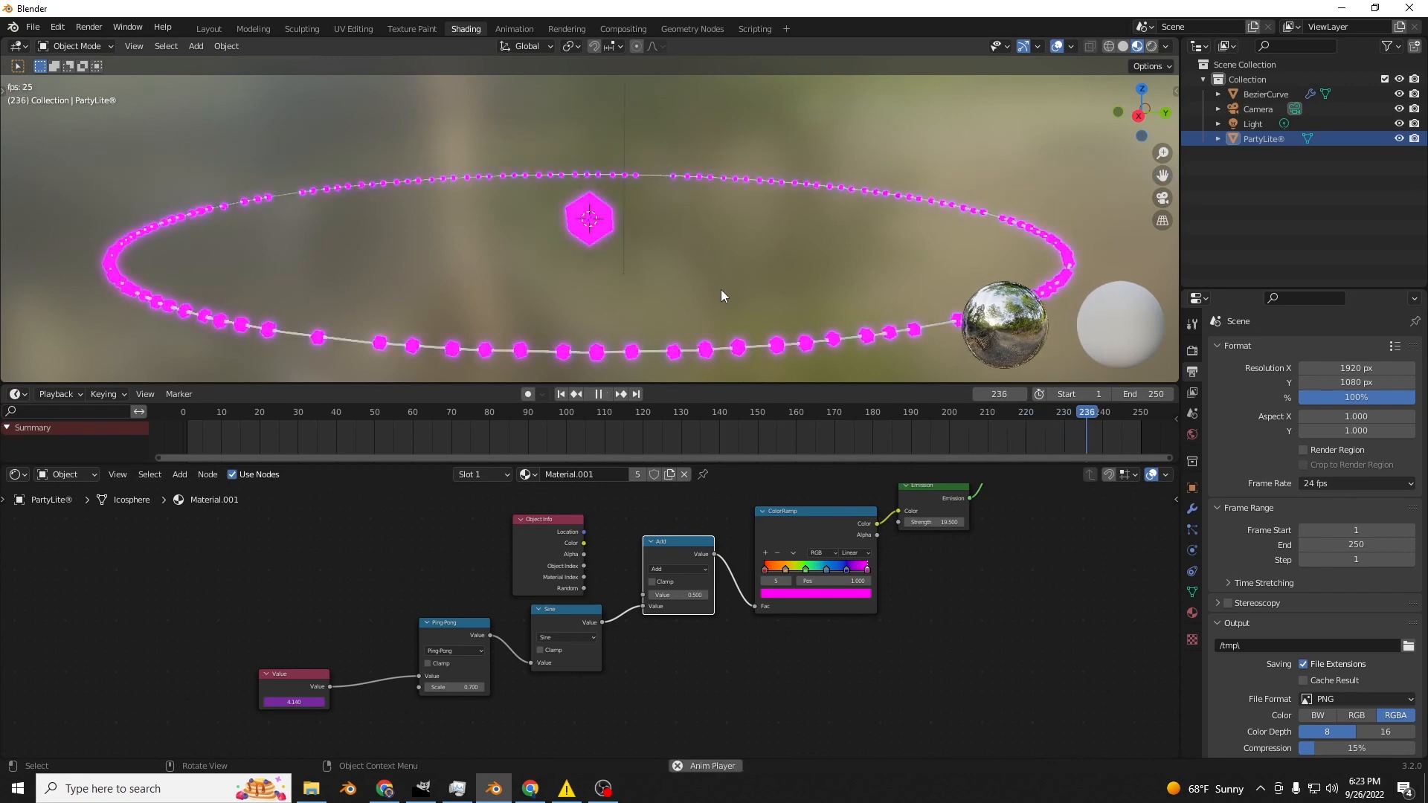
{"action": "key", "text": "space"}
Connect the Object Info node's Location output to the Add node's first Value input and preview the animation.
{"action": "left_click_drag", "start_coordinate": [584, 532], "coordinate": [593, 547]}
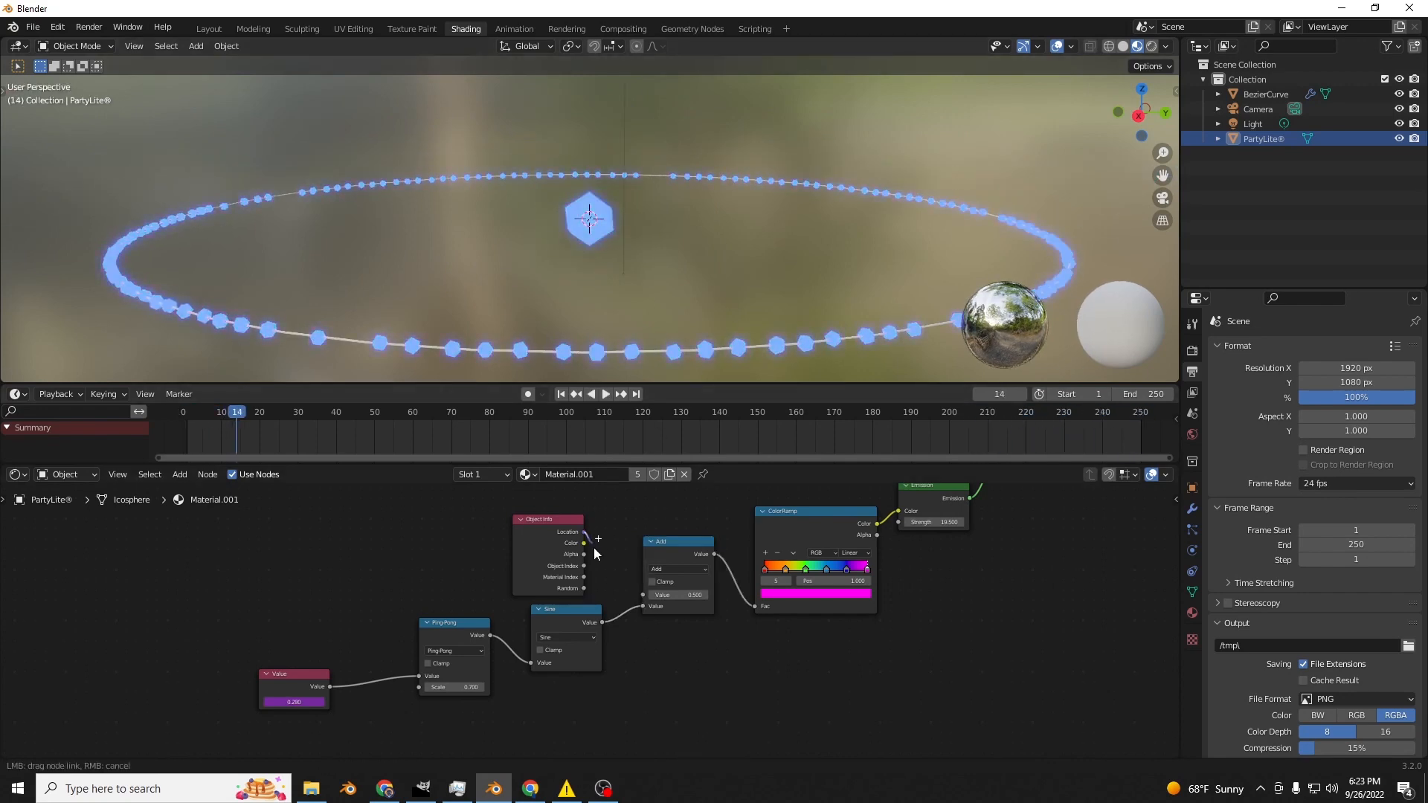
{"action": "left_click_drag", "start_coordinate": [644, 588], "coordinate": [644, 595]}
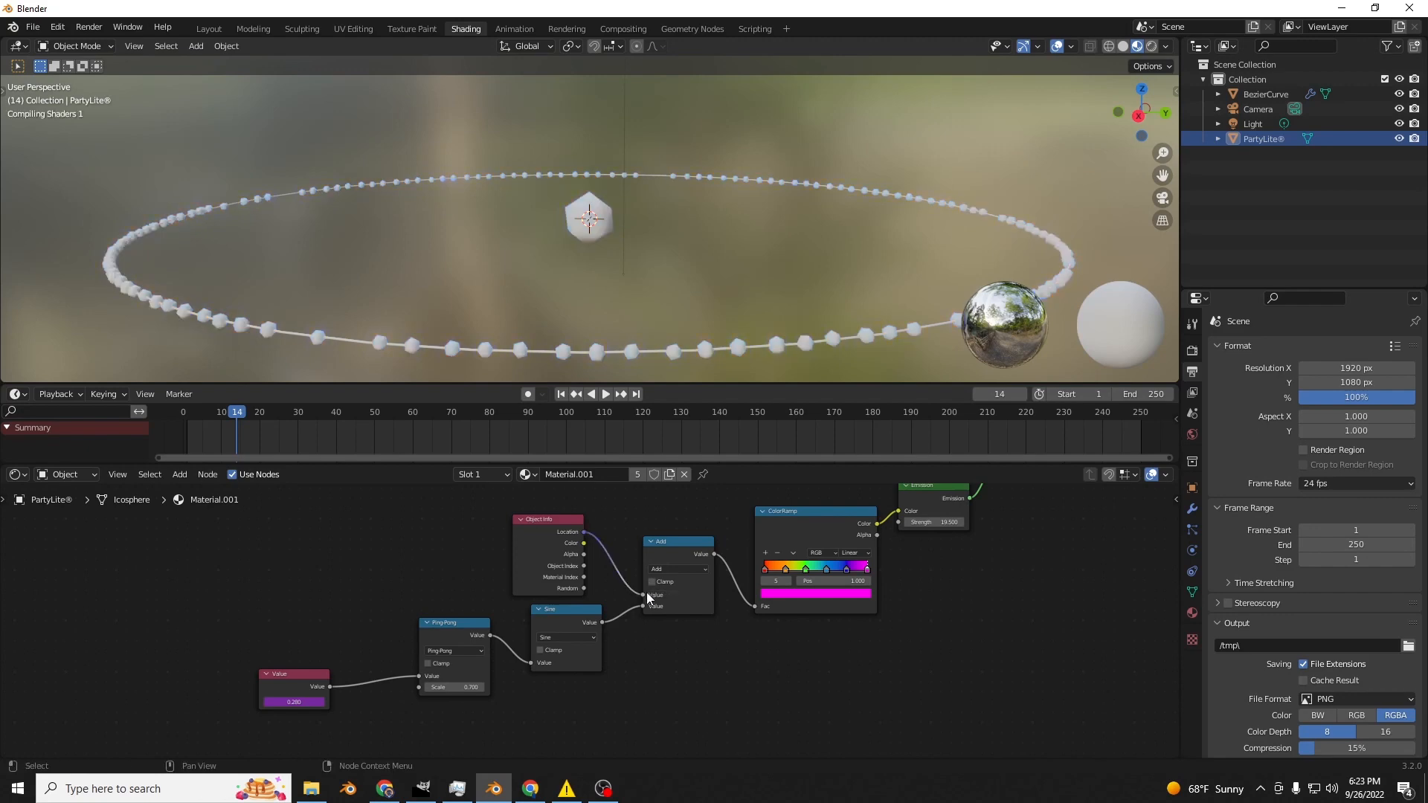
{"action": "key", "text": "space"}
{"action": "scroll", "coordinate": [723, 296], "scroll_direction": "up", "scroll_amount": 3}
{"action": "scroll", "coordinate": [729, 299], "scroll_direction": "down", "scroll_amount": 3}
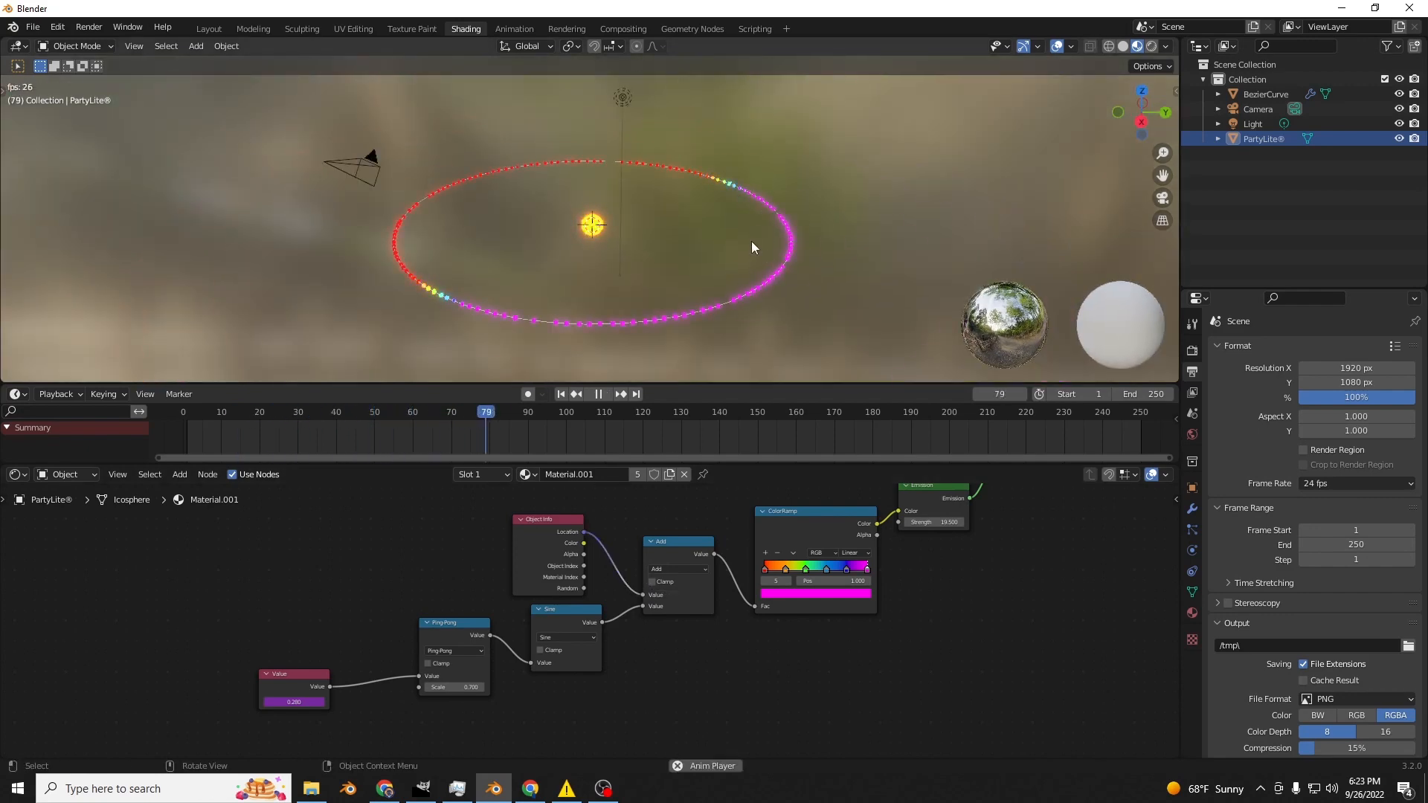
{"action": "scroll", "coordinate": [592, 330], "scroll_direction": "up", "scroll_amount": 1}
{"action": "middle_click_drag", "start_coordinate": [592, 330], "coordinate": [619, 346]}
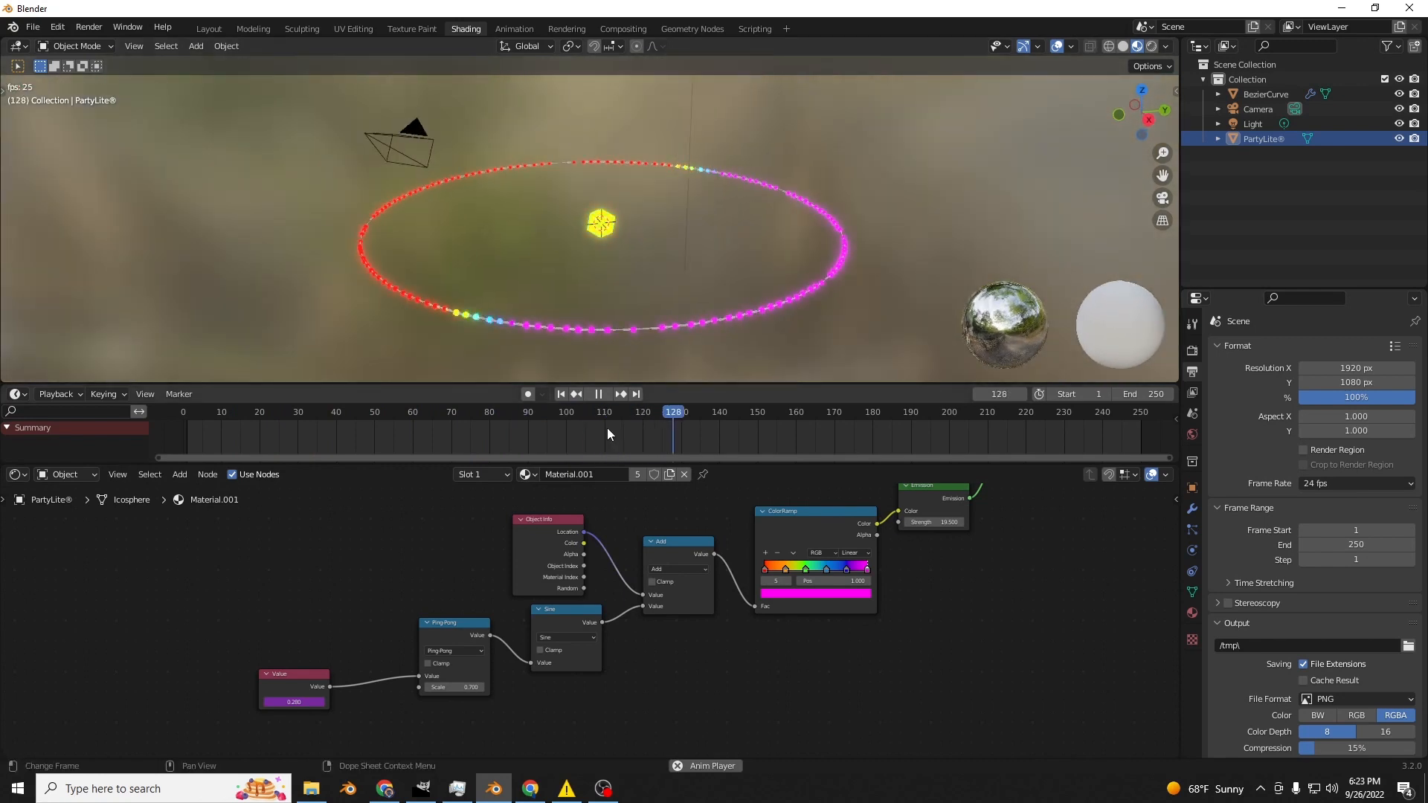
{"action": "key", "text": "space"}
Move the Object Info node away from the Add node to above the PingPong node, and replay the animation.
{"action": "left_click_drag", "start_coordinate": [546, 542], "coordinate": [455, 530]}
{"action": "key", "text": "space"}
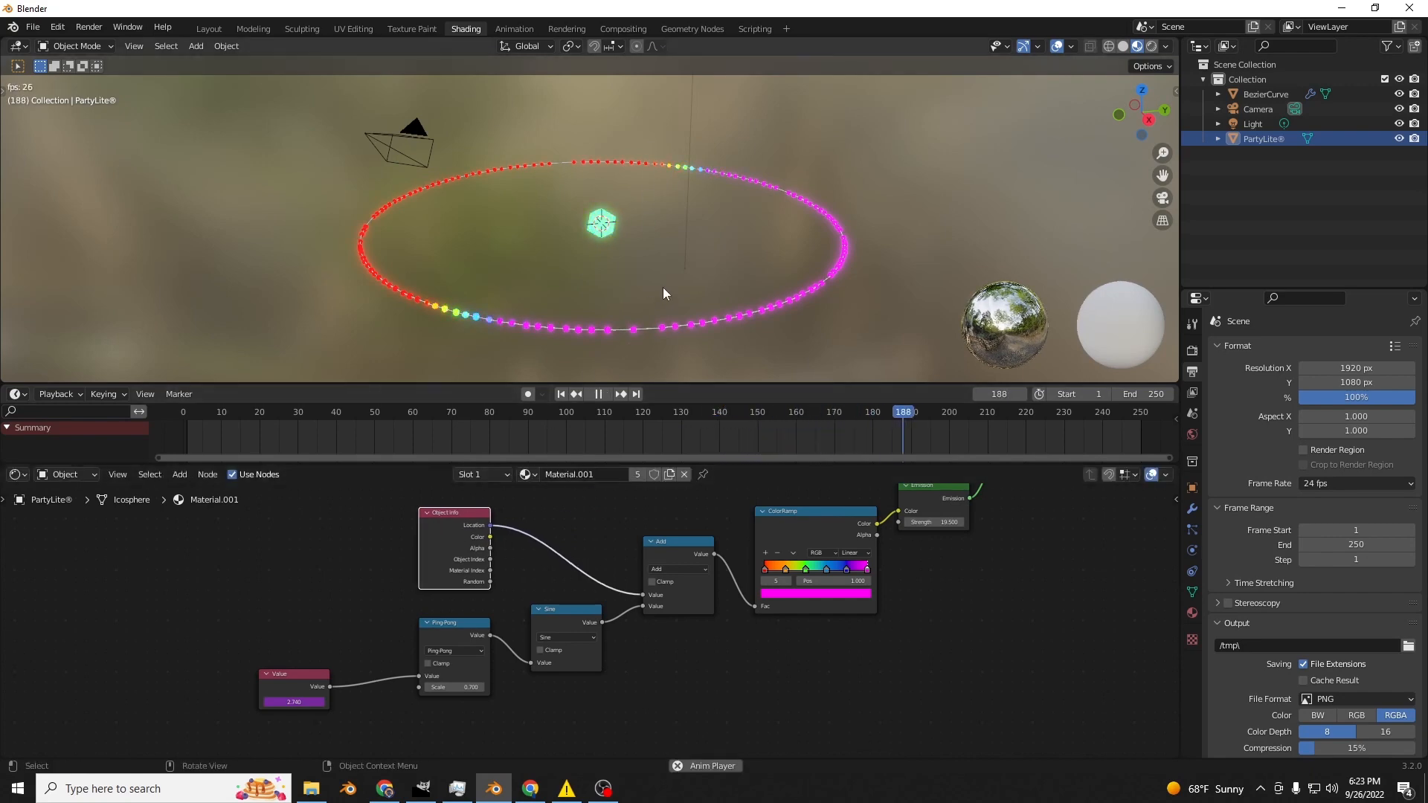
{"action": "middle_click_drag", "start_coordinate": [663, 288], "coordinate": [690, 281]}
{"action": "scroll", "coordinate": [689, 281], "scroll_direction": "up", "scroll_amount": 2}
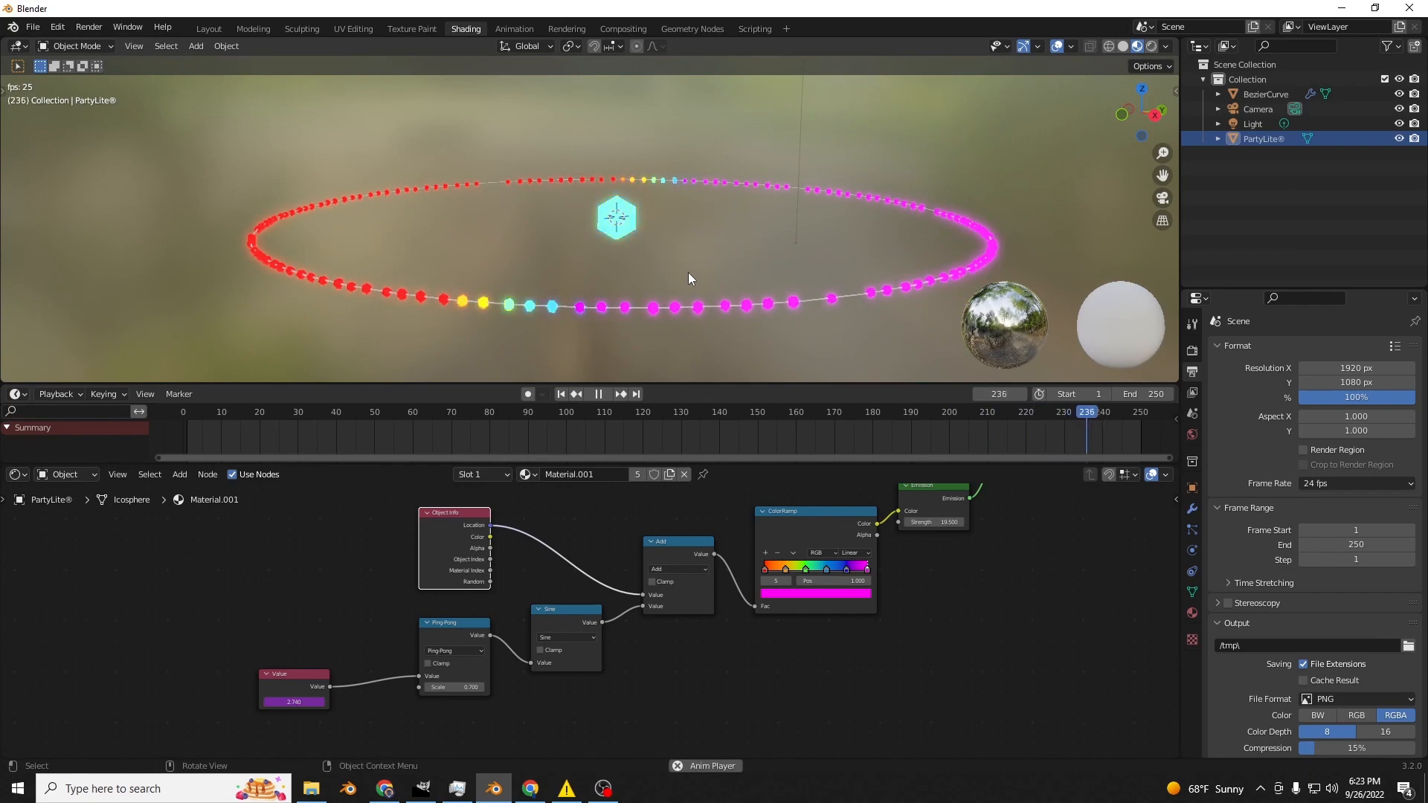
{"action": "key", "text": "space"}
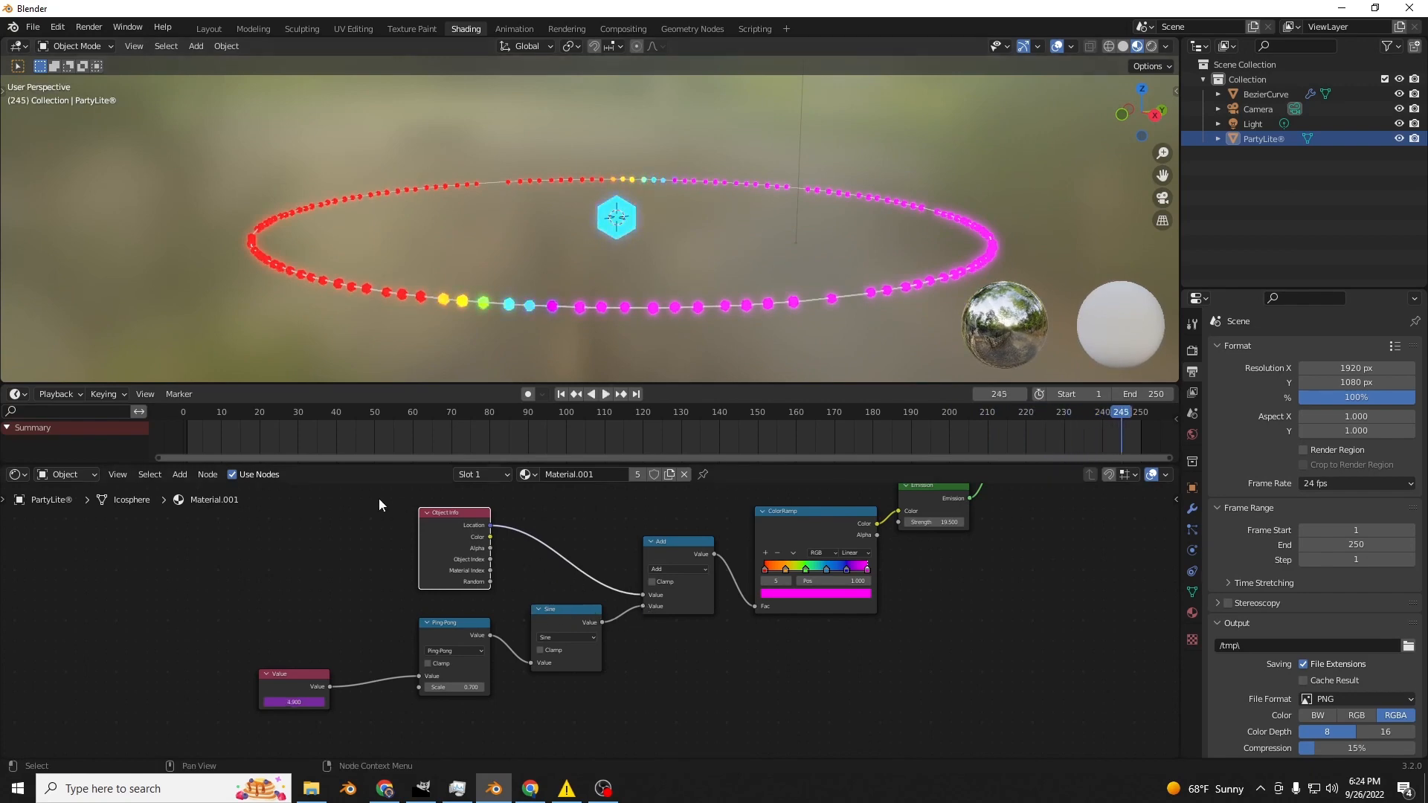
Increase the PingPong node's Scale to 32 while the animation plays to preview how the colors travel around the ring.
{"action": "left_click_drag", "start_coordinate": [461, 682], "coordinate": [450, 683]}
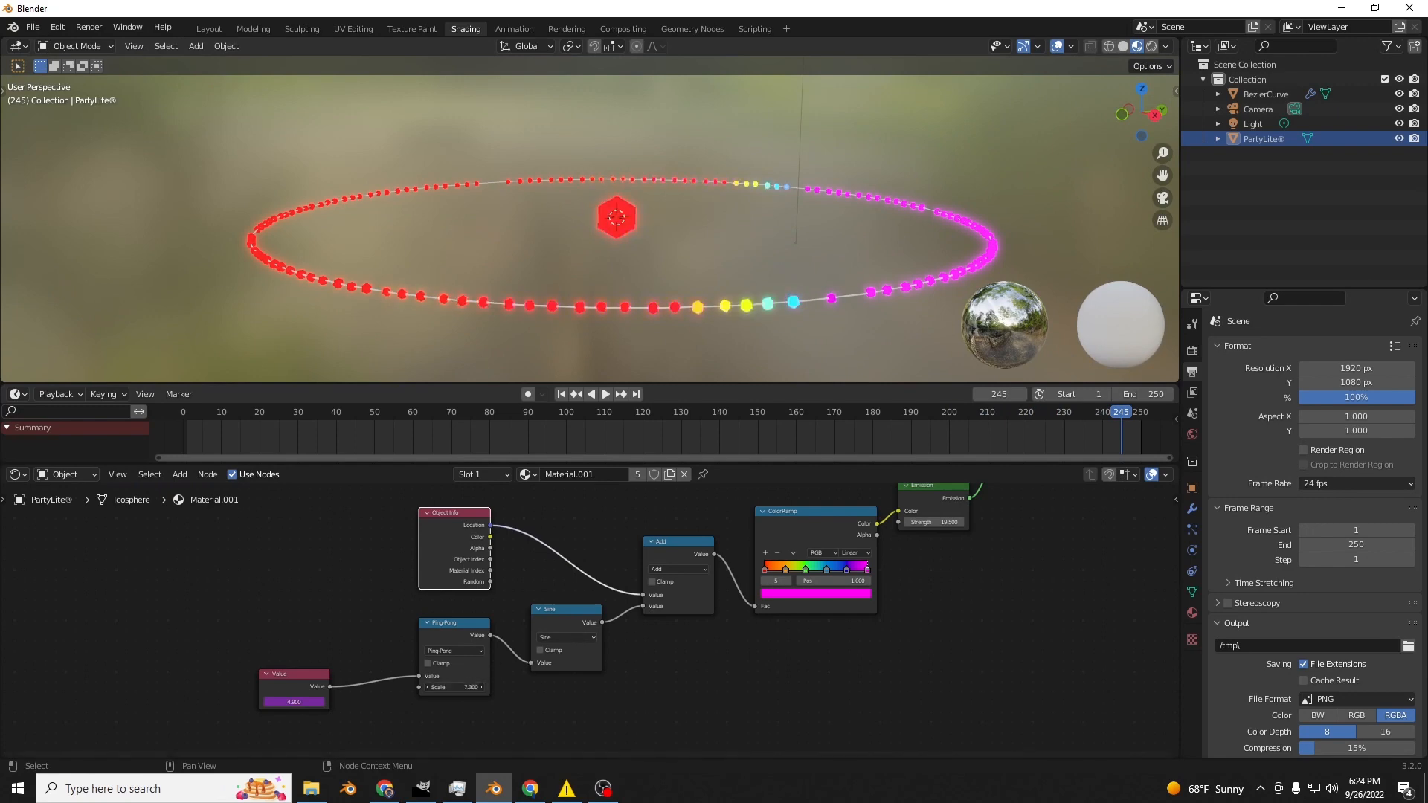
{"action": "middle_click_drag", "start_coordinate": [668, 265], "coordinate": [671, 287]}
{"action": "scroll", "coordinate": [670, 287], "scroll_direction": "down", "scroll_amount": 2}
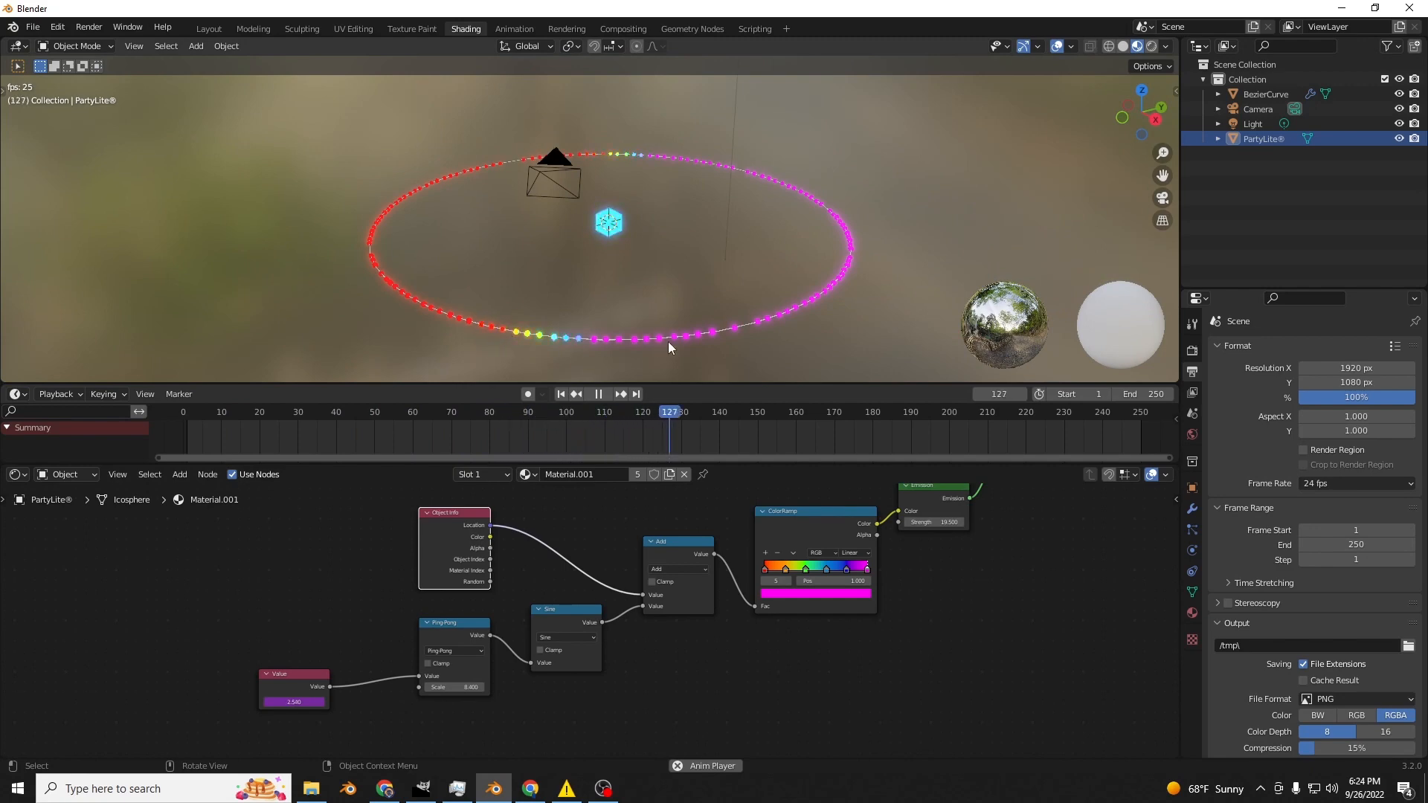
{"action": "left_click_drag", "start_coordinate": [454, 687], "coordinate": [480, 687]}
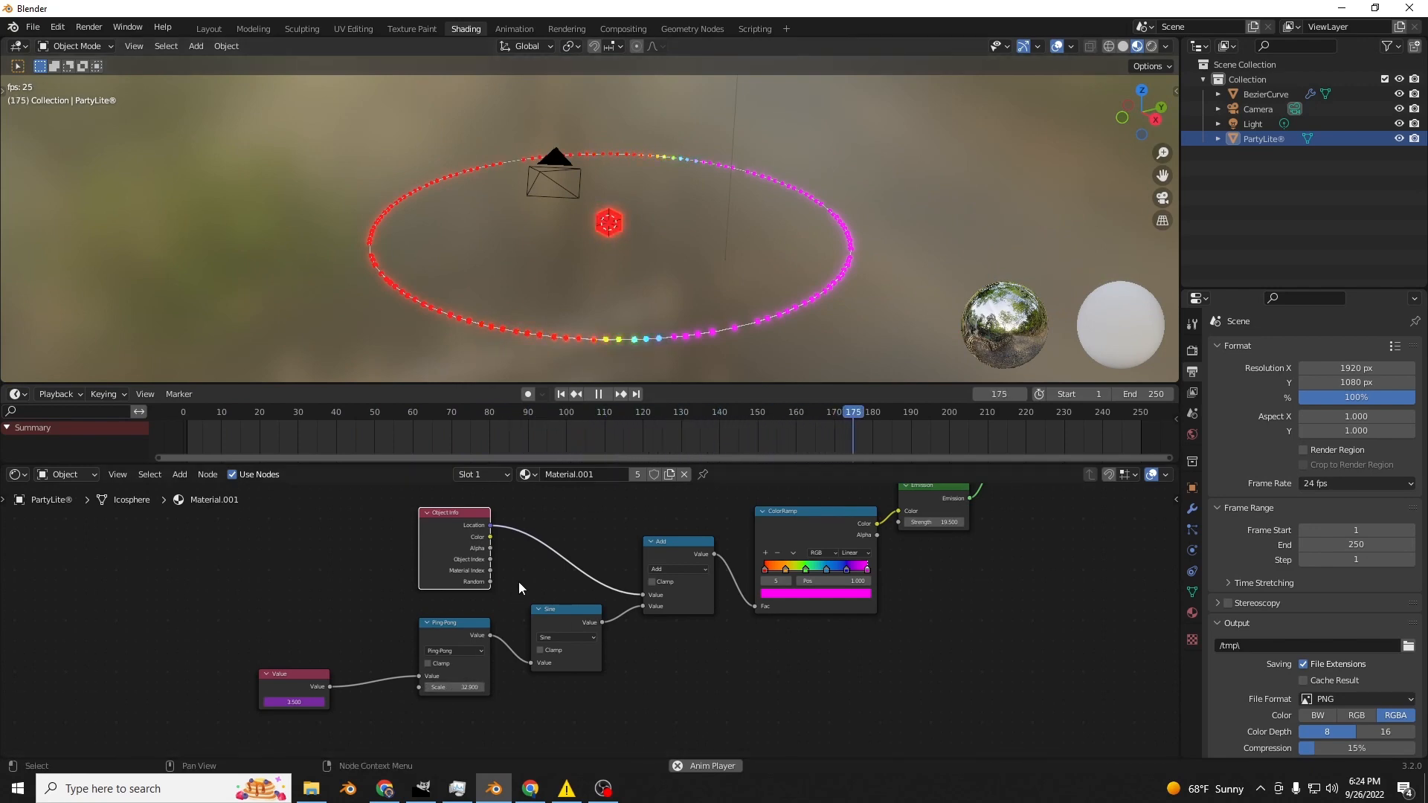
{"action": "key", "text": "space"}
Drive the Value node with #frame/5 and play the animation to preview the color speed.
{"action": "left_click", "coordinate": [311, 705]}
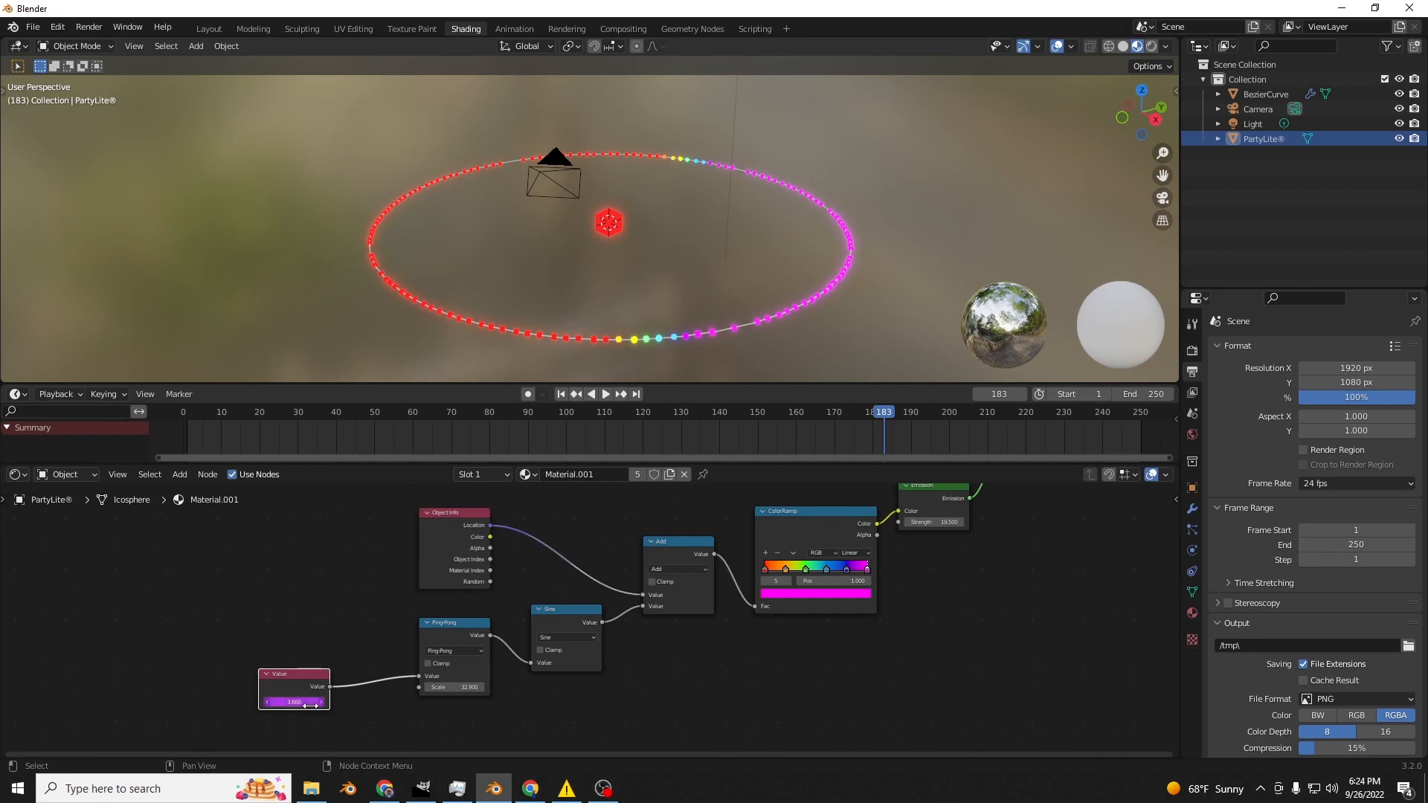
{"action": "type", "text": "#frame/5"}
{"action": "key", "text": "Return"}
{"action": "key", "text": "space"}
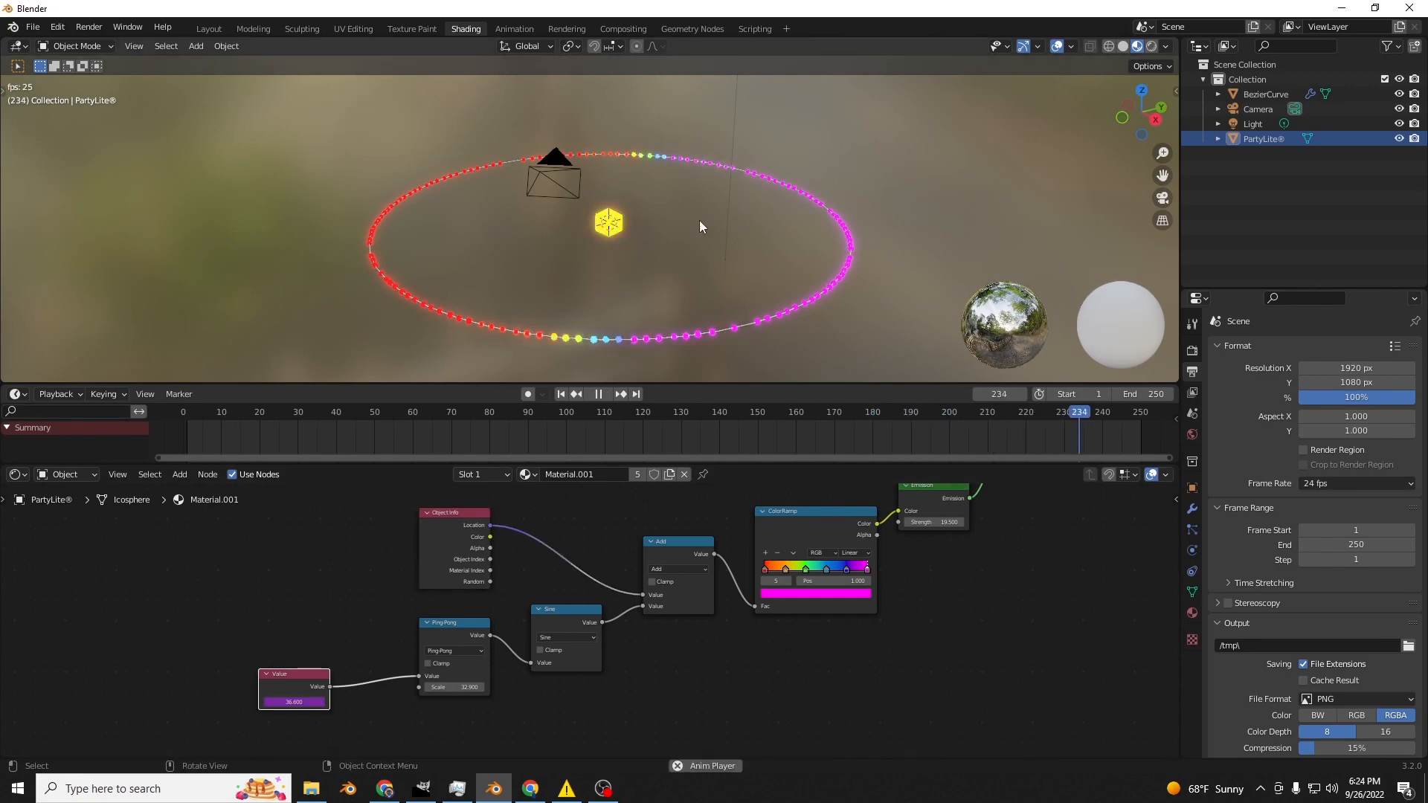
{"action": "middle_click_drag", "start_coordinate": [698, 220], "coordinate": [760, 238]}
{"action": "scroll", "coordinate": [760, 238], "scroll_direction": "down", "scroll_amount": 1}
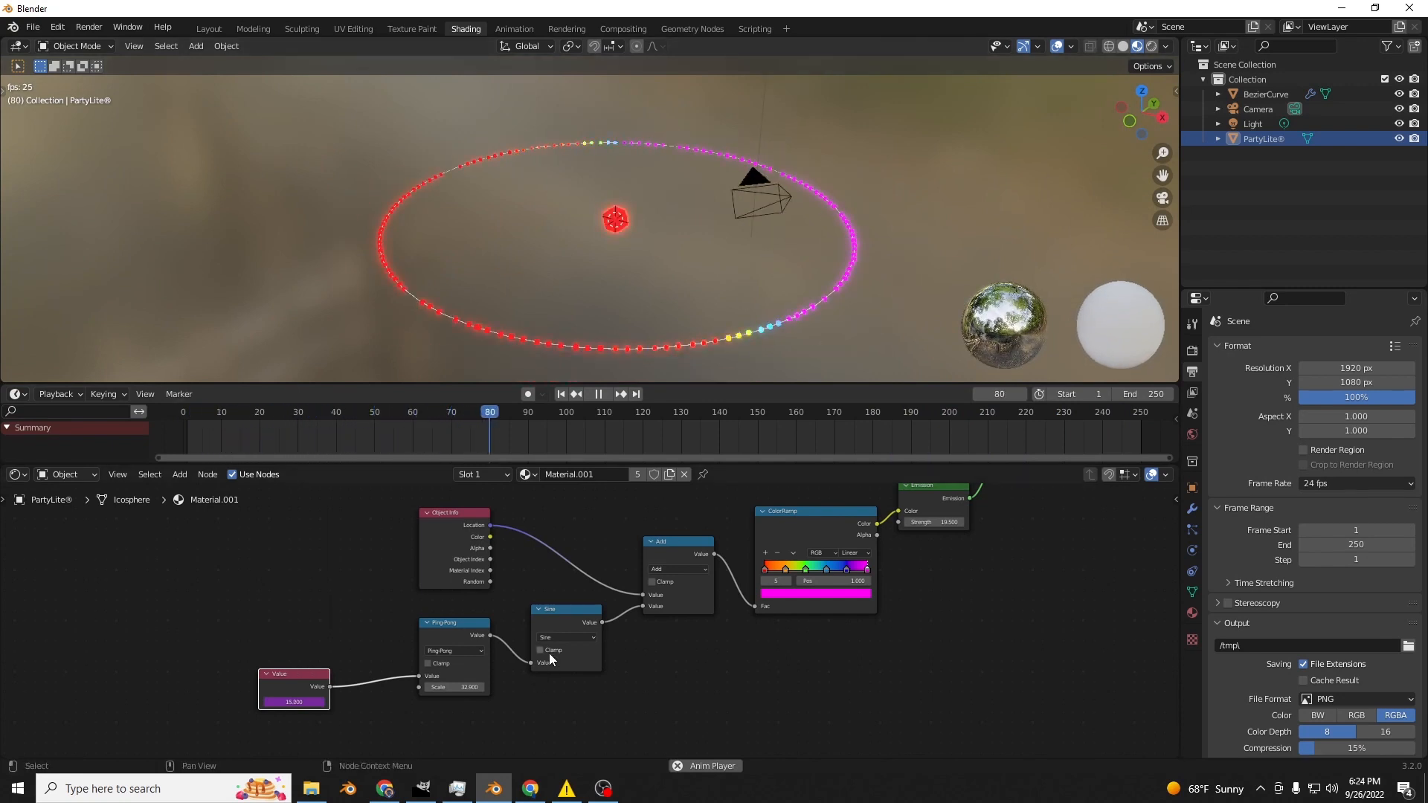
Raise the PingPong node's Scale to 309 and preview the animation.
{"action": "key", "text": "space"}
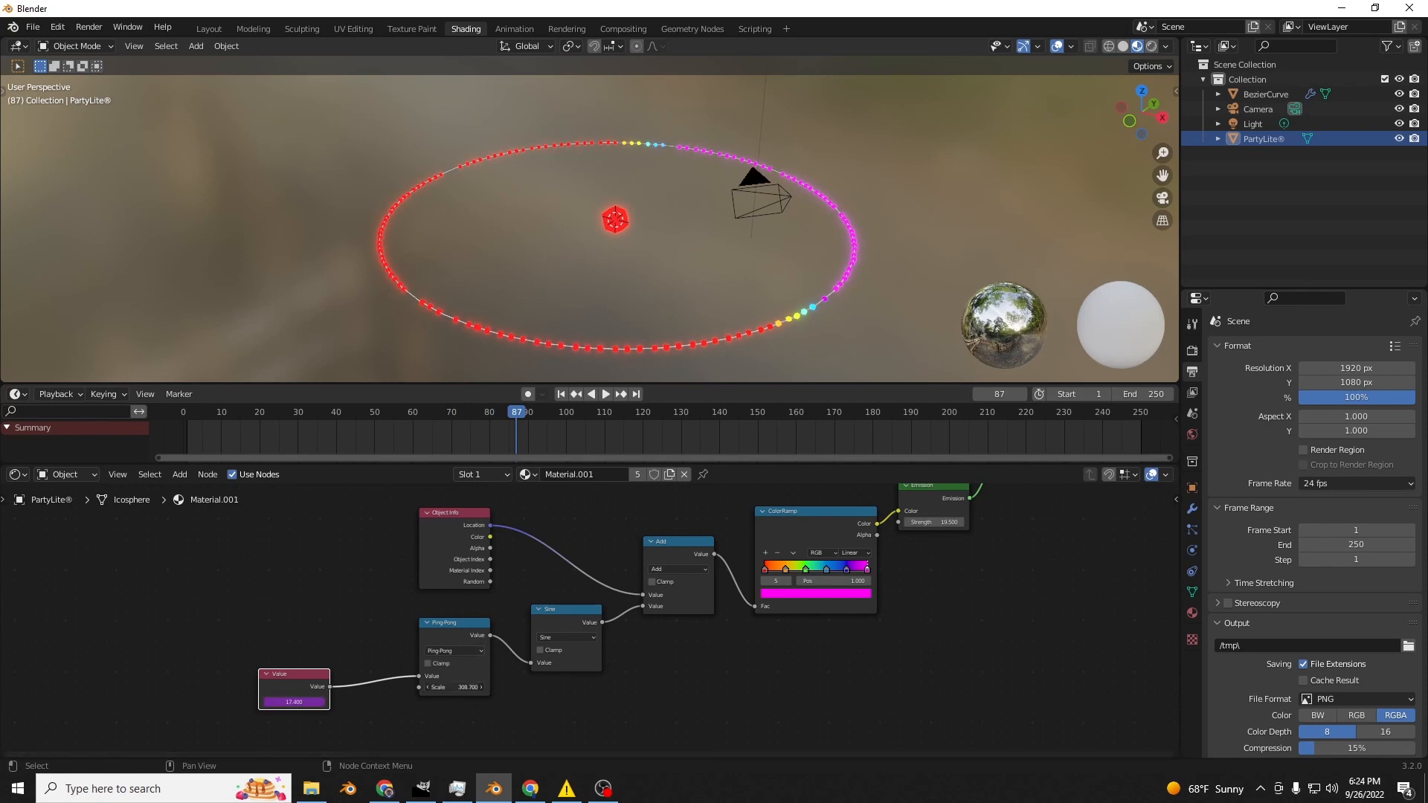
{"action": "key", "text": "space"}
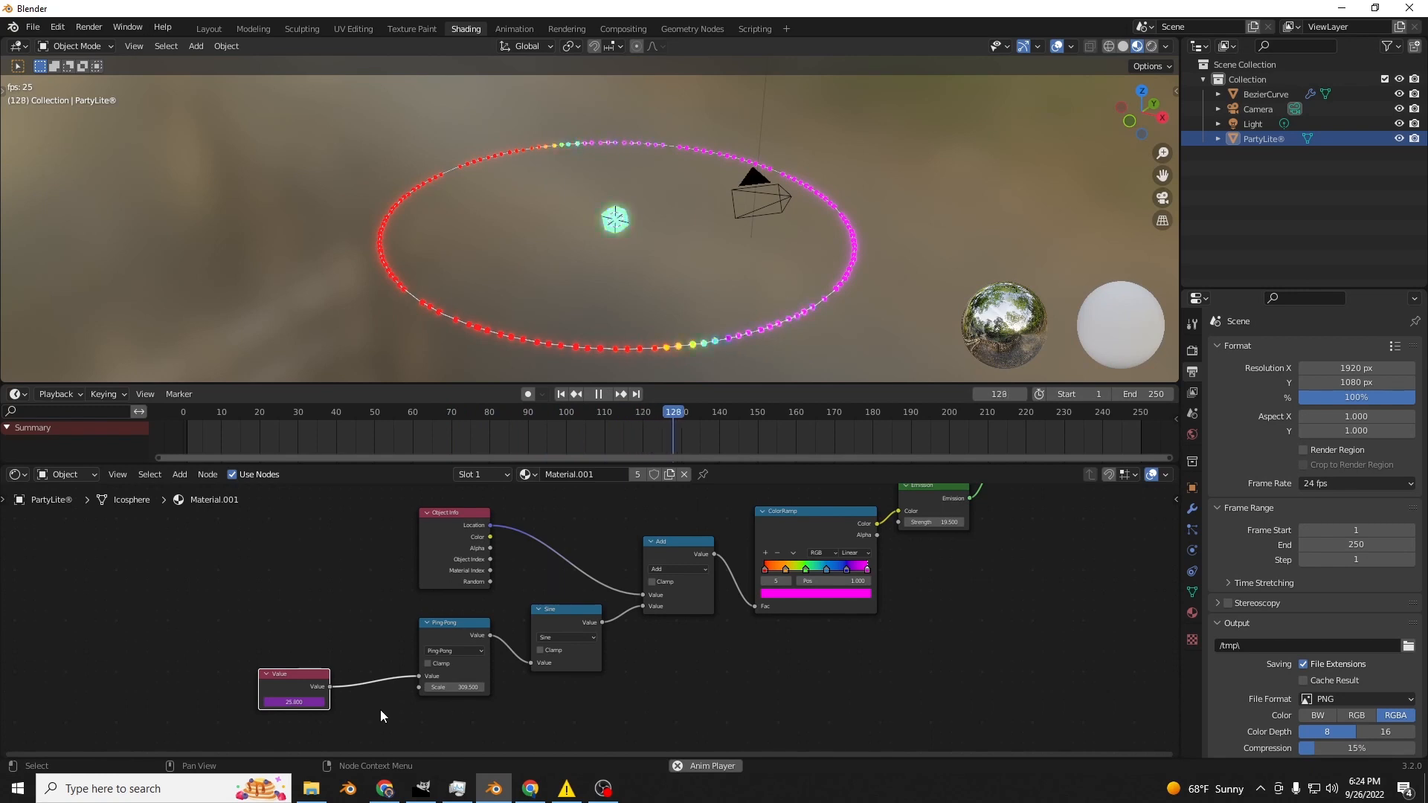
{"action": "key", "text": "space"}
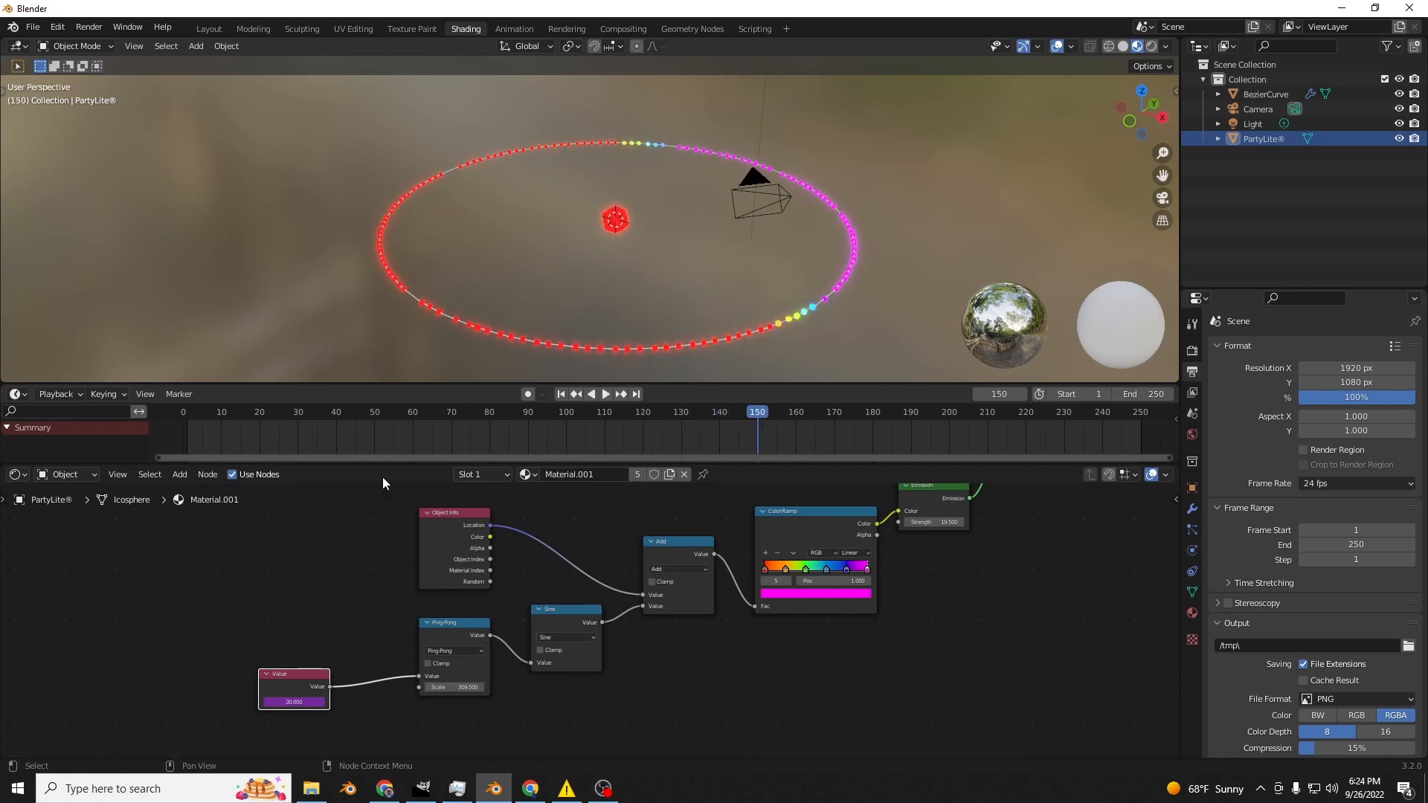
Duplicate the Add node into the link before the ColorRamp, switch the copy to Multiply, and preview the animation.
{"action": "left_click", "coordinate": [667, 557]}
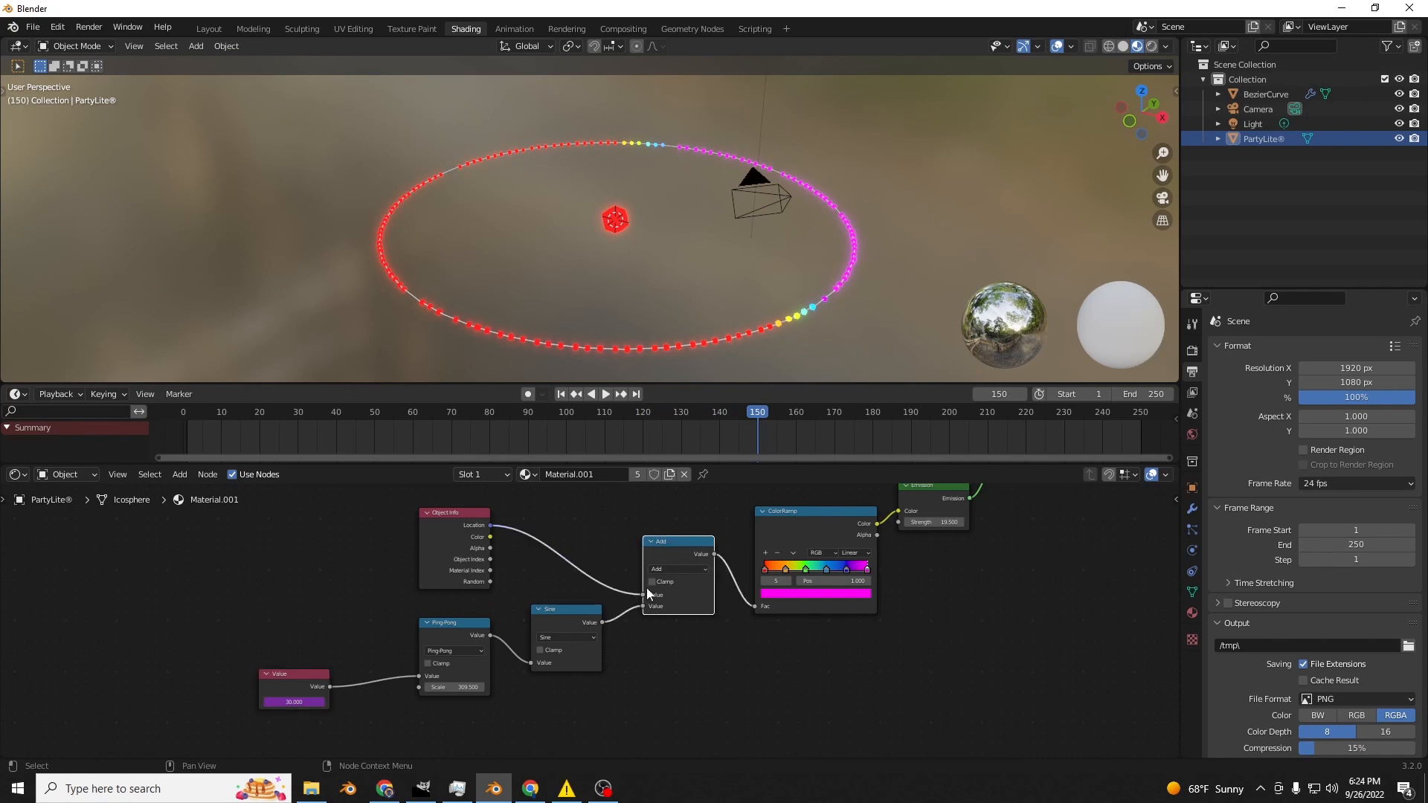
{"action": "key", "text": "shift+d"}
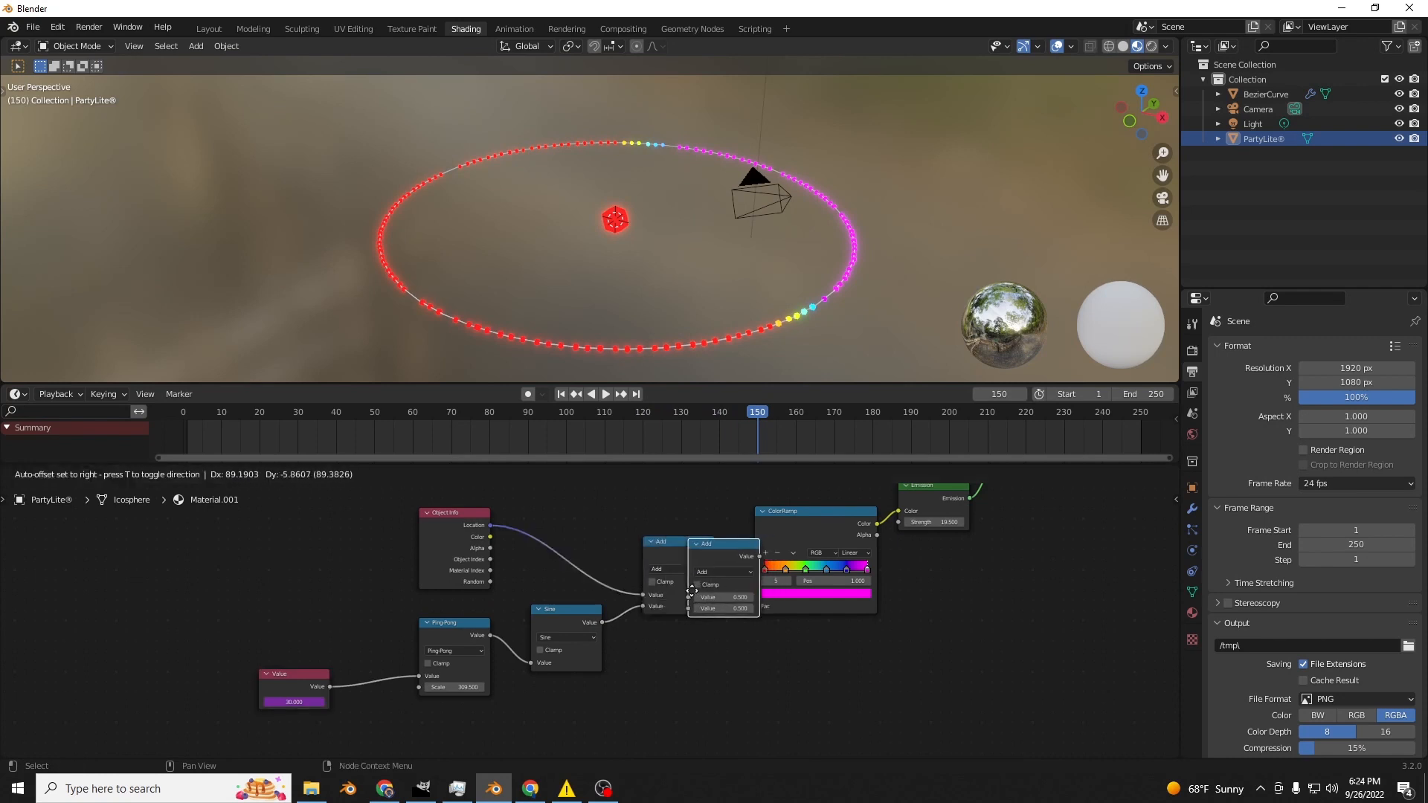
{"action": "left_click", "coordinate": [722, 587]}
{"action": "left_click", "coordinate": [779, 571]}
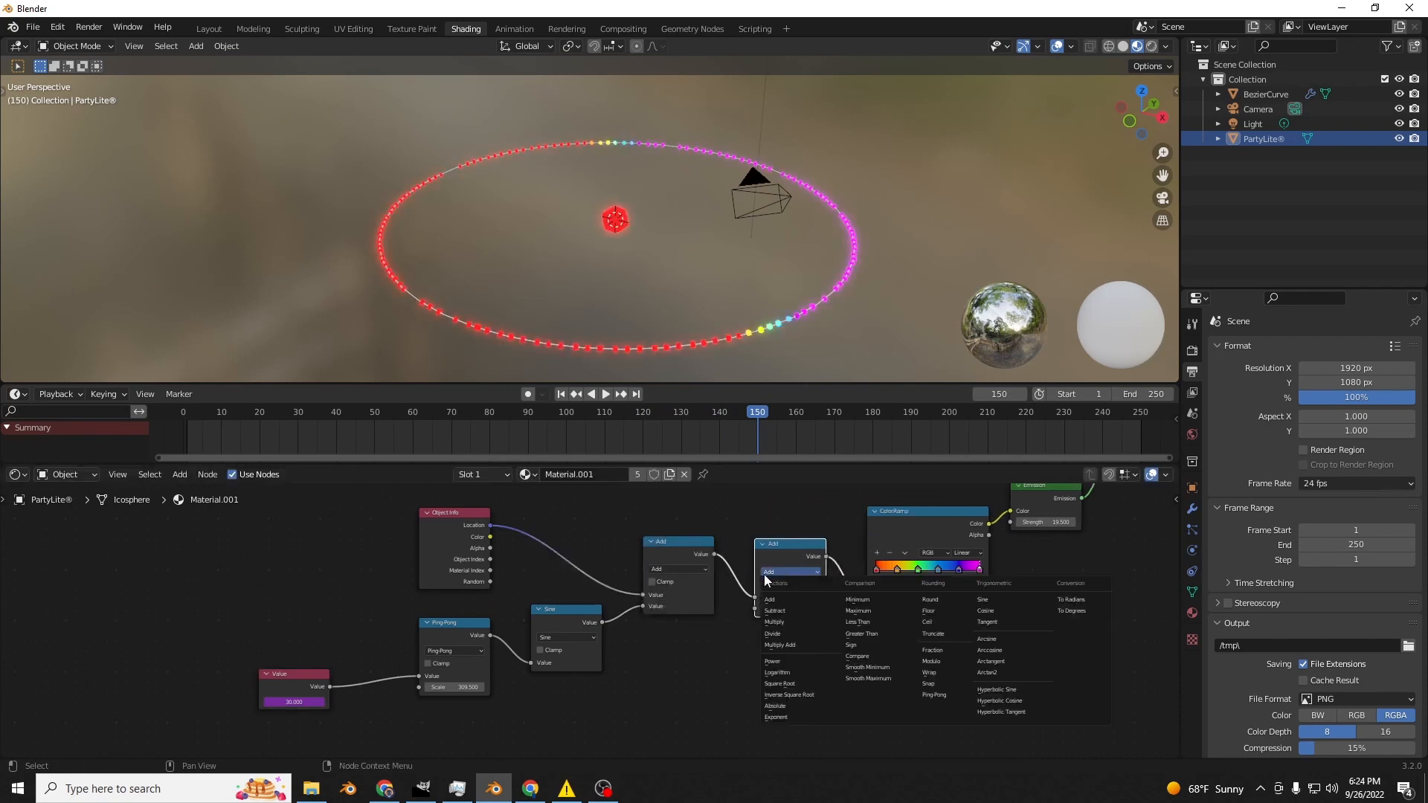
{"action": "left_click", "coordinate": [782, 618]}
{"action": "key", "text": "space"}
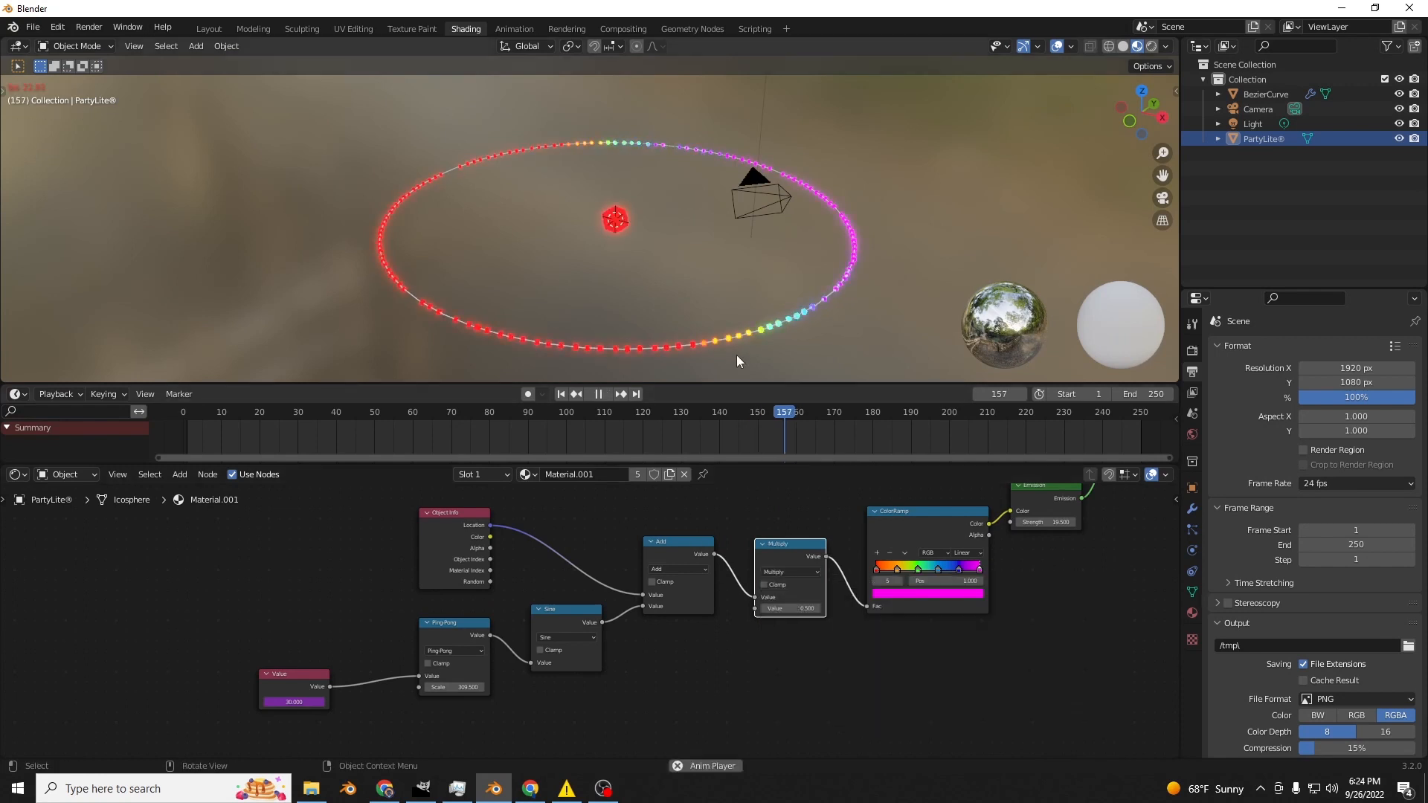
Set the Multiply node's Value to 0.1 and replay the animation.
{"action": "key", "text": "space"}
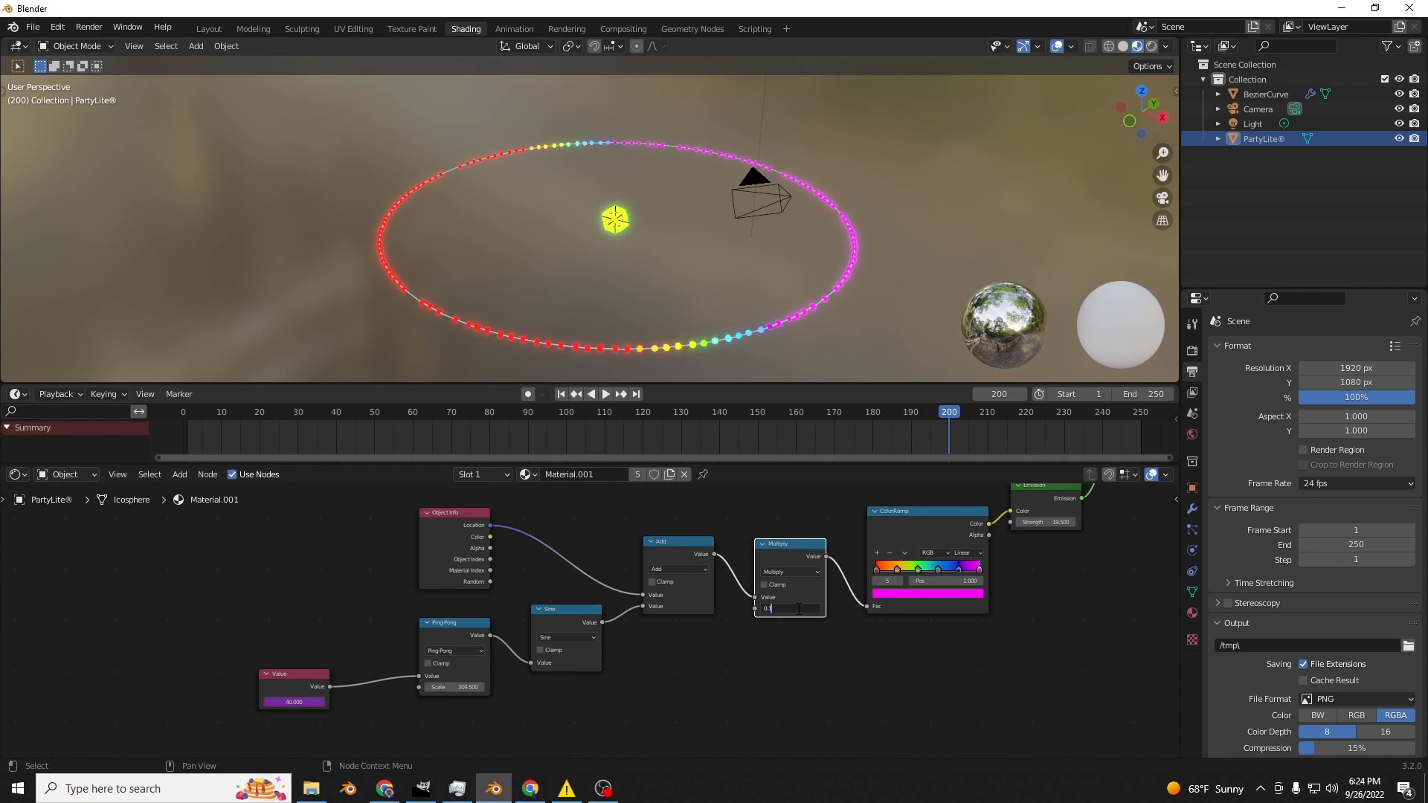
{"action": "key", "text": "Return"}
{"action": "key", "text": "space"}
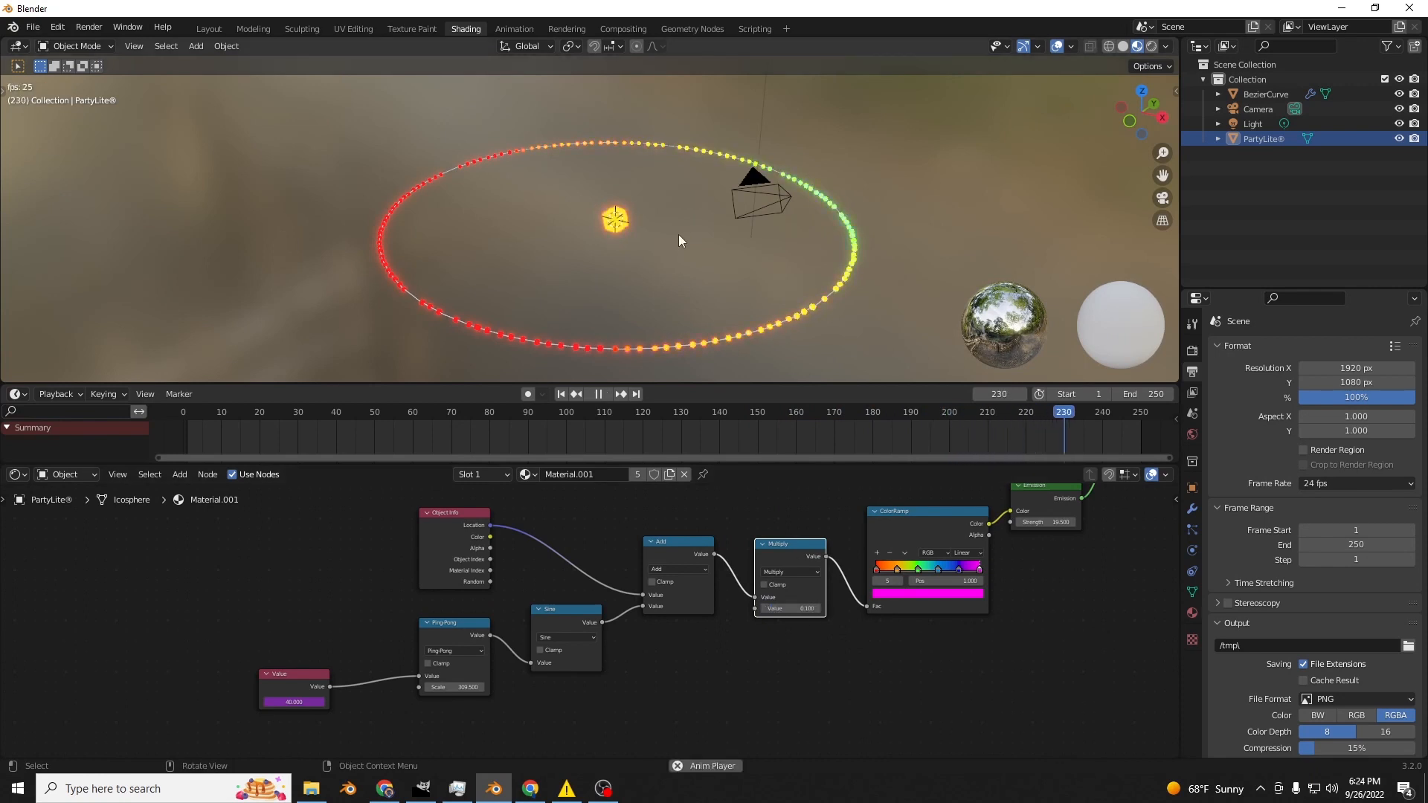
Lower the PingPong node's Scale to 10.1 and check the color change in playback.
{"action": "key", "text": "space"}
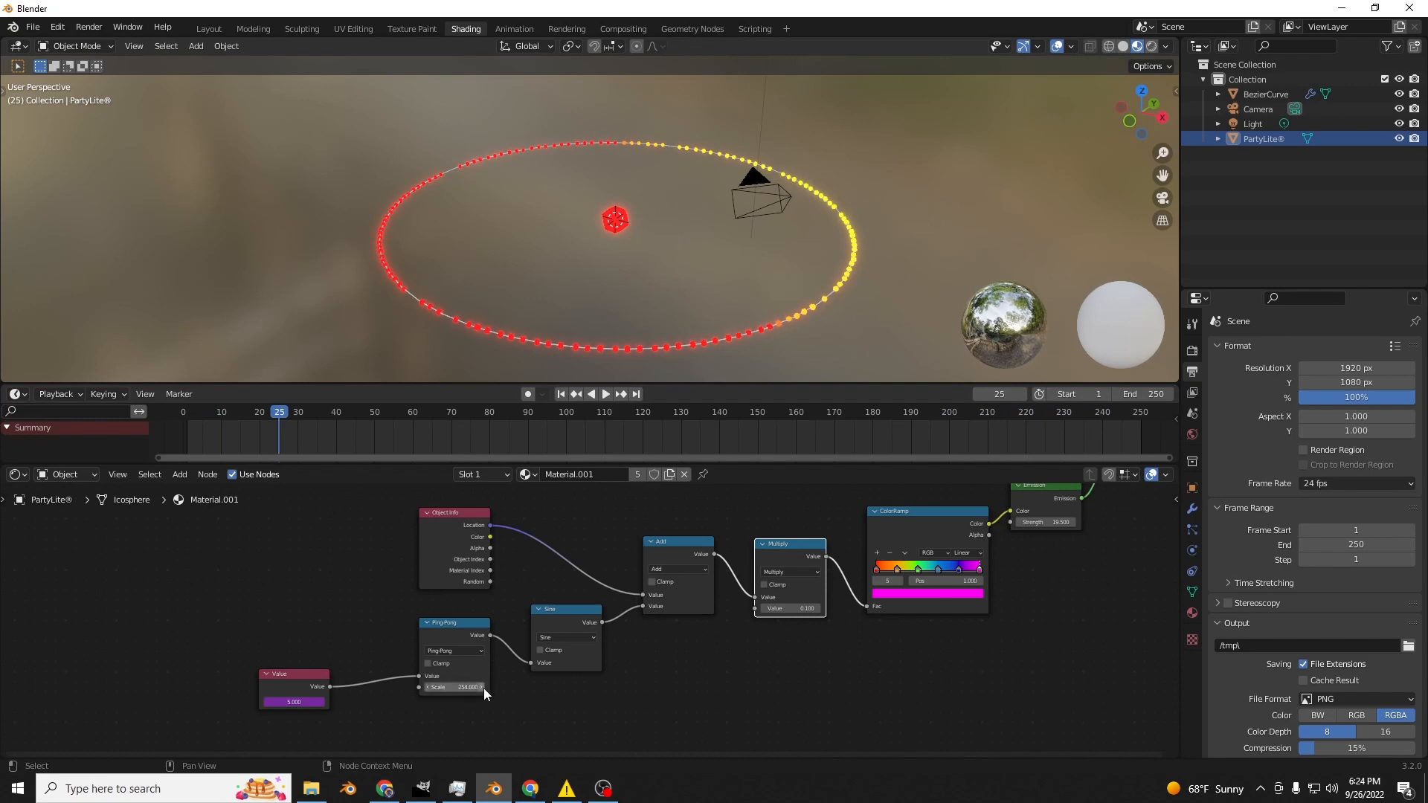
{"action": "key", "text": "space"}
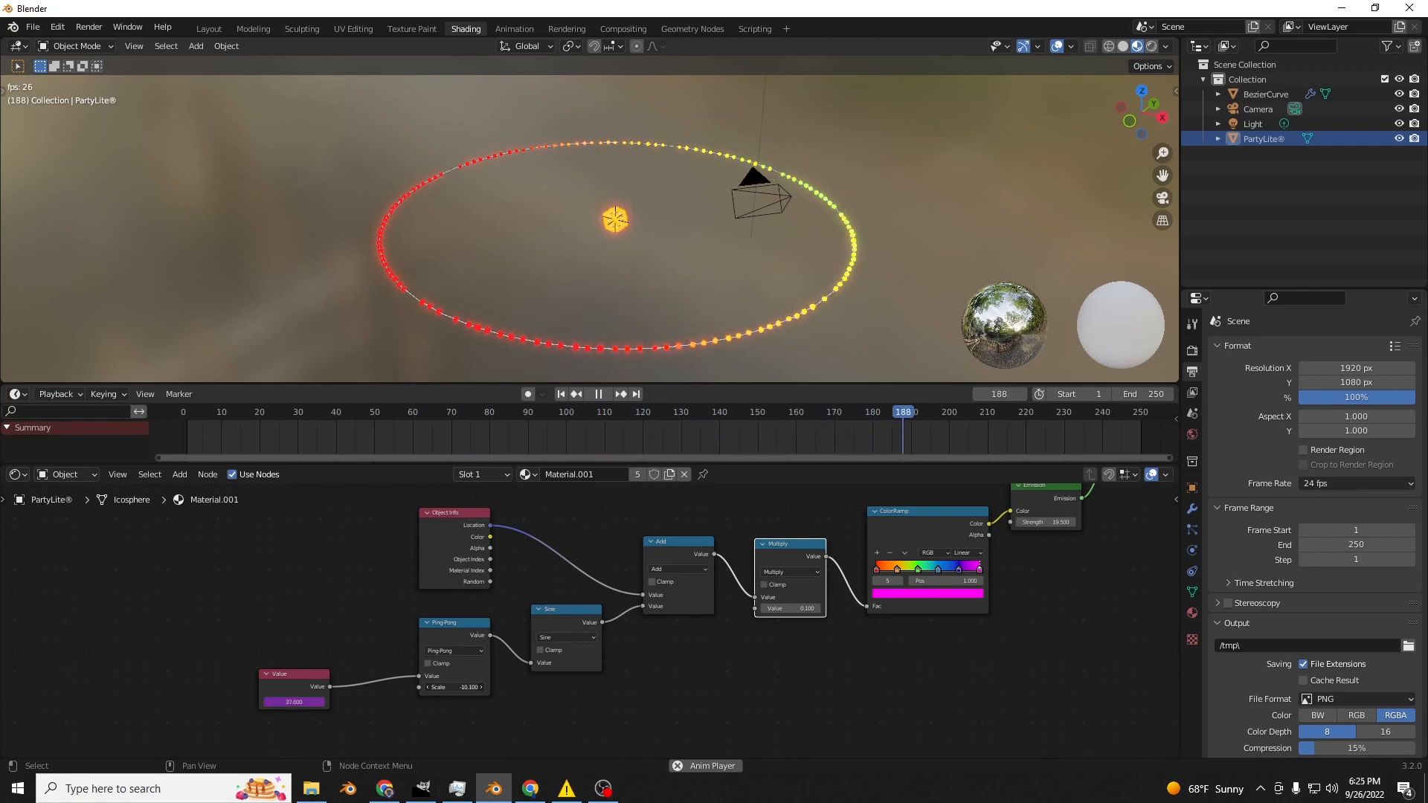
{"action": "key", "text": "space"}
Connect the PingPong output directly to the Add node's second Value input, delete the Sine node, and preview the animation.
{"action": "left_click_drag", "start_coordinate": [532, 662], "coordinate": [645, 604]}
{"action": "key", "text": "space"}
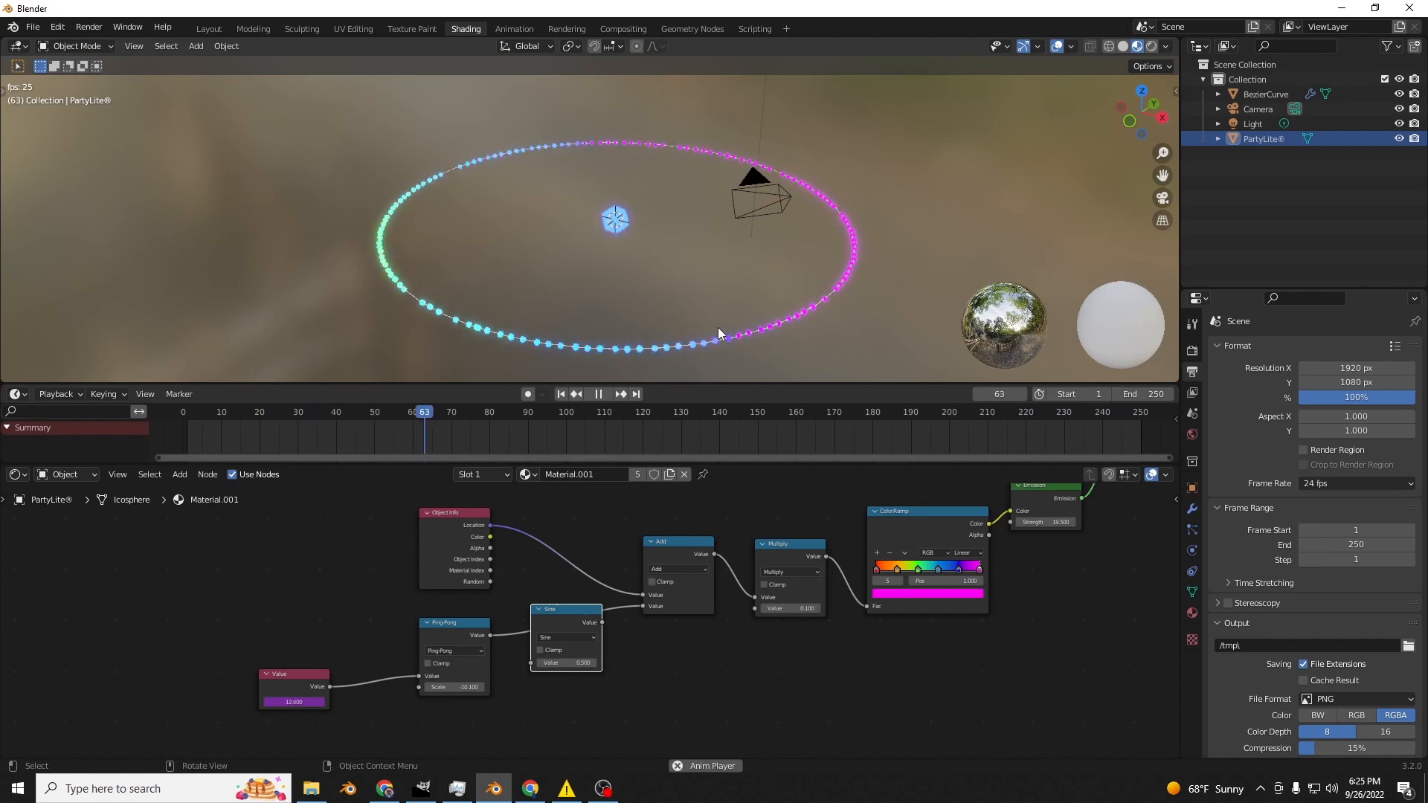
{"action": "key", "text": "space"}
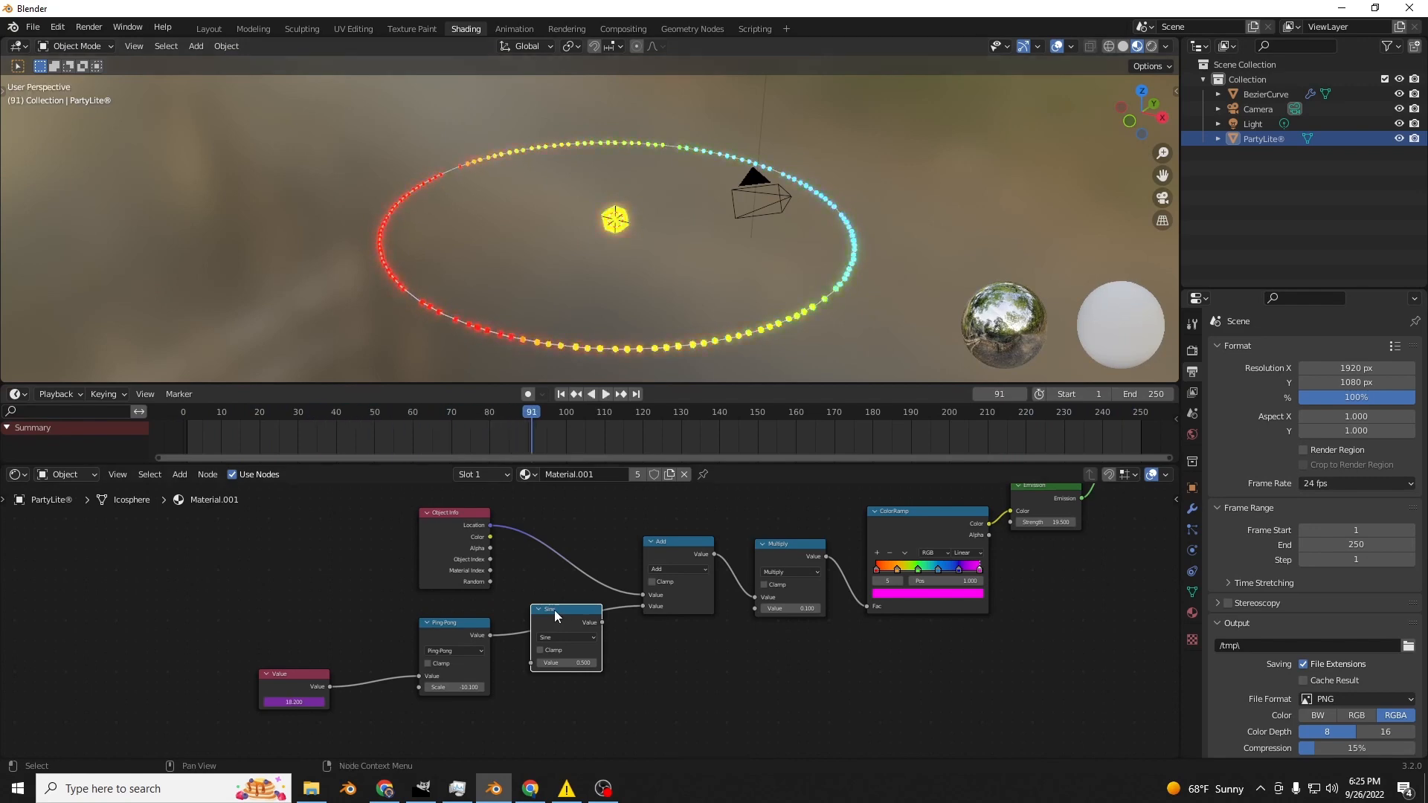
{"action": "key", "text": "ctrl+x"}
{"action": "key", "text": "space"}
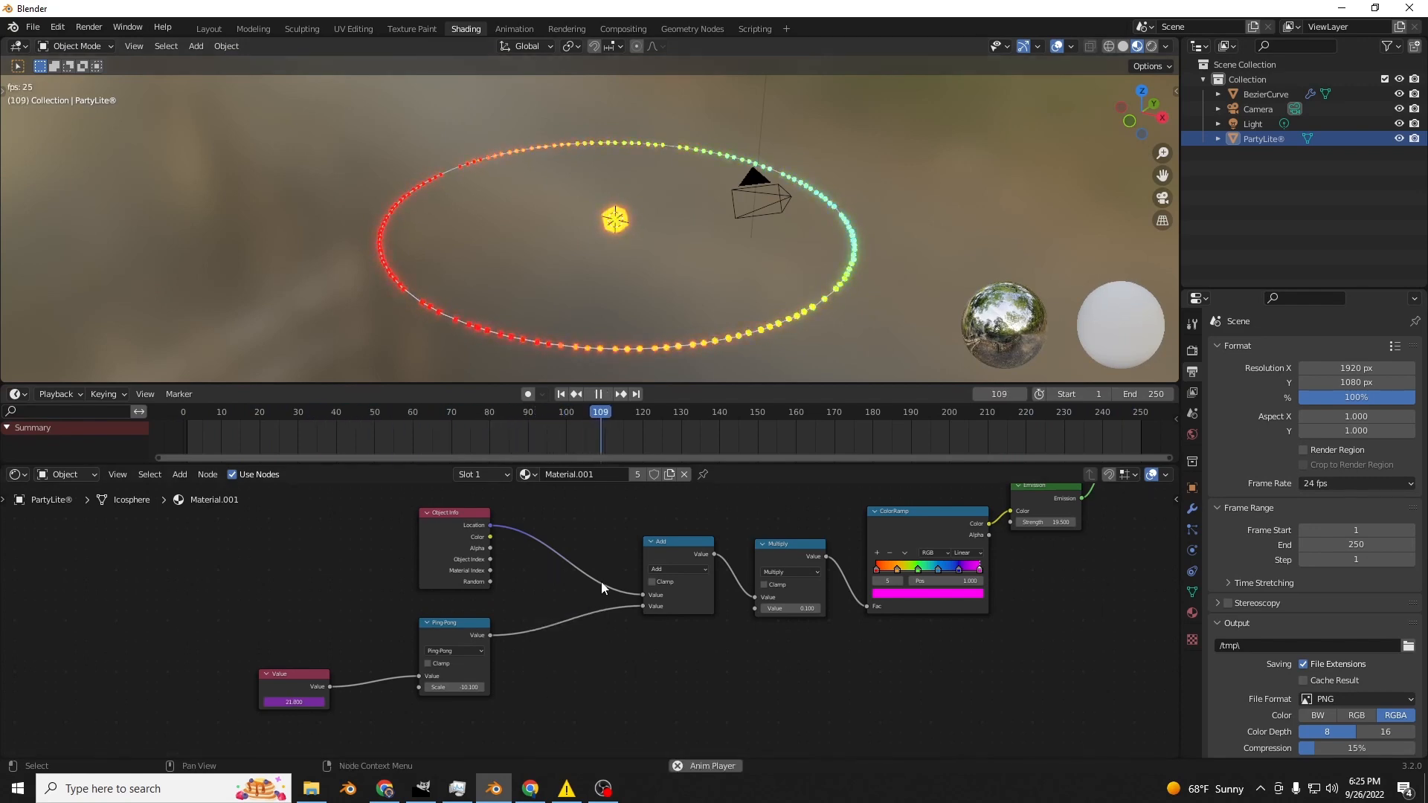
{"action": "middle_click_drag", "start_coordinate": [739, 333], "coordinate": [717, 337]}
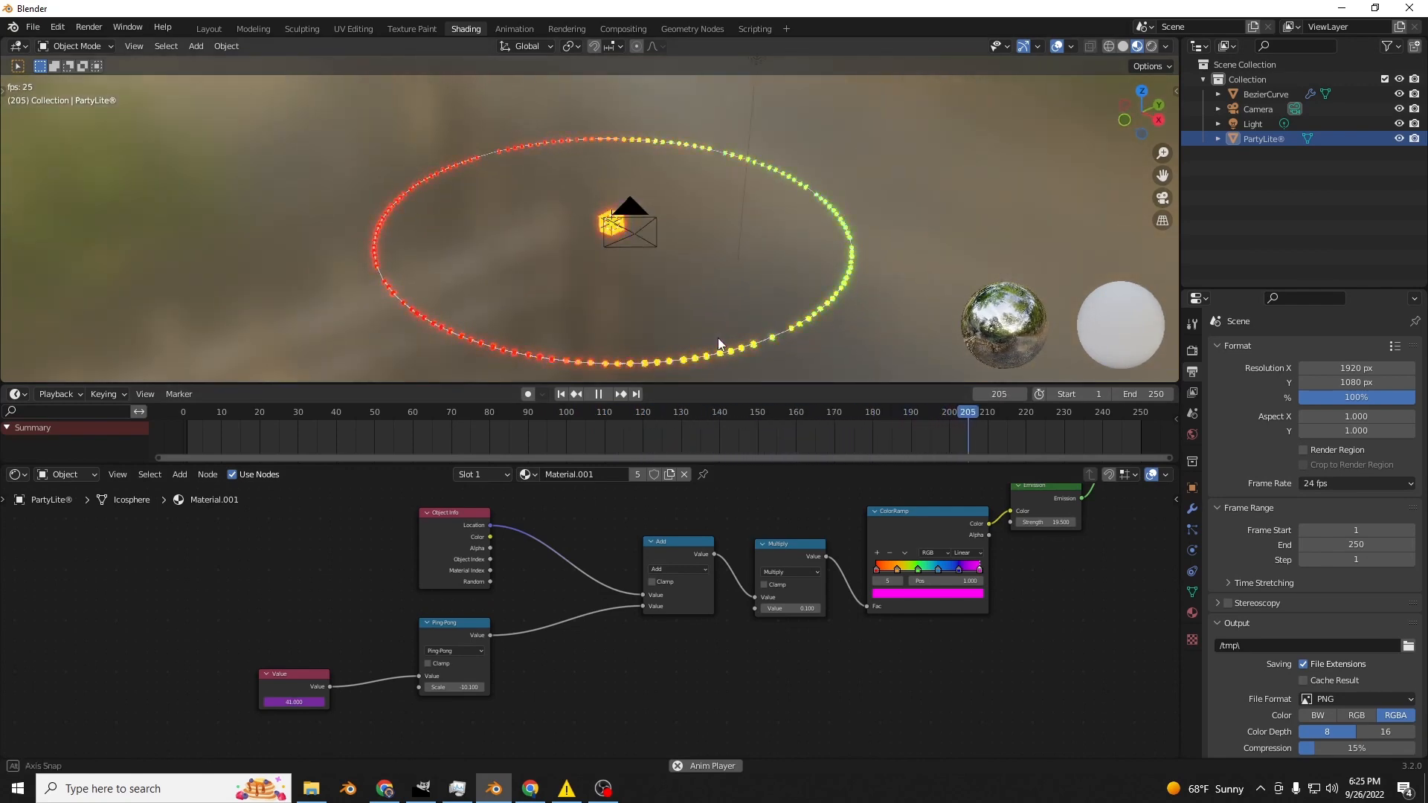
Try moving the PartyLite® icosphere away from the ring's center in the Layout workspace, and undo the move.
{"action": "left_click", "coordinate": [209, 29]}
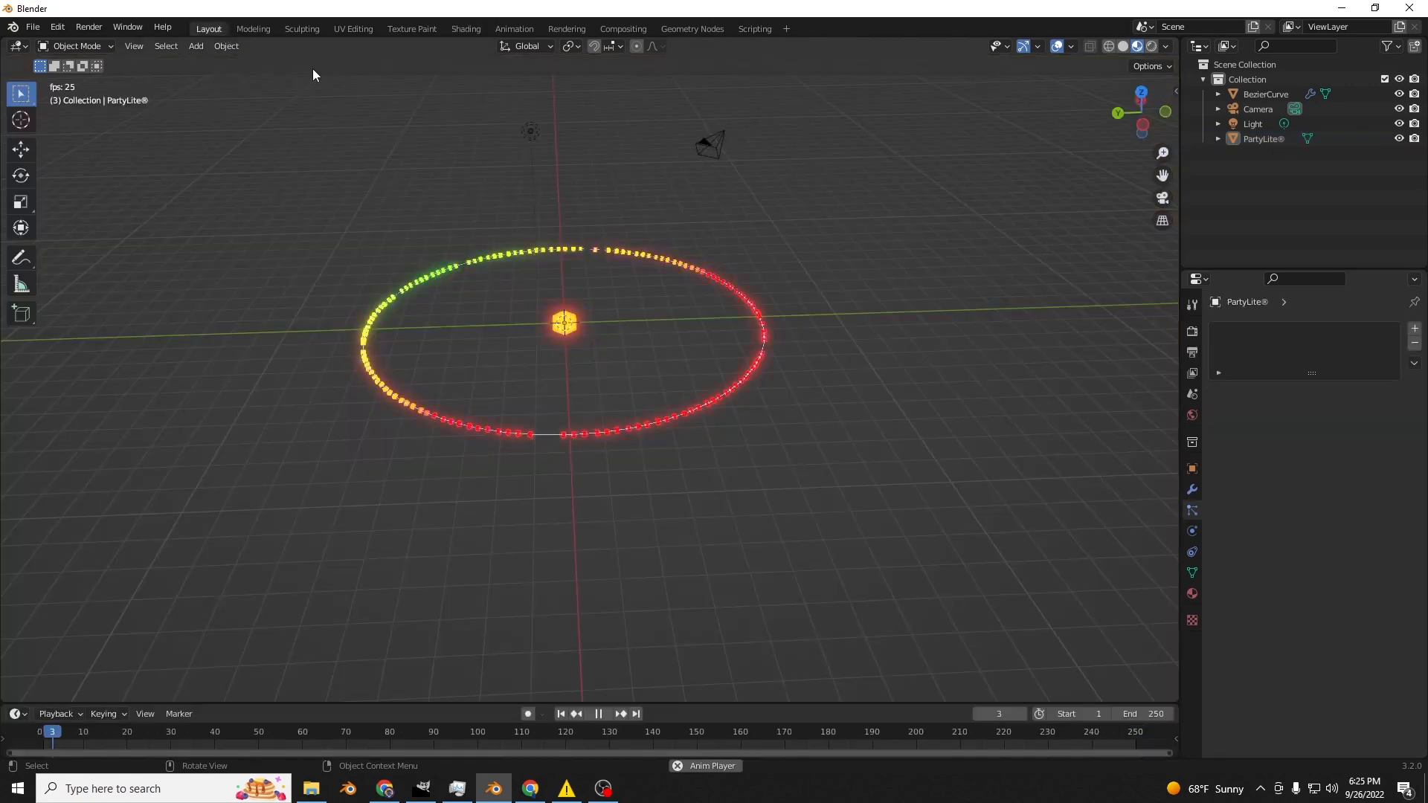
{"action": "left_click", "coordinate": [559, 319]}
{"action": "key", "text": "g"}
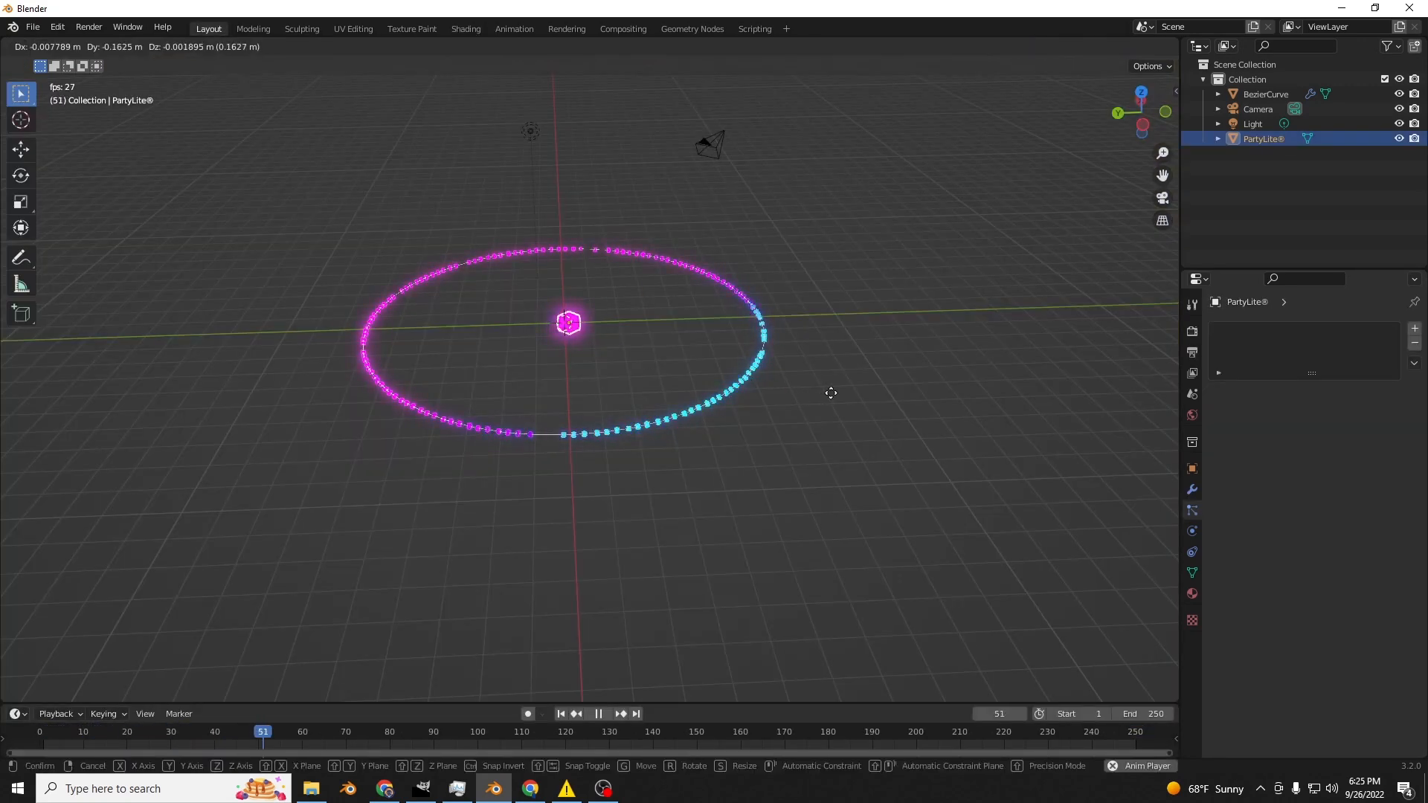
{"action": "left_click", "coordinate": [814, 382]}
{"action": "key", "text": "ctrl+z"}
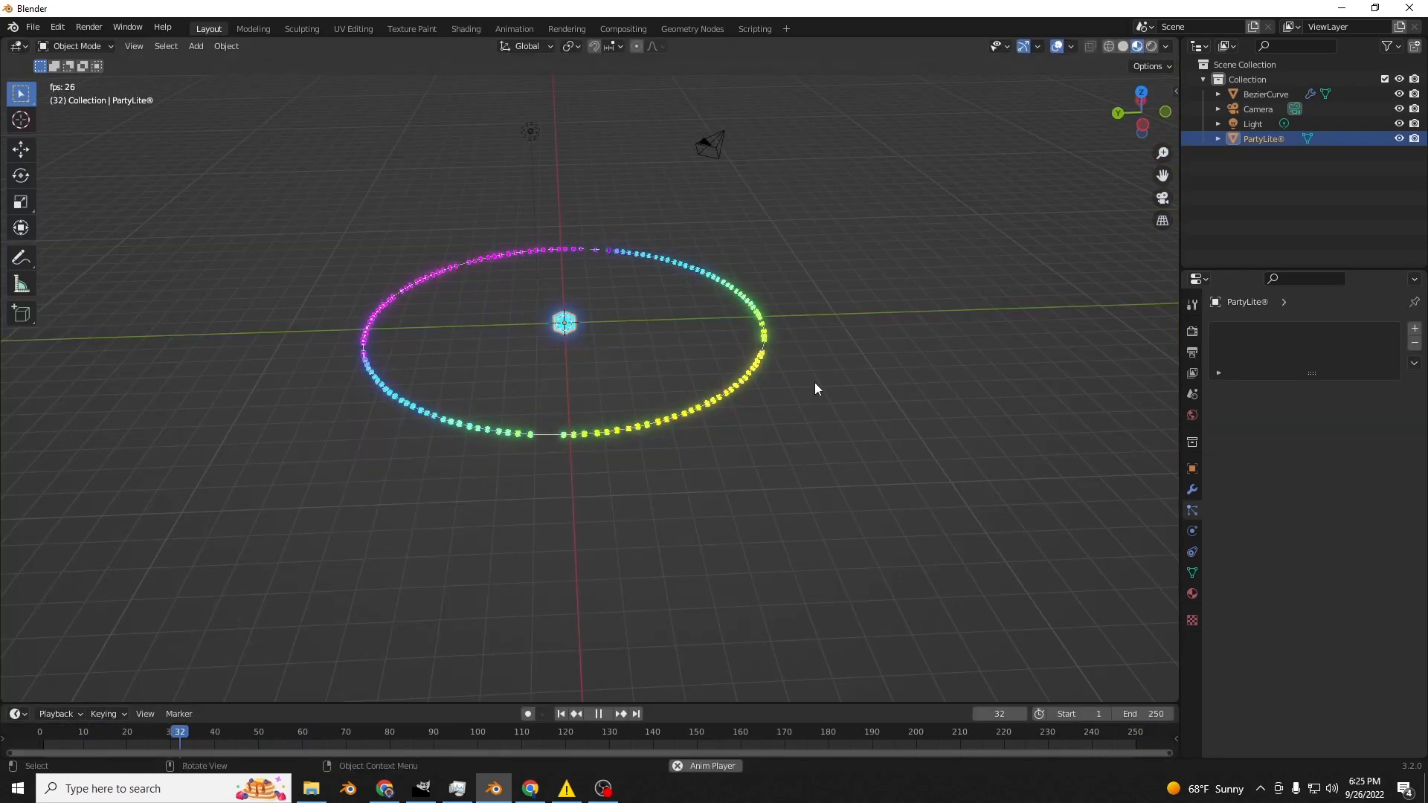
Hide the PartyLite® object in the viewport and watch the ring of lights animate.
{"action": "scroll", "coordinate": [815, 387], "scroll_direction": "up", "scroll_amount": 4}
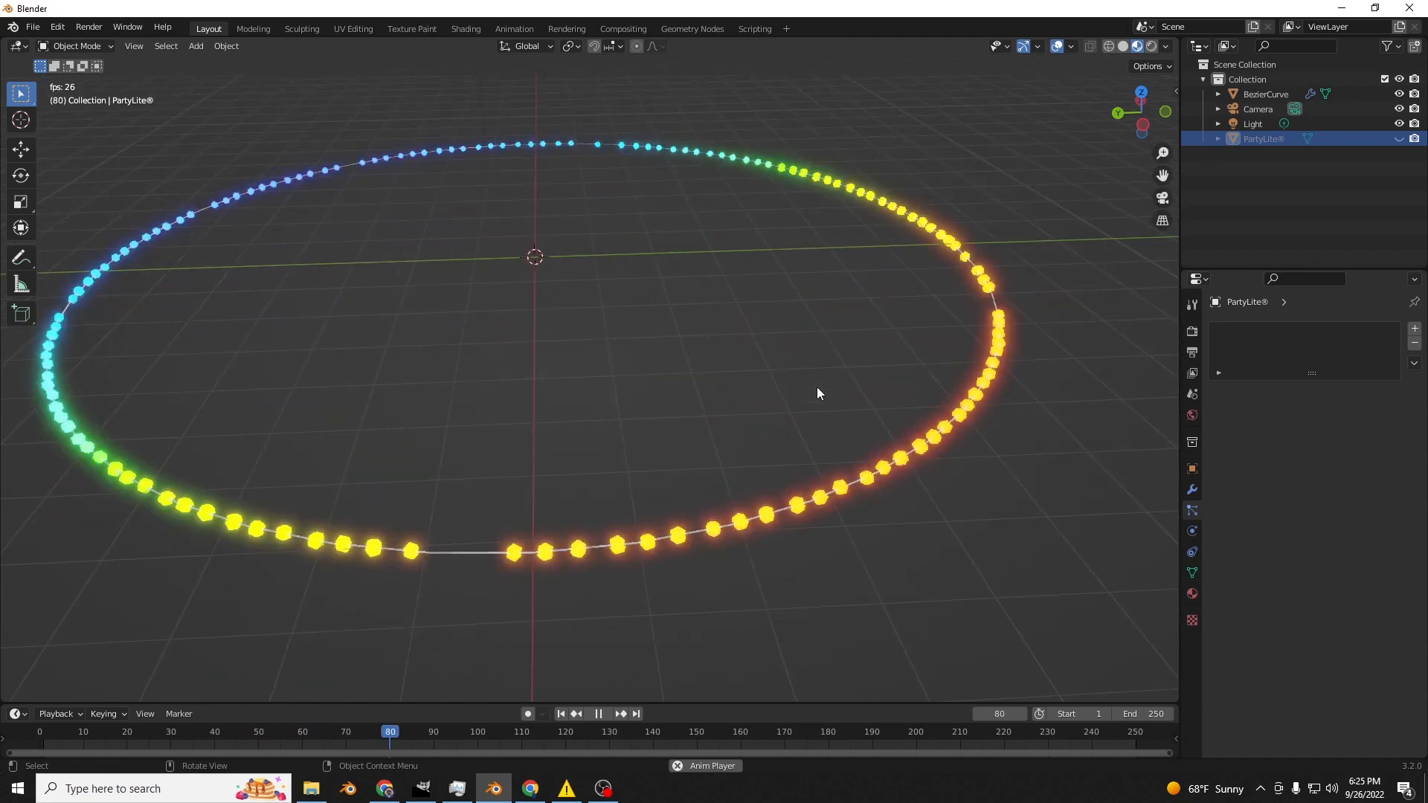
{"action": "middle_click_drag", "start_coordinate": [818, 399], "coordinate": [855, 406]}
{"action": "key", "text": "space"}
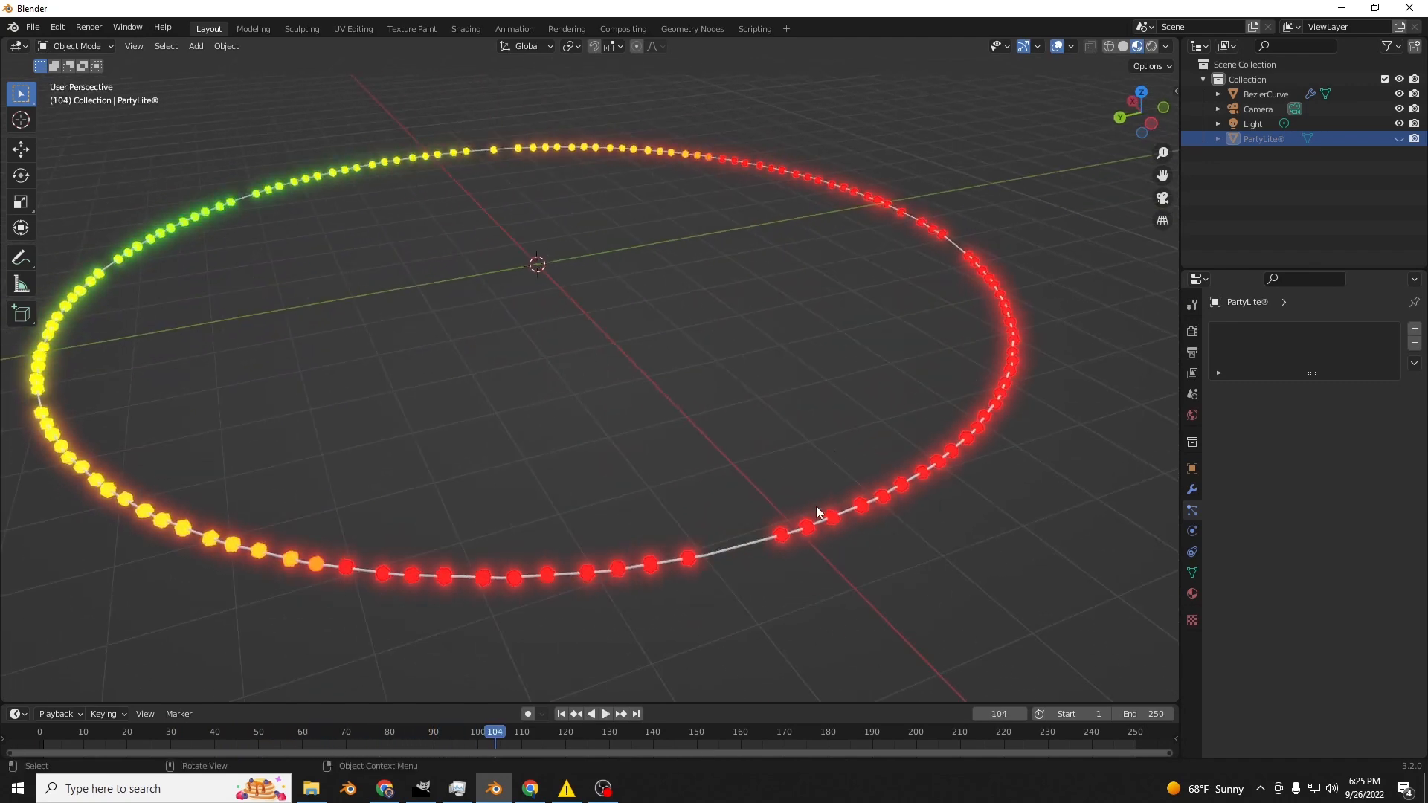
Revisit the Object Info node in the Shading workspace and replay the animation in the Layout workspace.
{"action": "left_click", "coordinate": [466, 29]}
{"action": "left_click", "coordinate": [470, 522]}
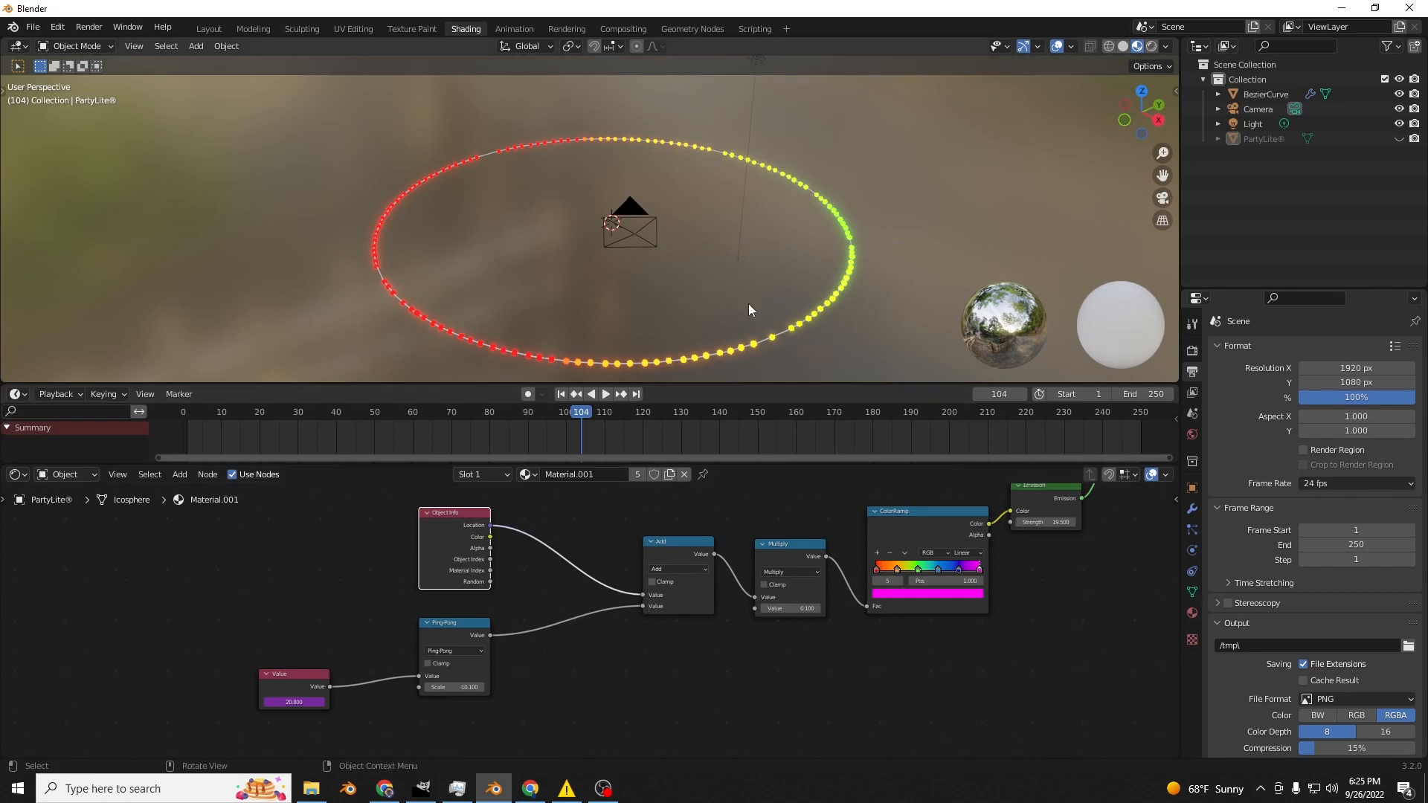
{"action": "left_click", "coordinate": [209, 29]}
{"action": "scroll", "coordinate": [818, 455], "scroll_direction": "down", "scroll_amount": 3}
{"action": "key", "text": "space"}
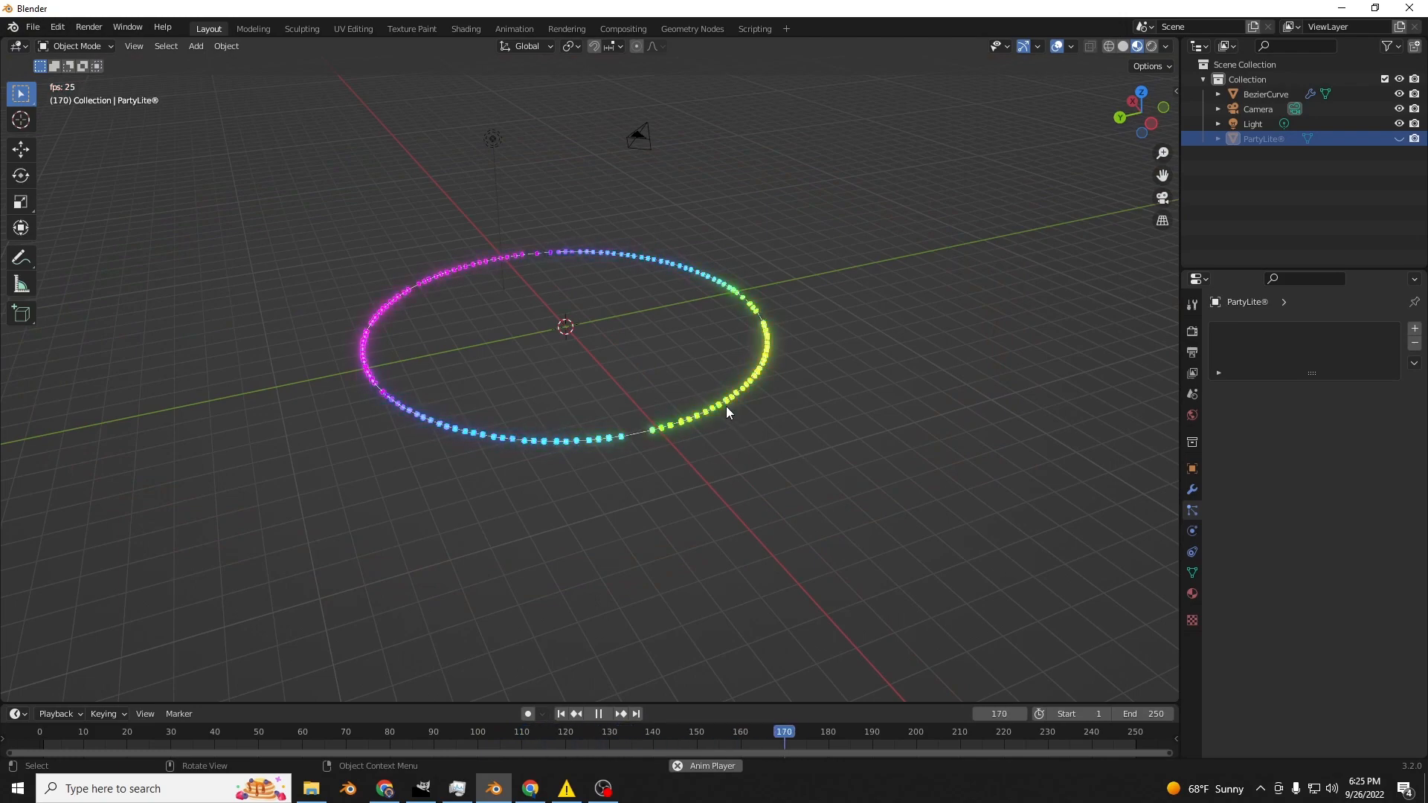
Examine the animated light colors up close on the string and around the whole ring.
{"action": "scroll", "coordinate": [726, 407], "scroll_direction": "up", "scroll_amount": 8}
{"action": "middle_click_drag", "start_coordinate": [720, 425], "coordinate": [766, 405]}
{"action": "scroll", "coordinate": [765, 397], "scroll_direction": "up", "scroll_amount": 2}
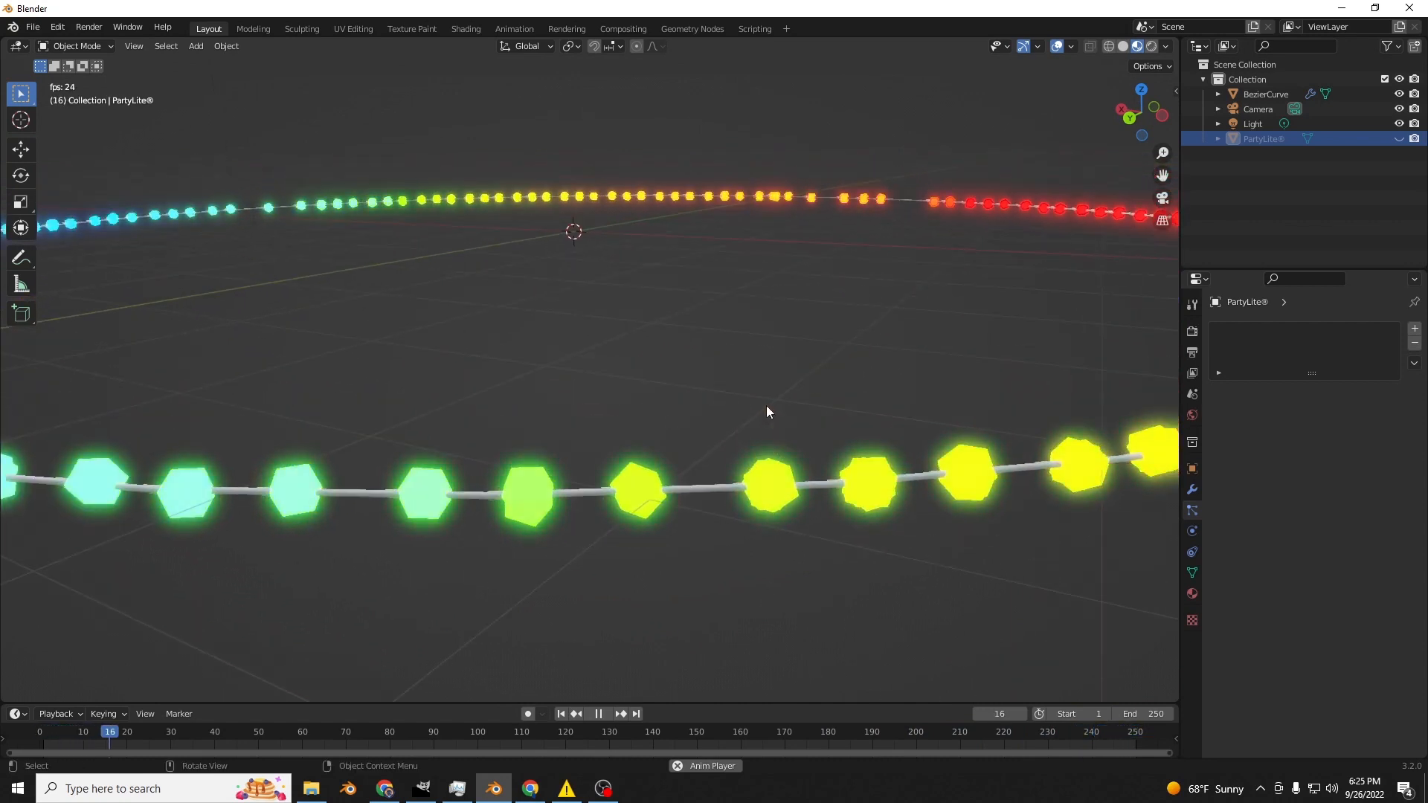
{"action": "key", "text": "space"}
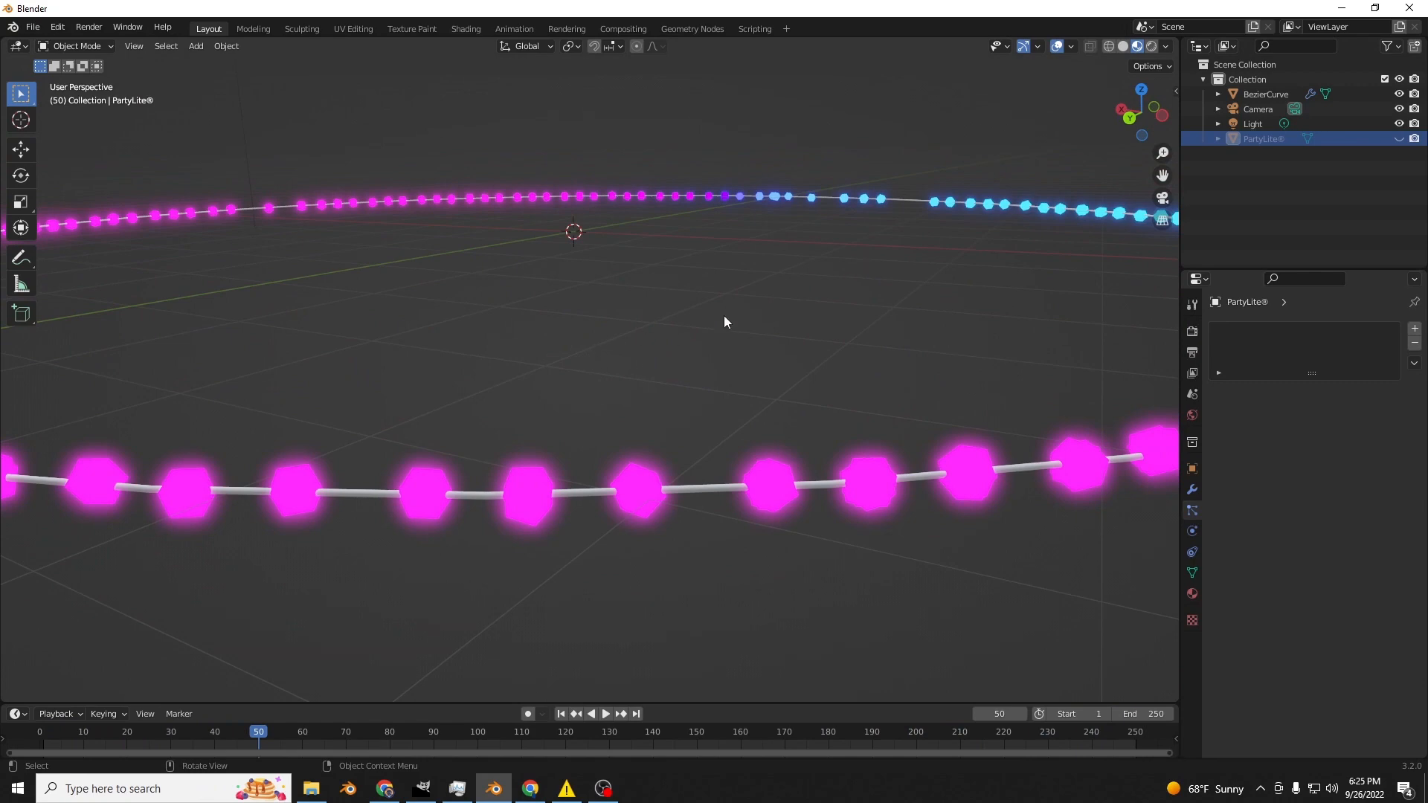
{"action": "scroll", "coordinate": [724, 321], "scroll_direction": "down", "scroll_amount": 6}
{"action": "middle_click_drag", "start_coordinate": [675, 329], "coordinate": [670, 372]}
{"action": "key", "text": "space"}
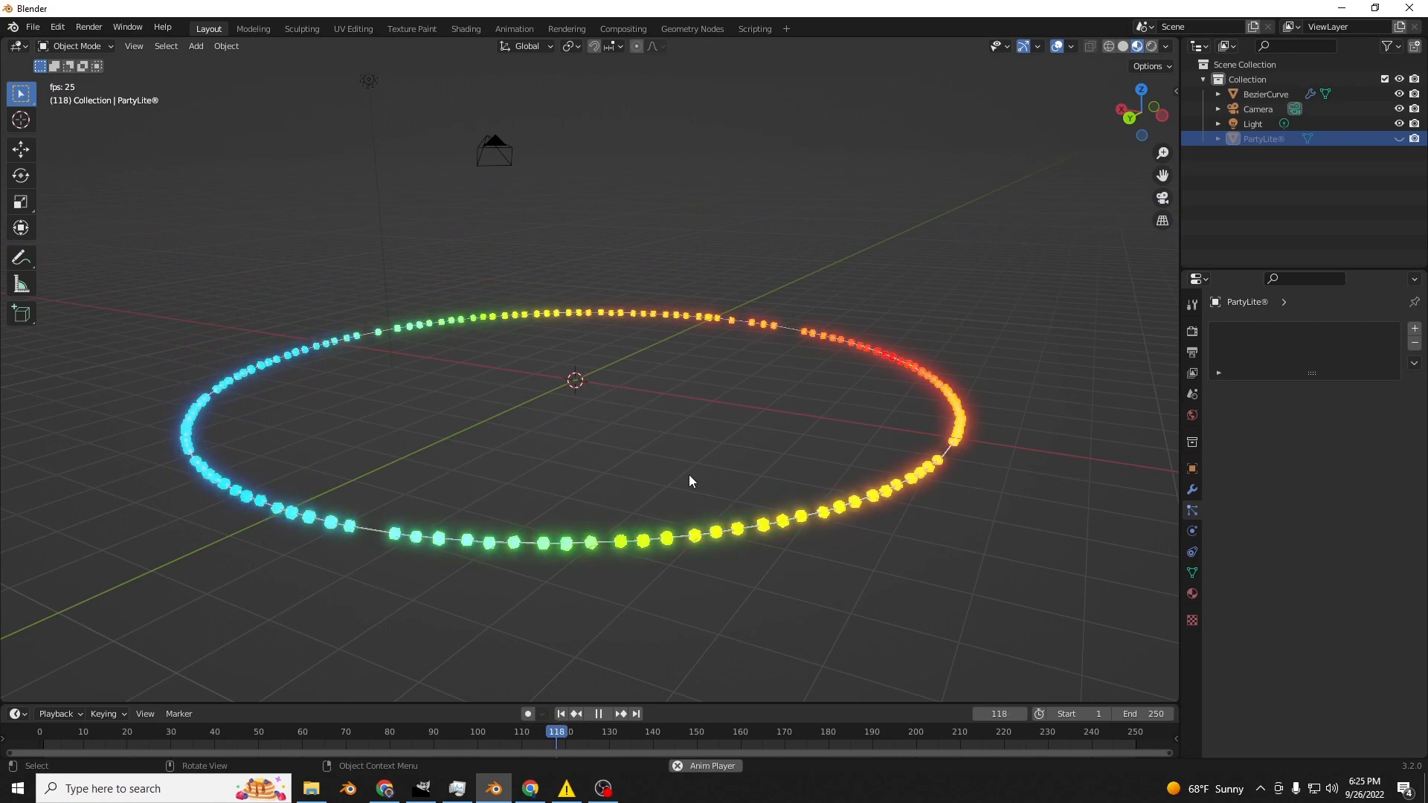
{"action": "mouse_move", "coordinate": [689, 474]}
{"action": "middle_mouse_down"}
{"action": "mouse_move", "coordinate": [685, 530]}
{"action": "mouse_move", "coordinate": [713, 485]}
{"action": "middle_mouse_up"}
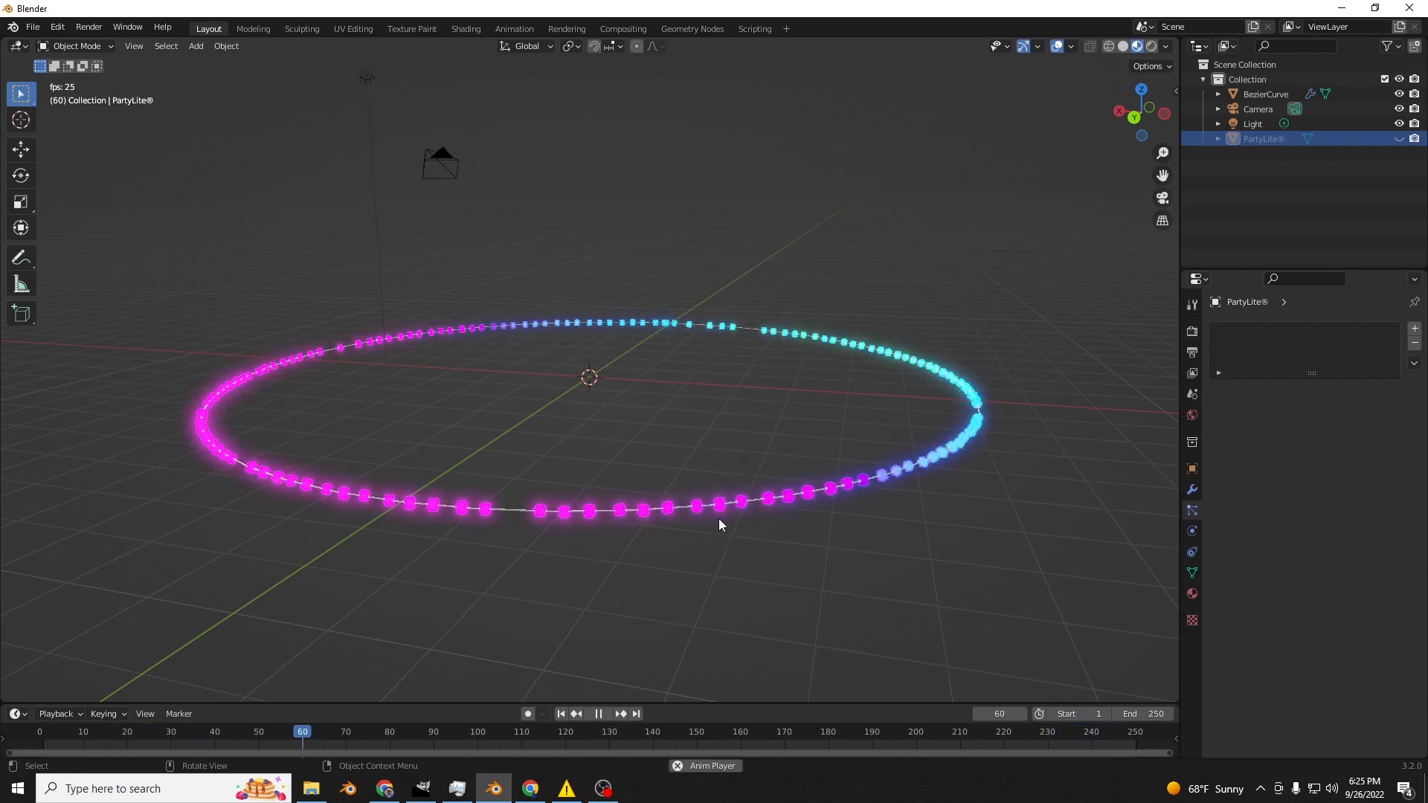
{"action": "middle_click_drag", "start_coordinate": [802, 364], "coordinate": [810, 386]}
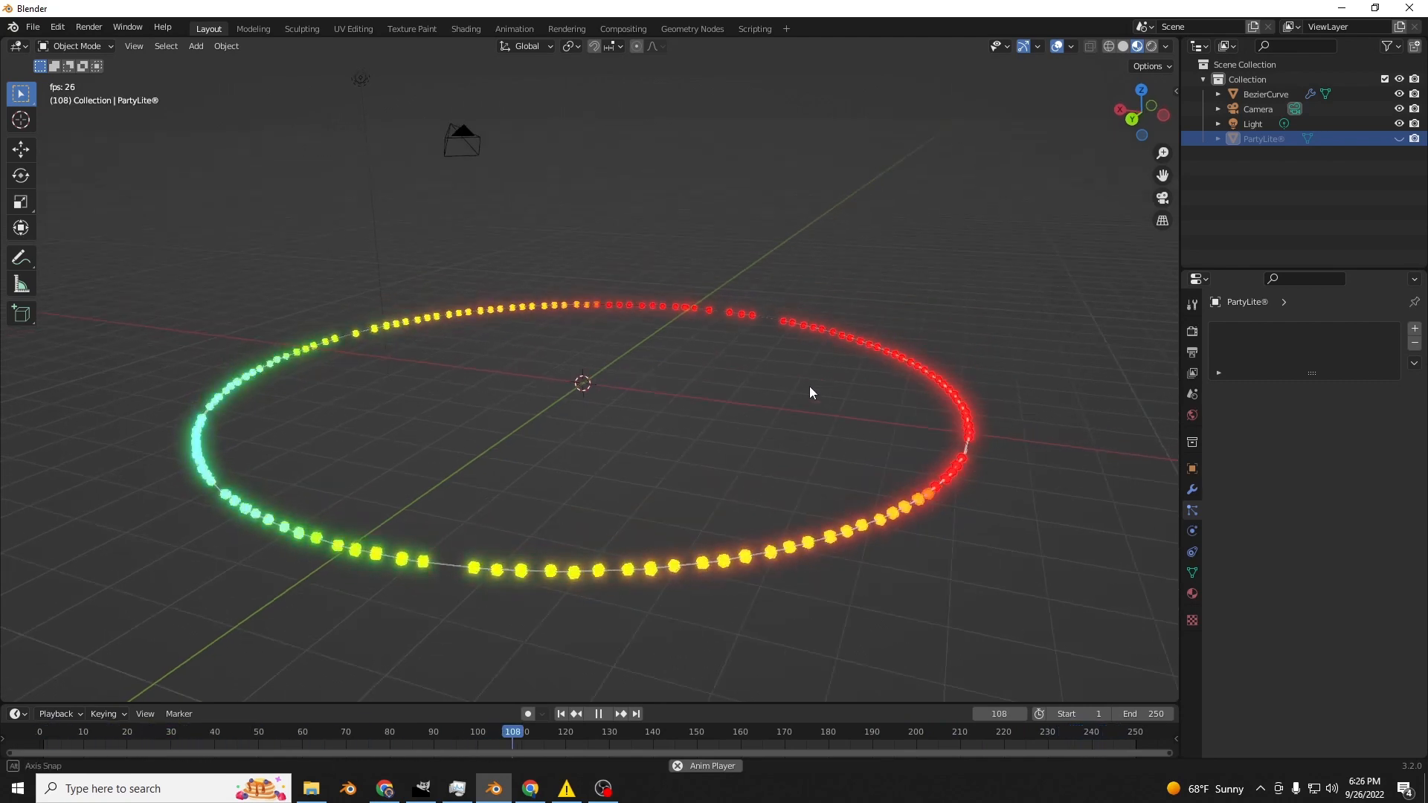
{"action": "key", "text": "space"}
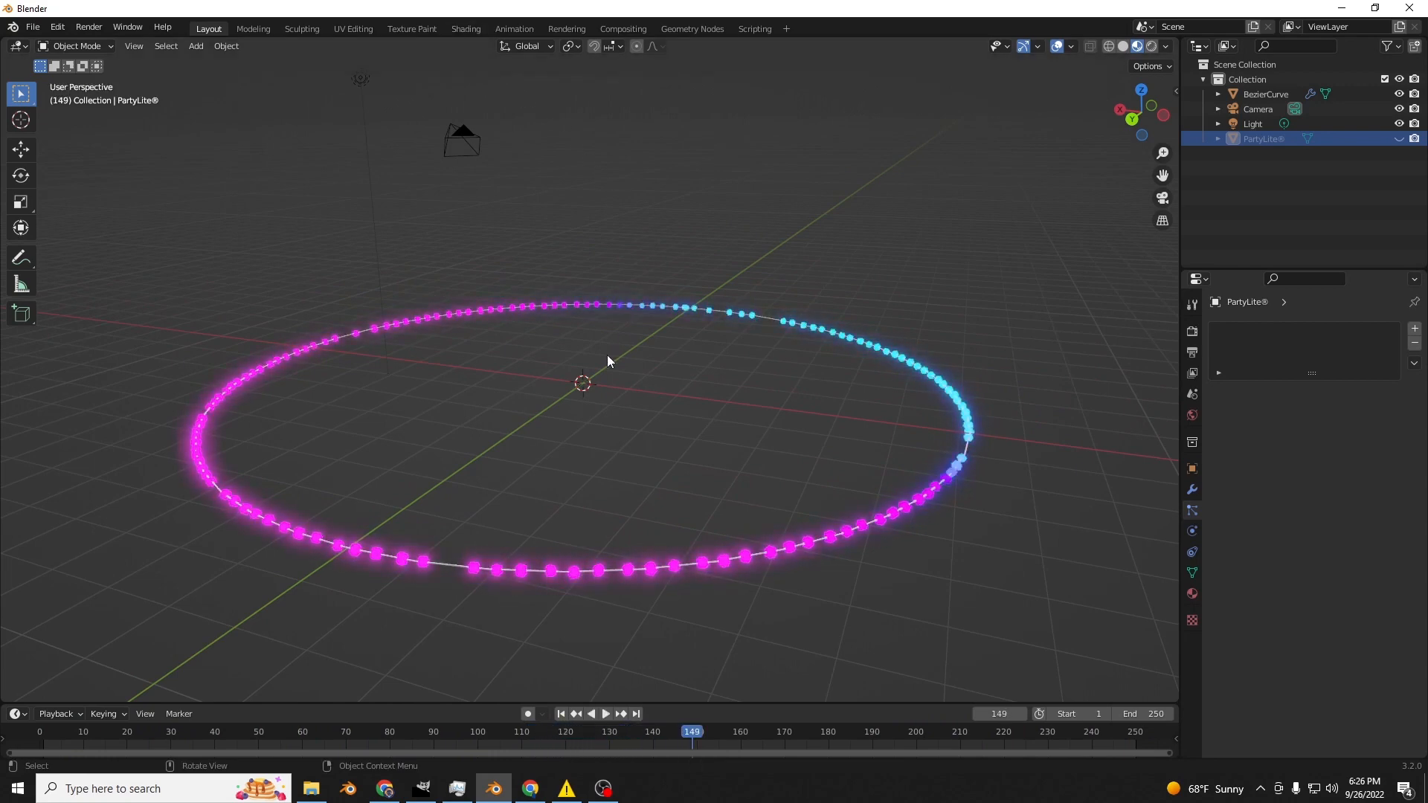
Open the scene's render properties.
{"action": "left_click", "coordinate": [1190, 330]}
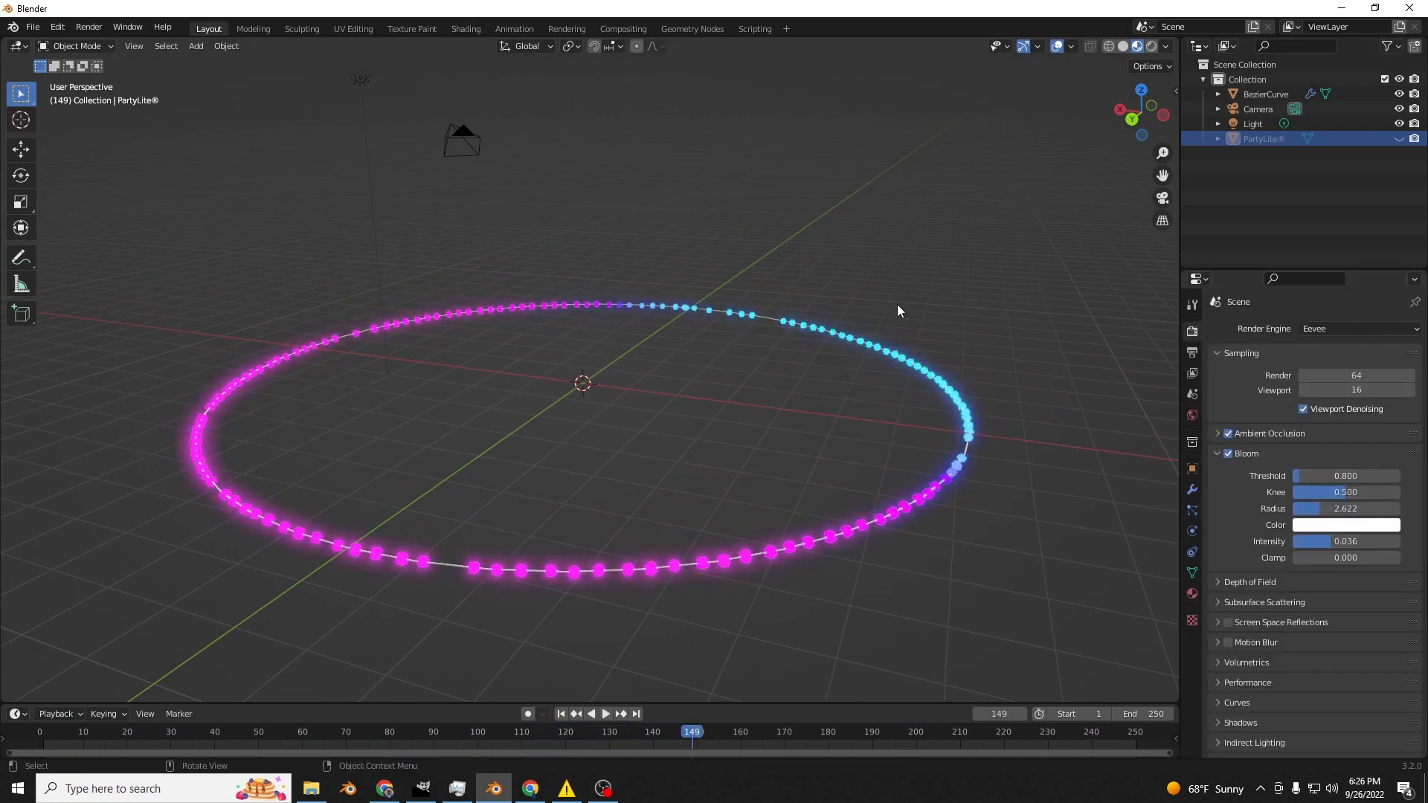
Leave the curve deselected and inspect the light ring from several angles, ending close up on the individual bulbs and their connecting wire.
{"action": "left_click", "coordinate": [935, 485]}
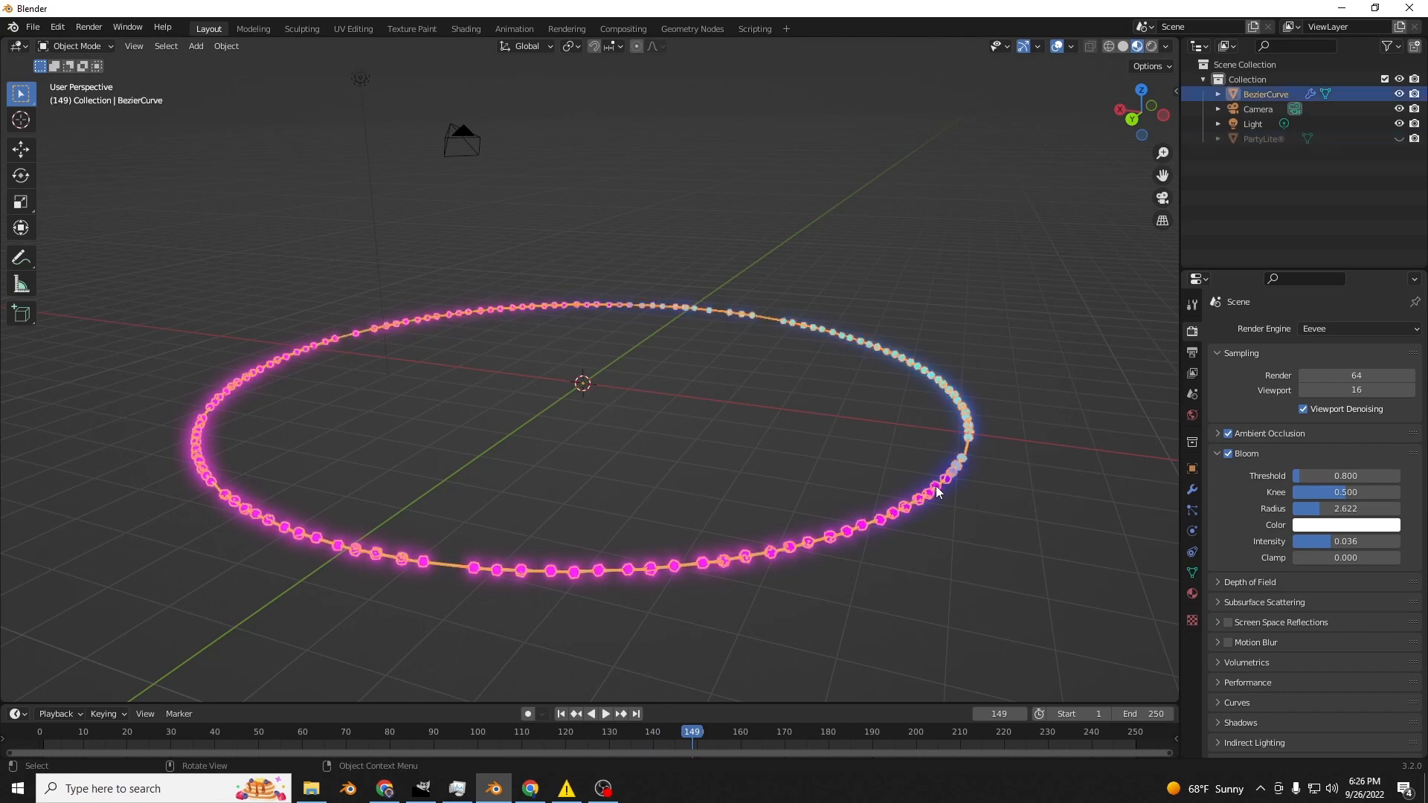
{"action": "left_click", "coordinate": [870, 292]}
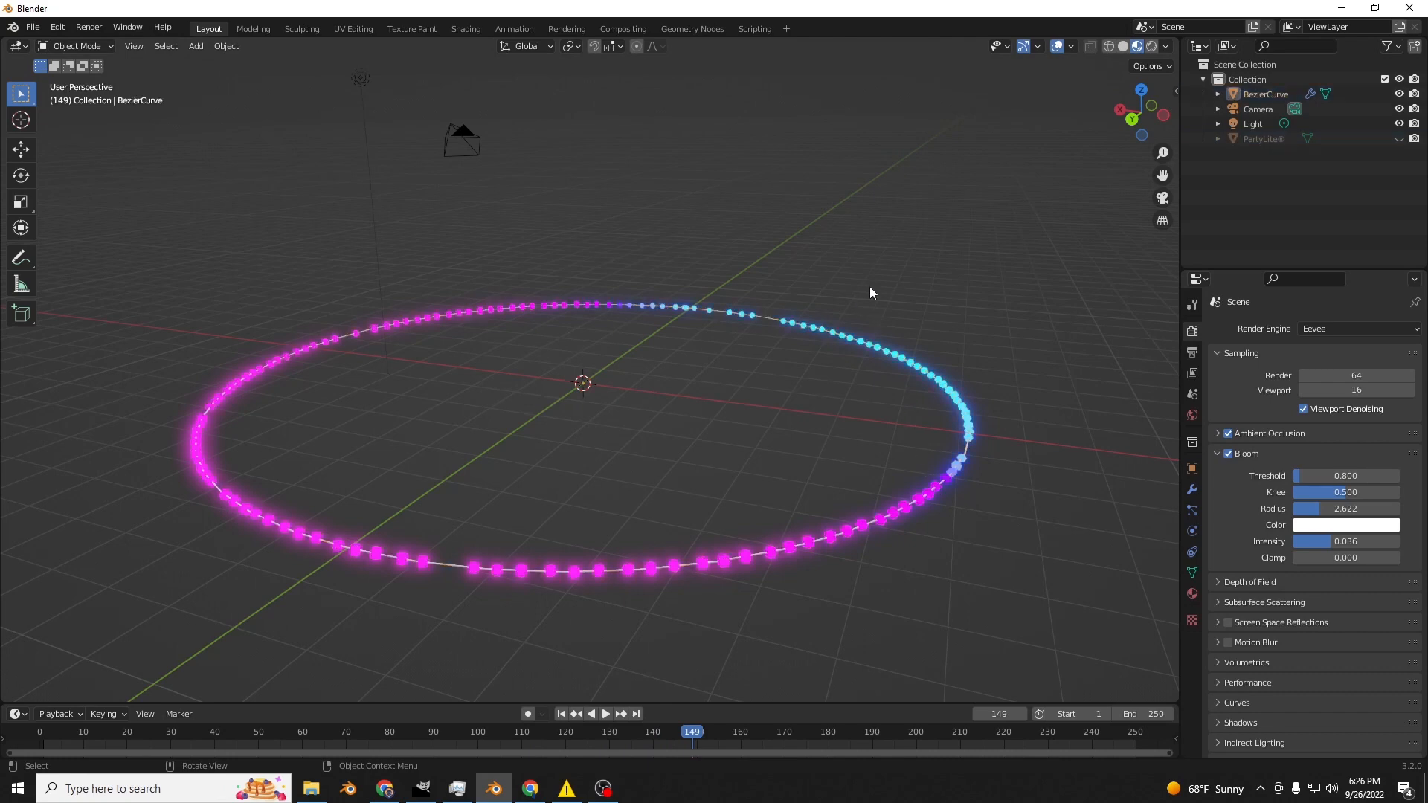
{"action": "mouse_move", "coordinate": [870, 292]}
{"action": "middle_mouse_down"}
{"action": "mouse_move", "coordinate": [870, 343]}
{"action": "mouse_move", "coordinate": [852, 306]}
{"action": "middle_mouse_up"}
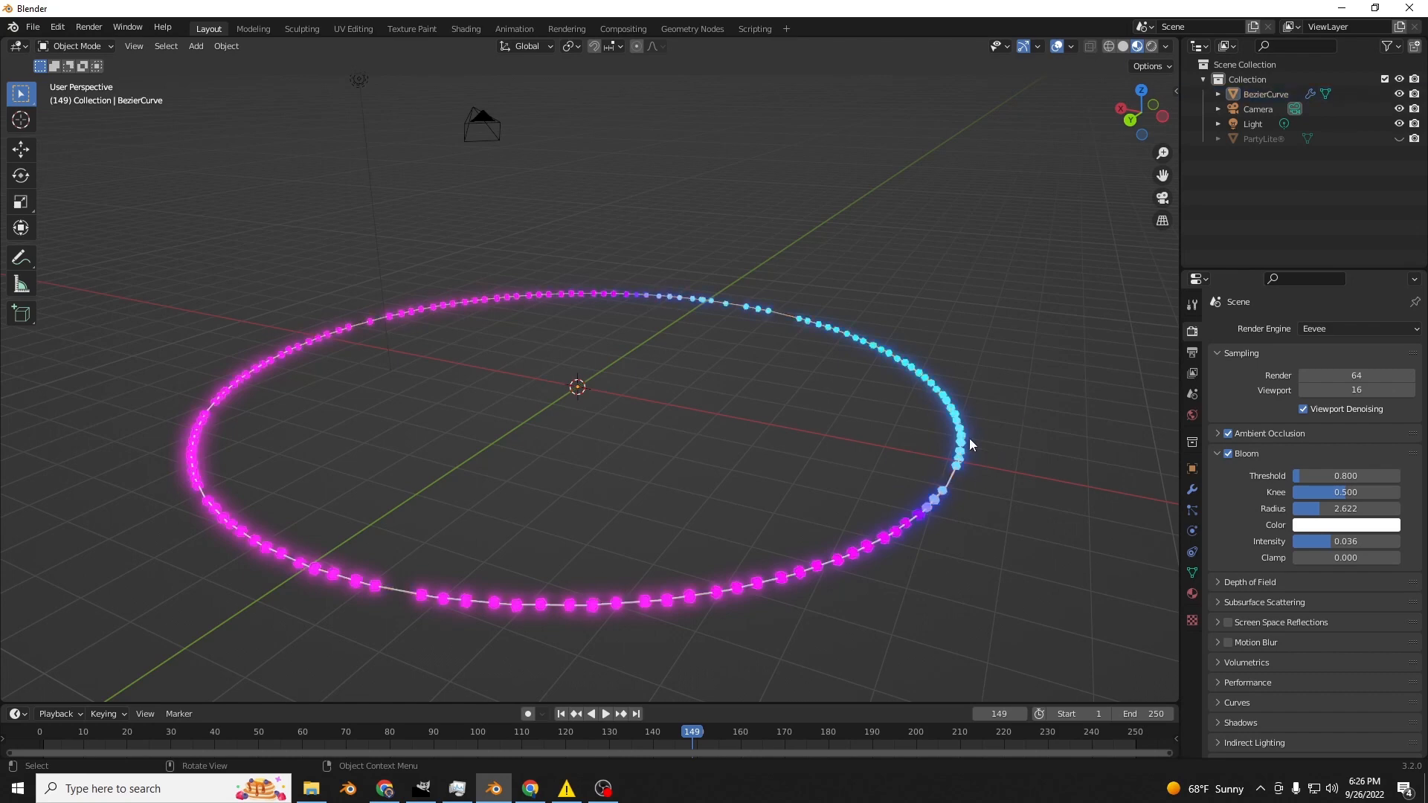
{"action": "mouse_move", "coordinate": [883, 441]}
{"action": "middle_mouse_down"}
{"action": "mouse_move", "coordinate": [930, 434]}
{"action": "mouse_move", "coordinate": [904, 443]}
{"action": "middle_mouse_up"}
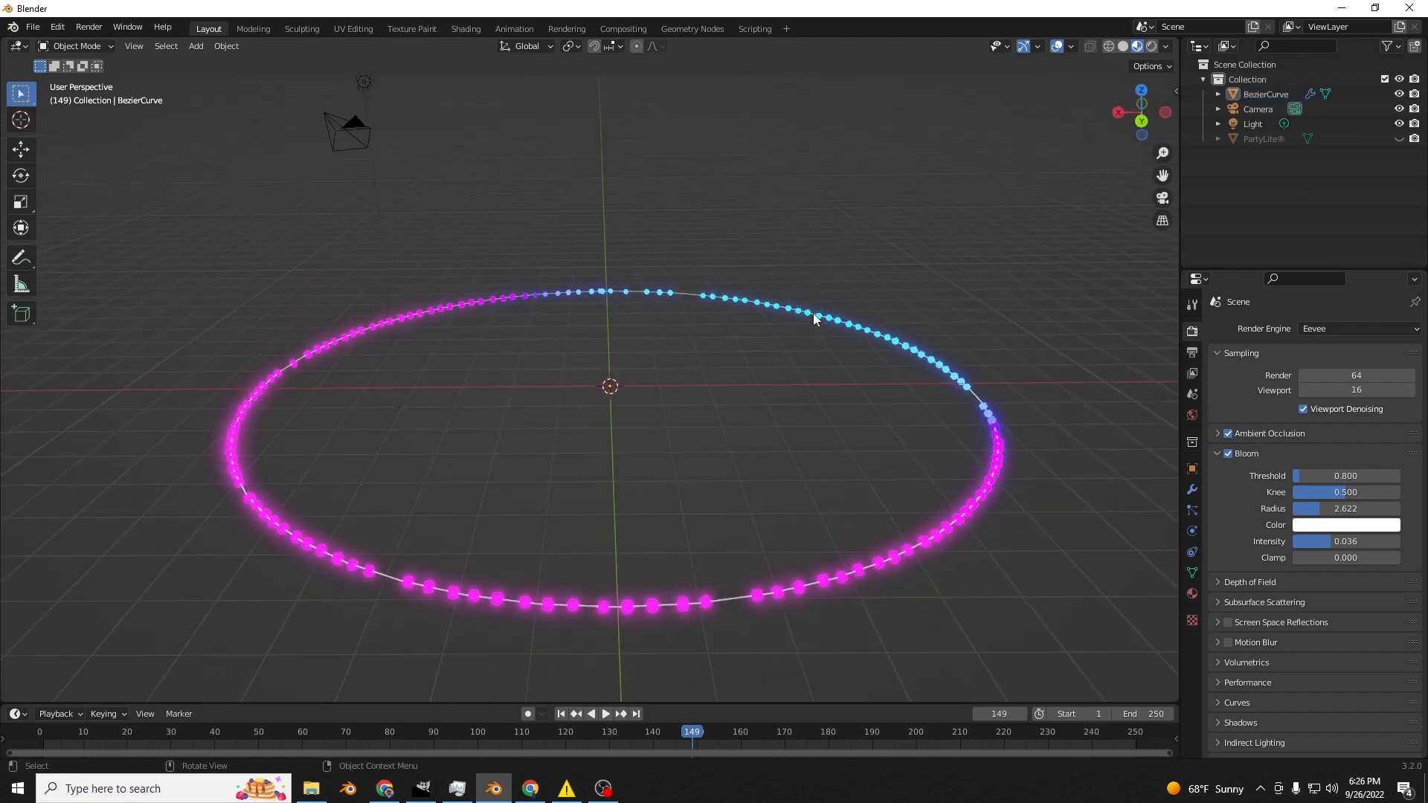
{"action": "middle_click_drag", "start_coordinate": [974, 280], "coordinate": [800, 278]}
{"action": "scroll", "coordinate": [794, 277], "scroll_direction": "up", "scroll_amount": 6}
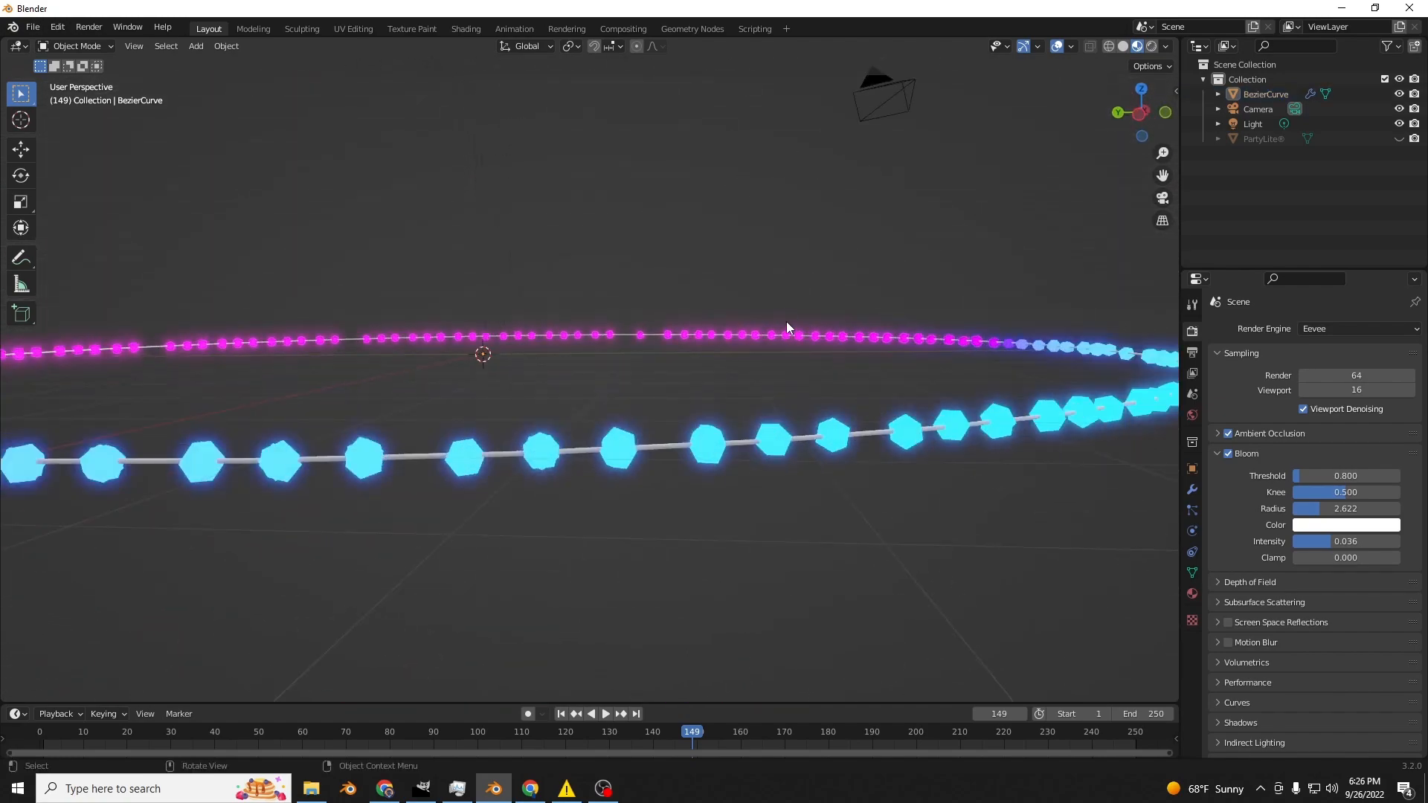
{"action": "scroll", "coordinate": [787, 324], "scroll_direction": "up", "scroll_amount": 3}
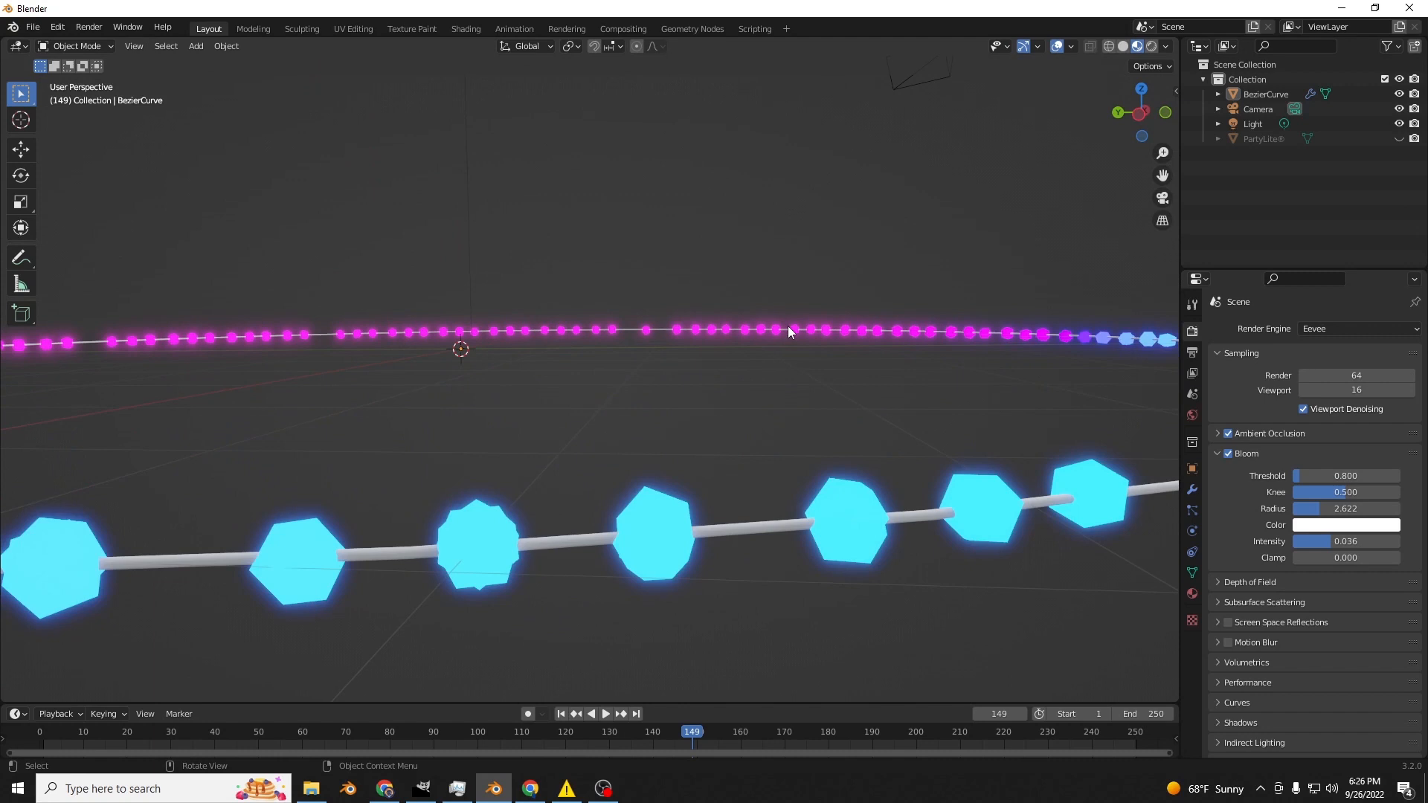